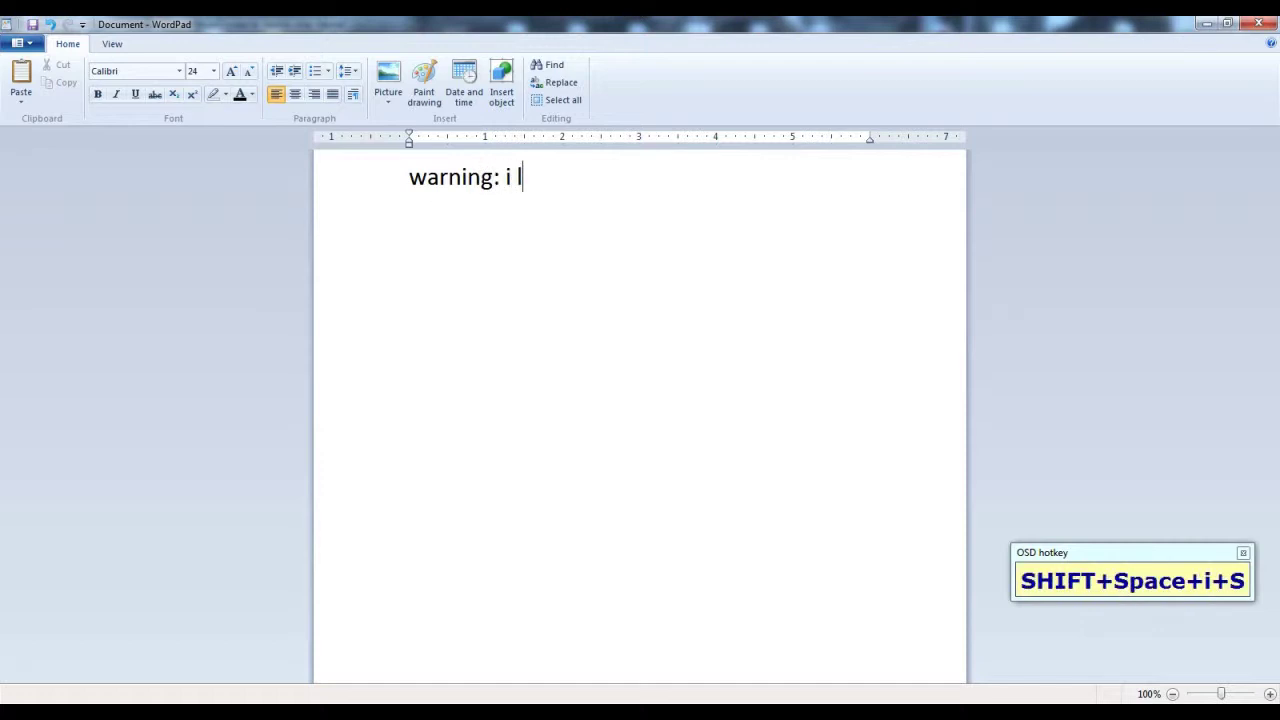
Step: Complete the note "warning: i listen to a lot of music while working......" and close it without saving
{"action": "type", "text": "a lot of music while"}
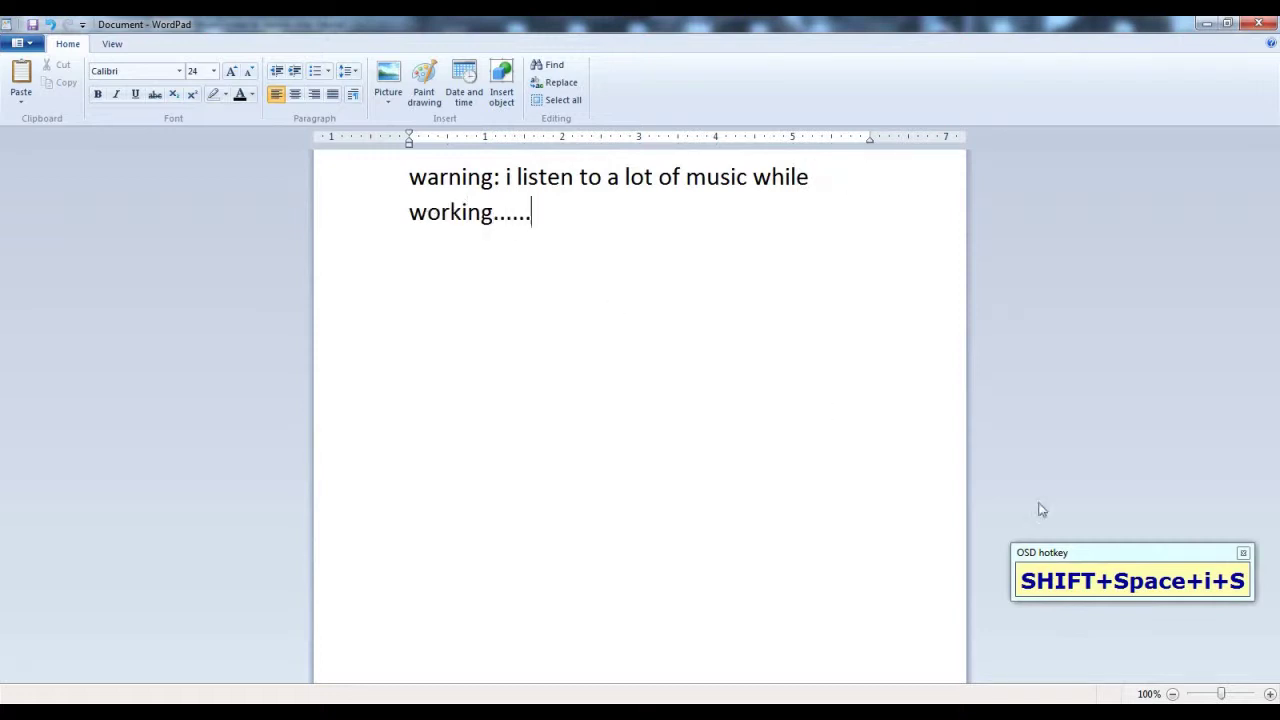
{"action": "left_click", "coordinate": [1262, 24]}
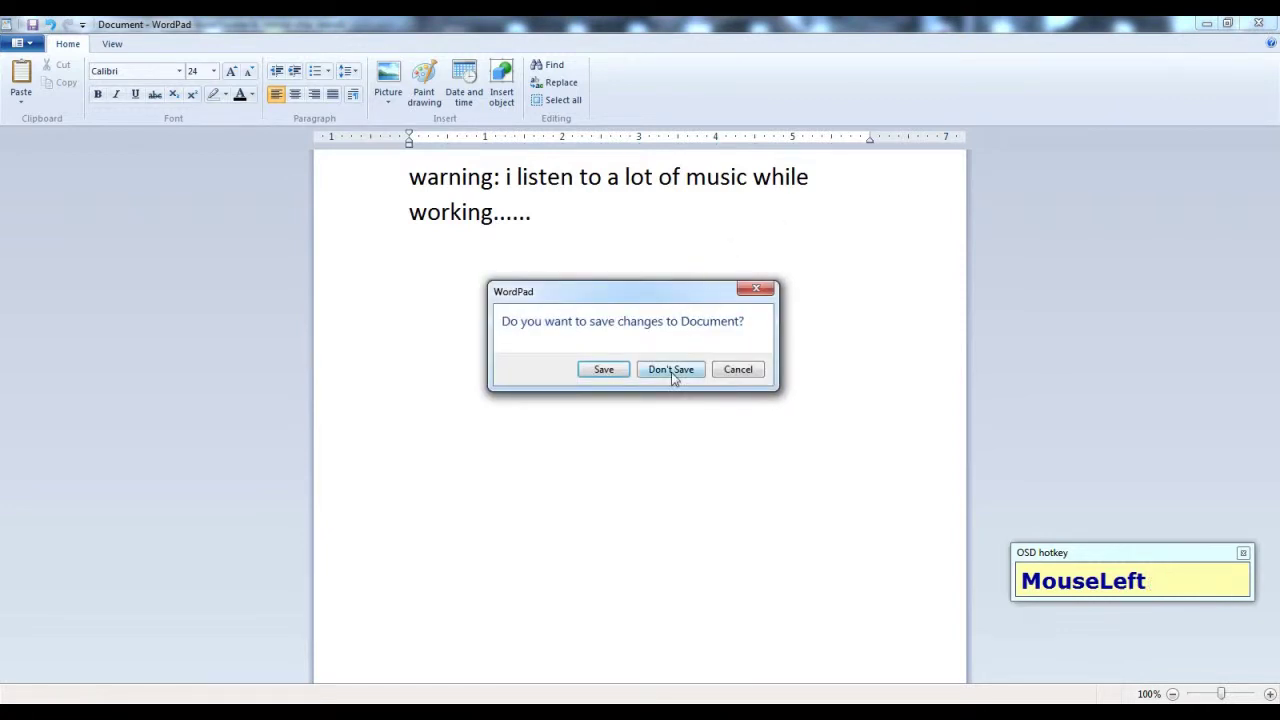
{"action": "left_click", "coordinate": [672, 372]}
Step: Examine the ship corridor and the floor outline at its end in Blender
{"action": "middle_click_drag", "start_coordinate": [449, 252], "coordinate": [313, 272], "text": "shift"}
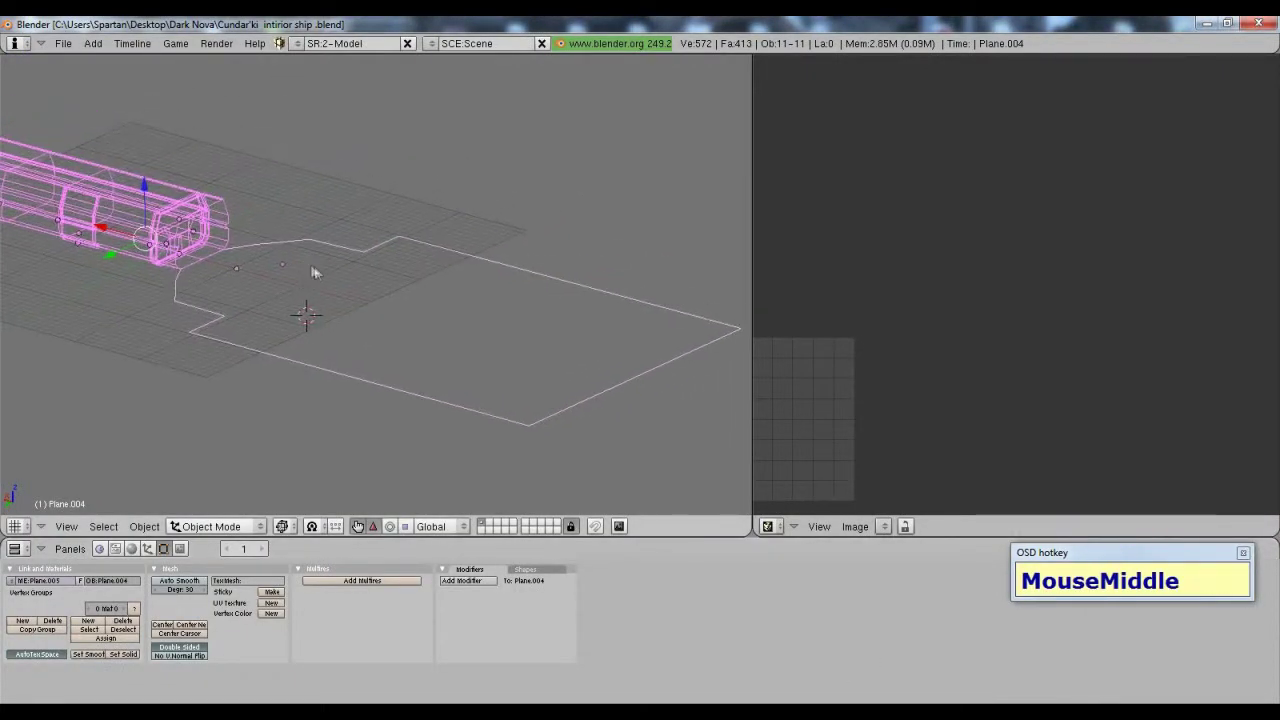
{"action": "middle_click_drag", "start_coordinate": [403, 226], "coordinate": [459, 200], "text": "shift"}
{"action": "scroll", "coordinate": [428, 269], "scroll_direction": "down", "scroll_amount": 3, "text": "shift"}
{"action": "scroll", "coordinate": [428, 270], "scroll_direction": "up", "scroll_amount": 3, "text": "shift"}
{"action": "scroll", "coordinate": [429, 275], "scroll_direction": "down", "scroll_amount": 3}
{"action": "scroll", "coordinate": [548, 366], "scroll_direction": "up", "scroll_amount": 3}
{"action": "scroll", "coordinate": [480, 306], "scroll_direction": "up", "scroll_amount": 2, "text": "shift"}
{"action": "scroll", "coordinate": [474, 310], "scroll_direction": "down", "scroll_amount": 3}
Step: Switch to Windows Photo Viewer, compare the two spaceship bridge concept images, and return to Blender
{"action": "key", "text": "alt+Tab"}
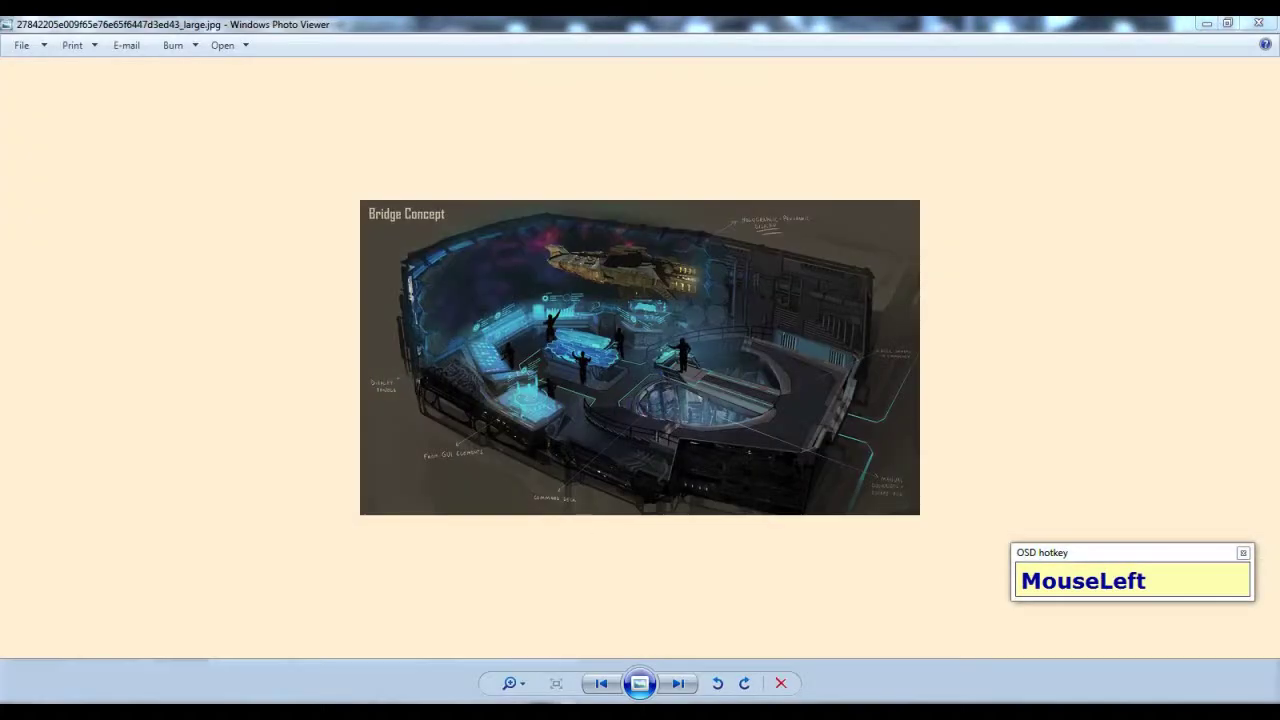
{"action": "key", "text": "Right"}
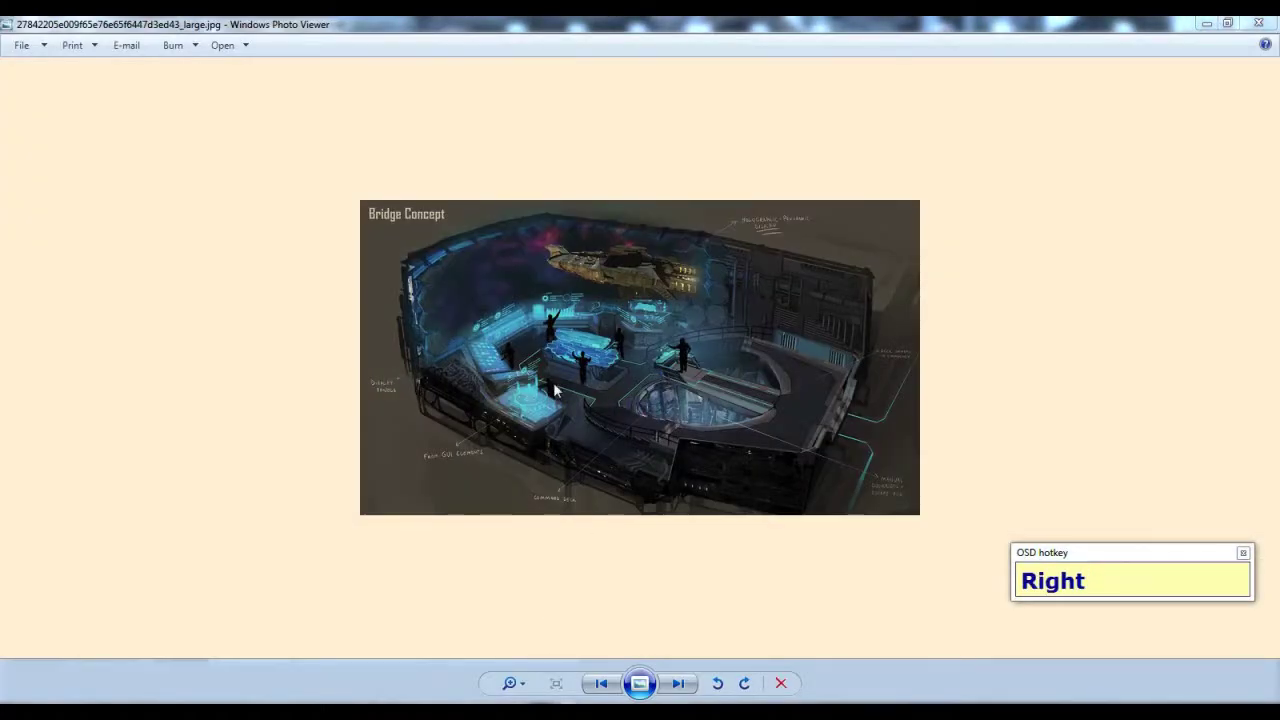
{"action": "left_click", "coordinate": [555, 390]}
{"action": "key", "text": "Right"}
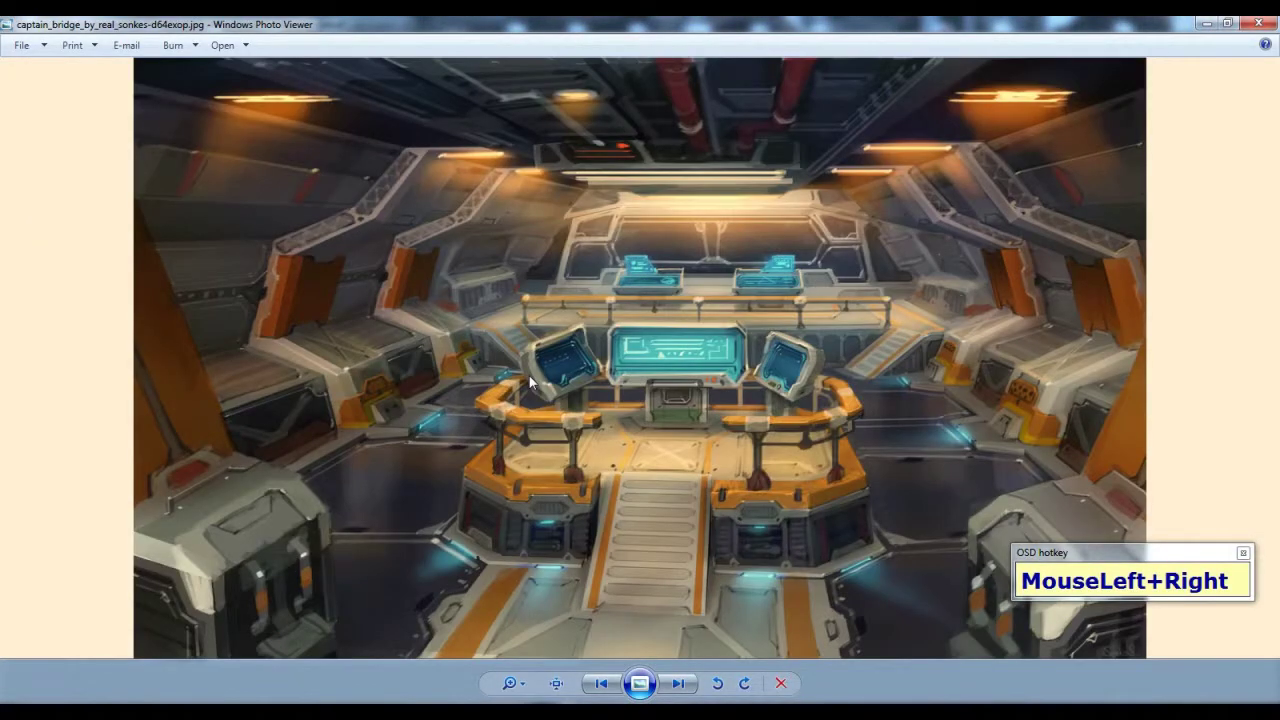
{"action": "key", "text": "Left"}
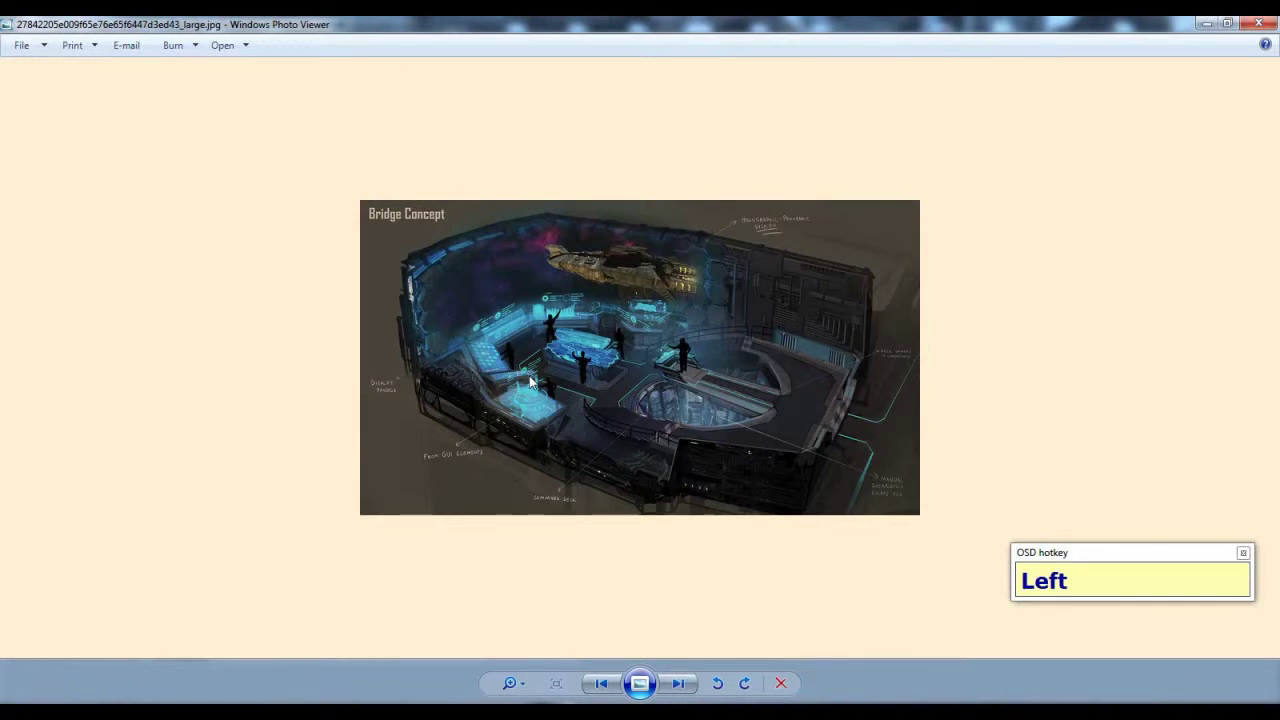
{"action": "key", "text": "Right"}
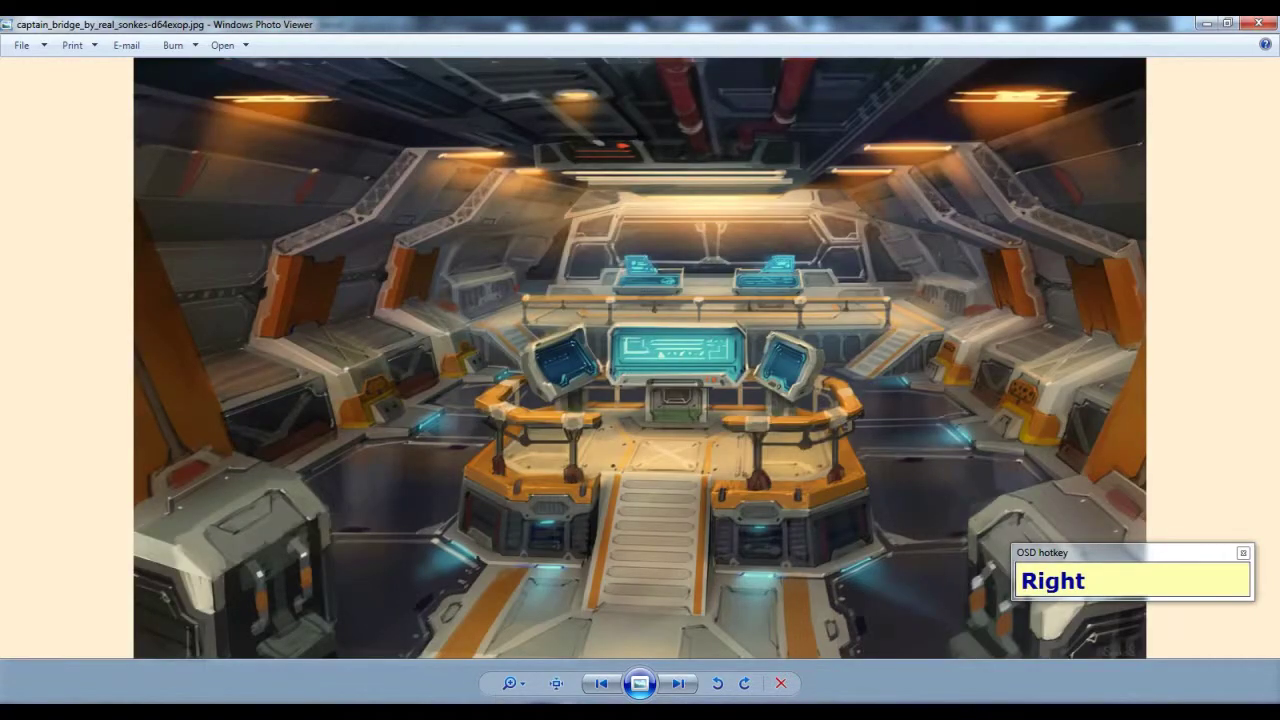
{"action": "left_click", "coordinate": [514, 684]}
{"action": "left_click", "coordinate": [602, 640]}
{"action": "middle_click_drag", "start_coordinate": [391, 262], "coordinate": [352, 294], "text": "shift"}
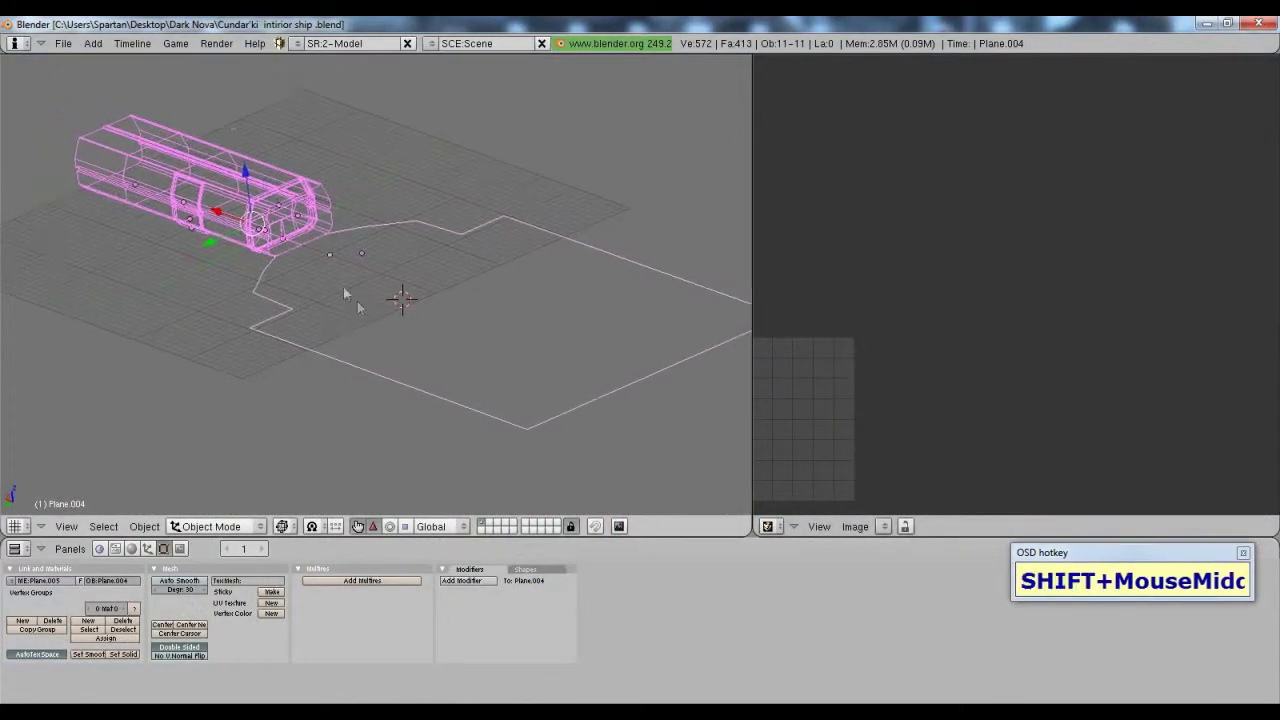
{"action": "left_click", "coordinate": [92, 43]}
{"action": "left_click", "coordinate": [92, 43]}
{"action": "mouse_move", "coordinate": [110, 59]}
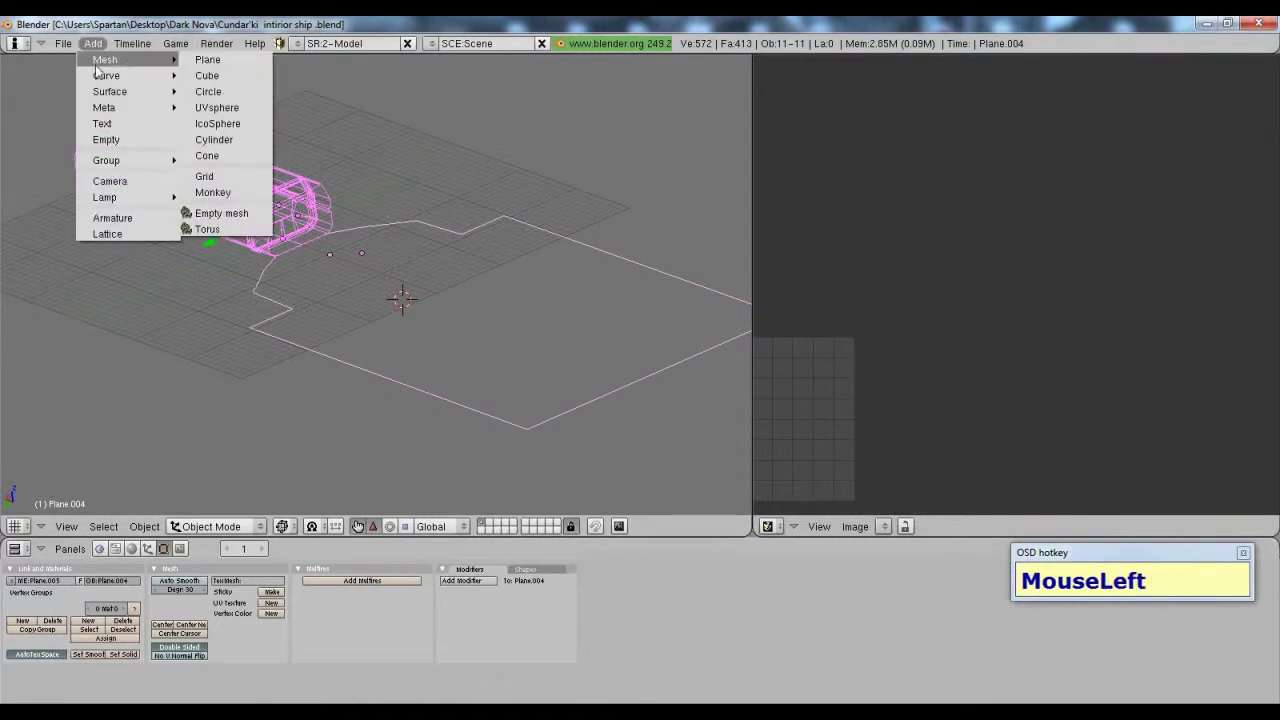
{"action": "left_click", "coordinate": [238, 61]}
{"action": "middle_click_drag", "start_coordinate": [391, 314], "coordinate": [428, 257], "text": "shift"}
{"action": "scroll", "coordinate": [420, 286], "scroll_direction": "up", "scroll_amount": 4}
{"action": "left_click_drag", "start_coordinate": [500, 265], "coordinate": [276, 281]}
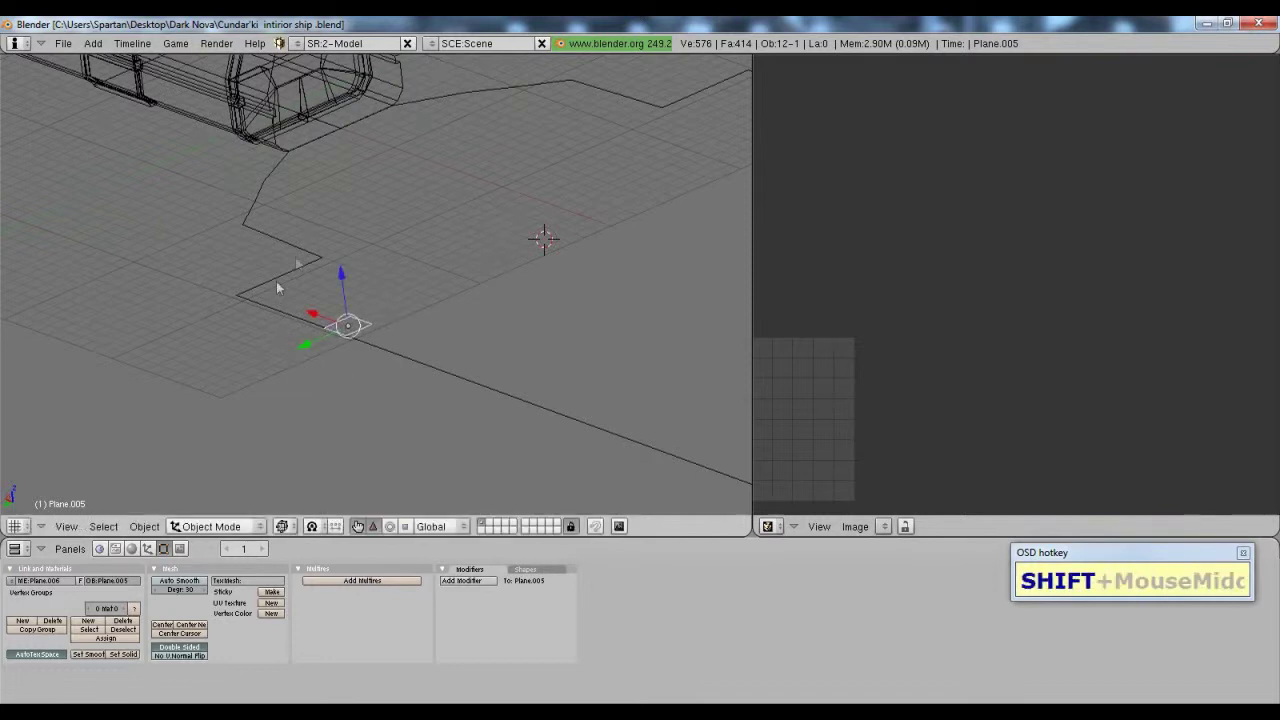
{"action": "scroll", "coordinate": [388, 272], "scroll_direction": "up", "scroll_amount": 4}
{"action": "scroll", "coordinate": [365, 295], "scroll_direction": "up", "scroll_amount": 2, "text": "shift"}
{"action": "scroll", "coordinate": [320, 340], "scroll_direction": "up", "scroll_amount": 2}
{"action": "scroll", "coordinate": [285, 350], "scroll_direction": "down", "scroll_amount": 2}
{"action": "mouse_move", "coordinate": [266, 346]}
{"action": "middle_mouse_down"}
{"action": "mouse_move", "coordinate": [317, 234]}
{"action": "mouse_move", "coordinate": [354, 240]}
{"action": "mouse_move", "coordinate": [287, 347]}
{"action": "middle_mouse_up"}
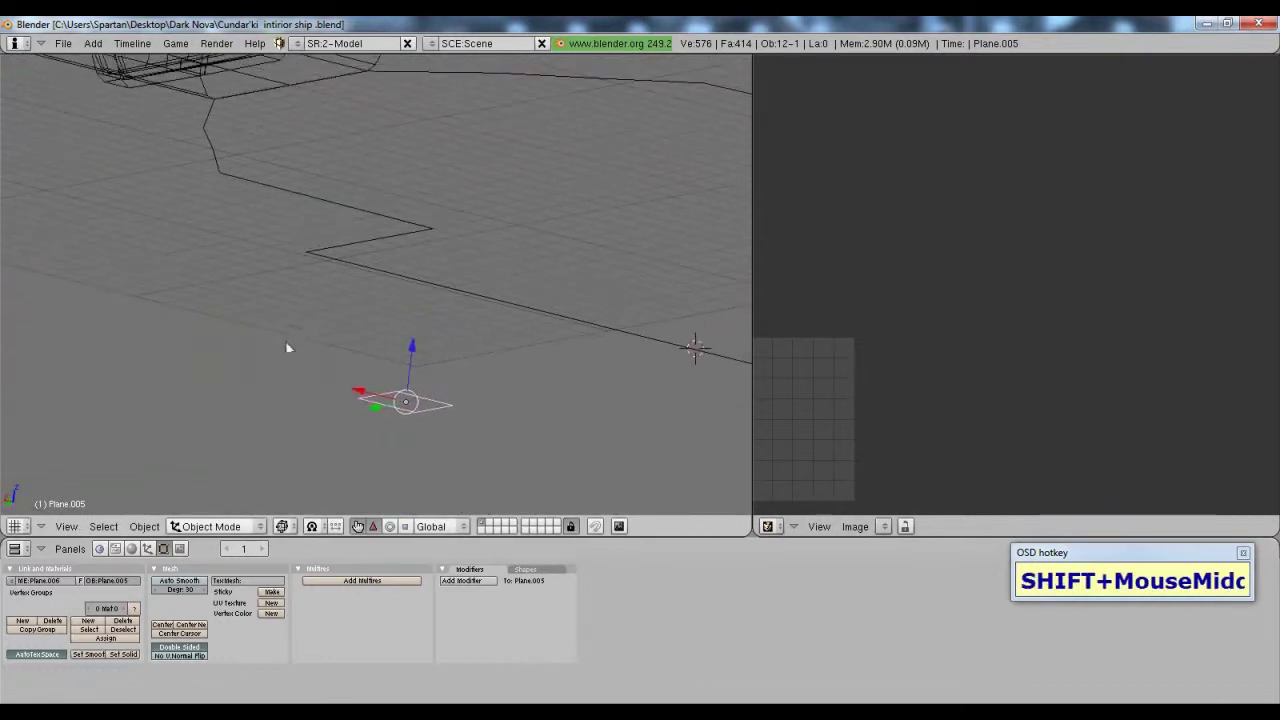
{"action": "scroll", "coordinate": [288, 344], "scroll_direction": "down", "scroll_amount": 3}
{"action": "key", "text": "x"}
{"action": "key", "text": "Return"}
{"action": "right_click", "coordinate": [485, 302]}
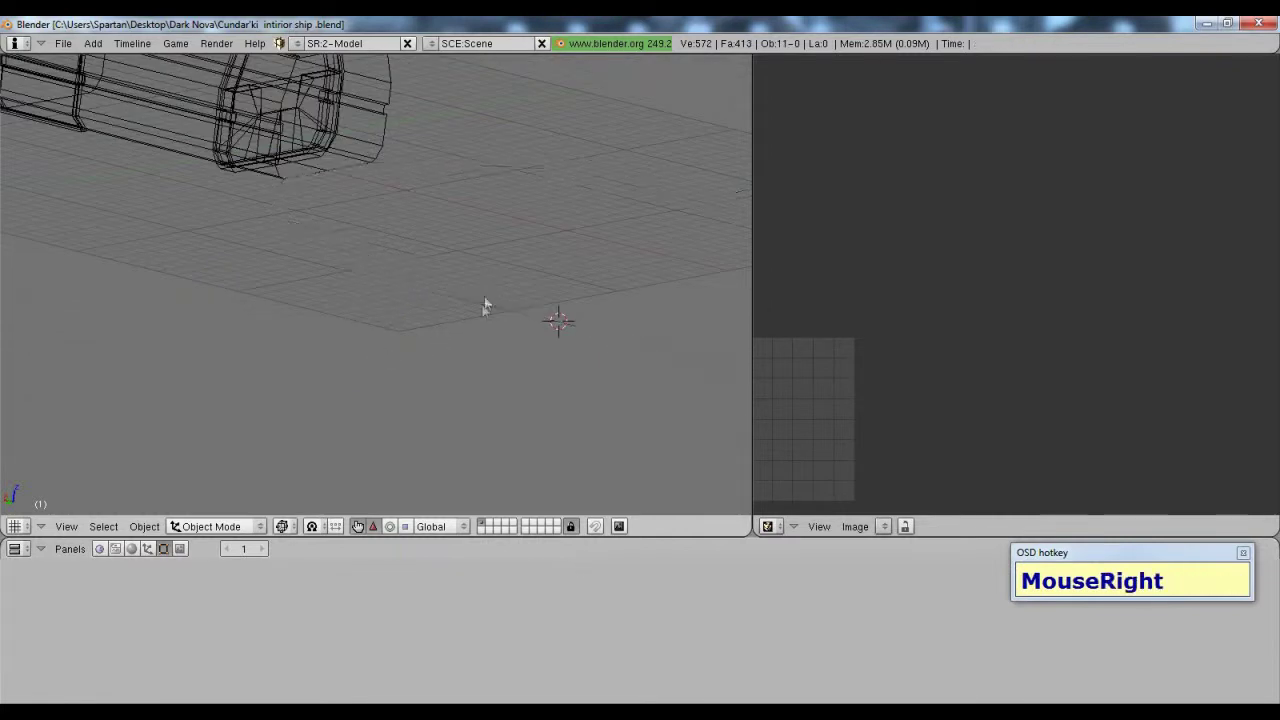
{"action": "key", "text": "ctrl+z"}
Step: Recentre the floor outline's origin on its geometry and snap the 3D cursor to that origin
{"action": "right_click", "coordinate": [460, 300]}
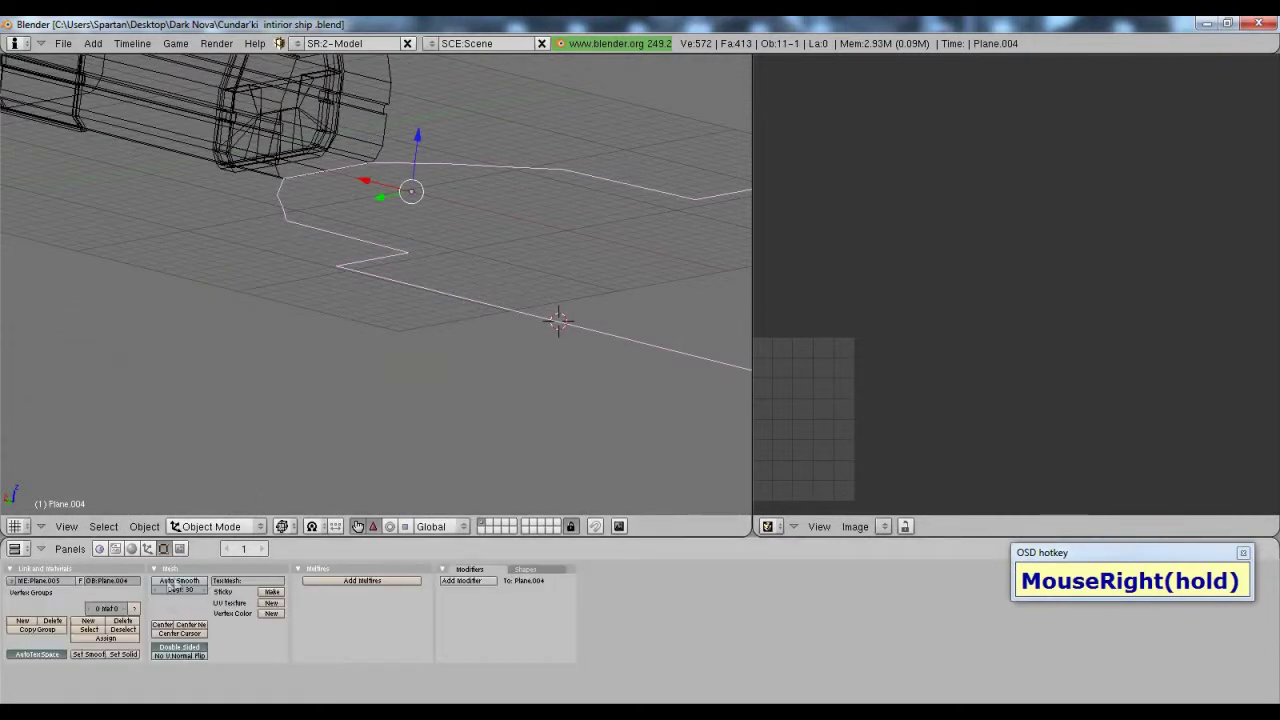
{"action": "left_click", "coordinate": [204, 627]}
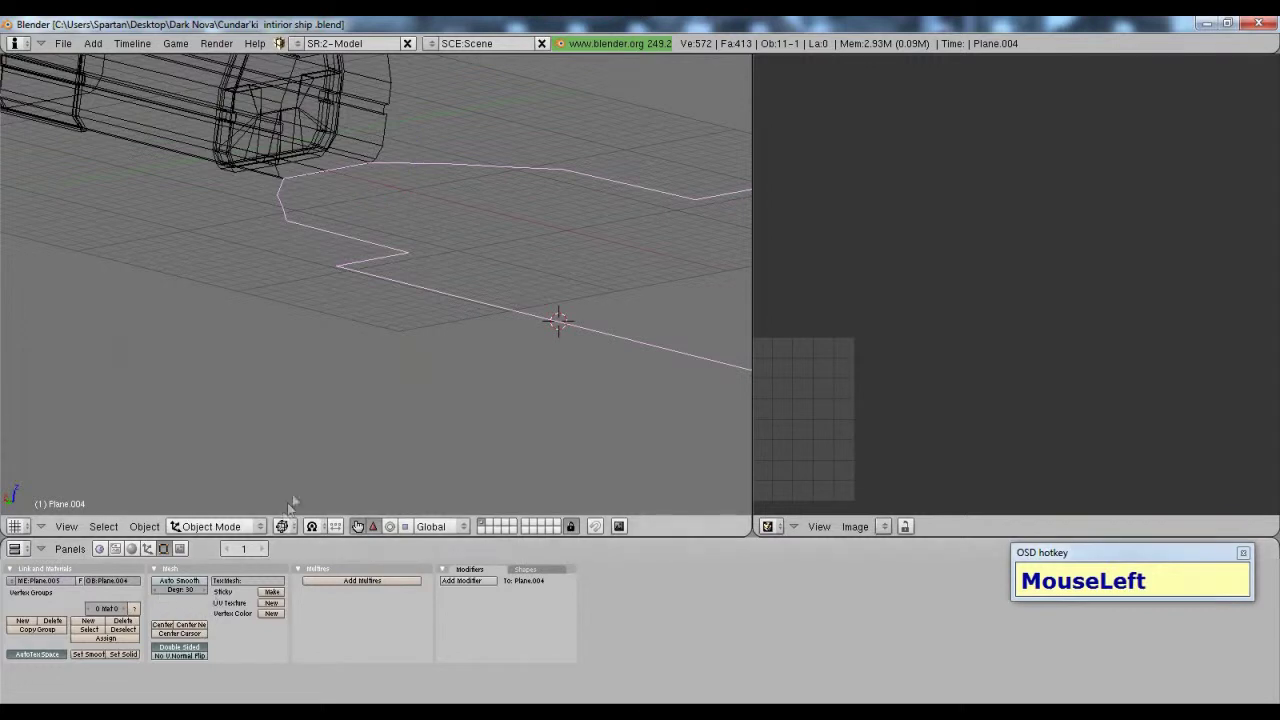
{"action": "scroll", "coordinate": [376, 307], "scroll_direction": "down", "scroll_amount": 4}
{"action": "scroll", "coordinate": [376, 307], "scroll_direction": "up", "scroll_amount": 1}
{"action": "left_click", "coordinate": [144, 526]}
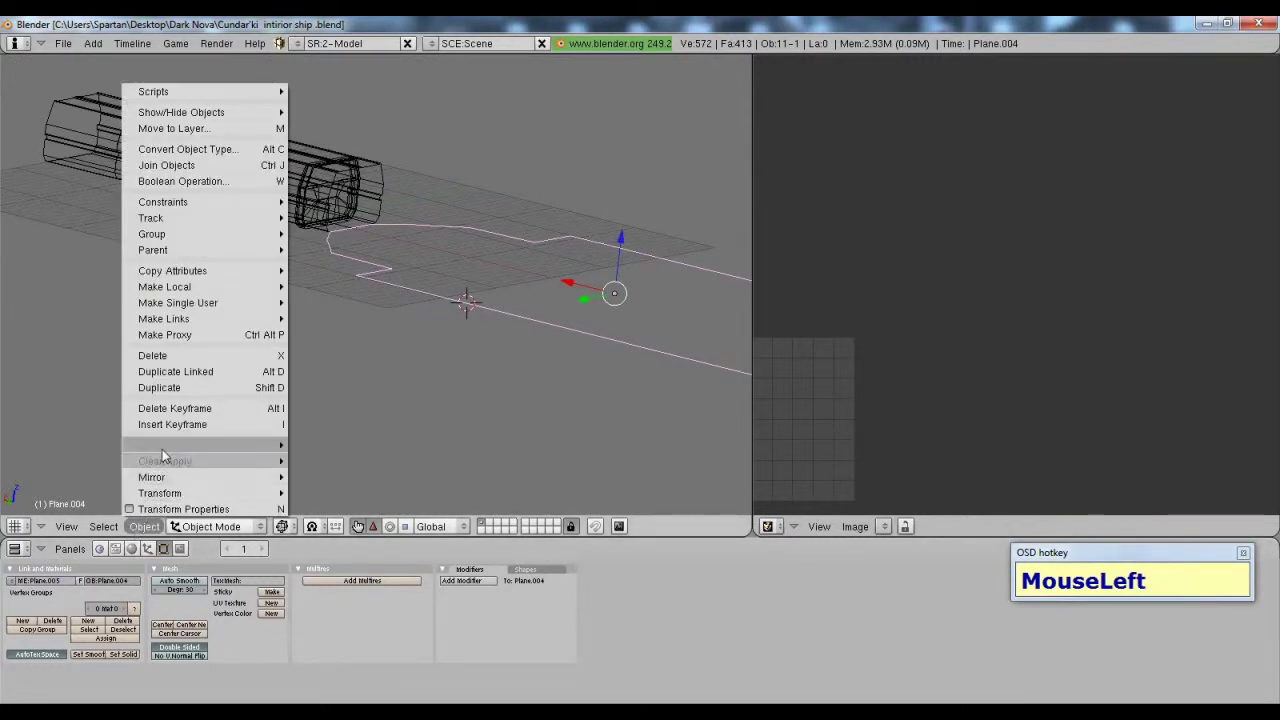
{"action": "mouse_move", "coordinate": [174, 445]}
{"action": "left_click", "coordinate": [347, 530]}
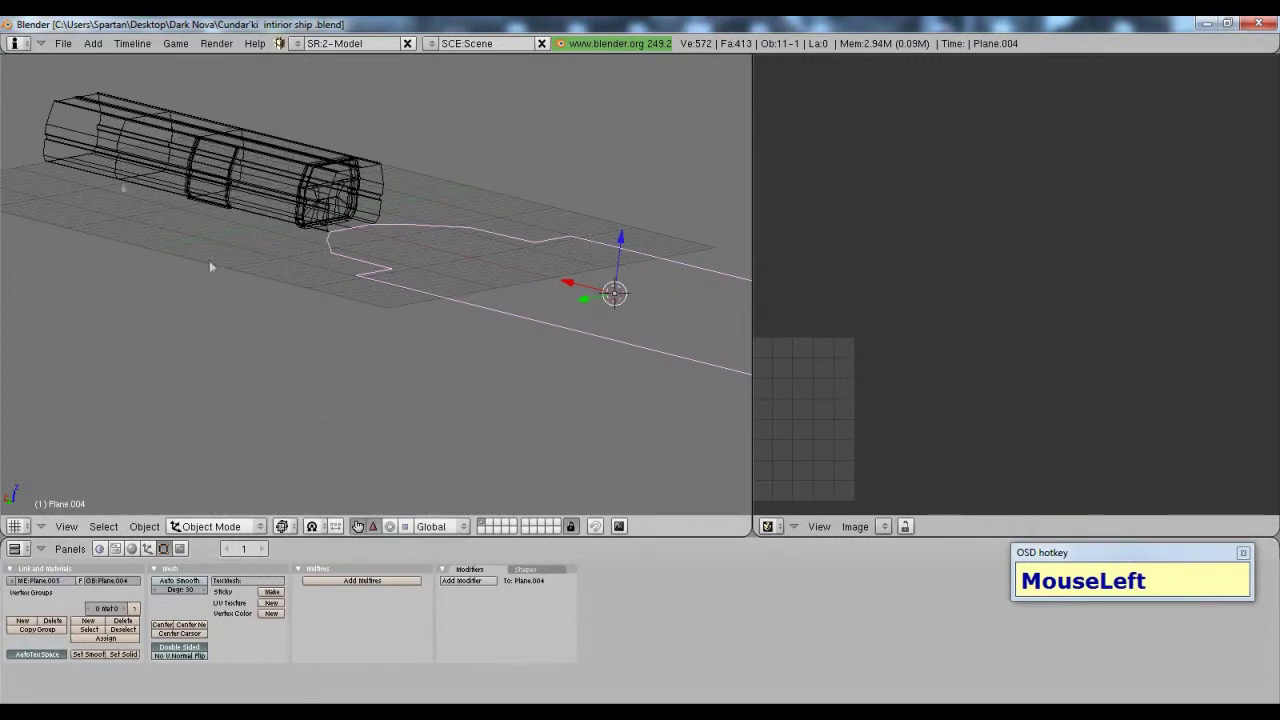
Step: Add a mesh plane at the 3D cursor and move it onto the long side edge of the floor outline
{"action": "left_click", "coordinate": [93, 43]}
{"action": "mouse_move", "coordinate": [160, 60]}
{"action": "left_click", "coordinate": [205, 60]}
{"action": "left_click_drag", "start_coordinate": [595, 291], "coordinate": [440, 329]}
{"action": "scroll", "coordinate": [457, 331], "scroll_direction": "up", "scroll_amount": 4}
{"action": "middle_click_drag", "start_coordinate": [457, 331], "coordinate": [389, 309]}
{"action": "scroll", "coordinate": [467, 279], "scroll_direction": "down", "scroll_amount": 2}
{"action": "scroll", "coordinate": [214, 449], "scroll_direction": "up", "scroll_amount": 2}
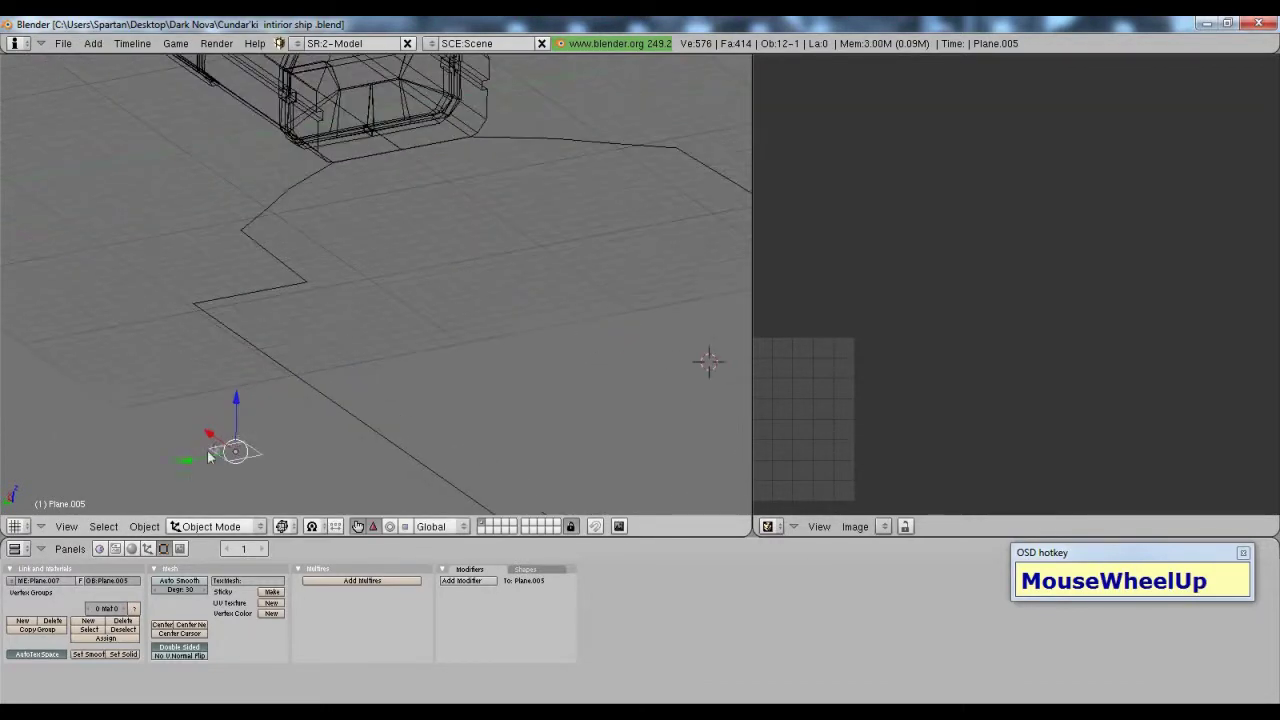
{"action": "left_click_drag", "start_coordinate": [183, 465], "coordinate": [308, 445]}
Step: Rotate the plane in side view until it stands upright
{"action": "left_click", "coordinate": [66, 526]}
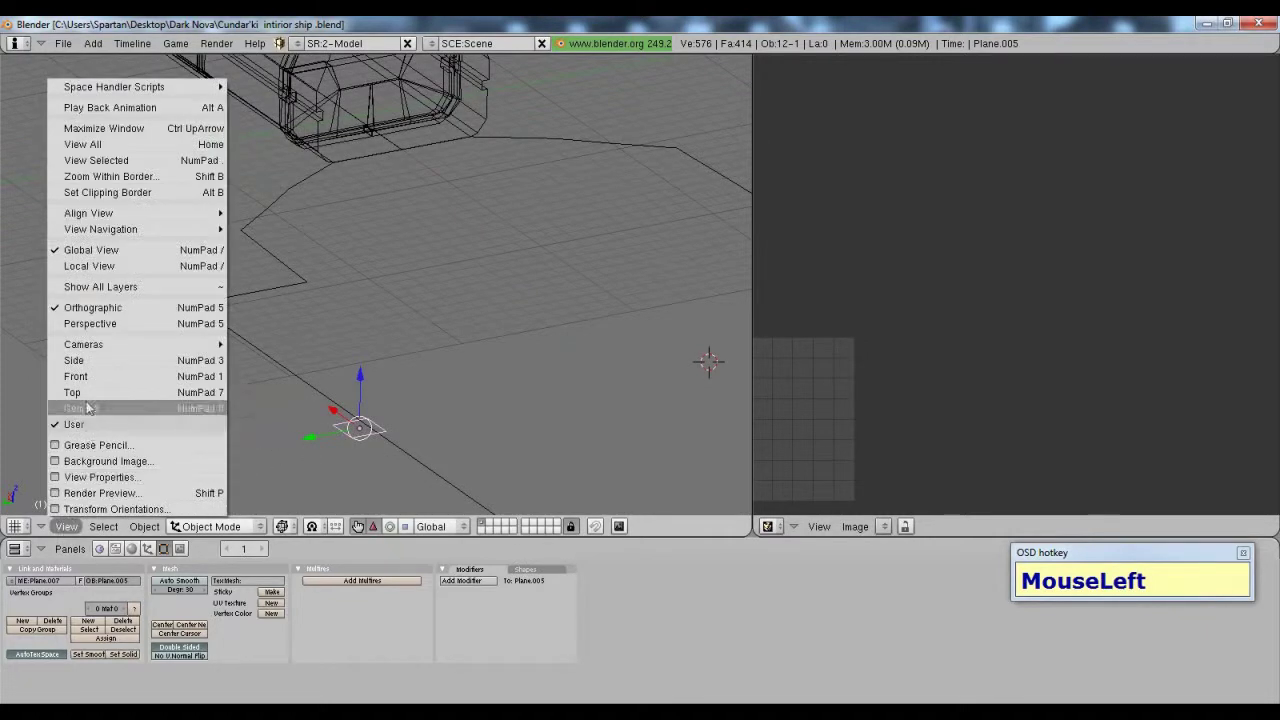
{"action": "left_click", "coordinate": [84, 362]}
{"action": "scroll", "coordinate": [240, 329], "scroll_direction": "down", "scroll_amount": 2}
{"action": "scroll", "coordinate": [259, 316], "scroll_direction": "down", "scroll_amount": 4, "text": "ctrl"}
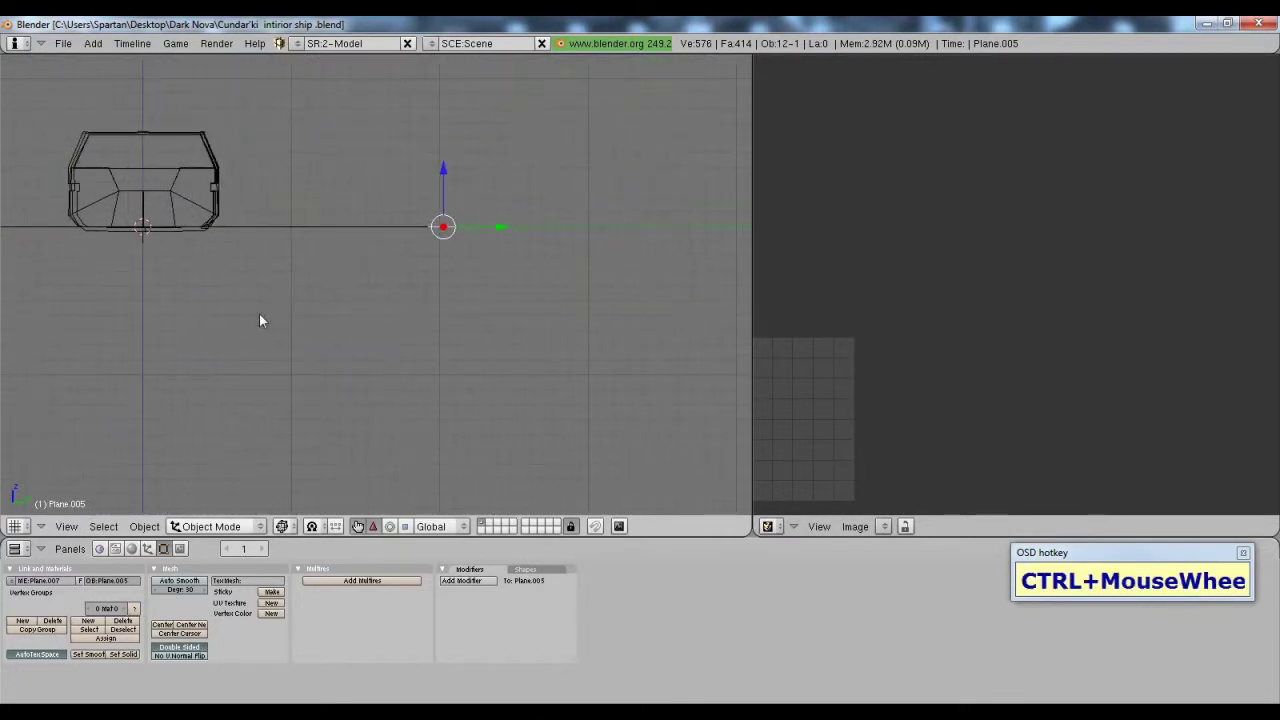
{"action": "scroll", "coordinate": [274, 291], "scroll_direction": "up", "scroll_amount": 1}
{"action": "scroll", "coordinate": [274, 291], "scroll_direction": "down", "scroll_amount": 2}
{"action": "scroll", "coordinate": [297, 294], "scroll_direction": "up", "scroll_amount": 3, "text": "ctrl"}
{"action": "scroll", "coordinate": [312, 296], "scroll_direction": "up", "scroll_amount": 2, "text": "ctrl"}
{"action": "scroll", "coordinate": [296, 316], "scroll_direction": "up", "scroll_amount": 2}
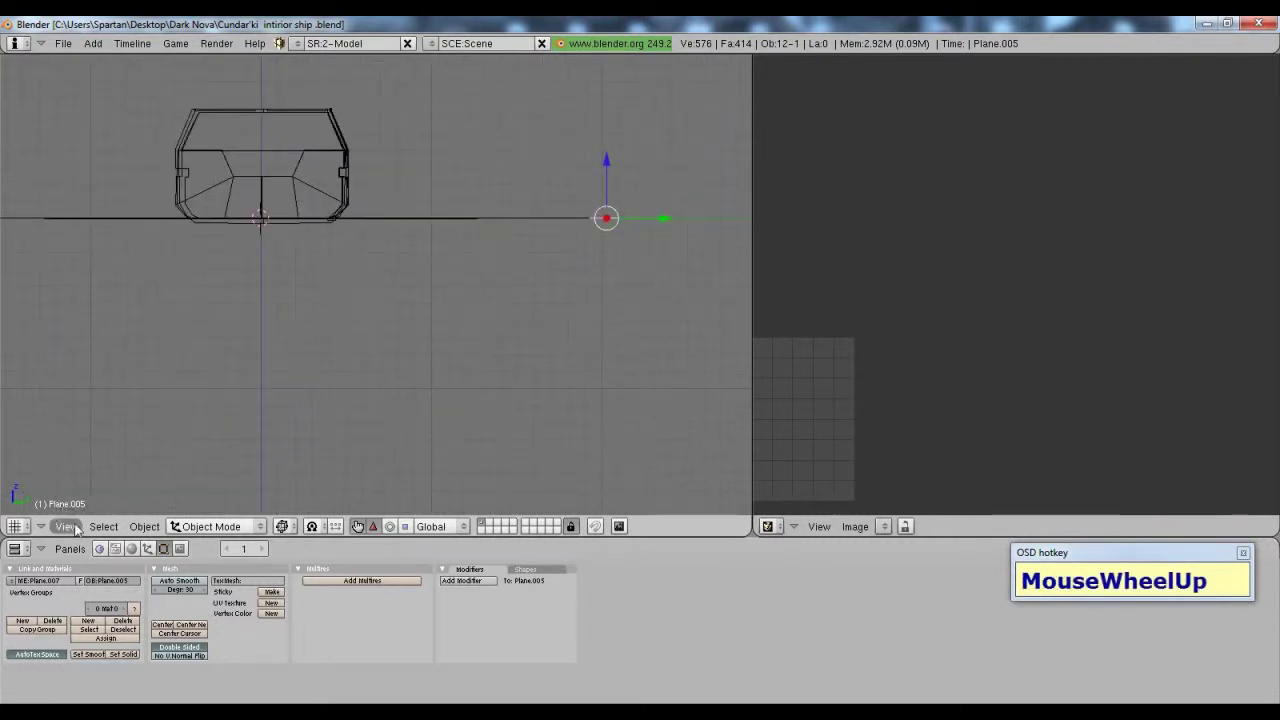
{"action": "scroll", "coordinate": [498, 204], "scroll_direction": "up", "scroll_amount": 3, "text": "shift"}
{"action": "scroll", "coordinate": [502, 211], "scroll_direction": "down", "scroll_amount": 1}
{"action": "scroll", "coordinate": [499, 214], "scroll_direction": "down", "scroll_amount": 4, "text": "ctrl"}
{"action": "scroll", "coordinate": [492, 220], "scroll_direction": "down", "scroll_amount": 4, "text": "shift"}
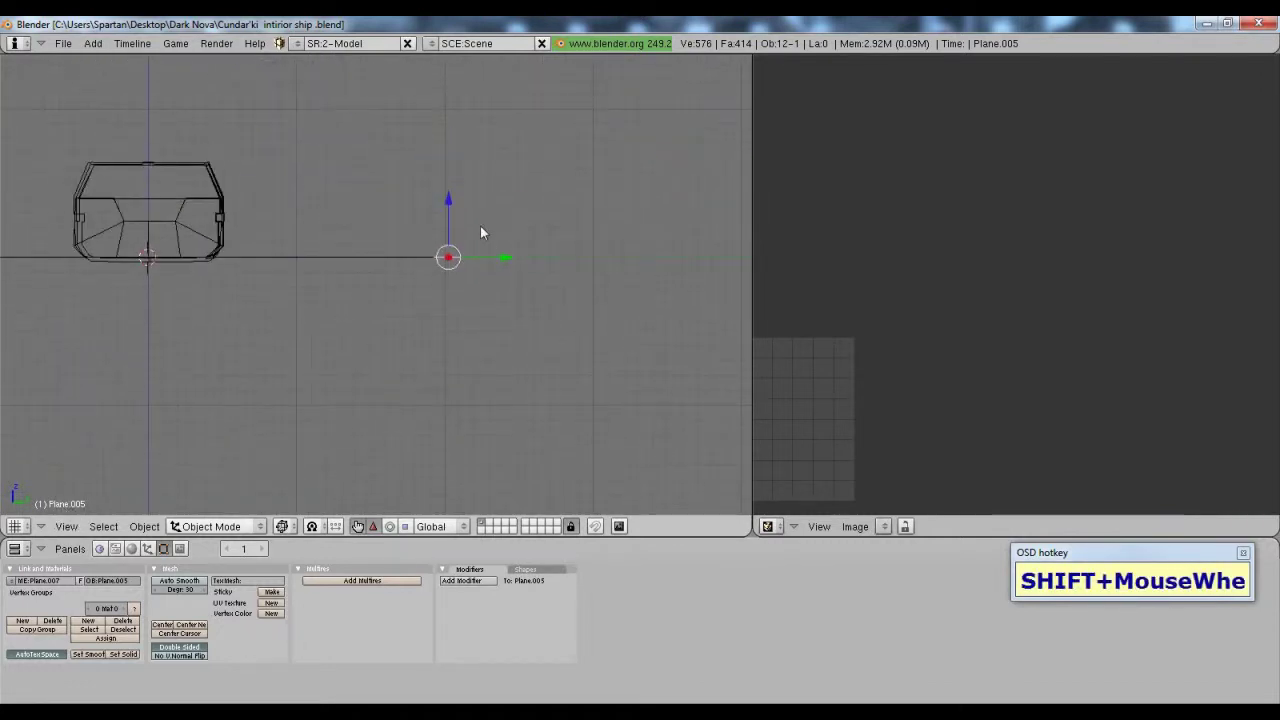
{"action": "scroll", "coordinate": [481, 234], "scroll_direction": "up", "scroll_amount": 6}
{"action": "key", "text": "r"}
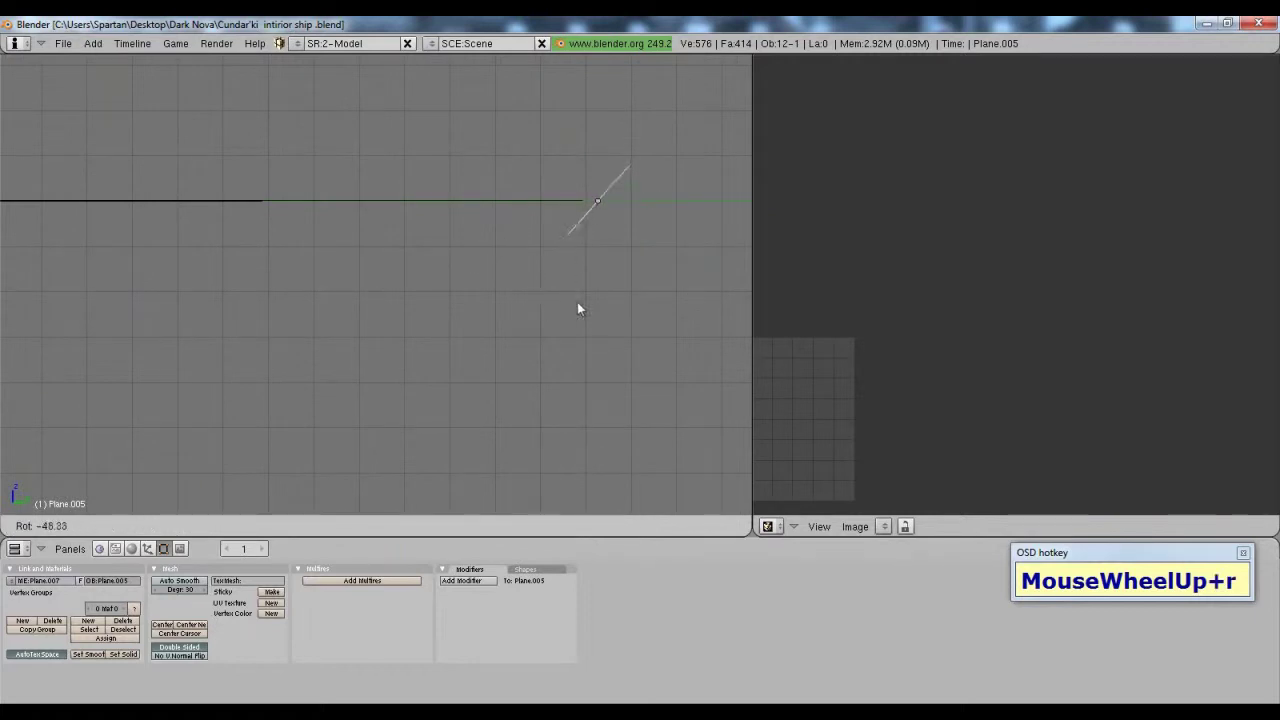
{"action": "left_click", "coordinate": [654, 315]}
Step: Move the upright plane along the floor outline to a spot just inside its outer corner
{"action": "scroll", "coordinate": [414, 168], "scroll_direction": "down", "scroll_amount": 3}
{"action": "middle_click_drag", "start_coordinate": [414, 168], "coordinate": [524, 232]}
{"action": "scroll", "coordinate": [651, 249], "scroll_direction": "up", "scroll_amount": 4}
{"action": "scroll", "coordinate": [471, 240], "scroll_direction": "up", "scroll_amount": 3, "text": "shift"}
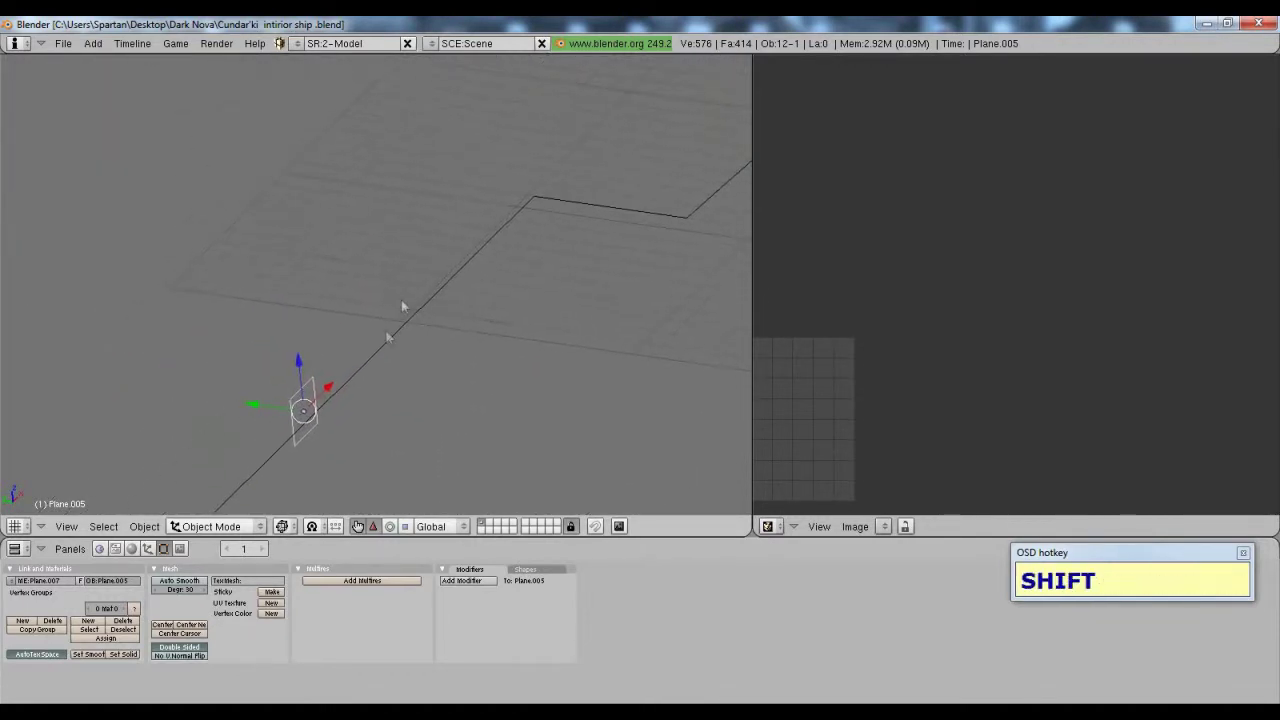
{"action": "left_click_drag", "start_coordinate": [338, 384], "coordinate": [535, 199]}
{"action": "middle_click_drag", "start_coordinate": [535, 199], "coordinate": [392, 293]}
{"action": "left_click_drag", "start_coordinate": [392, 275], "coordinate": [532, 328]}
{"action": "middle_click_drag", "start_coordinate": [535, 332], "coordinate": [285, 318], "text": "shift"}
{"action": "left_click_drag", "start_coordinate": [412, 379], "coordinate": [465, 358]}
{"action": "middle_click_drag", "start_coordinate": [225, 267], "coordinate": [397, 322]}
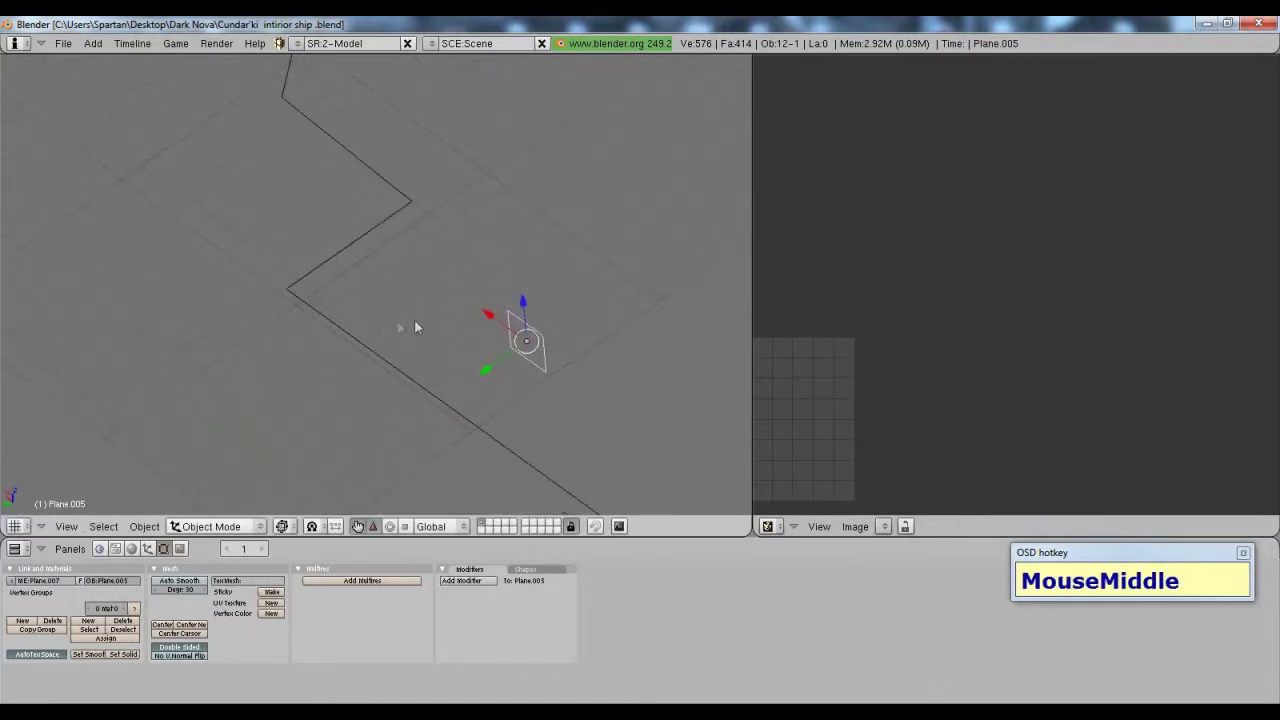
{"action": "left_click_drag", "start_coordinate": [477, 317], "coordinate": [386, 274]}
{"action": "scroll", "coordinate": [410, 305], "scroll_direction": "up", "scroll_amount": 2}
{"action": "left_click_drag", "start_coordinate": [455, 308], "coordinate": [414, 334]}
Step: Edit the plane's mesh and extrude the vertical edge nearest the outline's corner into a second, slightly angled wall segment
{"action": "key", "text": "Tab"}
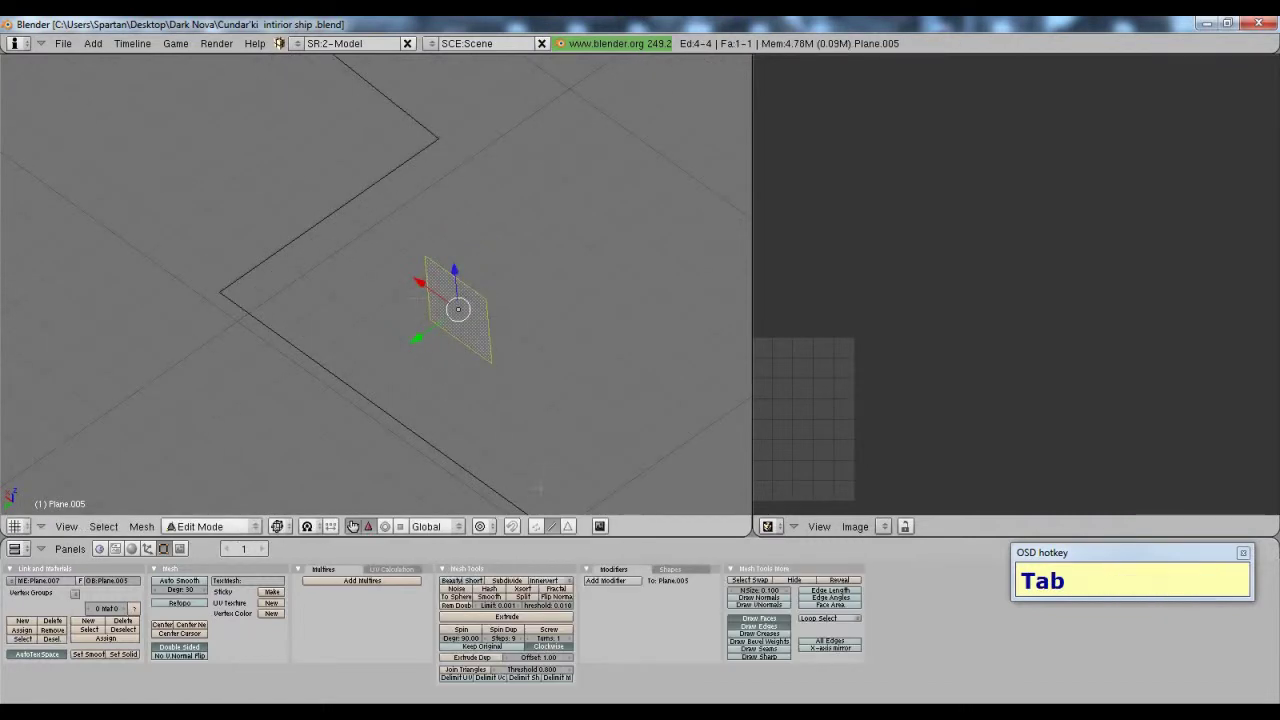
{"action": "right_click", "coordinate": [427, 288]}
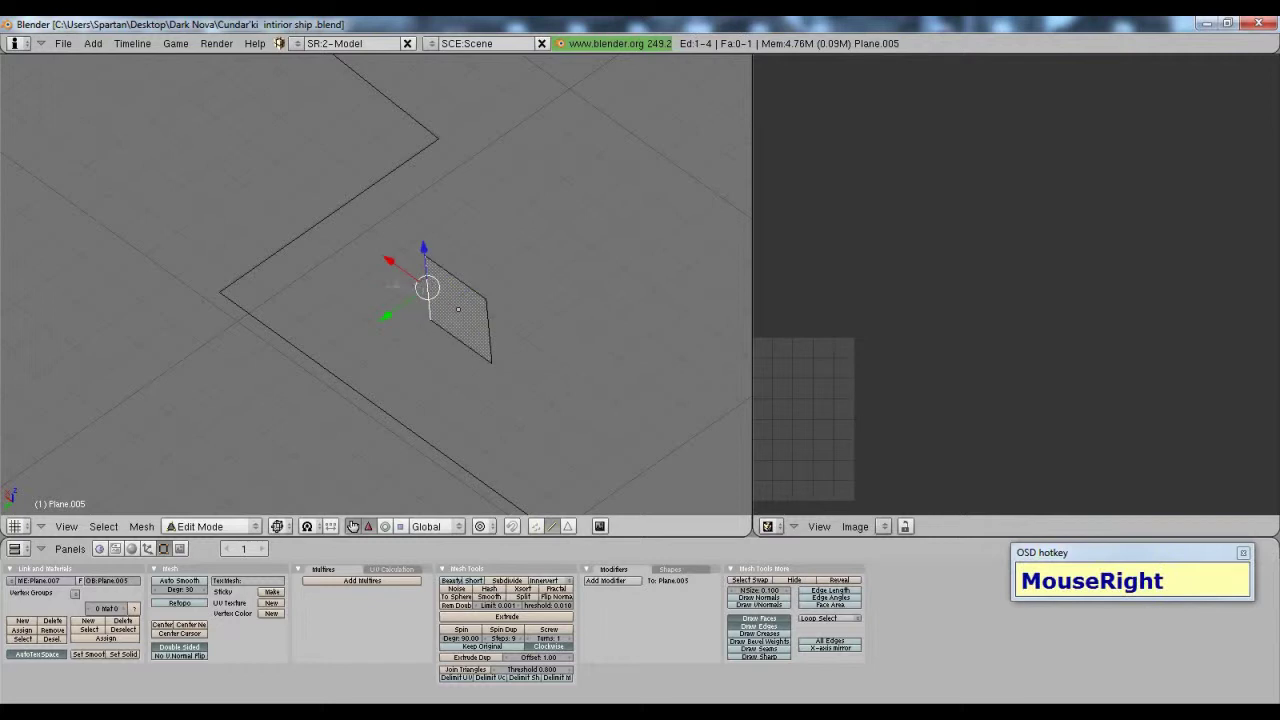
{"action": "key", "text": "e"}
{"action": "left_click", "coordinate": [385, 316]}
{"action": "left_click_drag", "start_coordinate": [389, 264], "coordinate": [358, 246]}
{"action": "left_click_drag", "start_coordinate": [358, 291], "coordinate": [343, 295]}
{"action": "middle_click_drag", "start_coordinate": [344, 297], "coordinate": [350, 299]}
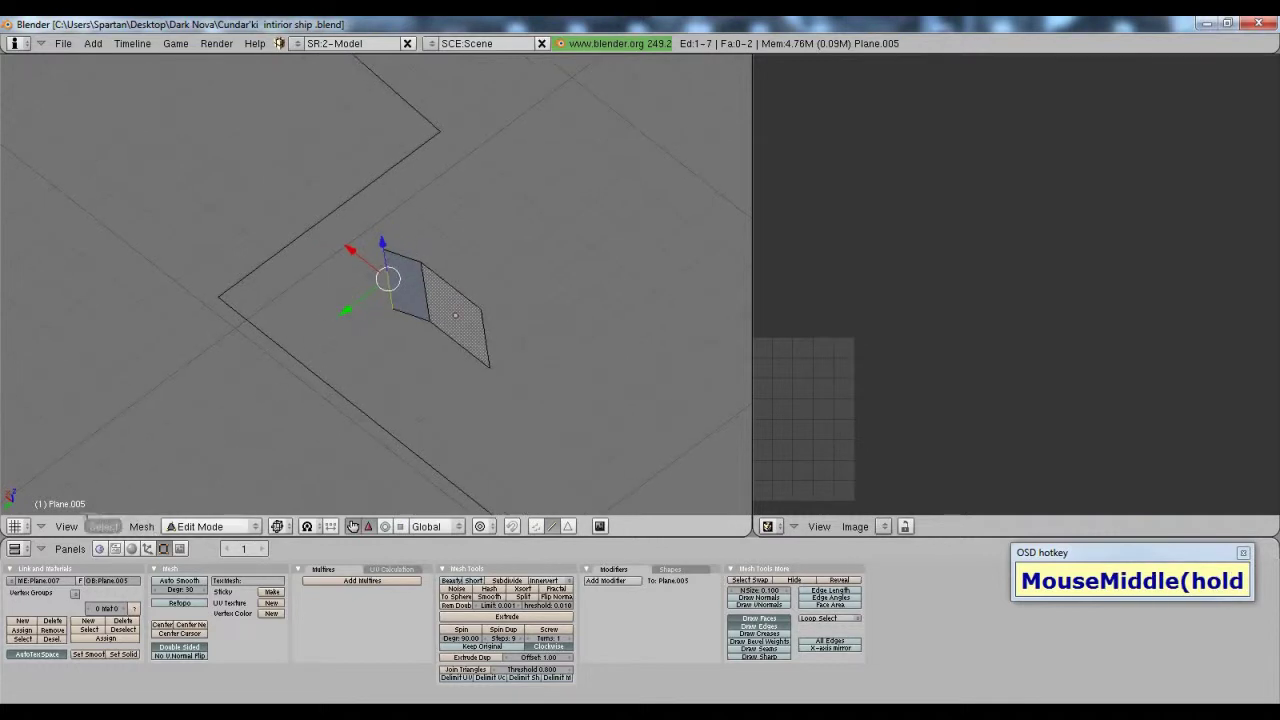
Step: Reposition the extruded edge in top view to lengthen the angled wall segment toward the outline's corner
{"action": "left_click", "coordinate": [66, 526]}
{"action": "left_click", "coordinate": [76, 394]}
{"action": "scroll", "coordinate": [303, 335], "scroll_direction": "down", "scroll_amount": 2}
{"action": "scroll", "coordinate": [303, 335], "scroll_direction": "up", "scroll_amount": 3}
{"action": "scroll", "coordinate": [306, 334], "scroll_direction": "down", "scroll_amount": 2, "text": "shift"}
{"action": "middle_click_drag", "start_coordinate": [334, 386], "coordinate": [430, 497], "text": "shift"}
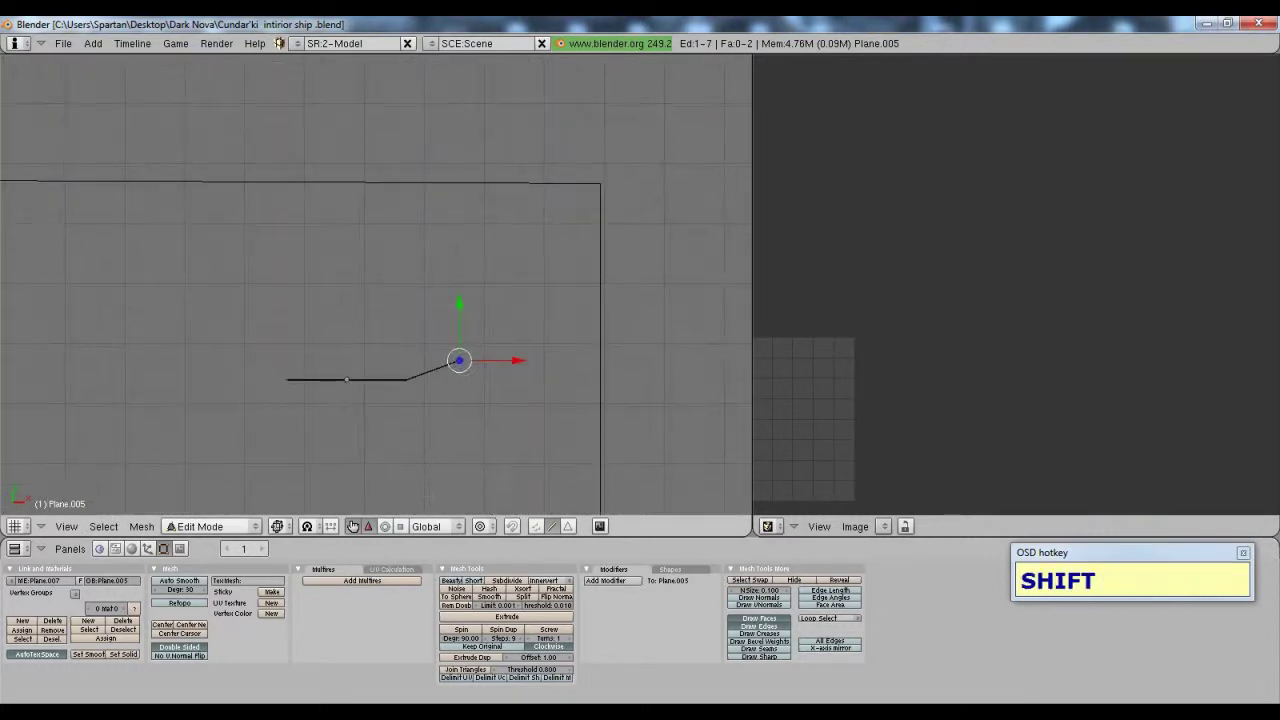
{"action": "key", "text": "shift+g"}
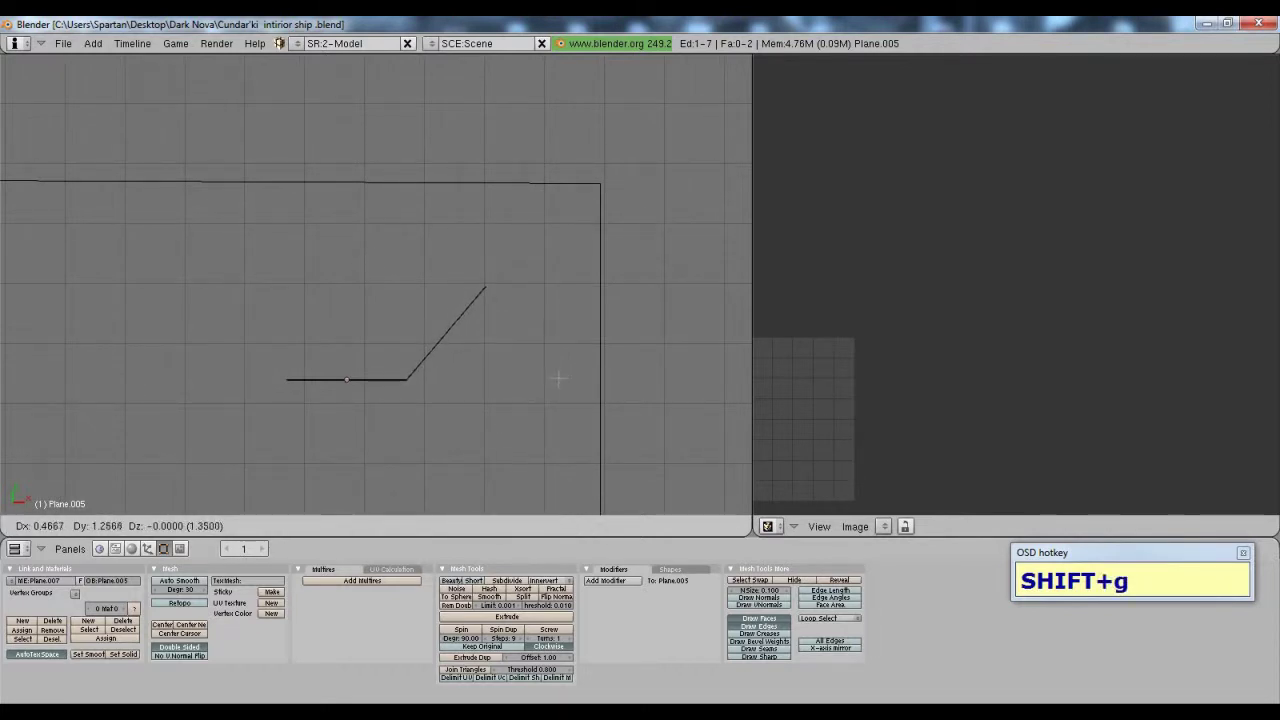
{"action": "left_click", "coordinate": [555, 436]}
Step: Extrude the end edge again straight along the Y axis to just past the outline's long side
{"action": "key", "text": "e"}
{"action": "left_click", "coordinate": [553, 435]}
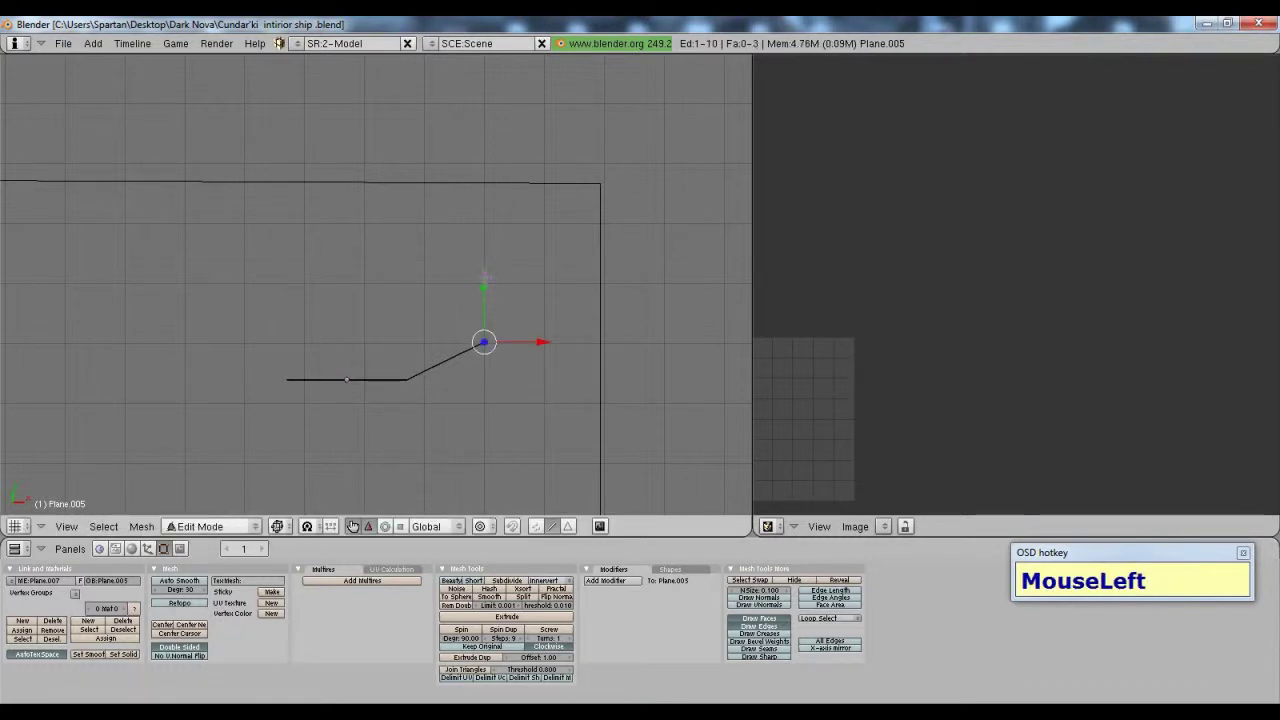
{"action": "left_click_drag", "start_coordinate": [485, 277], "coordinate": [486, 215]}
{"action": "left_click_drag", "start_coordinate": [490, 94], "coordinate": [490, 94]}
{"action": "scroll", "coordinate": [357, 337], "scroll_direction": "down", "scroll_amount": 4}
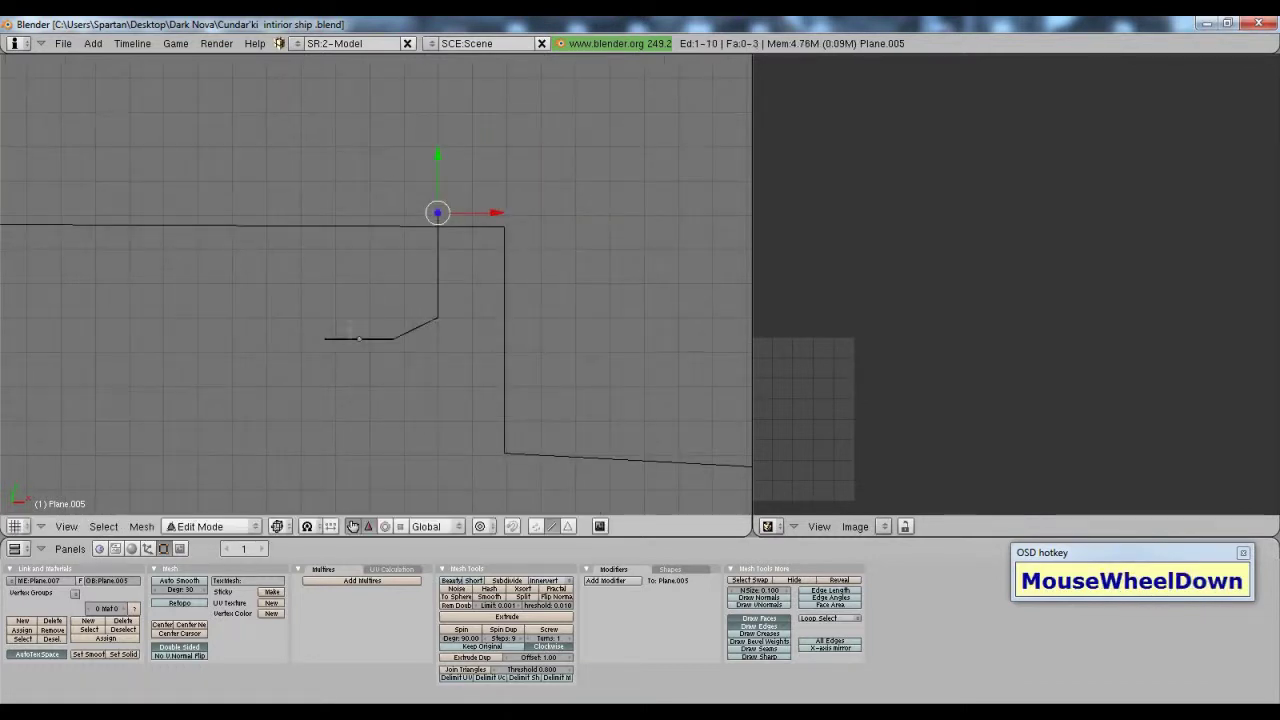
Step: Select the first wall segment's free vertical edge and move it about 0.96 units along X to the object's centre in top view
{"action": "right_click", "coordinate": [311, 340]}
{"action": "scroll", "coordinate": [338, 345], "scroll_direction": "up", "scroll_amount": 5, "text": "ctrl"}
{"action": "scroll", "coordinate": [376, 360], "scroll_direction": "up", "scroll_amount": 1}
{"action": "scroll", "coordinate": [338, 345], "scroll_direction": "up", "scroll_amount": 4}
{"action": "scroll", "coordinate": [470, 387], "scroll_direction": "down", "scroll_amount": 2}
{"action": "middle_click_drag", "start_coordinate": [478, 379], "coordinate": [528, 300]}
{"action": "left_click", "coordinate": [66, 526]}
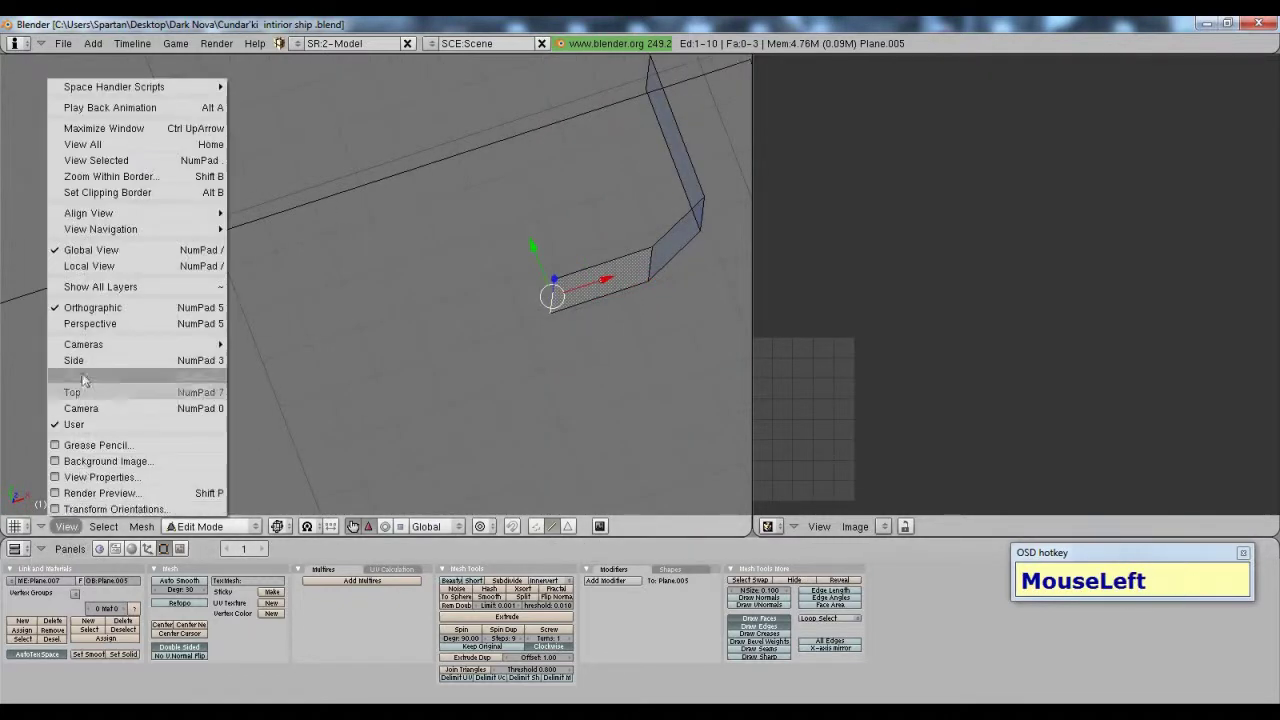
{"action": "left_click", "coordinate": [85, 390]}
{"action": "key", "text": "shift"}
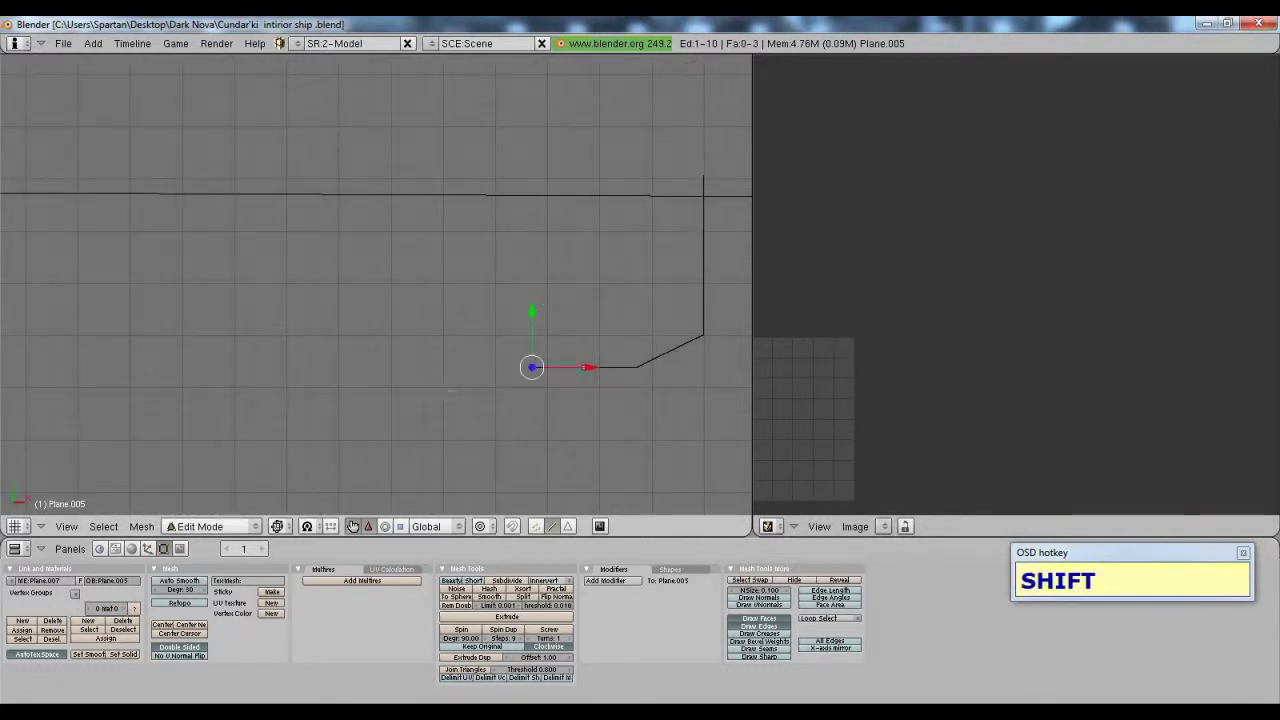
{"action": "scroll", "coordinate": [376, 285], "scroll_direction": "up", "scroll_amount": 3}
{"action": "scroll", "coordinate": [376, 285], "scroll_direction": "down", "scroll_amount": 4, "text": "ctrl"}
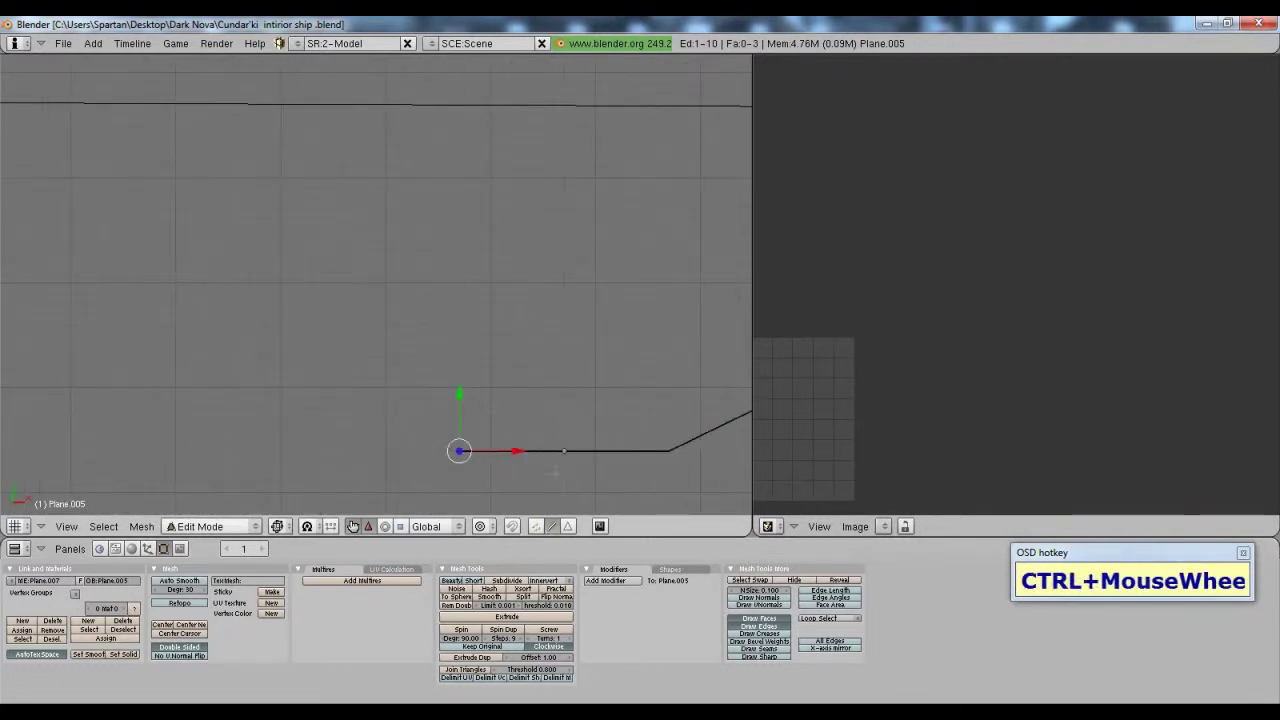
{"action": "left_click_drag", "start_coordinate": [517, 451], "coordinate": [621, 451]}
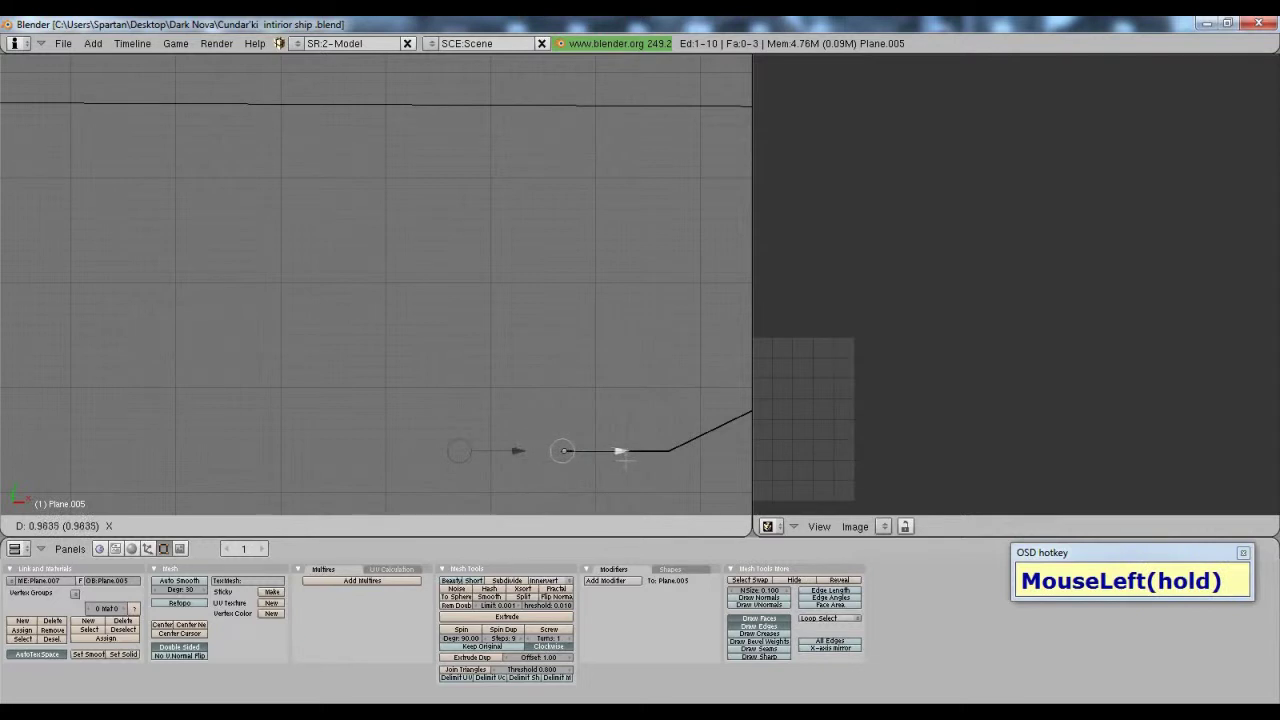
Step: Add a Mirror modifier to the wall object to build the opposite half of the alcove
{"action": "left_click_drag", "start_coordinate": [611, 580], "coordinate": [603, 455]}
{"action": "scroll", "coordinate": [578, 434], "scroll_direction": "down", "scroll_amount": 2}
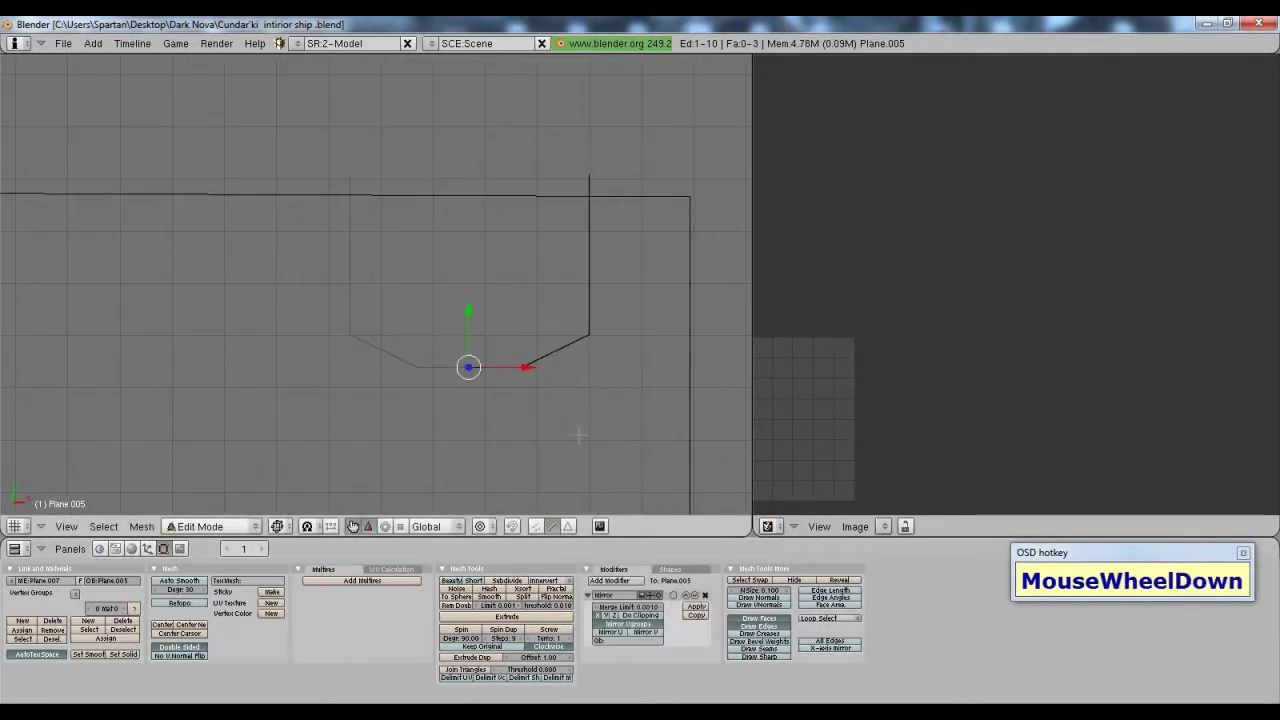
{"action": "middle_click_drag", "start_coordinate": [503, 421], "coordinate": [449, 362]}
{"action": "scroll", "coordinate": [460, 395], "scroll_direction": "up", "scroll_amount": 2}
{"action": "scroll", "coordinate": [449, 362], "scroll_direction": "down", "scroll_amount": 3}
{"action": "scroll", "coordinate": [398, 229], "scroll_direction": "up", "scroll_amount": 3}
Step: Select the three top edges of the wall half, scale them inward and lower them about 1.33 units along Z
{"action": "right_click", "coordinate": [429, 219]}
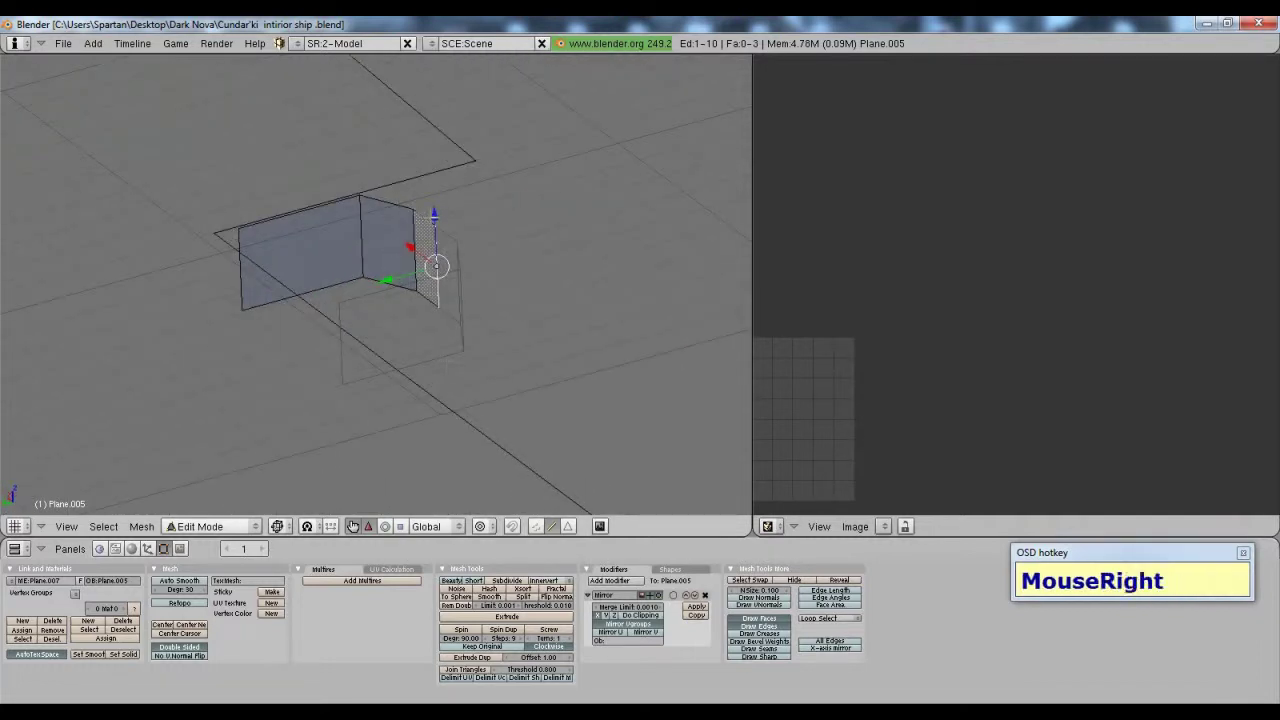
{"action": "right_click", "coordinate": [389, 204], "text": "shift"}
{"action": "right_click", "coordinate": [338, 200], "text": "shift"}
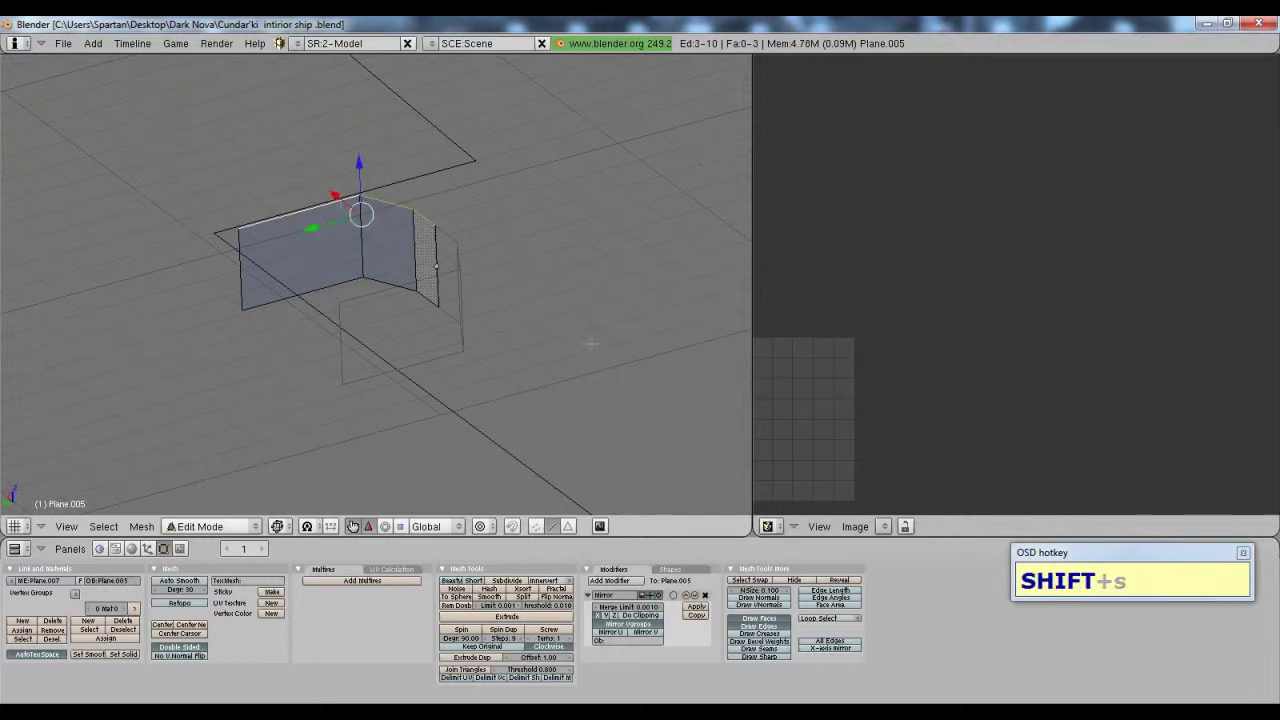
{"action": "key", "text": "s"}
{"action": "left_click", "coordinate": [490, 324]}
{"action": "scroll", "coordinate": [414, 326], "scroll_direction": "up", "scroll_amount": 4}
{"action": "left_click_drag", "start_coordinate": [316, 103], "coordinate": [368, 205]}
{"action": "scroll", "coordinate": [338, 110], "scroll_direction": "down", "scroll_amount": 2}
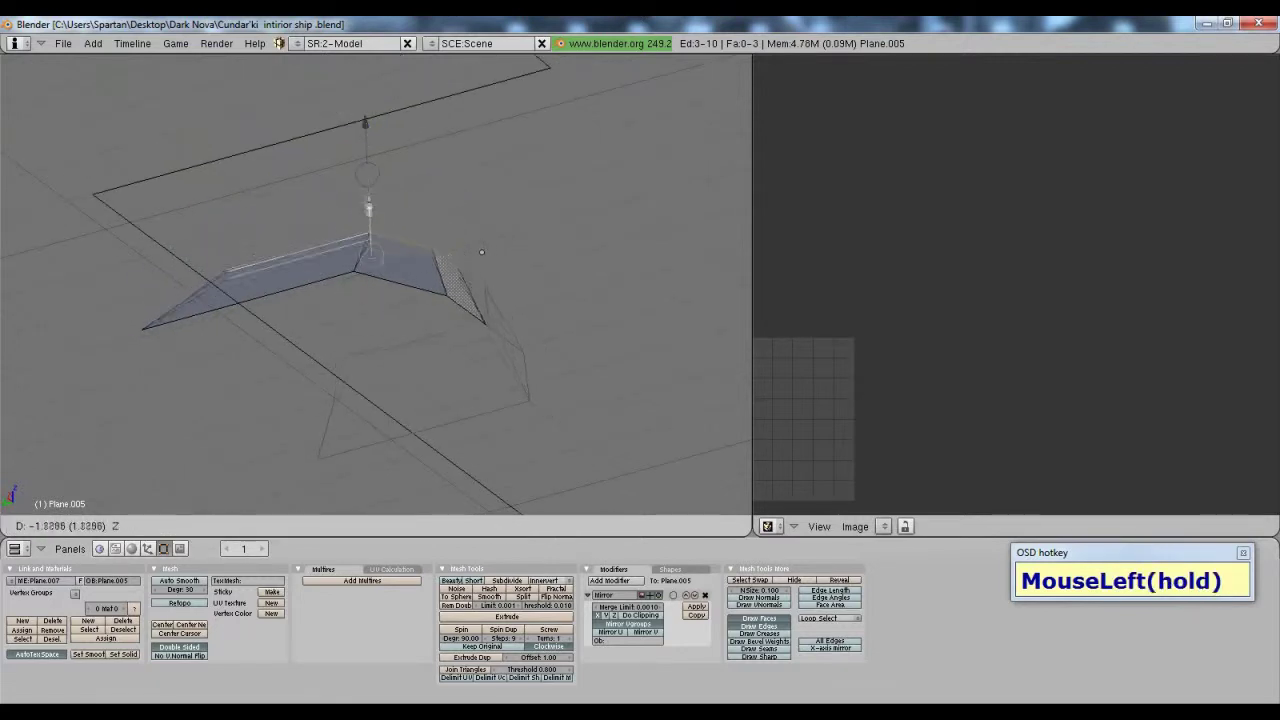
{"action": "left_click_drag", "start_coordinate": [481, 252], "coordinate": [480, 254]}
Step: Switch the viewport to solid shading, check the mirrored wall in Object Mode and return to mesh editing
{"action": "middle_click_drag", "start_coordinate": [480, 254], "coordinate": [384, 290]}
{"action": "key", "text": "Tab"}
{"action": "left_click_drag", "start_coordinate": [457, 240], "coordinate": [420, 472]}
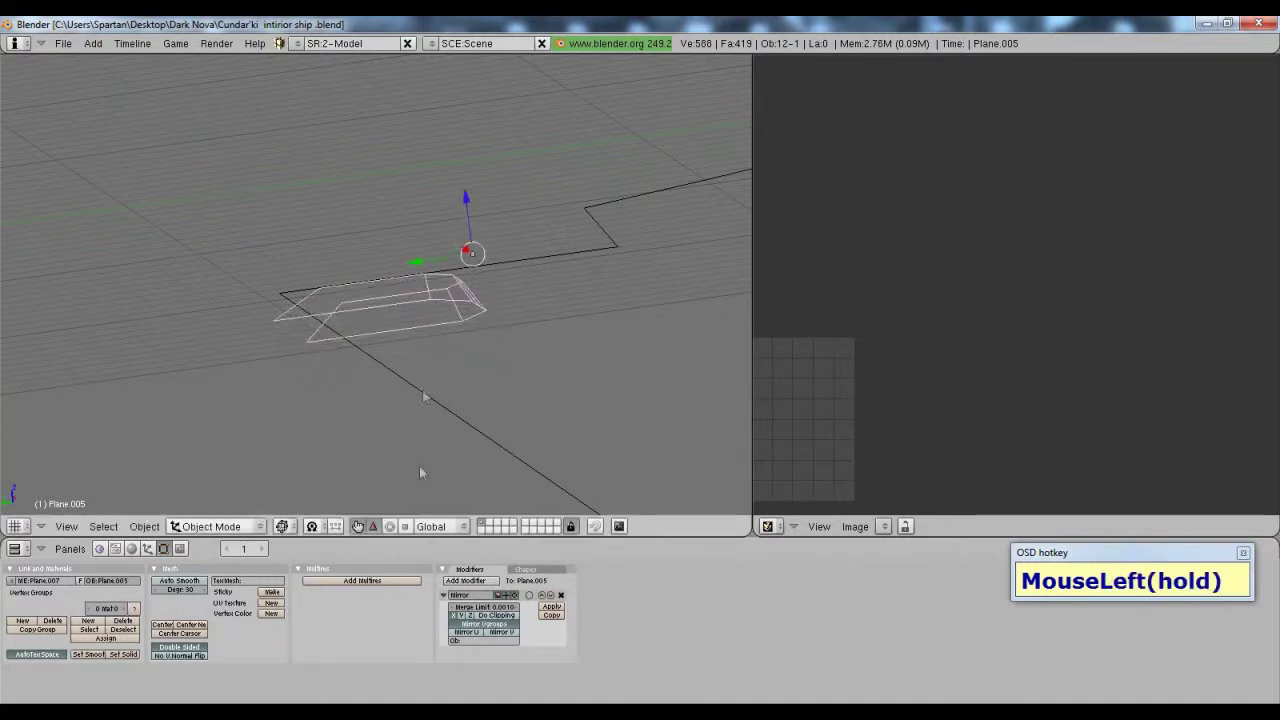
{"action": "left_click_drag", "start_coordinate": [312, 526], "coordinate": [312, 474]}
{"action": "mouse_move", "coordinate": [314, 334]}
{"action": "middle_mouse_down"}
{"action": "mouse_move", "coordinate": [334, 340]}
{"action": "mouse_move", "coordinate": [434, 176]}
{"action": "middle_mouse_up"}
{"action": "mouse_move", "coordinate": [434, 176]}
{"action": "left_mouse_down"}
{"action": "mouse_move", "coordinate": [457, 152]}
{"action": "mouse_move", "coordinate": [456, 174]}
{"action": "left_mouse_up"}
{"action": "scroll", "coordinate": [417, 279], "scroll_direction": "up", "scroll_amount": 2}
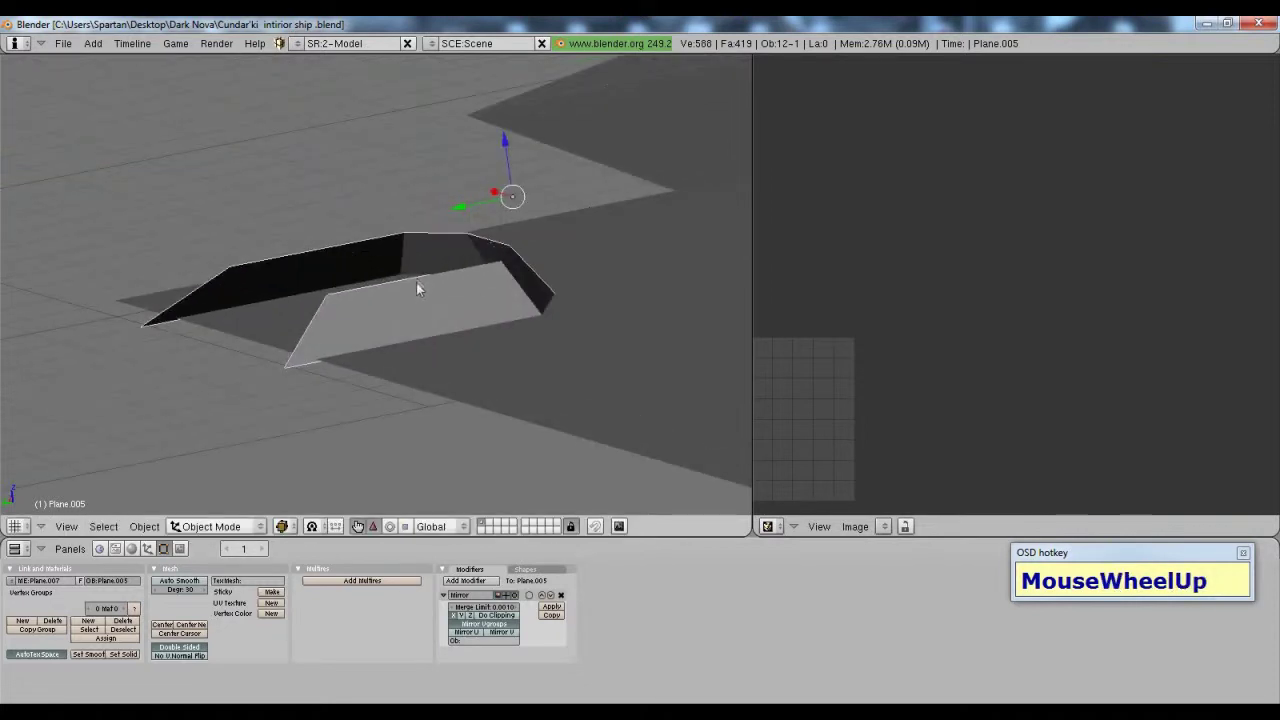
{"action": "key", "text": "shift+Tab"}
Step: Look at the captain's bridge concept art in Windows Photo Viewer and return to Blender
{"action": "middle_click_drag", "start_coordinate": [369, 272], "coordinate": [295, 450]}
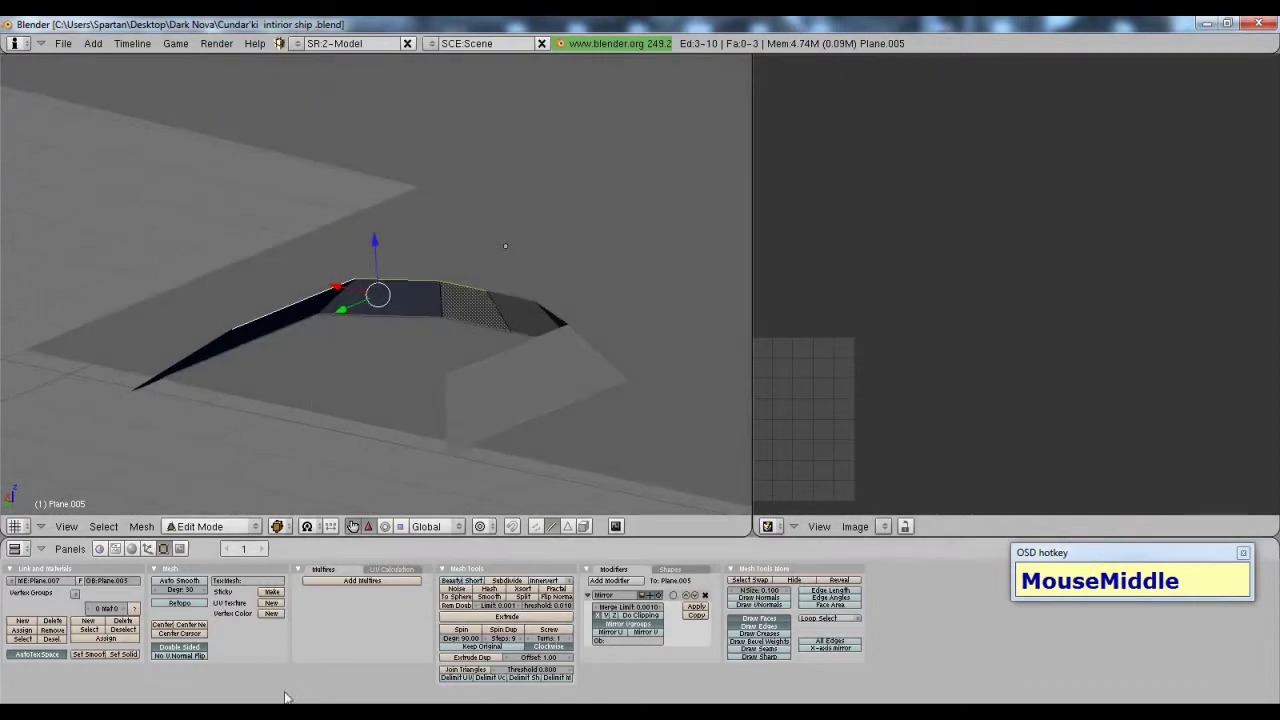
{"action": "left_click", "coordinate": [640, 712]}
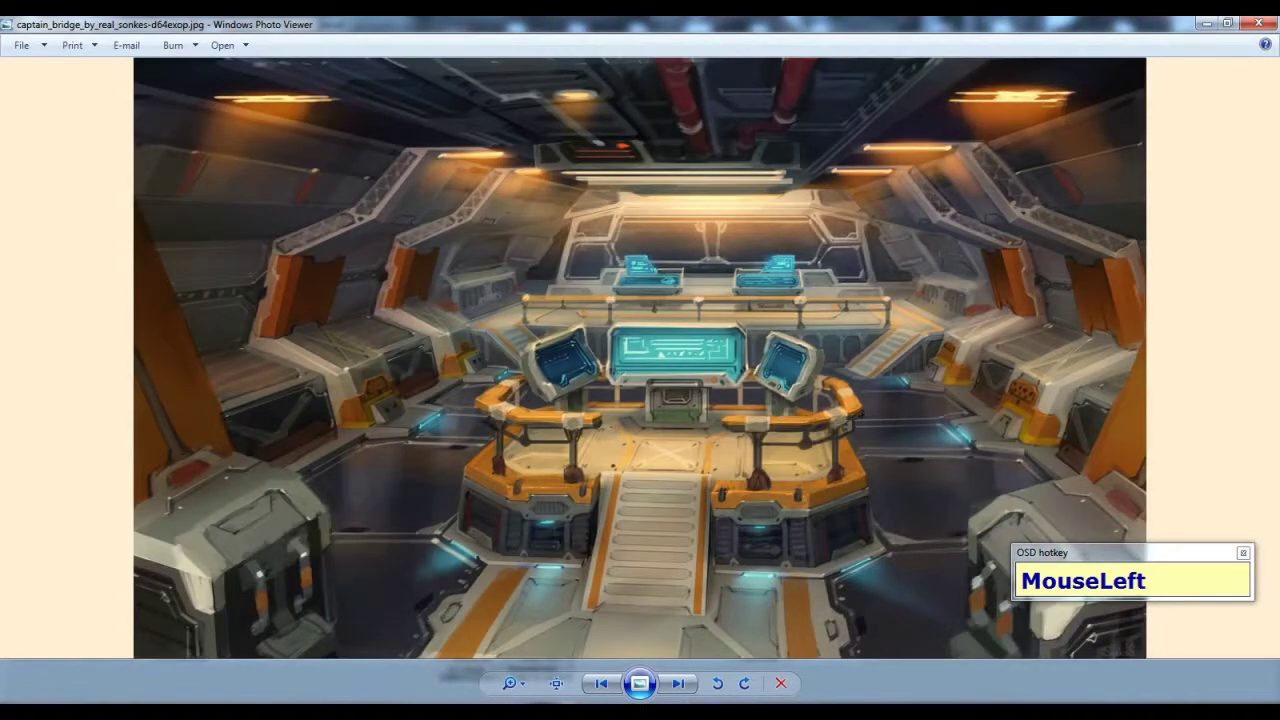
{"action": "left_click", "coordinate": [576, 708]}
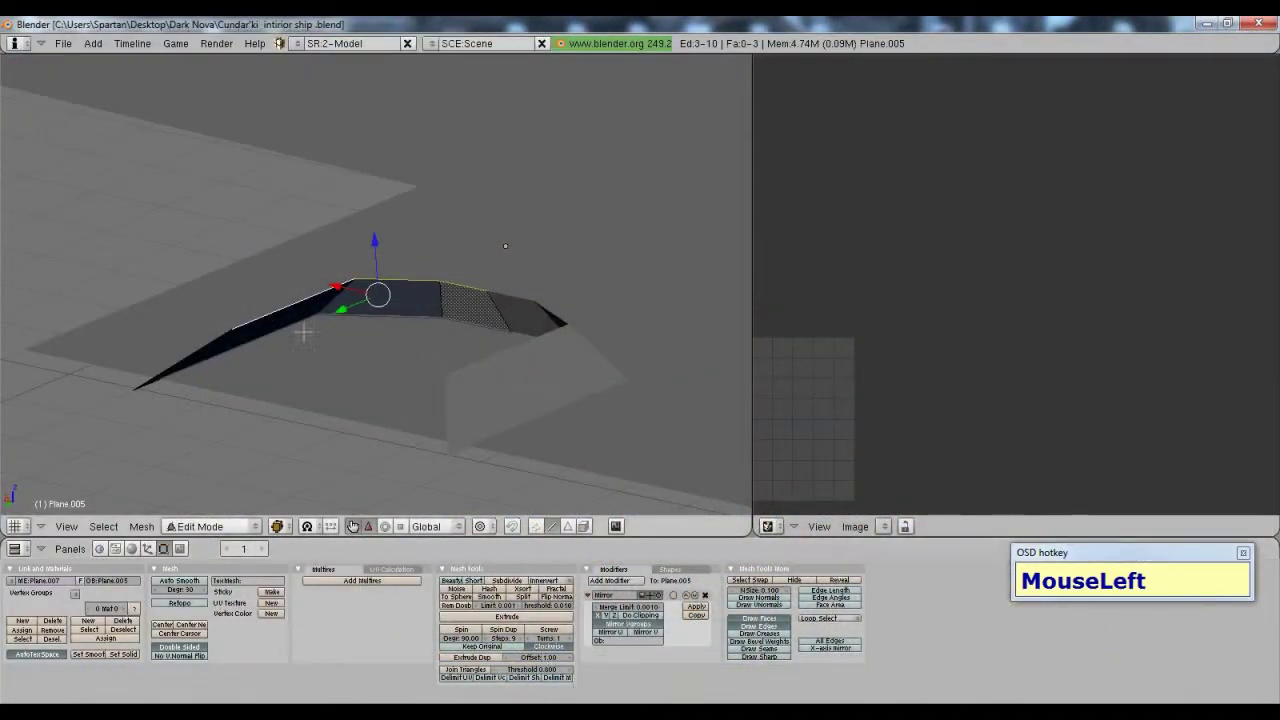
Step: Extrude the three selected top edges straight up along Z into an upper wall band
{"action": "key", "text": "e"}
{"action": "left_click", "coordinate": [381, 332]}
{"action": "left_click_drag", "start_coordinate": [371, 243], "coordinate": [372, 174]}
Step: Select the upper band's free vertical end edge and move it outward along Y toward the lower wall's end
{"action": "scroll", "coordinate": [426, 312], "scroll_direction": "down", "scroll_amount": 2}
{"action": "middle_click_drag", "start_coordinate": [386, 326], "coordinate": [340, 229]}
{"action": "right_click", "coordinate": [398, 259]}
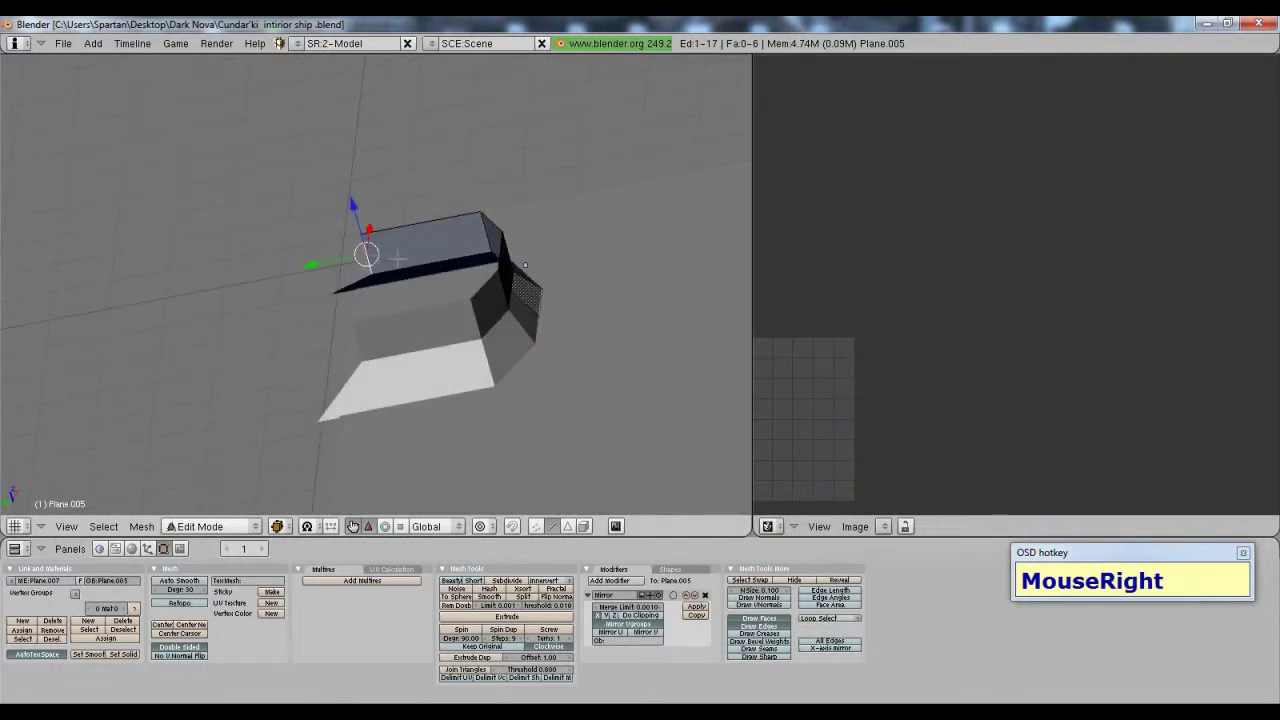
{"action": "left_click_drag", "start_coordinate": [313, 264], "coordinate": [281, 270]}
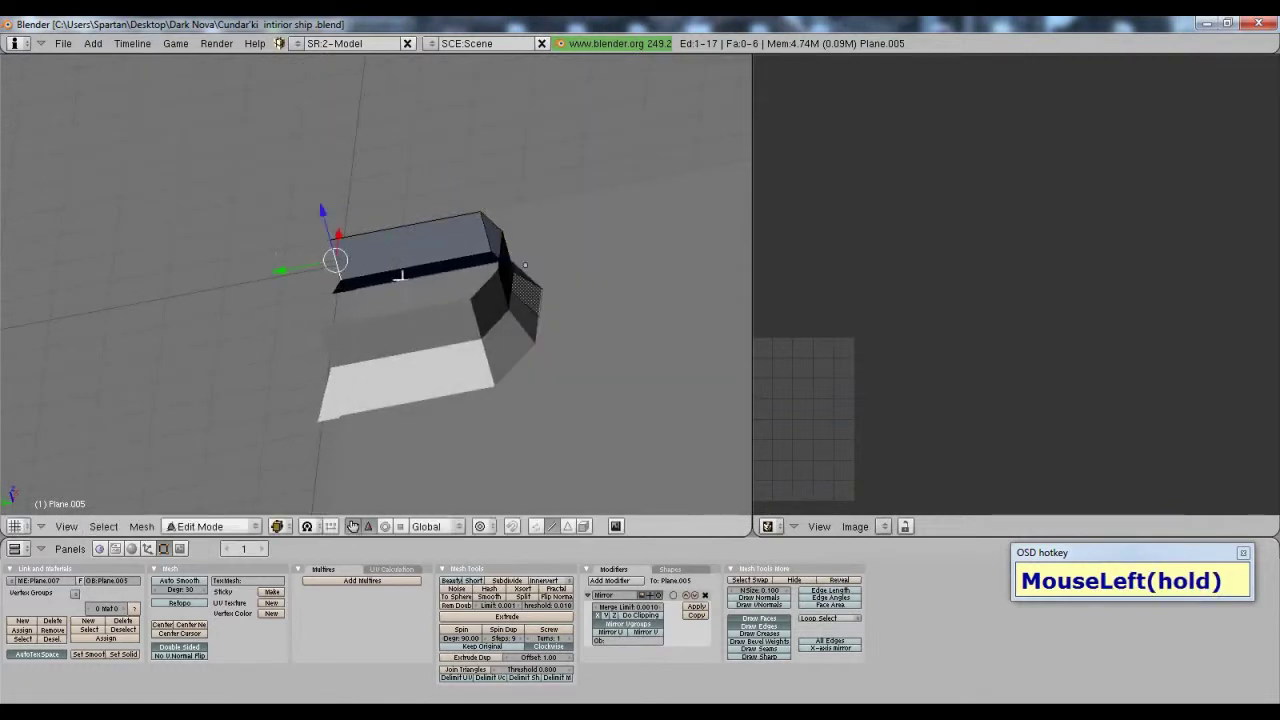
Step: Select the three upper rim edges and examine the alcove's shape and size against the rest of the ship
{"action": "right_click", "coordinate": [417, 215]}
{"action": "right_click", "coordinate": [492, 222], "text": "shift"}
{"action": "right_click", "coordinate": [503, 242], "text": "shift"}
{"action": "middle_click_drag", "start_coordinate": [503, 242], "coordinate": [545, 251]}
{"action": "key", "text": "ctrl+z"}
{"action": "right_click", "coordinate": [468, 250], "text": "shift"}
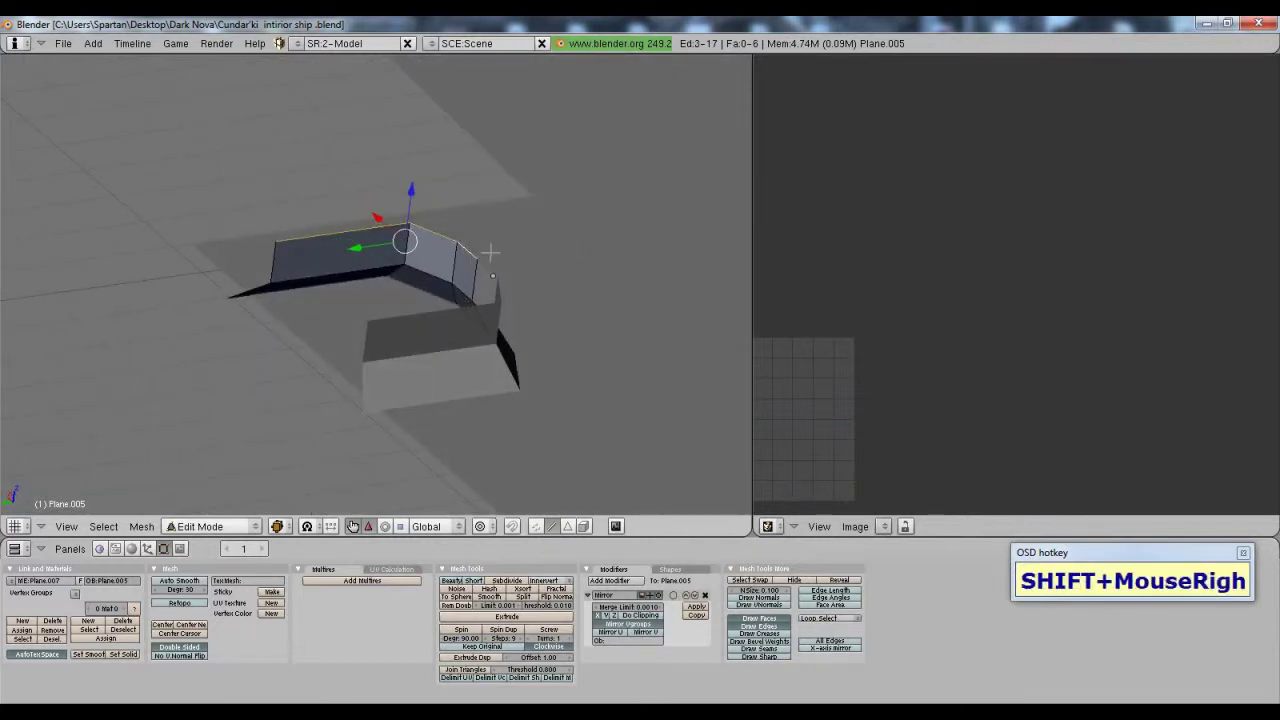
{"action": "scroll", "coordinate": [468, 250], "scroll_direction": "down", "scroll_amount": 2}
{"action": "middle_click_drag", "start_coordinate": [468, 250], "coordinate": [326, 242]}
{"action": "scroll", "coordinate": [423, 289], "scroll_direction": "down", "scroll_amount": 7}
{"action": "middle_click_drag", "start_coordinate": [423, 289], "coordinate": [489, 274]}
{"action": "scroll", "coordinate": [437, 320], "scroll_direction": "up", "scroll_amount": 6}
{"action": "scroll", "coordinate": [437, 320], "scroll_direction": "up", "scroll_amount": 2}
{"action": "middle_click_drag", "start_coordinate": [437, 320], "coordinate": [456, 378]}
{"action": "scroll", "coordinate": [442, 376], "scroll_direction": "down", "scroll_amount": 10}
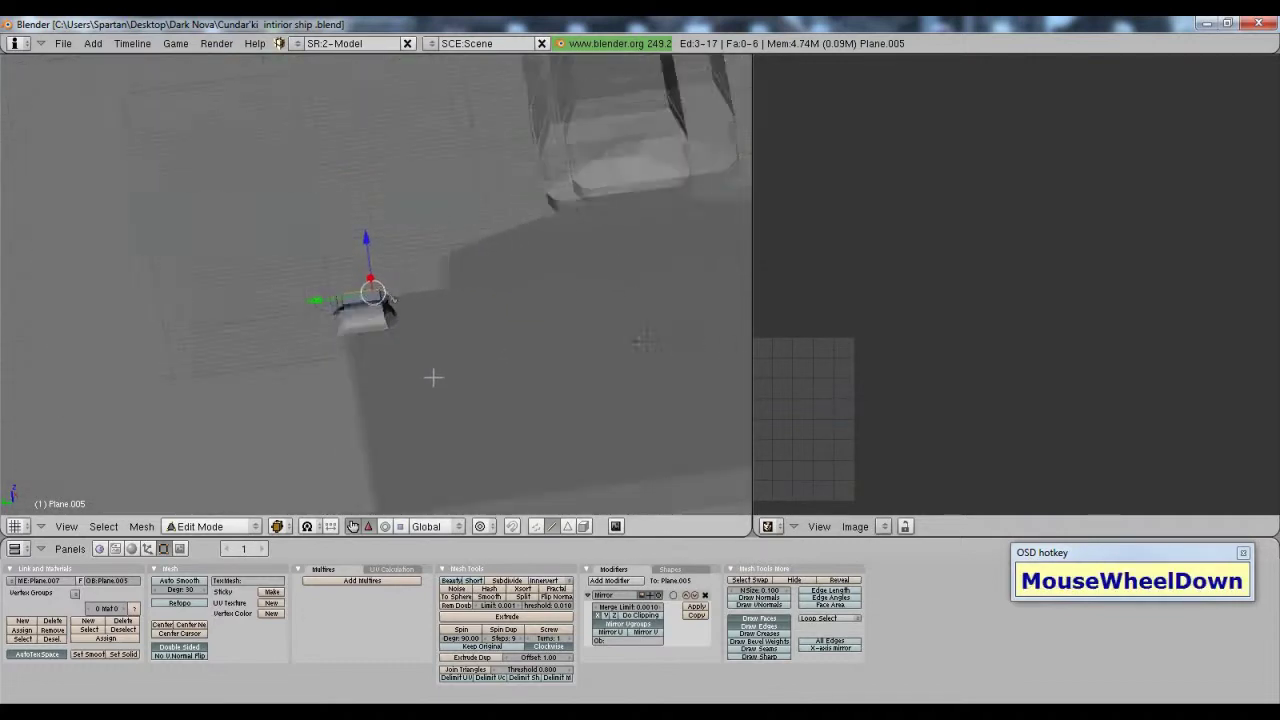
{"action": "scroll", "coordinate": [376, 365], "scroll_direction": "up", "scroll_amount": 8}
{"action": "scroll", "coordinate": [375, 365], "scroll_direction": "up", "scroll_amount": 2}
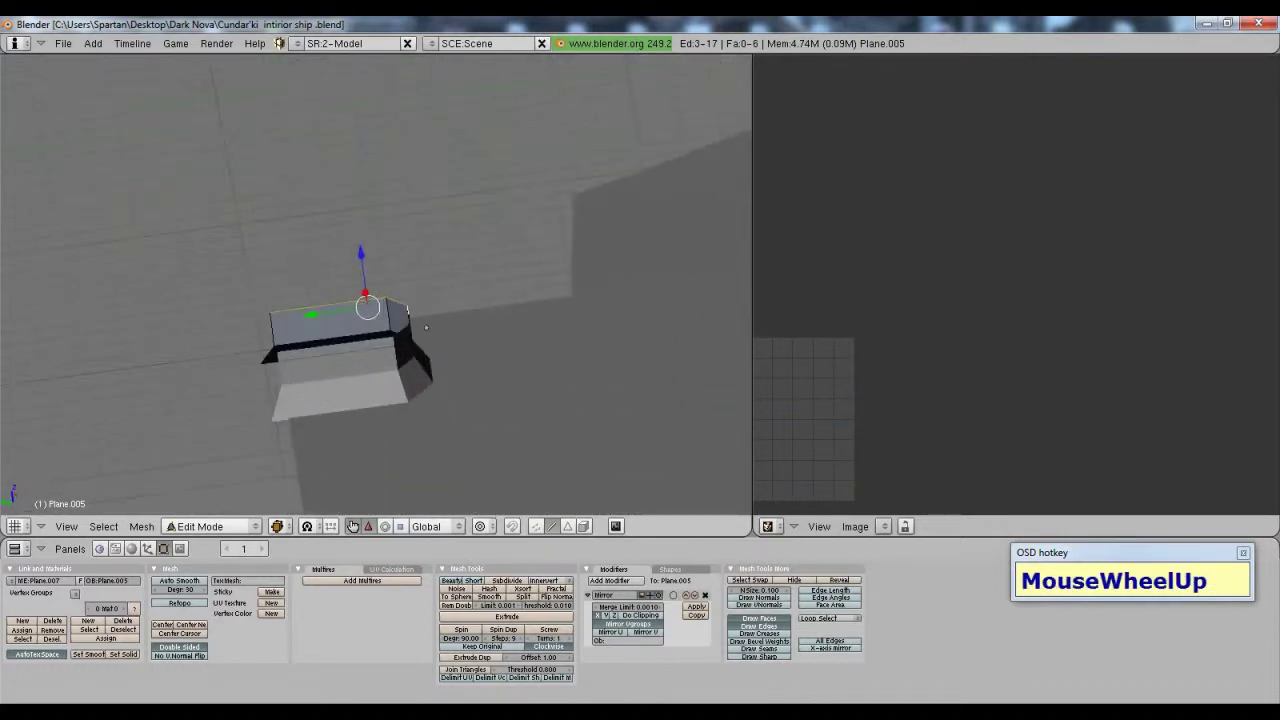
{"action": "key", "text": "a"}
{"action": "key", "text": "s"}
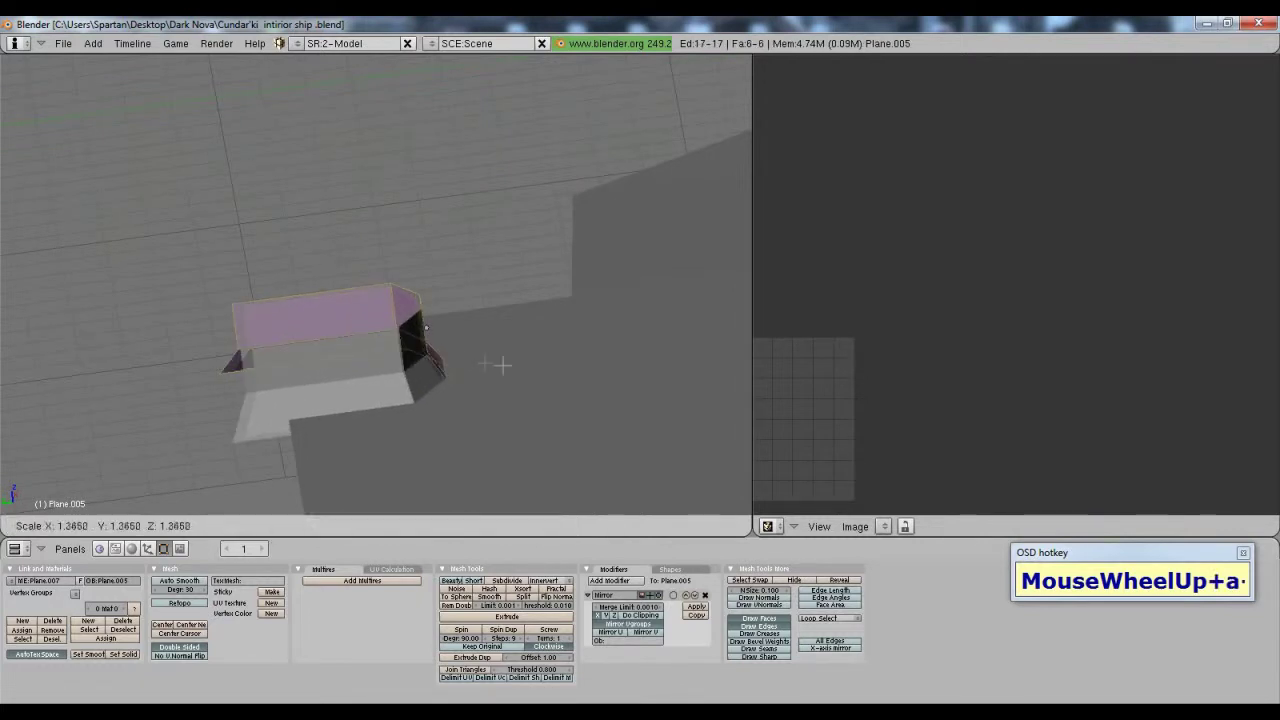
{"action": "left_click", "coordinate": [566, 370]}
{"action": "key", "text": "ctrl+z"}
Step: Scale the whole alcove object up to about 1.83 times its size in Object Mode
{"action": "scroll", "coordinate": [373, 386], "scroll_direction": "down", "scroll_amount": 3}
{"action": "middle_click_drag", "start_coordinate": [404, 308], "coordinate": [504, 376]}
{"action": "key", "text": "Tab"}
{"action": "key", "text": "s"}
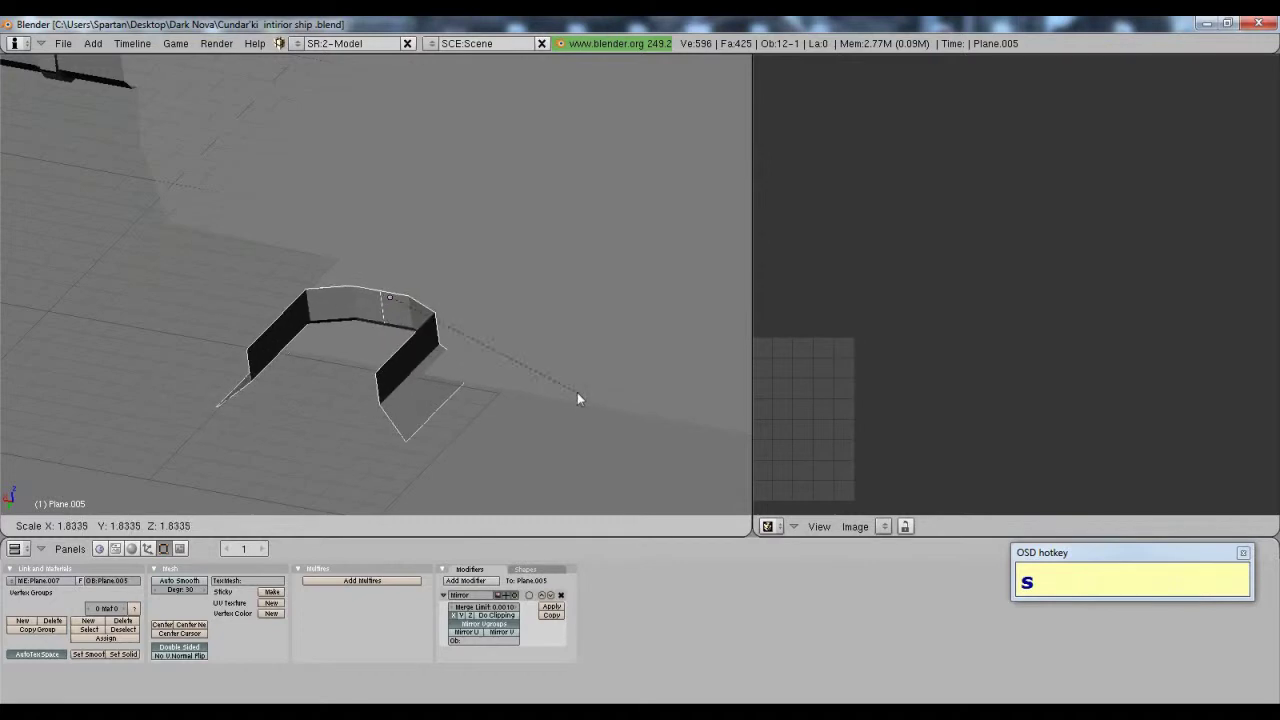
{"action": "left_click", "coordinate": [577, 392]}
Step: Raise the enlarged alcove along Z and shift it along X and Y further onto the floor surface near its corner
{"action": "left_click_drag", "start_coordinate": [384, 252], "coordinate": [385, 233]}
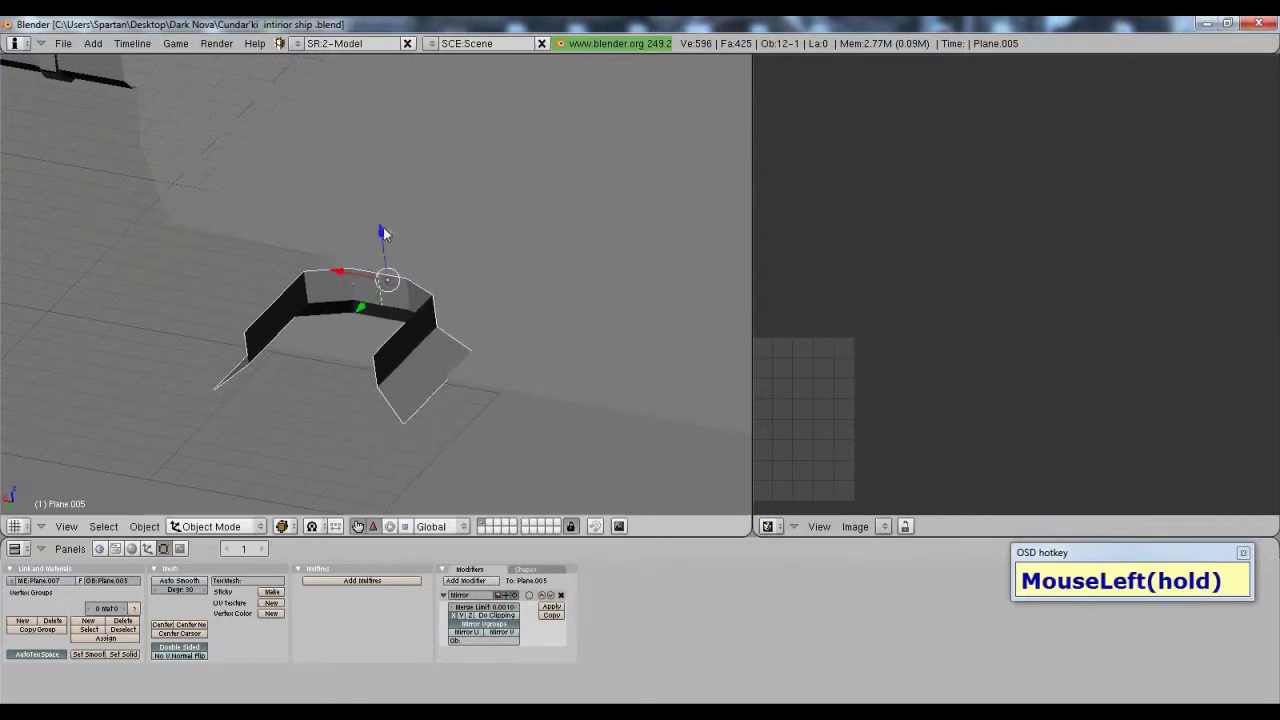
{"action": "left_click_drag", "start_coordinate": [343, 275], "coordinate": [355, 268]}
{"action": "left_click_drag", "start_coordinate": [375, 311], "coordinate": [429, 277]}
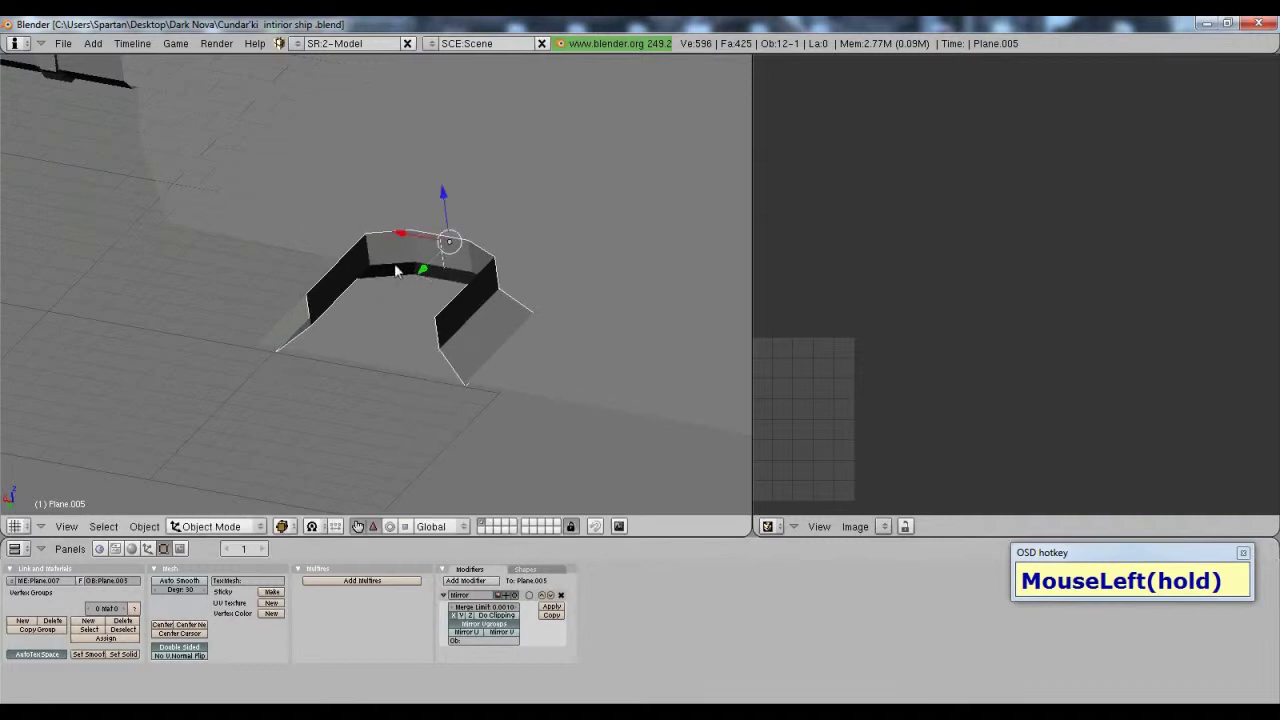
{"action": "left_click_drag", "start_coordinate": [386, 234], "coordinate": [366, 236]}
{"action": "middle_click_drag", "start_coordinate": [366, 236], "coordinate": [382, 312]}
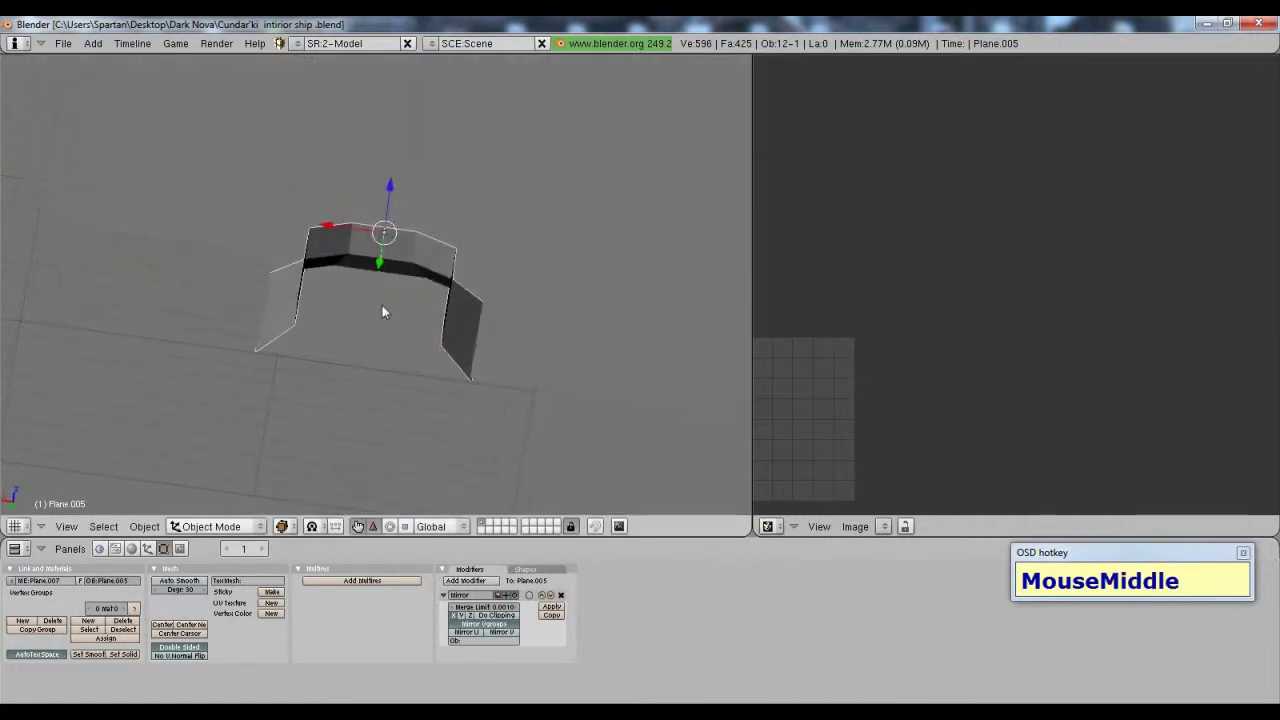
{"action": "left_click_drag", "start_coordinate": [381, 256], "coordinate": [376, 251]}
{"action": "middle_click_drag", "start_coordinate": [412, 359], "coordinate": [340, 360]}
Step: Select the three edges along the seam between the lower and upper wall bands and scale them up slightly
{"action": "key", "text": "Tab"}
{"action": "scroll", "coordinate": [376, 285], "scroll_direction": "up", "scroll_amount": 2}
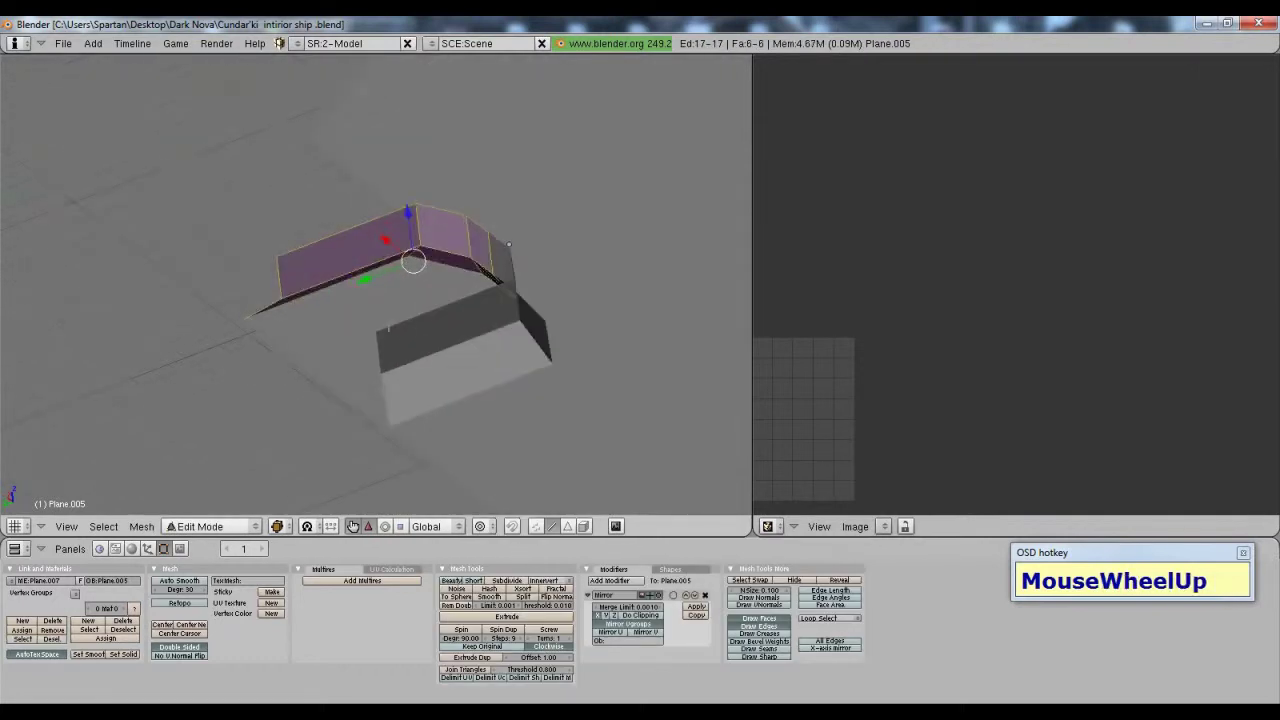
{"action": "right_click", "coordinate": [344, 267]}
{"action": "right_click", "coordinate": [440, 253], "text": "shift"}
{"action": "right_click", "coordinate": [477, 263], "text": "shift"}
{"action": "middle_click_drag", "start_coordinate": [477, 263], "coordinate": [571, 329]}
{"action": "key", "text": "s"}
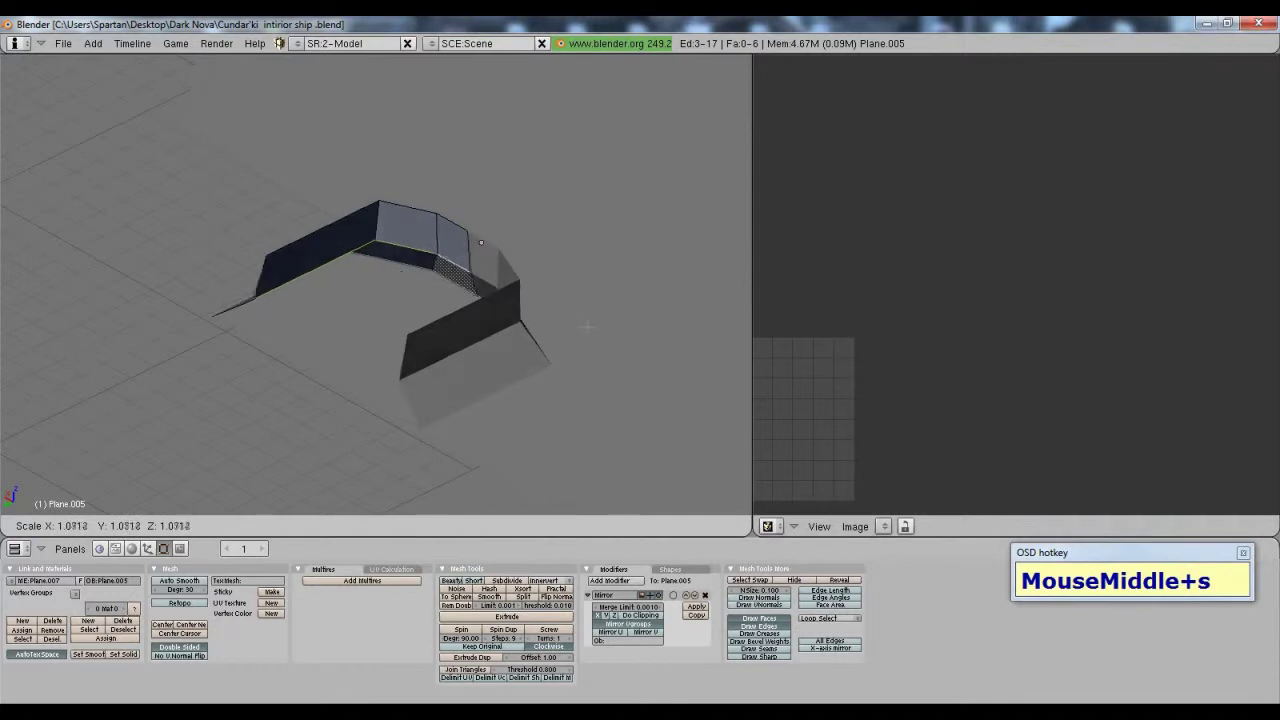
{"action": "left_click", "coordinate": [626, 332]}
Step: Scale the selected seam edges wider along the global X axis only
{"action": "middle_click_drag", "start_coordinate": [424, 386], "coordinate": [406, 394]}
{"action": "scroll", "coordinate": [430, 370], "scroll_direction": "up", "scroll_amount": 3}
{"action": "middle_click_drag", "start_coordinate": [460, 349], "coordinate": [288, 334]}
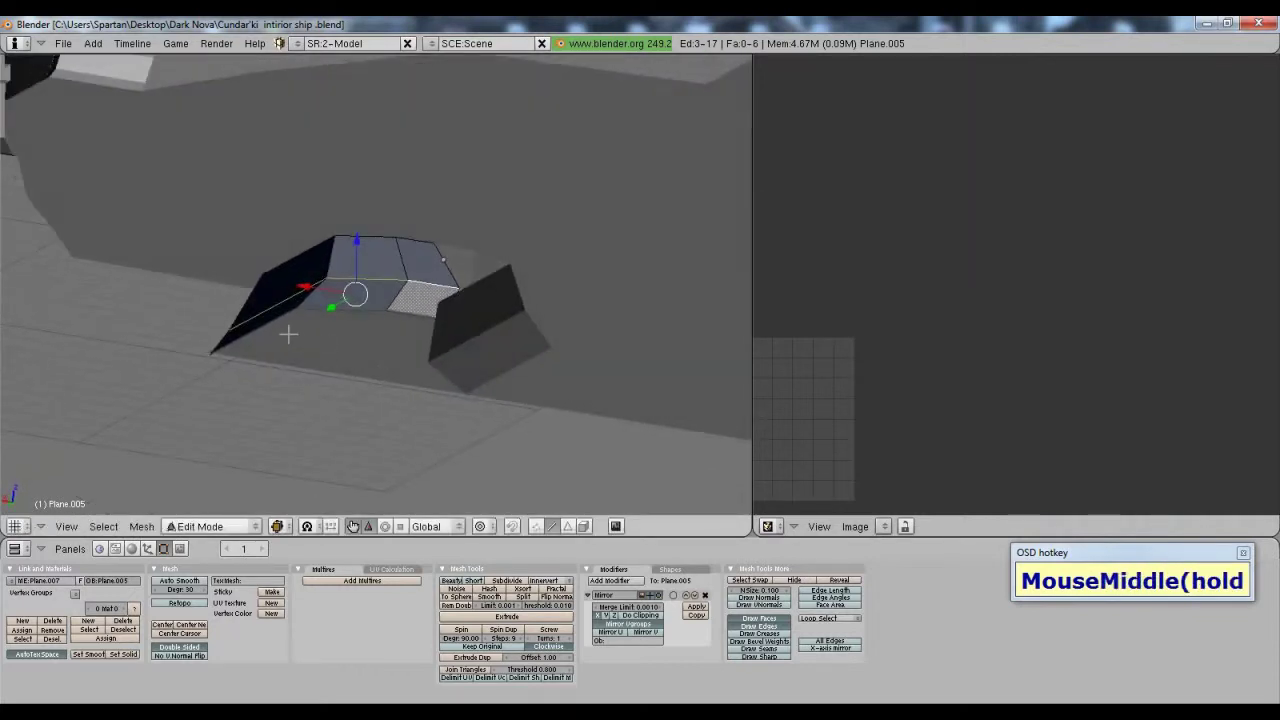
{"action": "middle_click_drag", "start_coordinate": [405, 368], "coordinate": [517, 376]}
{"action": "key", "text": "s"}
{"action": "key", "text": "x"}
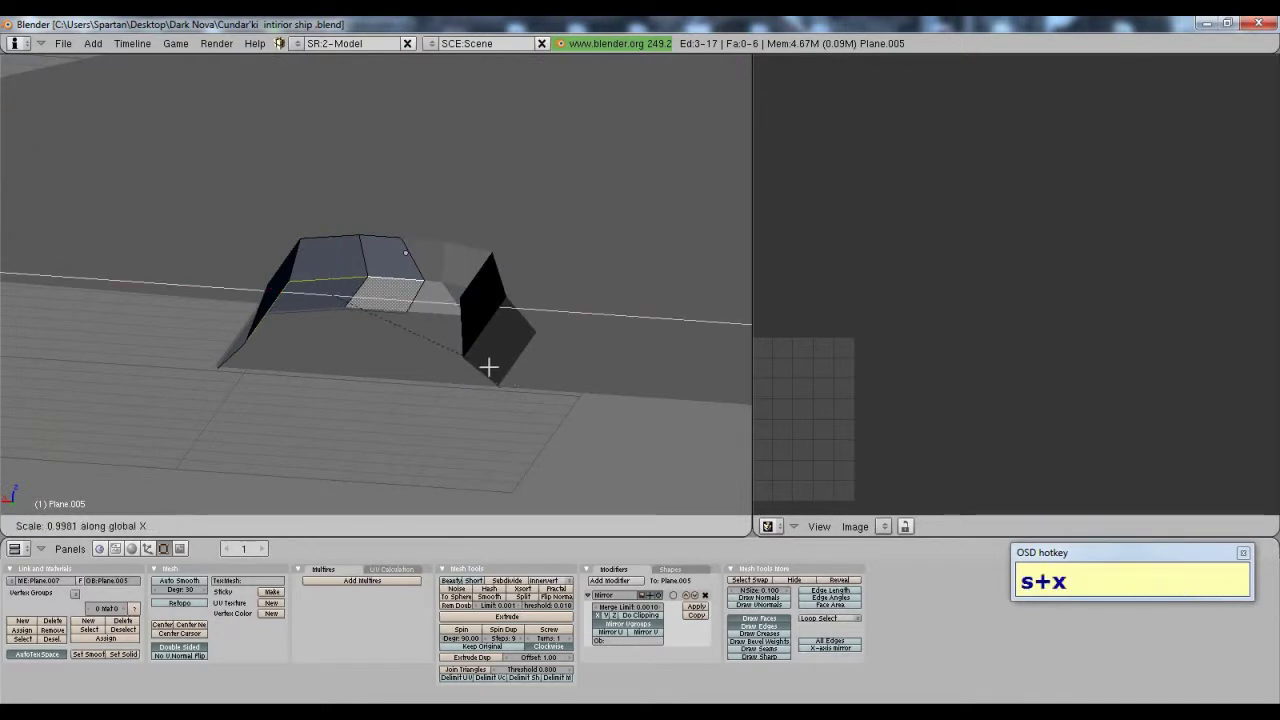
{"action": "left_click", "coordinate": [518, 375]}
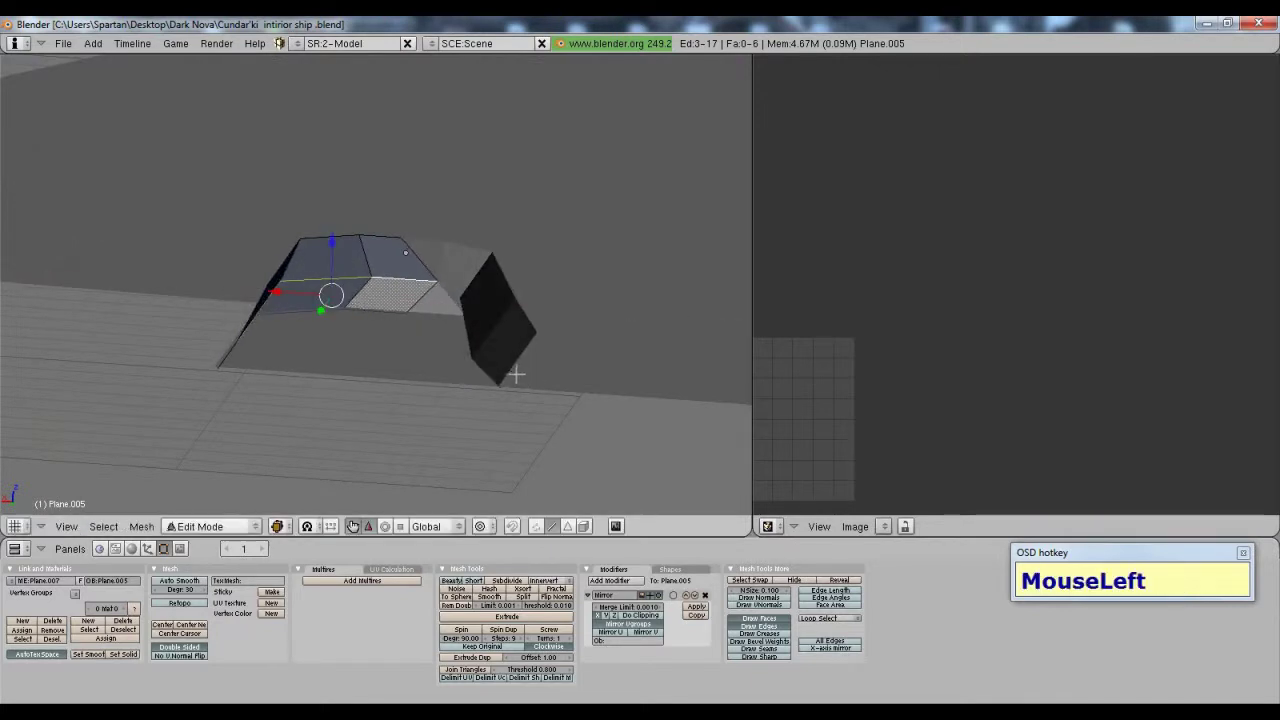
{"action": "key", "text": "Tab"}
{"action": "key", "text": "Tab"}
Step: Switch to vertex selection and move the seam's innermost vertex along X back to the mirror centre
{"action": "scroll", "coordinate": [388, 318], "scroll_direction": "up", "scroll_amount": 2}
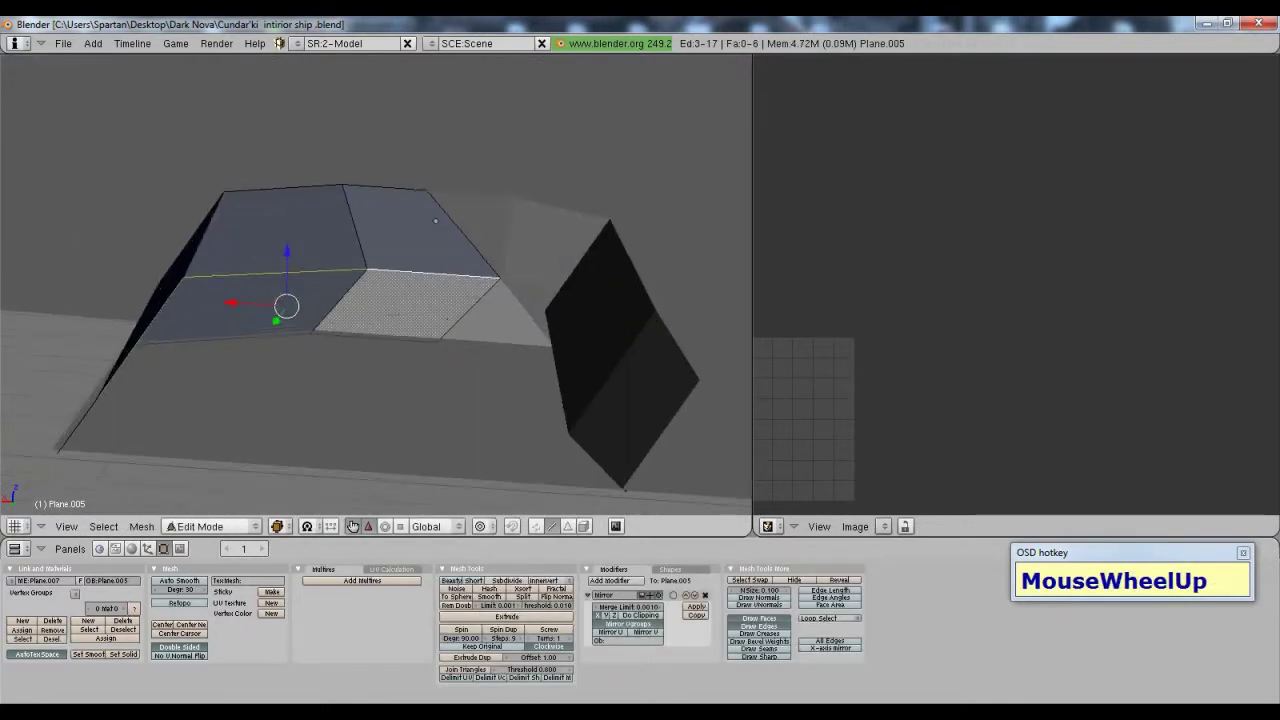
{"action": "left_click", "coordinate": [539, 527]}
{"action": "right_click", "coordinate": [499, 272]}
{"action": "left_click_drag", "start_coordinate": [445, 274], "coordinate": [375, 268]}
{"action": "key", "text": "Tab"}
{"action": "middle_click_drag", "start_coordinate": [389, 270], "coordinate": [528, 360]}
{"action": "scroll", "coordinate": [523, 349], "scroll_direction": "up", "scroll_amount": 3}
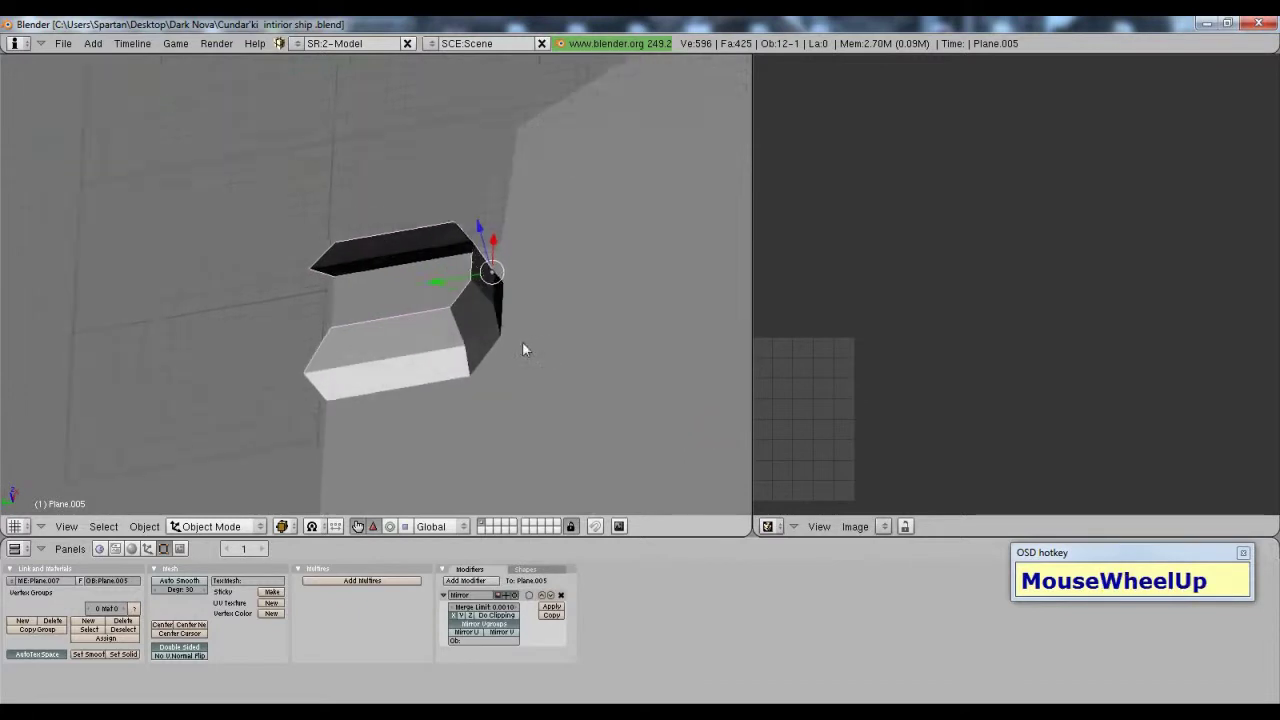
Step: Move the vertex at the free end of the upper rim outward along Y to square off the upper band's end
{"action": "key", "text": "Tab"}
{"action": "middle_click_drag", "start_coordinate": [399, 217], "coordinate": [429, 177]}
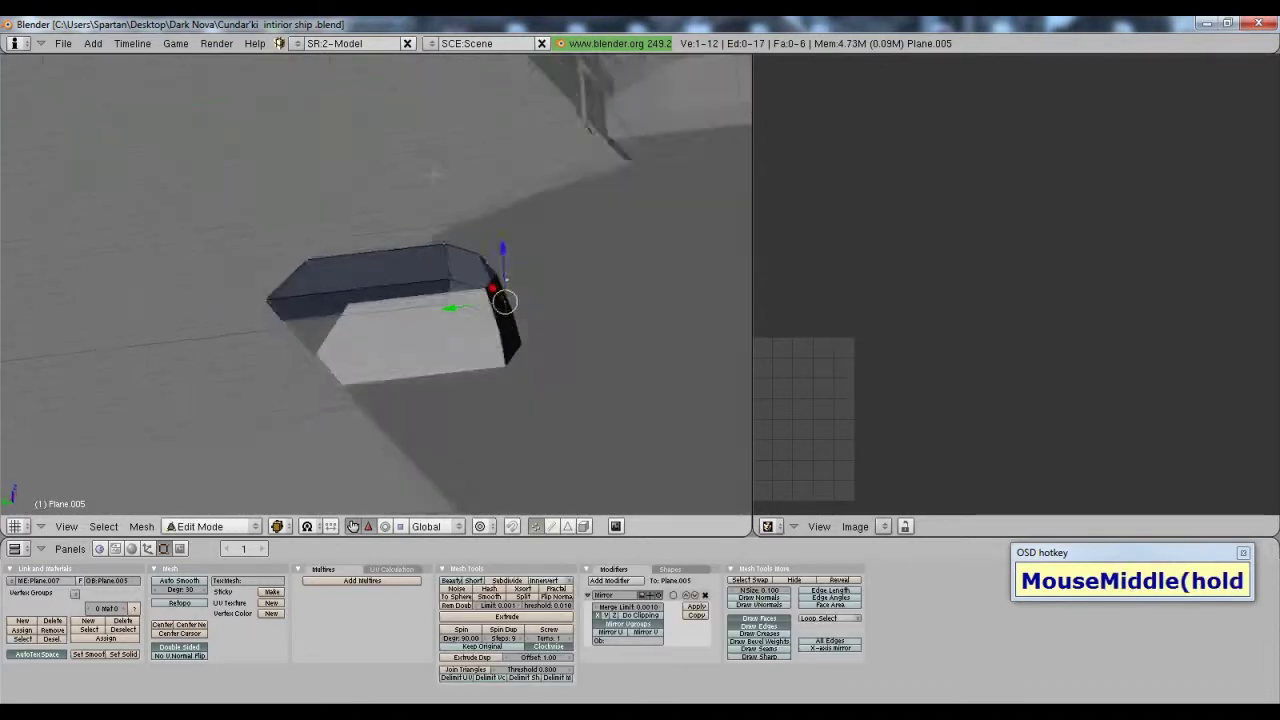
{"action": "scroll", "coordinate": [445, 292], "scroll_direction": "up", "scroll_amount": 2}
{"action": "left_click_drag", "start_coordinate": [205, 246], "coordinate": [121, 256]}
{"action": "mouse_move", "coordinate": [247, 276]}
{"action": "middle_mouse_down"}
{"action": "mouse_move", "coordinate": [291, 337]}
{"action": "mouse_move", "coordinate": [247, 255]}
{"action": "middle_mouse_up"}
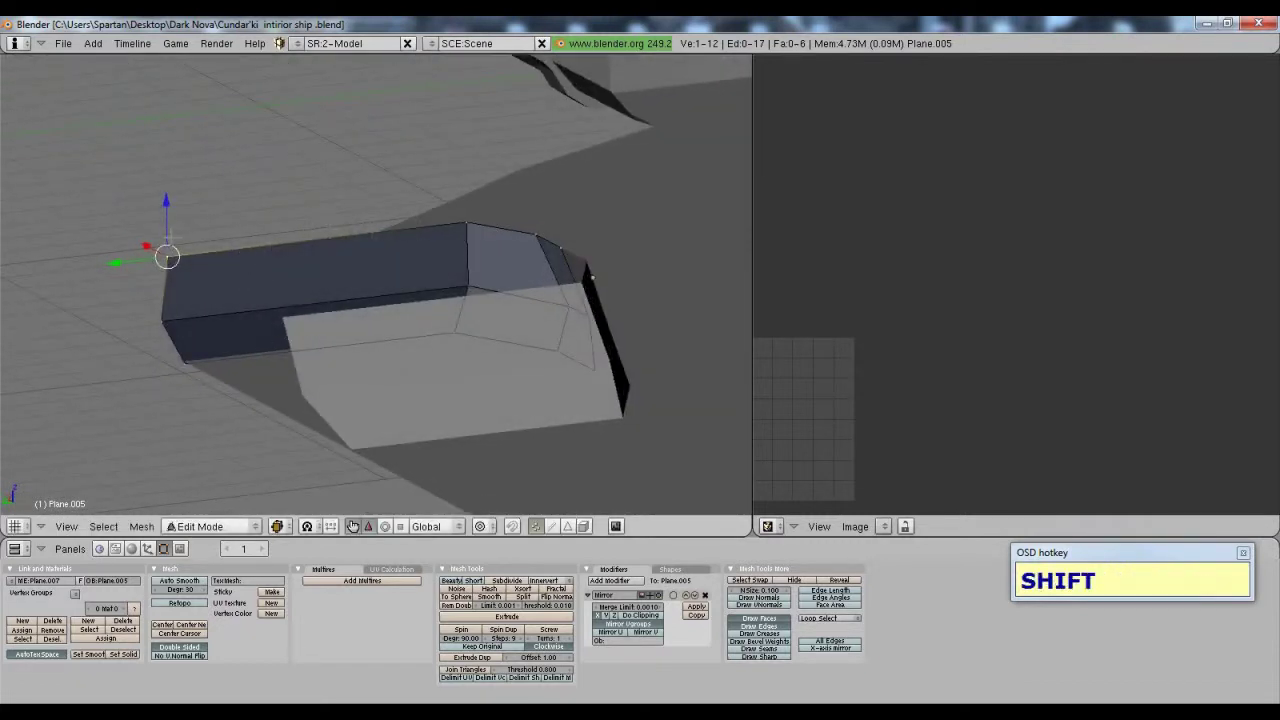
Step: Select the four vertices along the top rim of the upper wall band
{"action": "right_click", "coordinate": [467, 222], "text": "shift"}
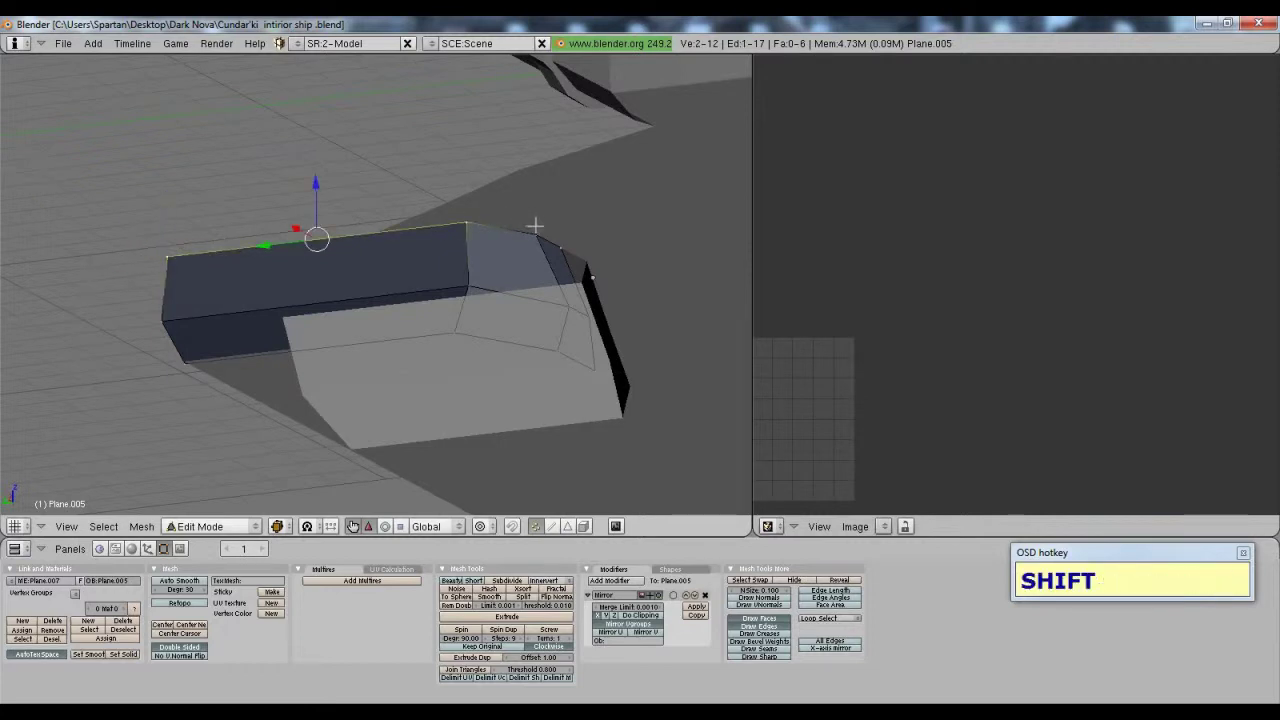
{"action": "scroll", "coordinate": [420, 265], "scroll_direction": "down", "scroll_amount": 4}
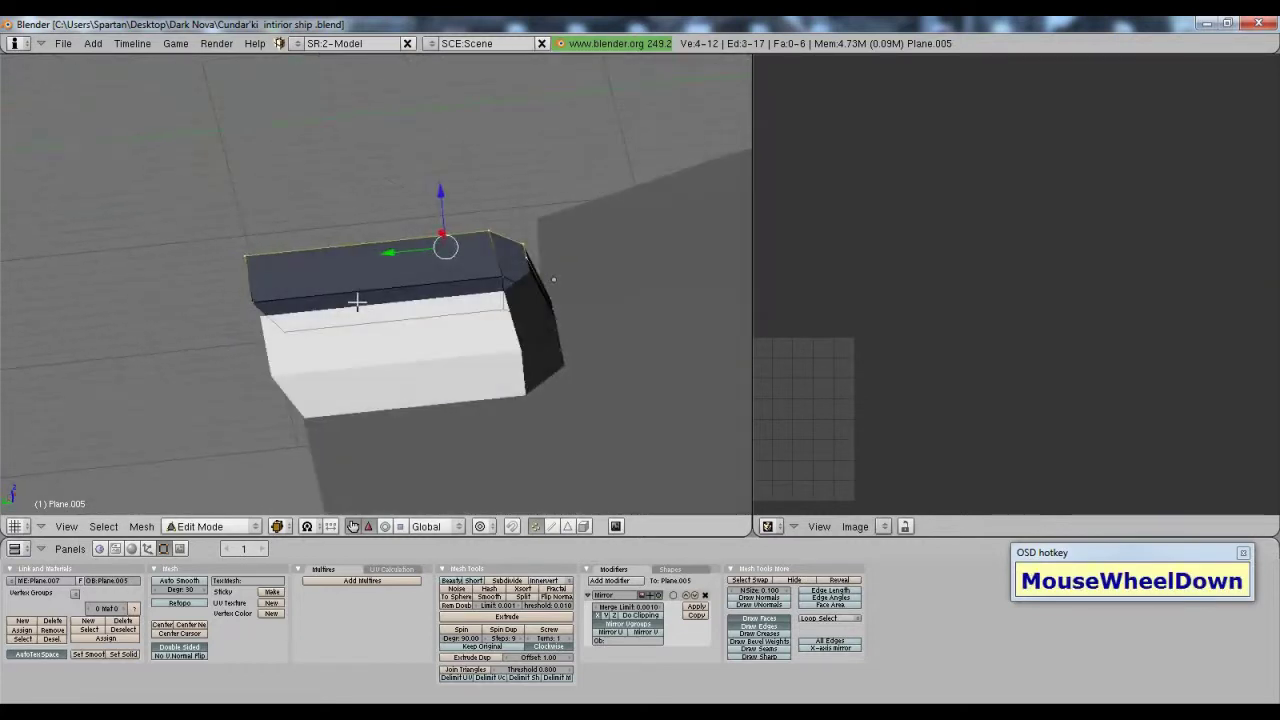
{"action": "key", "text": "e"}
{"action": "left_click_drag", "start_coordinate": [440, 310], "coordinate": [431, 295]}
{"action": "key", "text": "ctrl+z"}
{"action": "key", "text": "e"}
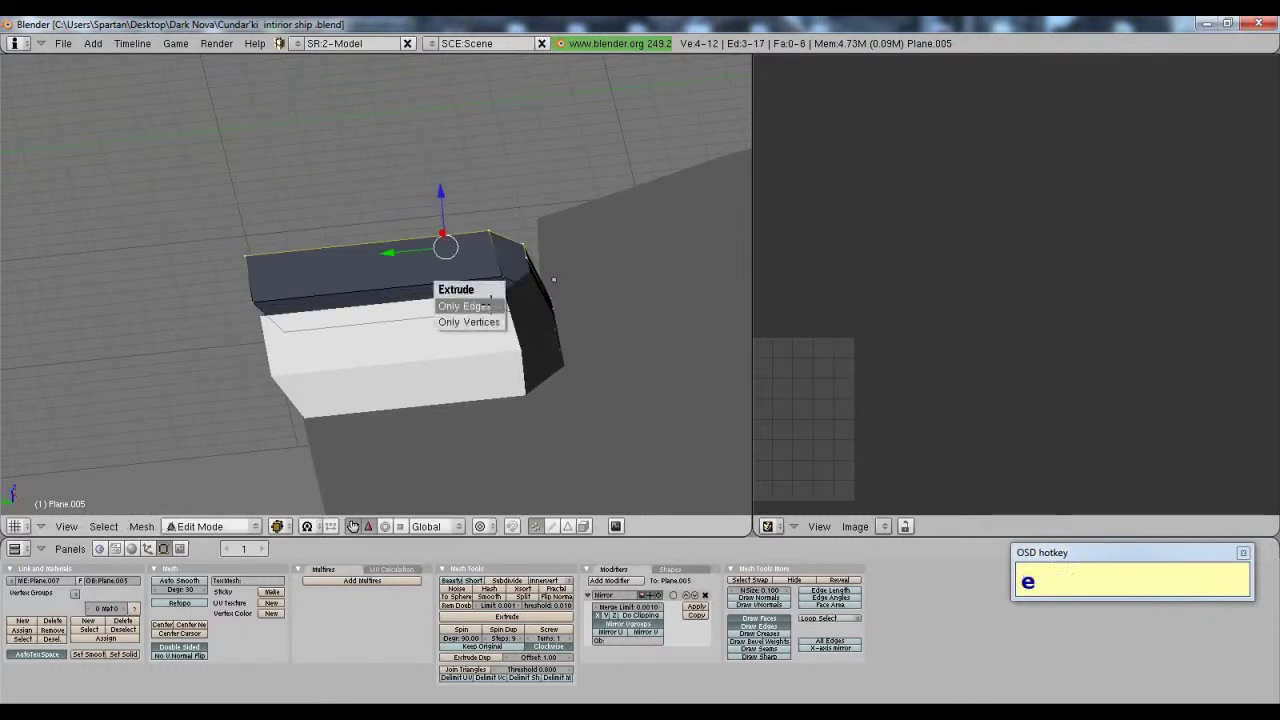
{"action": "left_click", "coordinate": [489, 303]}
{"action": "left_click", "coordinate": [488, 298]}
{"action": "key", "text": "ctrl+z"}
Step: Extrude only the edges of the selected rim and raise the new edges slightly along Z
{"action": "key", "text": "e"}
{"action": "left_click", "coordinate": [485, 298]}
{"action": "left_click", "coordinate": [473, 279]}
{"action": "left_click_drag", "start_coordinate": [440, 192], "coordinate": [439, 181]}
Step: Scale the extruded rim down slightly and shift it outward along Y
{"action": "key", "text": "s"}
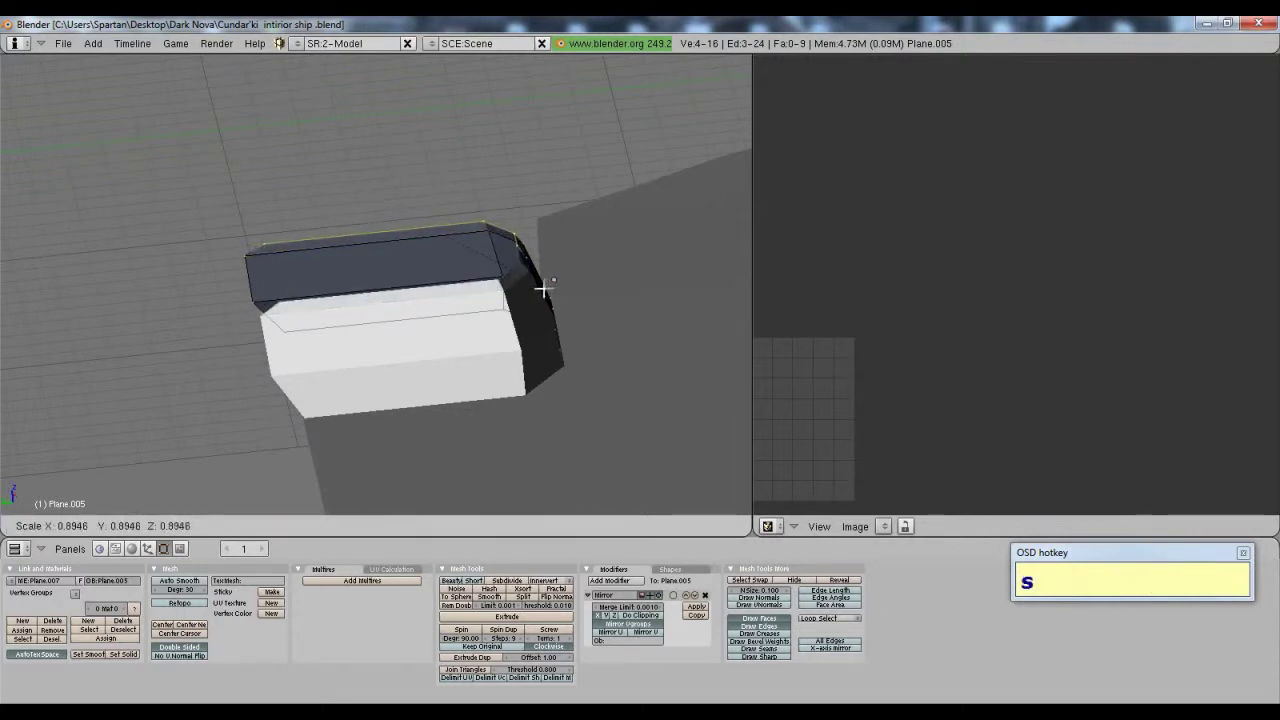
{"action": "left_click", "coordinate": [500, 291]}
{"action": "left_click_drag", "start_coordinate": [390, 241], "coordinate": [363, 256]}
Step: Select the innermost vertex of the new rim and move it along X back to the mirror centre
{"action": "middle_click_drag", "start_coordinate": [553, 363], "coordinate": [474, 383]}
{"action": "scroll", "coordinate": [489, 274], "scroll_direction": "up", "scroll_amount": 3}
{"action": "right_click", "coordinate": [524, 287]}
{"action": "left_click_drag", "start_coordinate": [562, 268], "coordinate": [546, 269]}
{"action": "middle_click_drag", "start_coordinate": [408, 274], "coordinate": [320, 262]}
{"action": "mouse_move", "coordinate": [372, 305]}
{"action": "middle_mouse_down", "text": "shift"}
{"action": "mouse_move", "coordinate": [390, 247]}
{"action": "mouse_move", "coordinate": [355, 300]}
{"action": "middle_mouse_up", "text": "shift"}
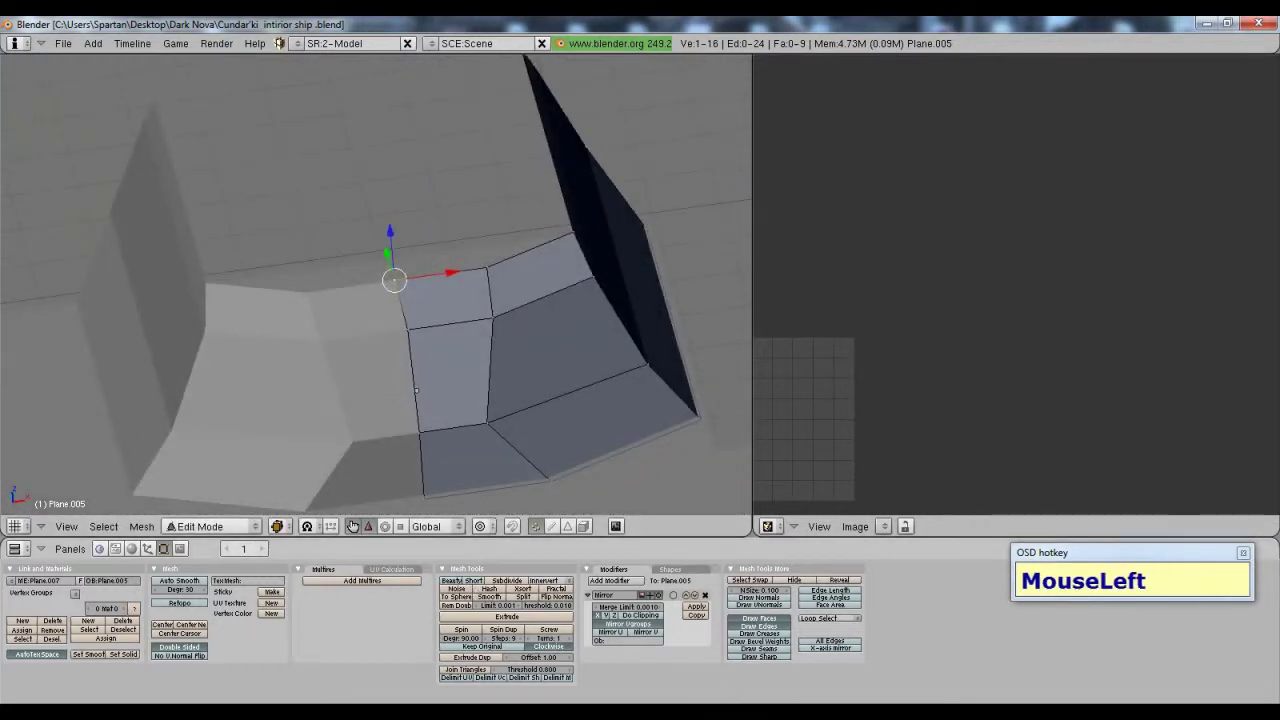
Step: Switch to the image viewer to examine the captain's bridge concept art and return to Blender
{"action": "mouse_move", "coordinate": [662, 712]}
{"action": "left_click", "coordinate": [662, 640]}
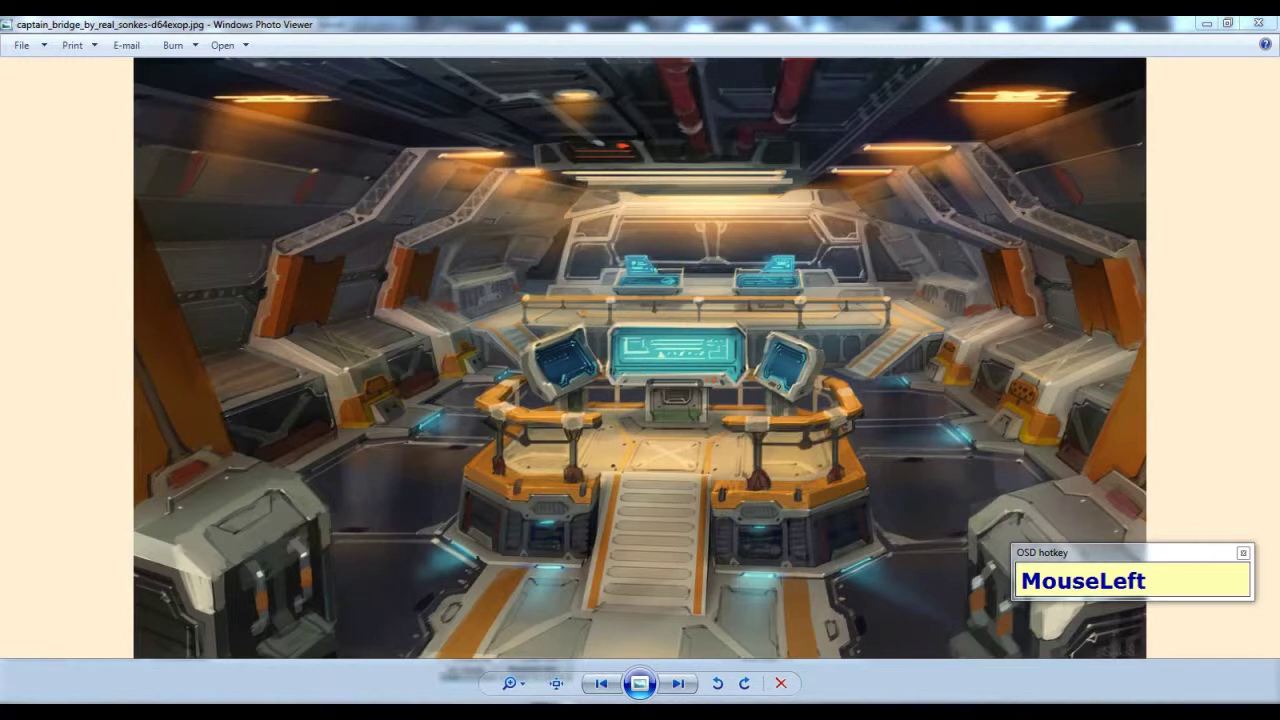
{"action": "left_click", "coordinate": [586, 666]}
Step: Select the top band's edge at the mirror centre and move it outward along X to open a gap
{"action": "middle_click_drag", "start_coordinate": [528, 360], "coordinate": [637, 406]}
{"action": "scroll", "coordinate": [497, 470], "scroll_direction": "up", "scroll_amount": 3}
{"action": "right_click", "coordinate": [637, 406], "text": "shift"}
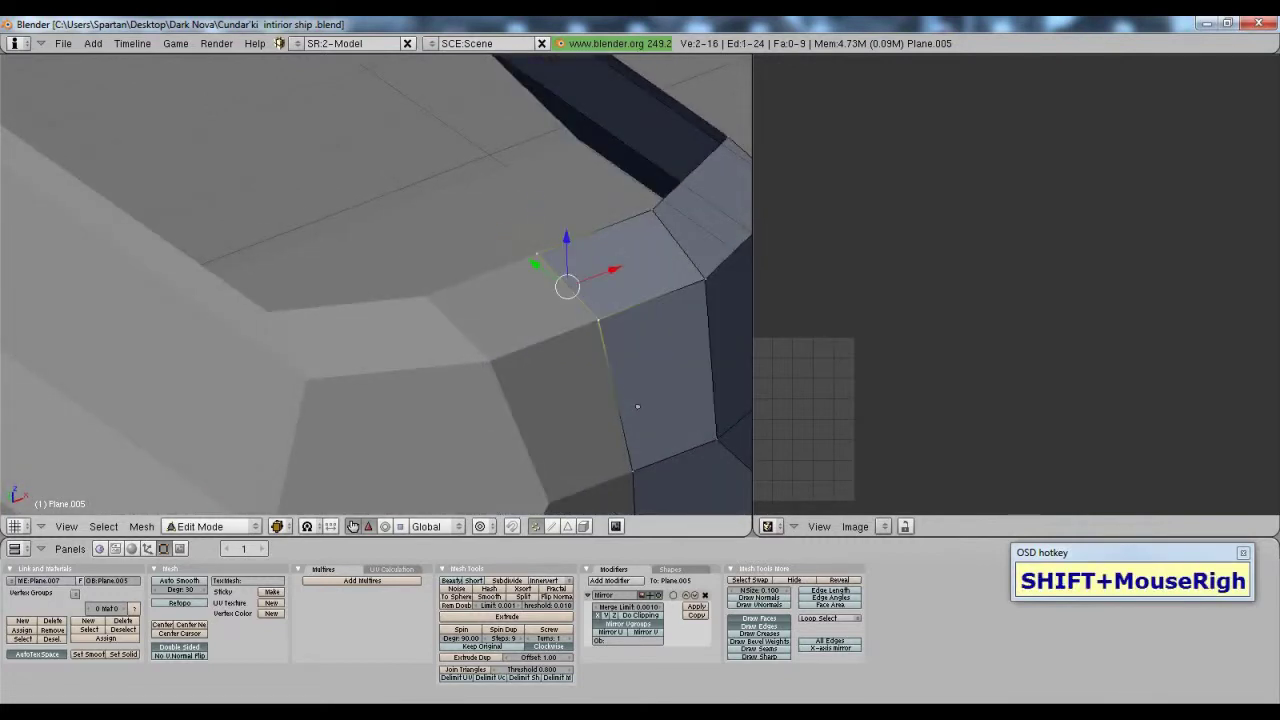
{"action": "mouse_move", "coordinate": [612, 270]}
{"action": "left_mouse_down"}
{"action": "mouse_move", "coordinate": [600, 266]}
{"action": "mouse_move", "coordinate": [632, 262]}
{"action": "left_mouse_up"}
{"action": "key", "text": "ctrl+z"}
{"action": "scroll", "coordinate": [637, 406], "scroll_direction": "up", "scroll_amount": 1}
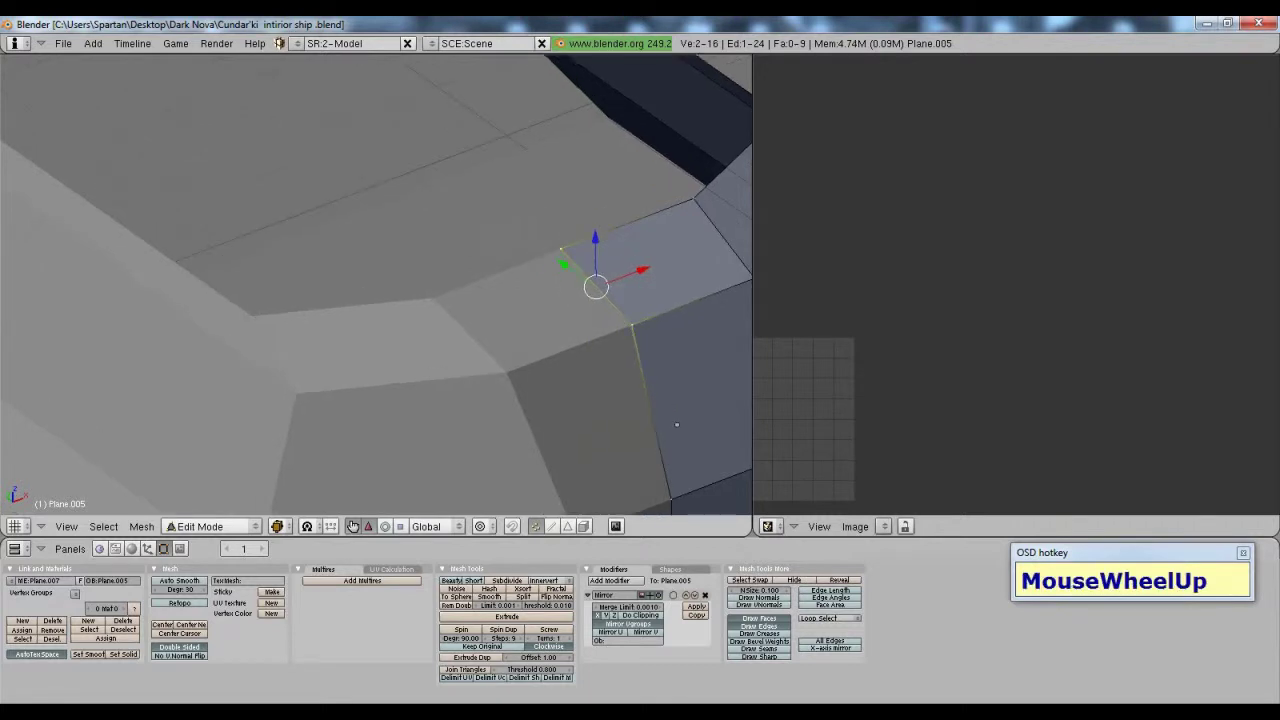
{"action": "left_click", "coordinate": [551, 526]}
{"action": "left_click_drag", "start_coordinate": [640, 270], "coordinate": [686, 254]}
Step: Extrude the gap edge down along Z and again inward along X to form a recessed ledge
{"action": "left_click_drag", "start_coordinate": [596, 287], "coordinate": [586, 277]}
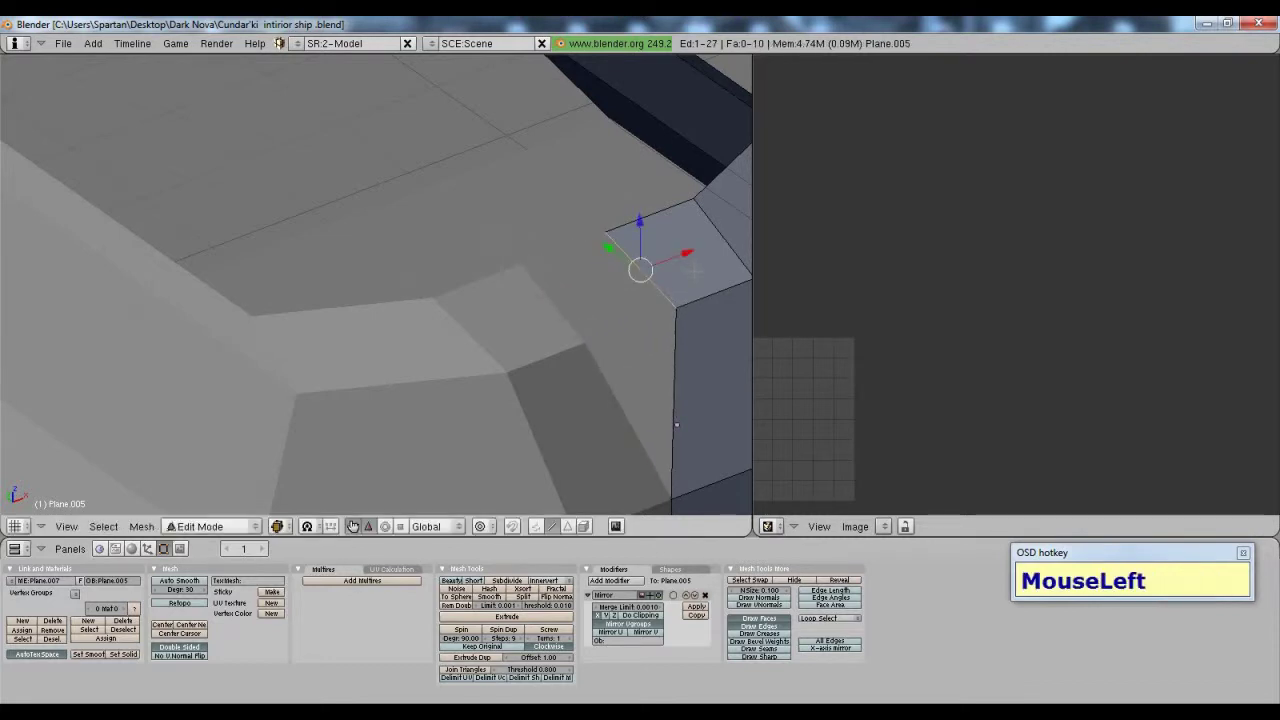
{"action": "left_click_drag", "start_coordinate": [640, 220], "coordinate": [616, 250]}
{"action": "key", "text": "e"}
{"action": "left_click", "coordinate": [616, 250]}
{"action": "left_click_drag", "start_coordinate": [689, 280], "coordinate": [641, 296]}
{"action": "scroll", "coordinate": [600, 305], "scroll_direction": "up", "scroll_amount": 3}
{"action": "middle_click_drag", "start_coordinate": [510, 320], "coordinate": [401, 363], "text": "shift"}
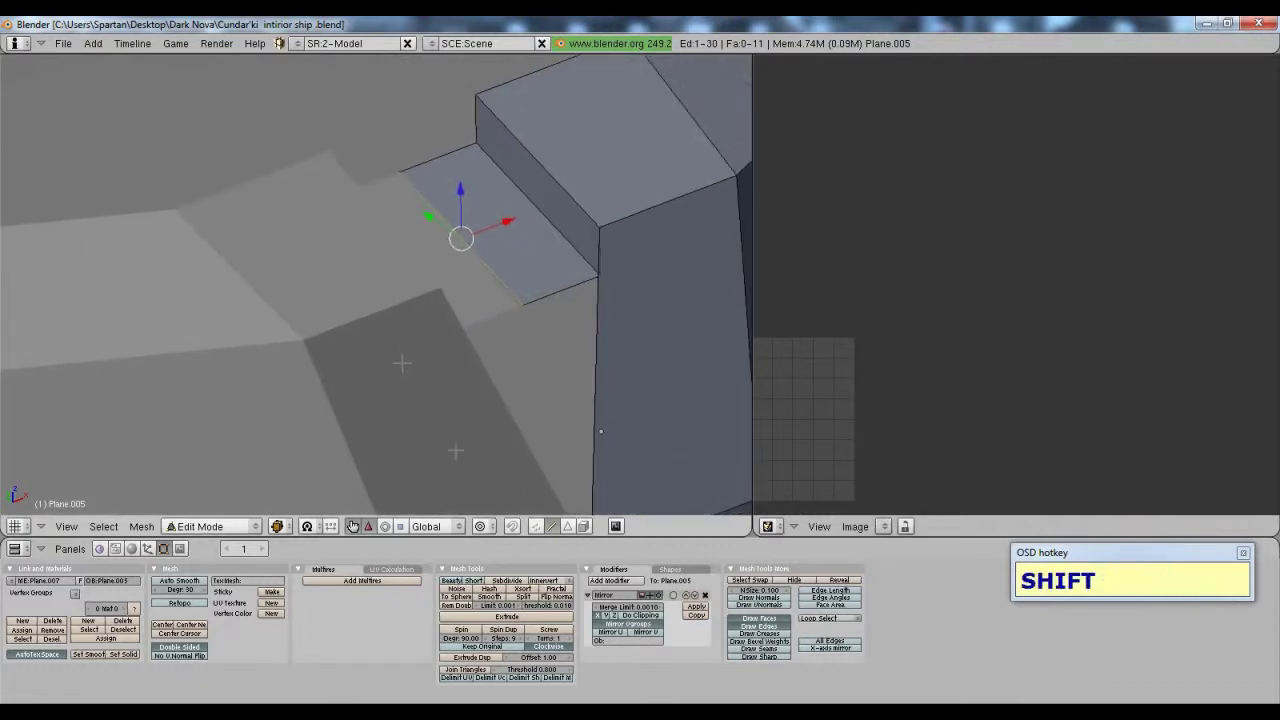
Step: Nudge the recessed ledge's two free corner vertices along X to align them with the mirror centre
{"action": "left_click", "coordinate": [537, 526], "text": "shift"}
{"action": "right_click", "coordinate": [525, 305]}
{"action": "left_click_drag", "start_coordinate": [522, 304], "coordinate": [517, 306]}
{"action": "left_click_drag", "start_coordinate": [443, 156], "coordinate": [447, 153]}
{"action": "scroll", "coordinate": [592, 492], "scroll_direction": "up", "scroll_amount": 1, "text": "shift"}
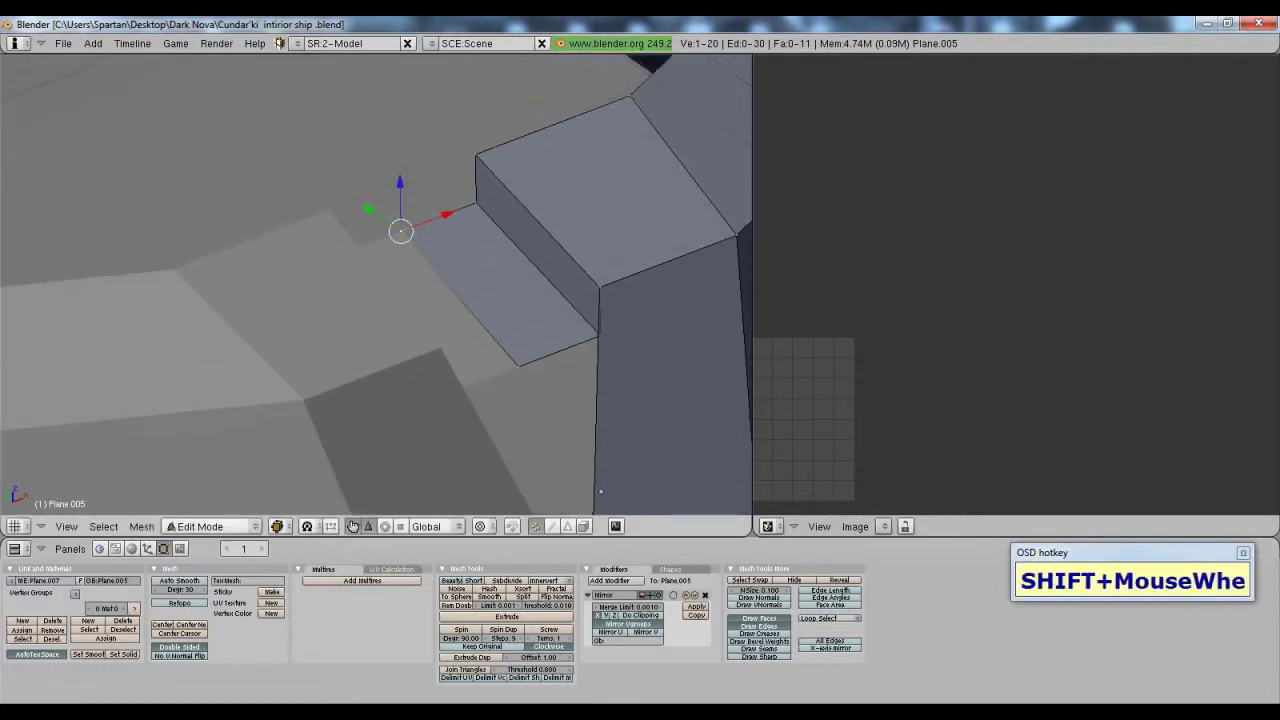
{"action": "scroll", "coordinate": [592, 492], "scroll_direction": "down", "scroll_amount": 2, "text": "shift"}
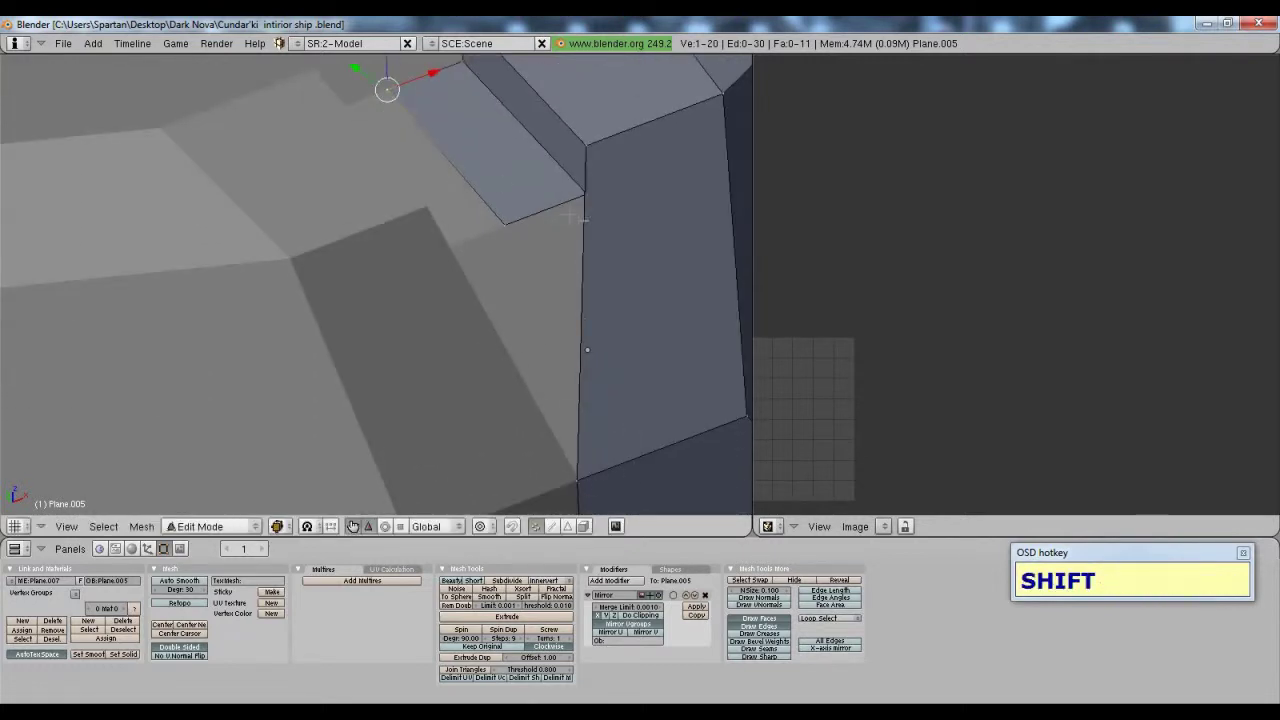
Step: Select the two vertices of the recessed ledge's front edge and move them slightly along Y
{"action": "right_click", "coordinate": [584, 151]}
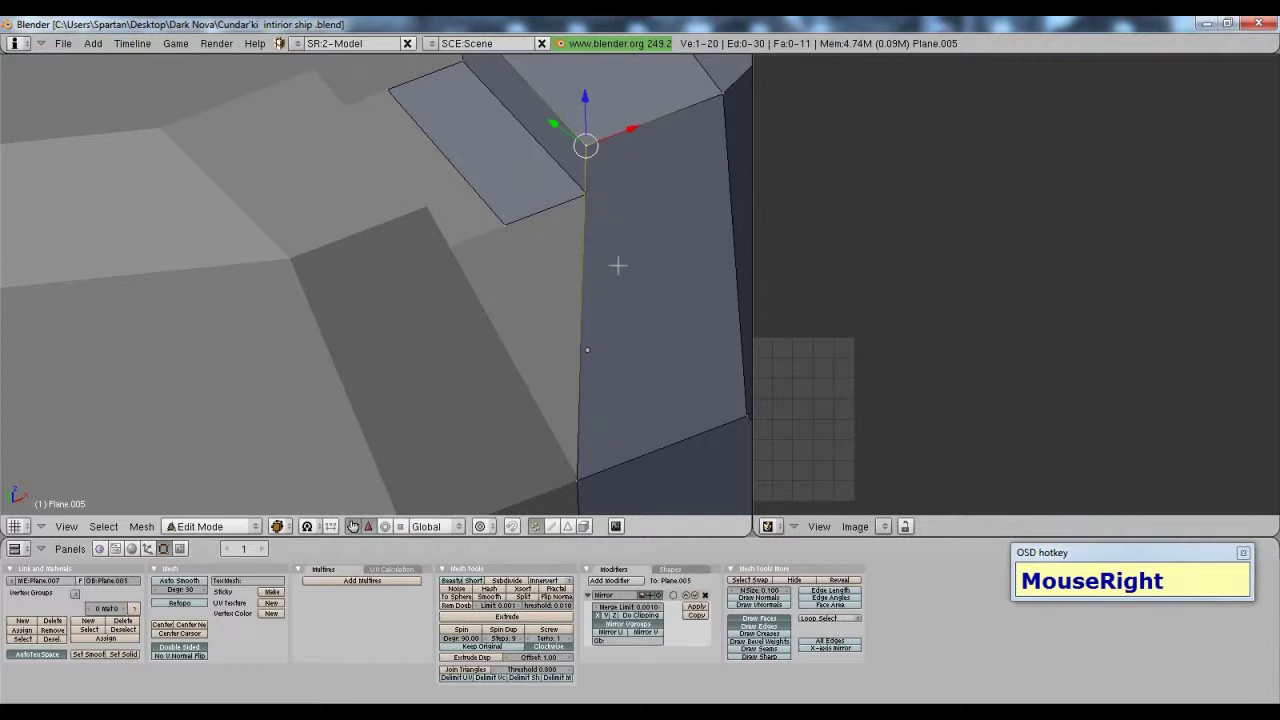
{"action": "middle_click_drag", "start_coordinate": [507, 230], "coordinate": [451, 307]}
{"action": "right_click", "coordinate": [463, 200], "text": "shift"}
{"action": "right_click", "coordinate": [538, 184], "text": "shift"}
{"action": "right_click", "coordinate": [533, 179]}
{"action": "right_click", "coordinate": [463, 200], "text": "shift"}
{"action": "left_click_drag", "start_coordinate": [460, 166], "coordinate": [457, 170]}
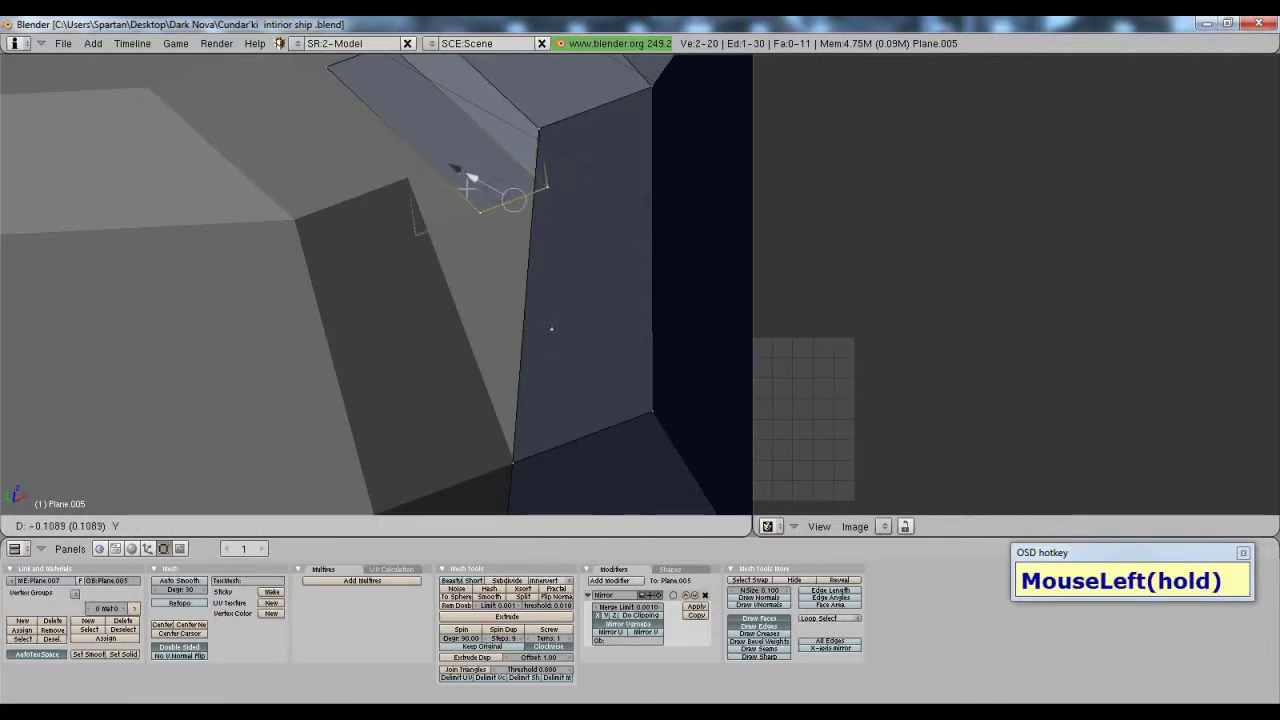
{"action": "left_click_drag", "start_coordinate": [455, 168], "coordinate": [455, 168]}
{"action": "middle_click_drag", "start_coordinate": [455, 168], "coordinate": [379, 143], "text": "shift"}
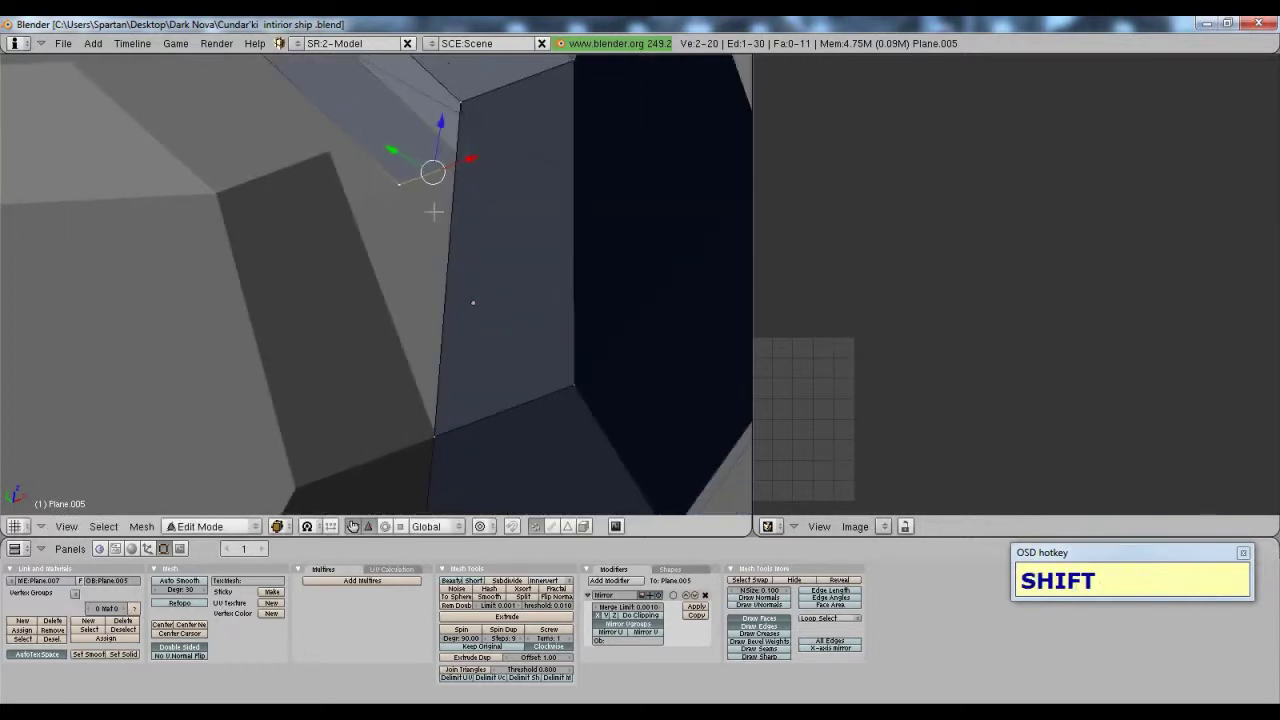
{"action": "middle_click_drag", "start_coordinate": [430, 261], "coordinate": [436, 338], "text": "shift"}
Step: Try to extrude the ledge's front edge down along Z toward the base of the wall band
{"action": "middle_click_drag", "start_coordinate": [557, 334], "coordinate": [464, 320]}
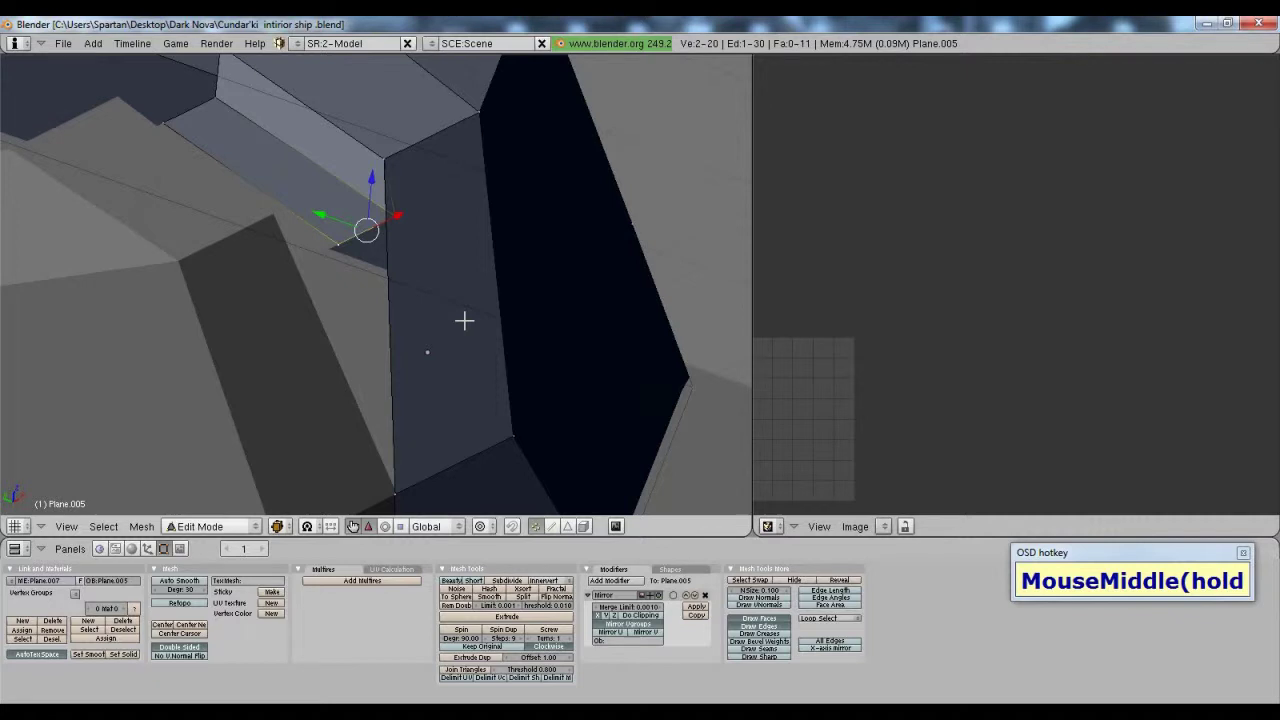
{"action": "key", "text": "e"}
{"action": "left_click", "coordinate": [378, 292]}
{"action": "left_click", "coordinate": [378, 292]}
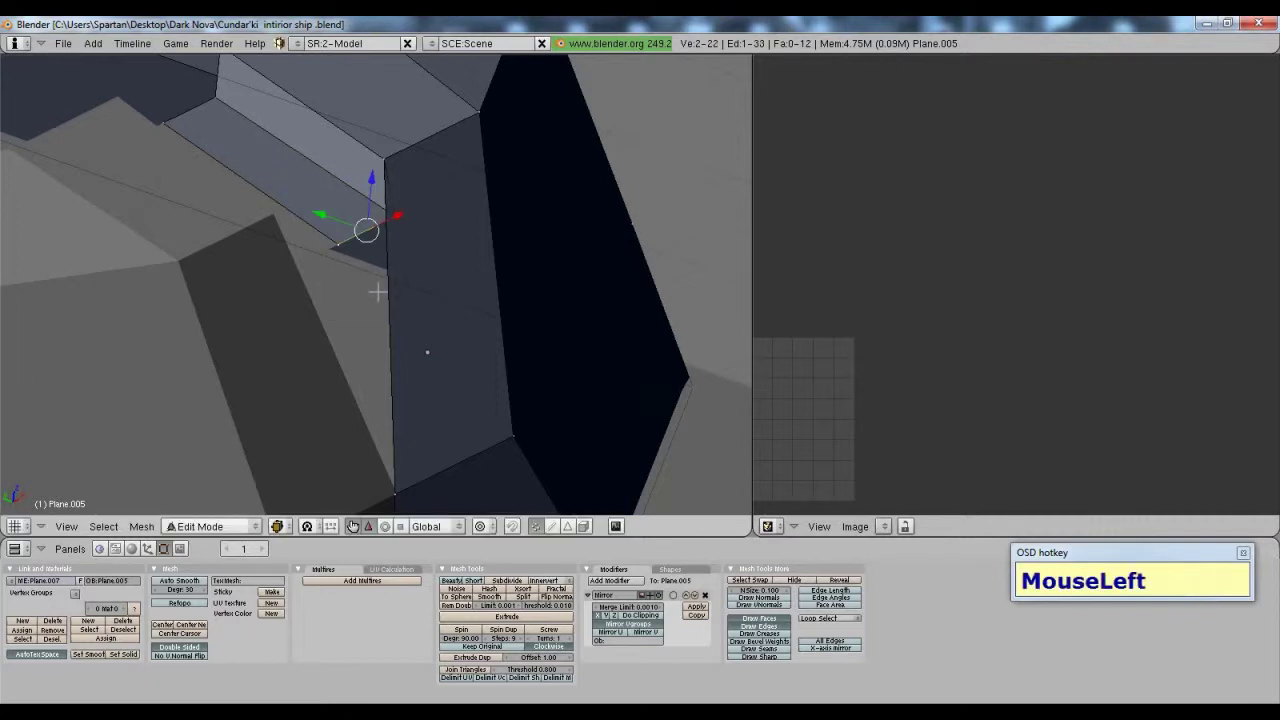
{"action": "left_click_drag", "start_coordinate": [370, 182], "coordinate": [354, 286]}
{"action": "middle_click_drag", "start_coordinate": [354, 286], "coordinate": [468, 285], "text": "shift"}
{"action": "middle_click_drag", "start_coordinate": [301, 327], "coordinate": [331, 298], "text": "shift"}
{"action": "left_click_drag", "start_coordinate": [288, 224], "coordinate": [298, 429]}
{"action": "middle_click_drag", "start_coordinate": [455, 417], "coordinate": [417, 340], "text": "shift"}
{"action": "key", "text": "ctrl+z"}
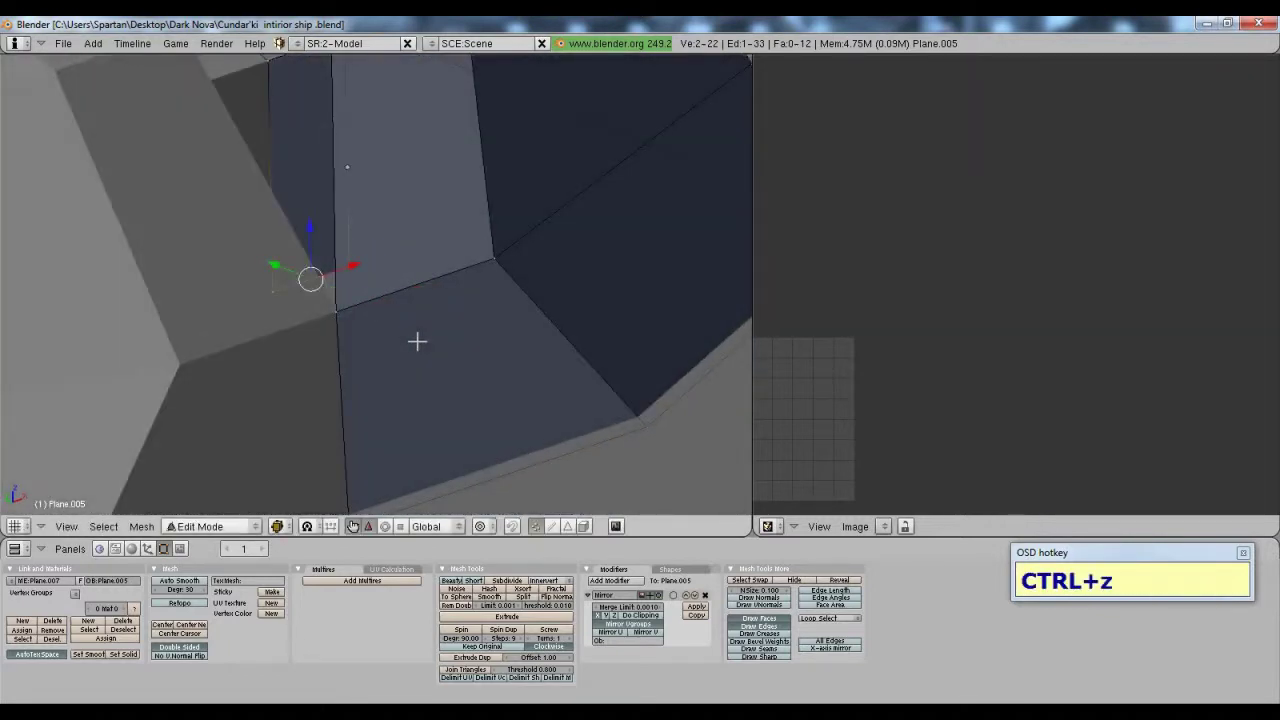
{"action": "key", "text": "ctrl+z"}
{"action": "key", "text": "ctrl+z"}
Step: Select the vertical wall edge below the ledge in edge mode and subdivide it
{"action": "mouse_move", "coordinate": [409, 346]}
{"action": "middle_mouse_down", "text": "shift"}
{"action": "mouse_move", "coordinate": [434, 457]}
{"action": "mouse_move", "coordinate": [397, 334]}
{"action": "middle_mouse_up", "text": "shift"}
{"action": "right_click", "coordinate": [368, 356]}
{"action": "left_click", "coordinate": [553, 526]}
{"action": "right_click", "coordinate": [373, 365]}
{"action": "key", "text": "w"}
{"action": "left_click", "coordinate": [373, 365]}
{"action": "scroll", "coordinate": [380, 360], "scroll_direction": "up", "scroll_amount": 2}
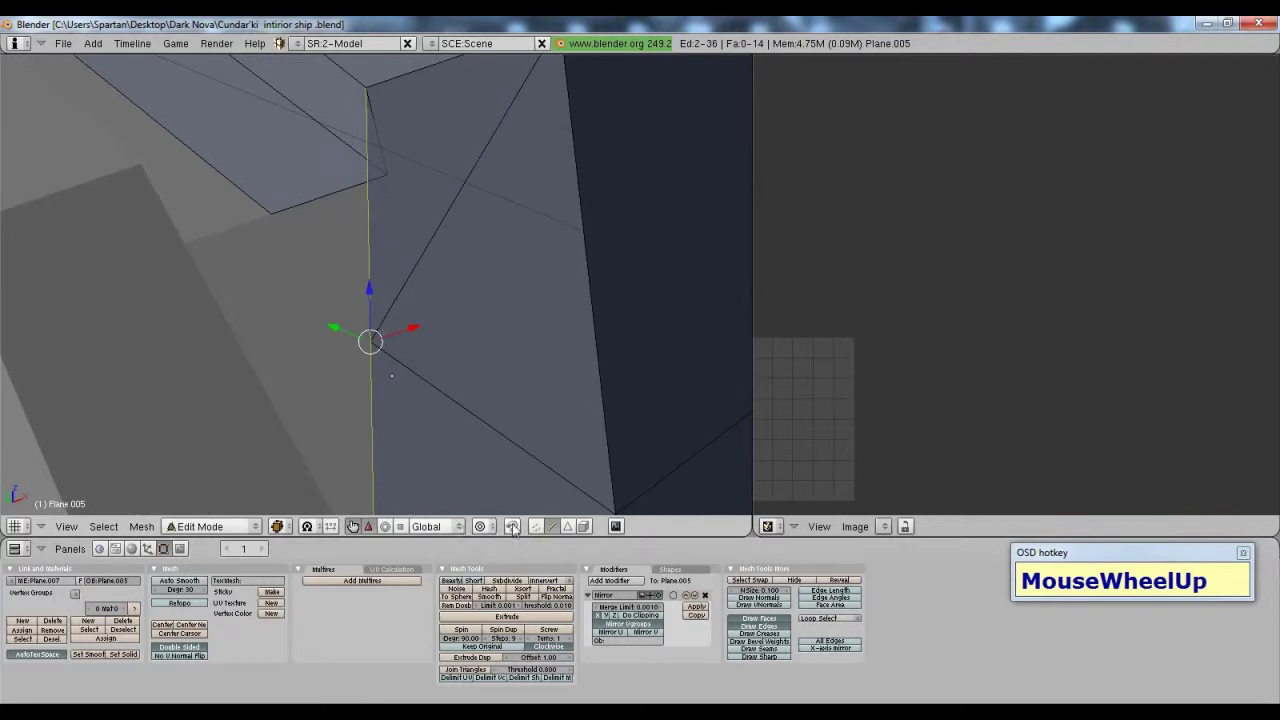
Step: Select the new midpoint vertex and move it along Z, Y and X to meet the ledge's outer front corner
{"action": "left_click", "coordinate": [532, 526]}
{"action": "left_click", "coordinate": [535, 526], "text": "shift"}
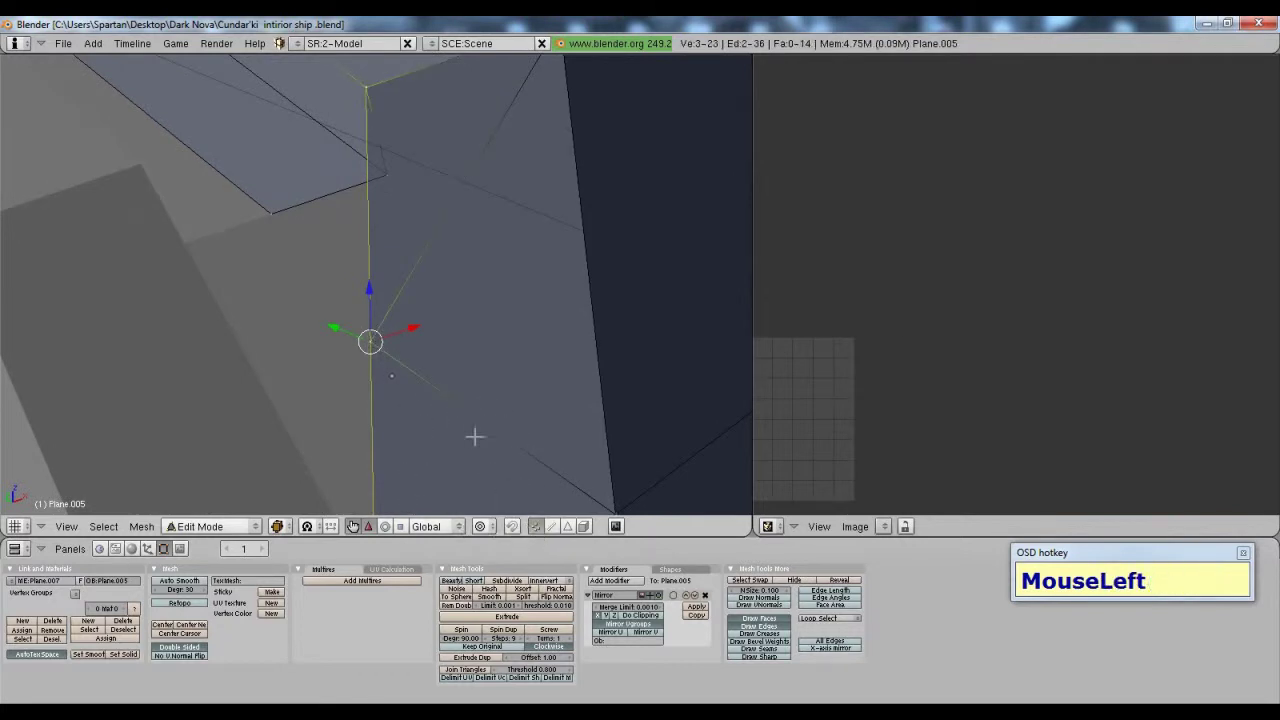
{"action": "left_click_drag", "start_coordinate": [360, 320], "coordinate": [394, 217]}
{"action": "key", "text": "ctrl+z"}
{"action": "middle_click_drag", "start_coordinate": [394, 217], "coordinate": [486, 355]}
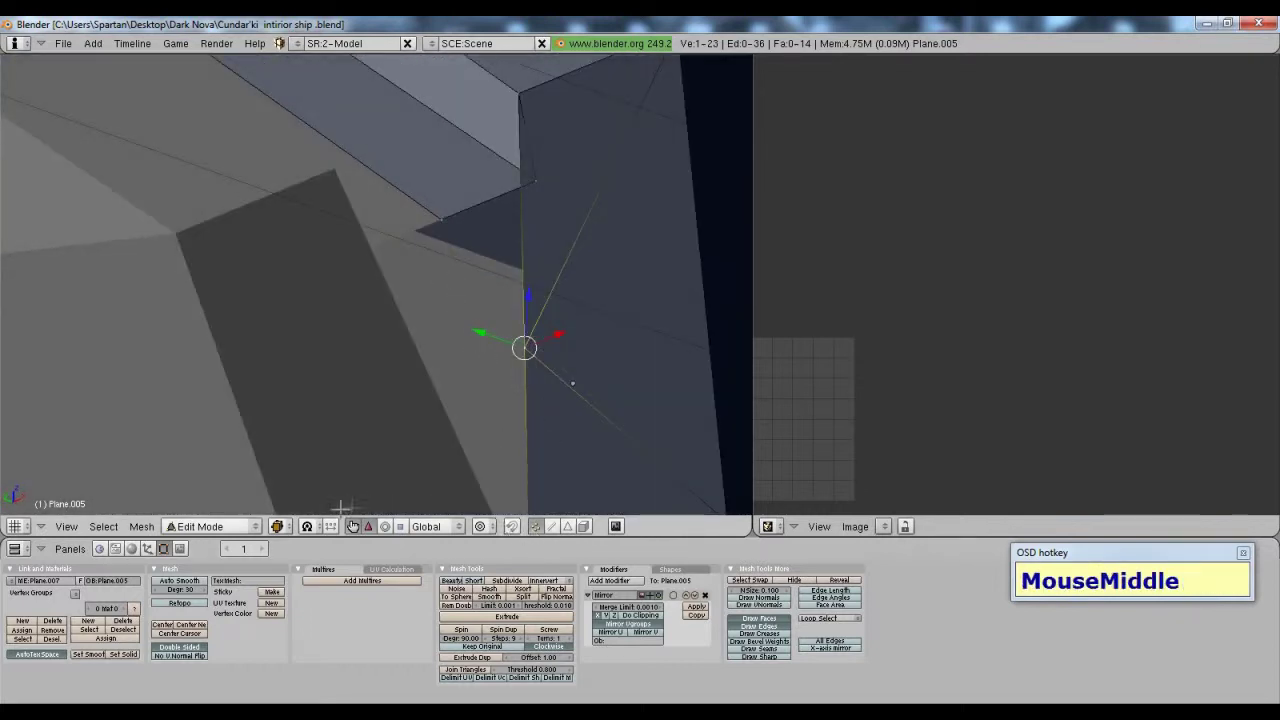
{"action": "left_click_drag", "start_coordinate": [527, 288], "coordinate": [489, 249]}
{"action": "middle_click_drag", "start_coordinate": [489, 249], "coordinate": [552, 245]}
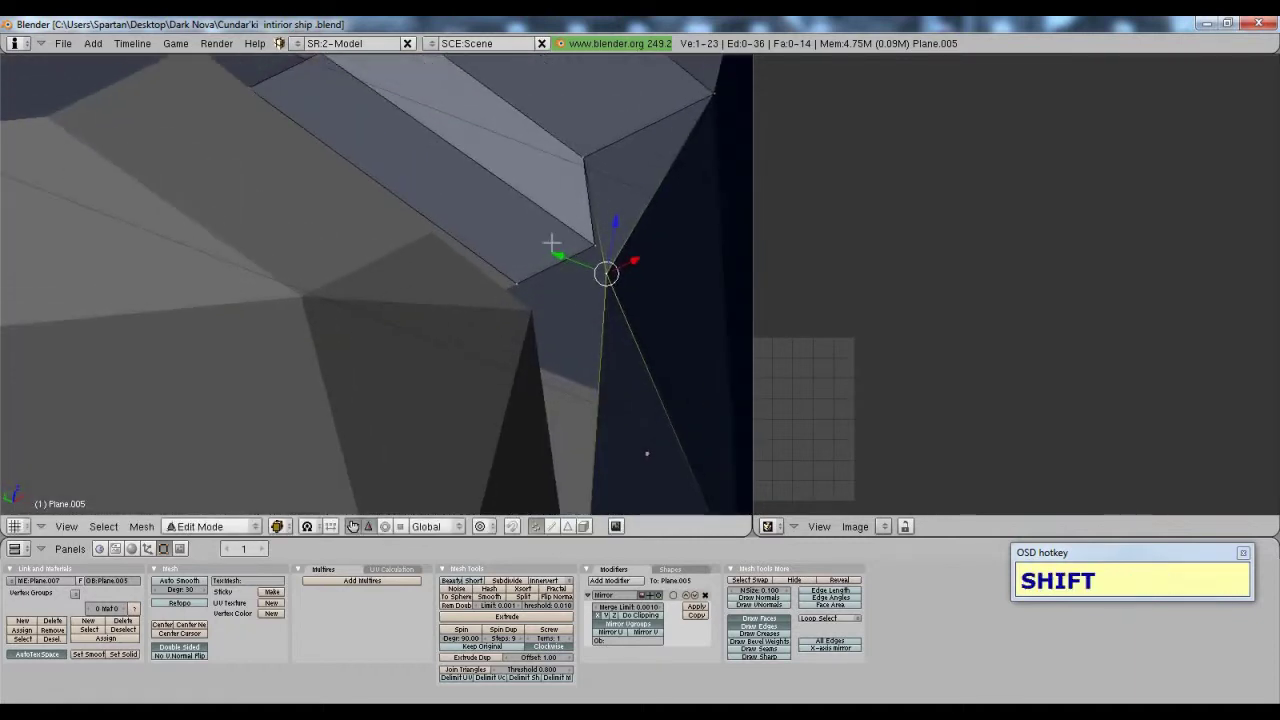
{"action": "left_click_drag", "start_coordinate": [558, 257], "coordinate": [501, 259]}
{"action": "left_click_drag", "start_coordinate": [584, 242], "coordinate": [623, 240]}
{"action": "left_click_drag", "start_coordinate": [595, 184], "coordinate": [623, 231]}
{"action": "left_click_drag", "start_coordinate": [543, 230], "coordinate": [545, 230]}
Step: Try extruding the lower half of the subdivided wall edge inward along X toward the mirror centre
{"action": "middle_click_drag", "start_coordinate": [545, 230], "coordinate": [569, 377], "text": "shift"}
{"action": "left_click", "coordinate": [553, 527]}
{"action": "right_click", "coordinate": [574, 425]}
{"action": "middle_click_drag", "start_coordinate": [555, 320], "coordinate": [567, 291], "text": "shift"}
{"action": "key", "text": "e"}
{"action": "left_click", "coordinate": [586, 319]}
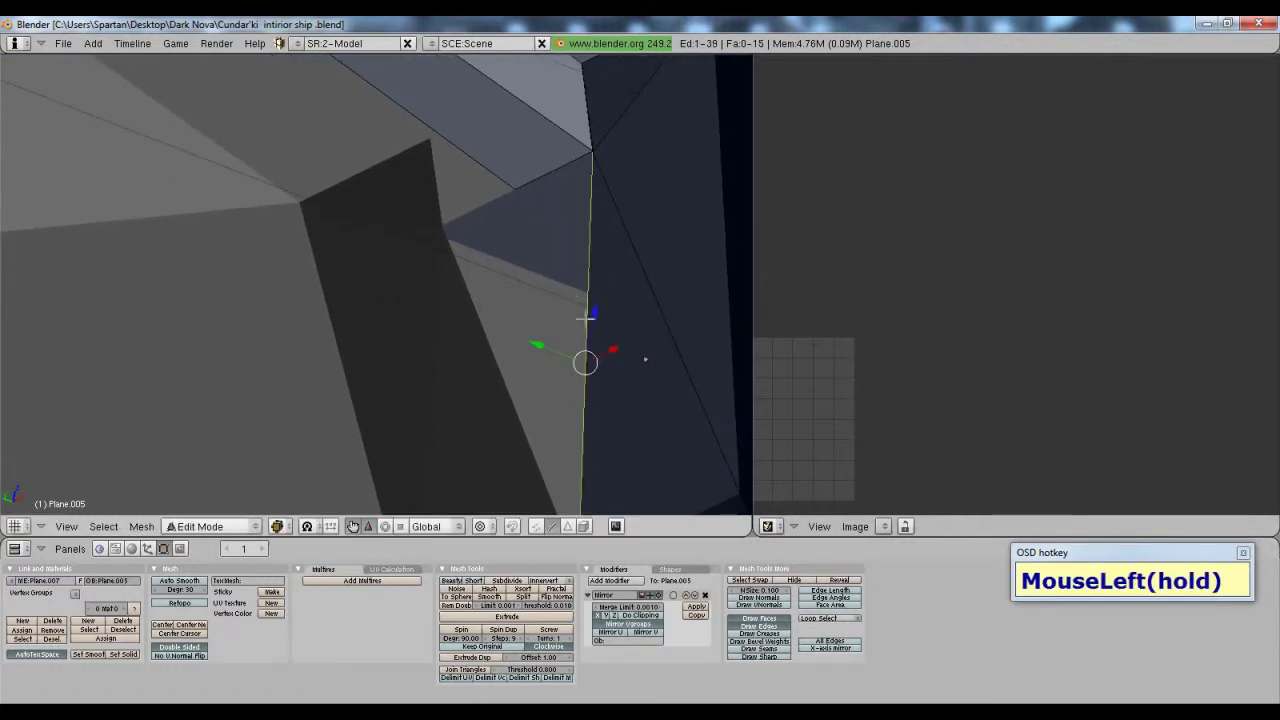
{"action": "left_click_drag", "start_coordinate": [620, 347], "coordinate": [543, 391]}
Step: Move the extruded strip's bottom vertex along X back to the original wall edge, and undo the move and the extrusion
{"action": "middle_click_drag", "start_coordinate": [543, 391], "coordinate": [541, 183], "text": "shift"}
{"action": "left_click", "coordinate": [536, 526]}
{"action": "right_click", "coordinate": [493, 466]}
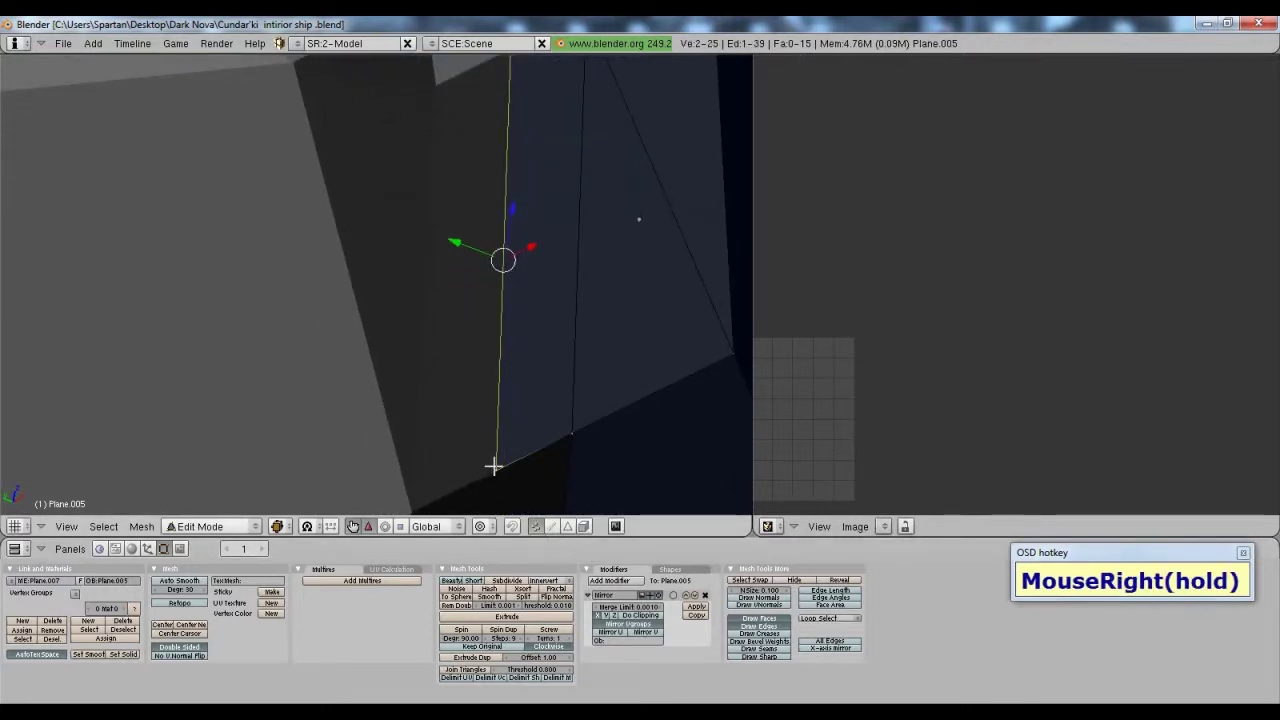
{"action": "left_click_drag", "start_coordinate": [525, 455], "coordinate": [591, 398]}
{"action": "key", "text": "ctrl+z"}
{"action": "key", "text": "ctrl+z"}
{"action": "key", "text": "ctrl+z"}
{"action": "middle_click_drag", "start_coordinate": [591, 397], "coordinate": [579, 290]}
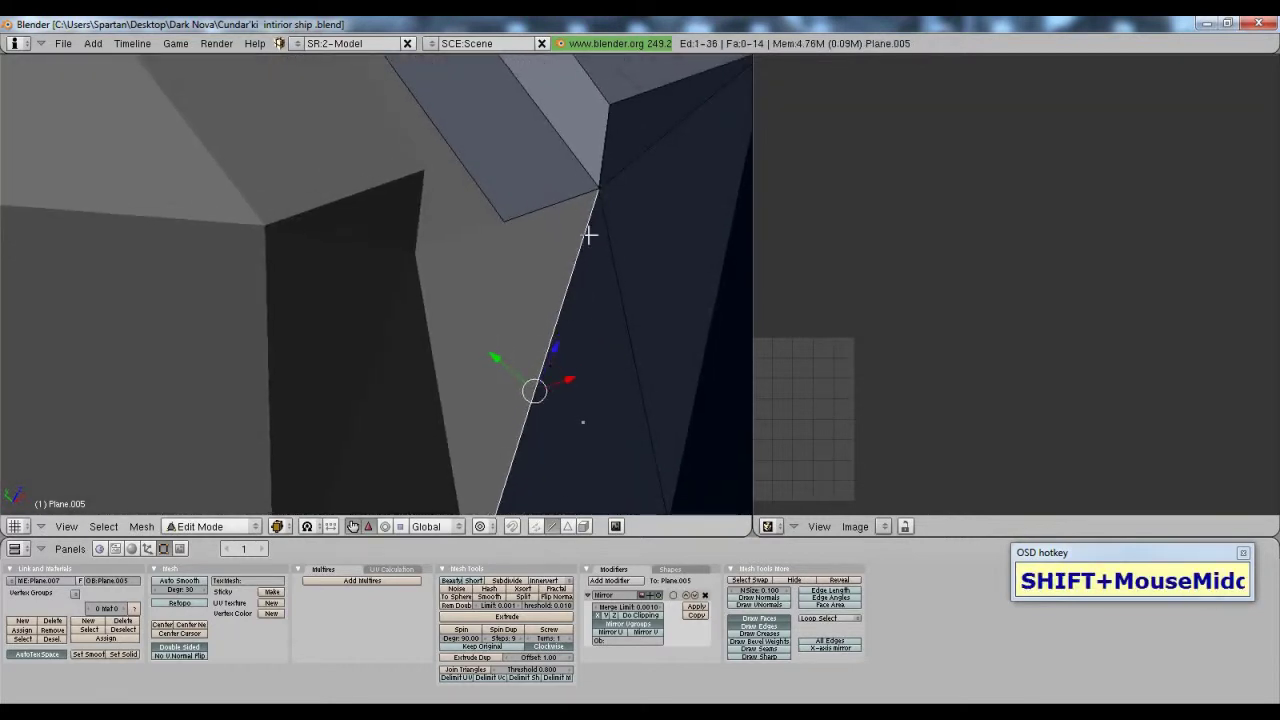
{"action": "key", "text": "ctrl+y"}
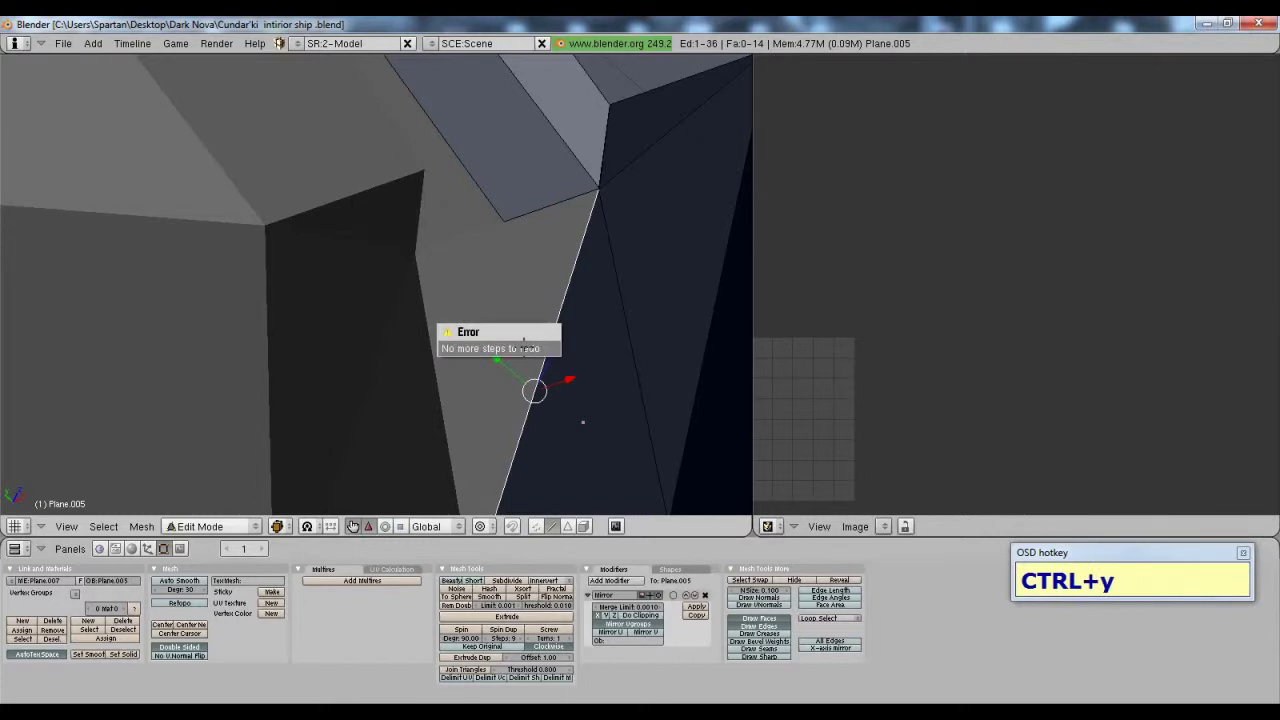
Step: Try moving the wall vertex at the ledge's outer corner along X to the ledge's free corner
{"action": "middle_click_drag", "start_coordinate": [618, 352], "coordinate": [601, 174], "text": "shift"}
{"action": "left_click", "coordinate": [572, 435]}
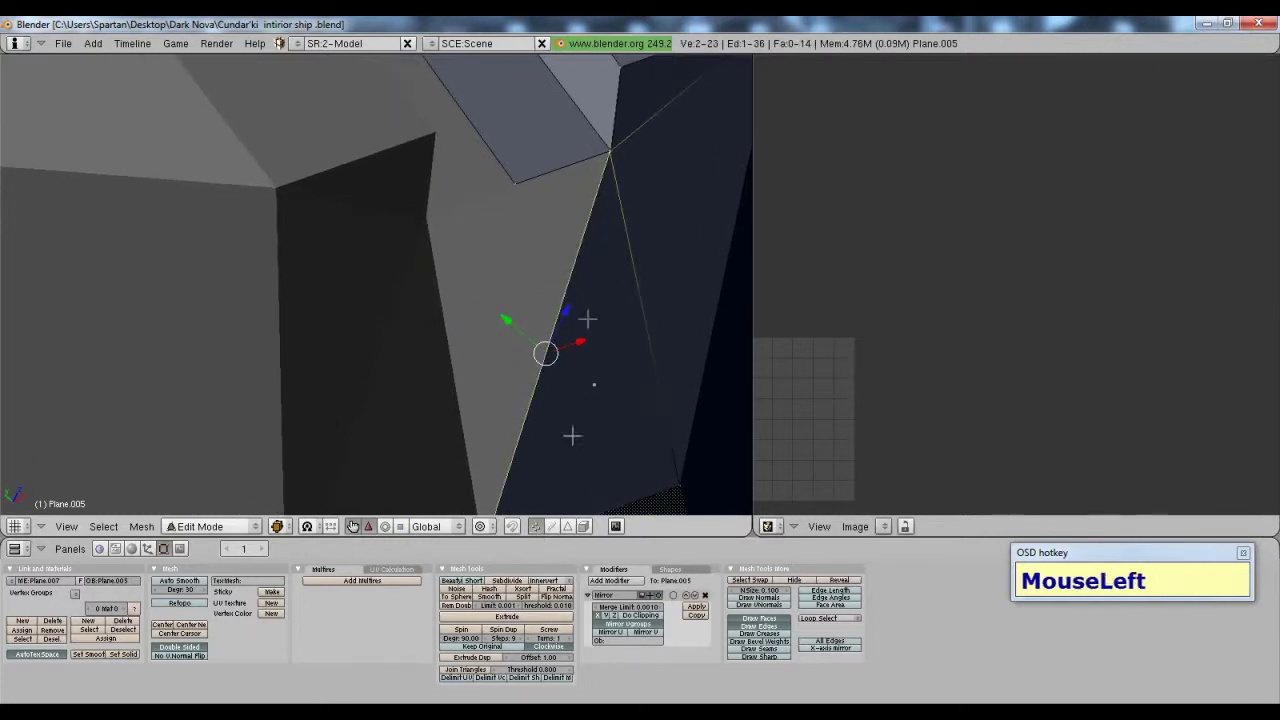
{"action": "right_click", "coordinate": [612, 162]}
{"action": "left_click_drag", "start_coordinate": [648, 137], "coordinate": [637, 137]}
{"action": "key", "text": "ctrl+z"}
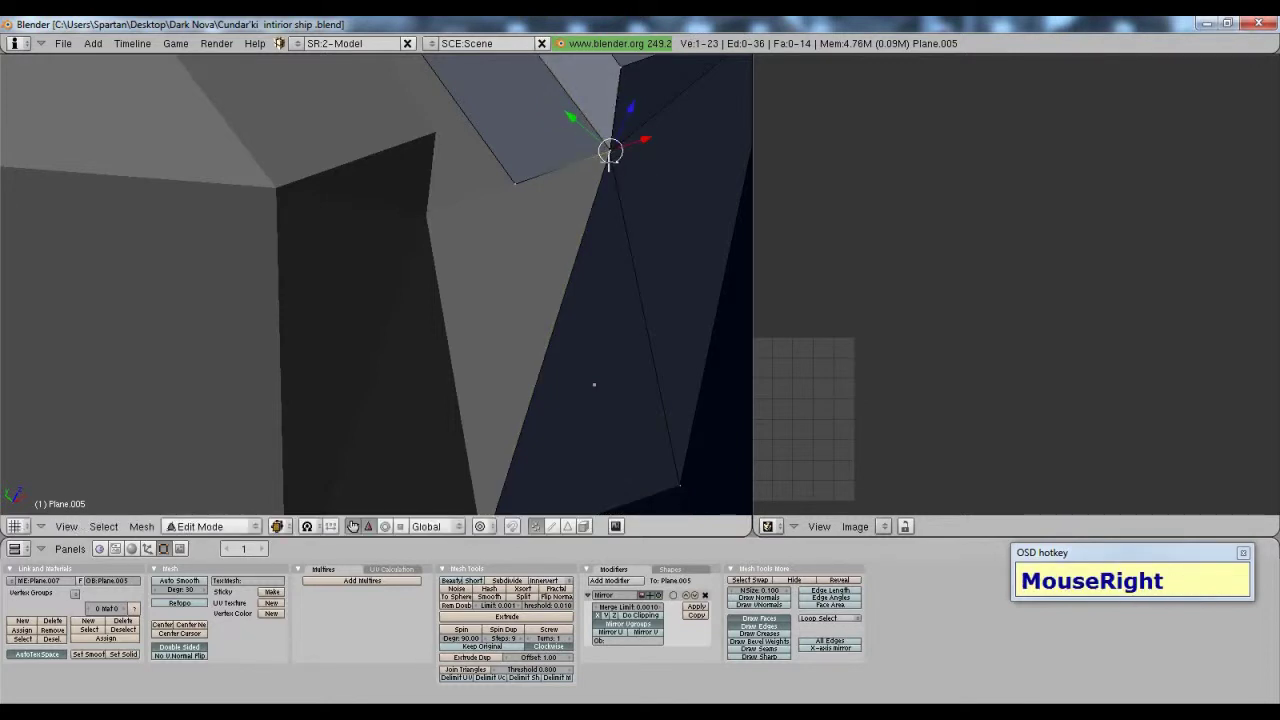
{"action": "left_click_drag", "start_coordinate": [634, 146], "coordinate": [556, 183]}
{"action": "middle_click_drag", "start_coordinate": [556, 183], "coordinate": [502, 370]}
{"action": "scroll", "coordinate": [530, 227], "scroll_direction": "up", "scroll_amount": 4}
Step: Try deleting the diagonal edge between the wall's top corner and the ledge's free corner, and undo the deletion
{"action": "left_click", "coordinate": [567, 527]}
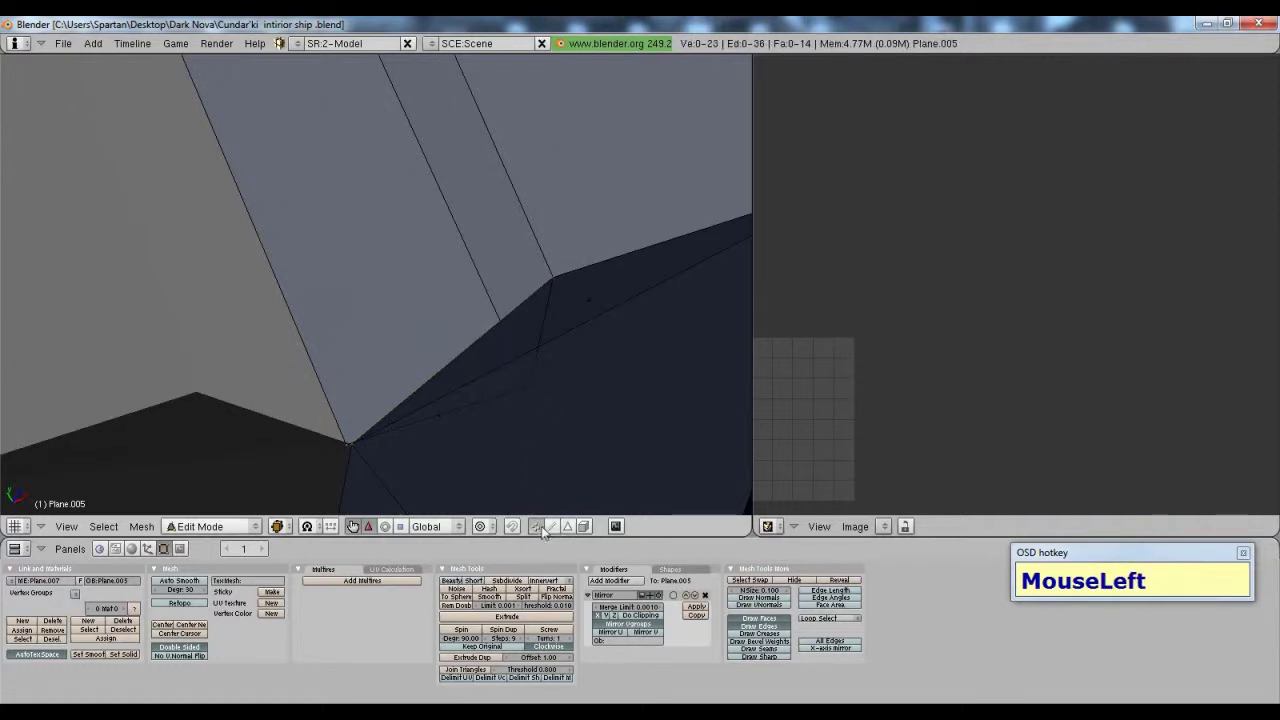
{"action": "middle_click_drag", "start_coordinate": [489, 355], "coordinate": [377, 346]}
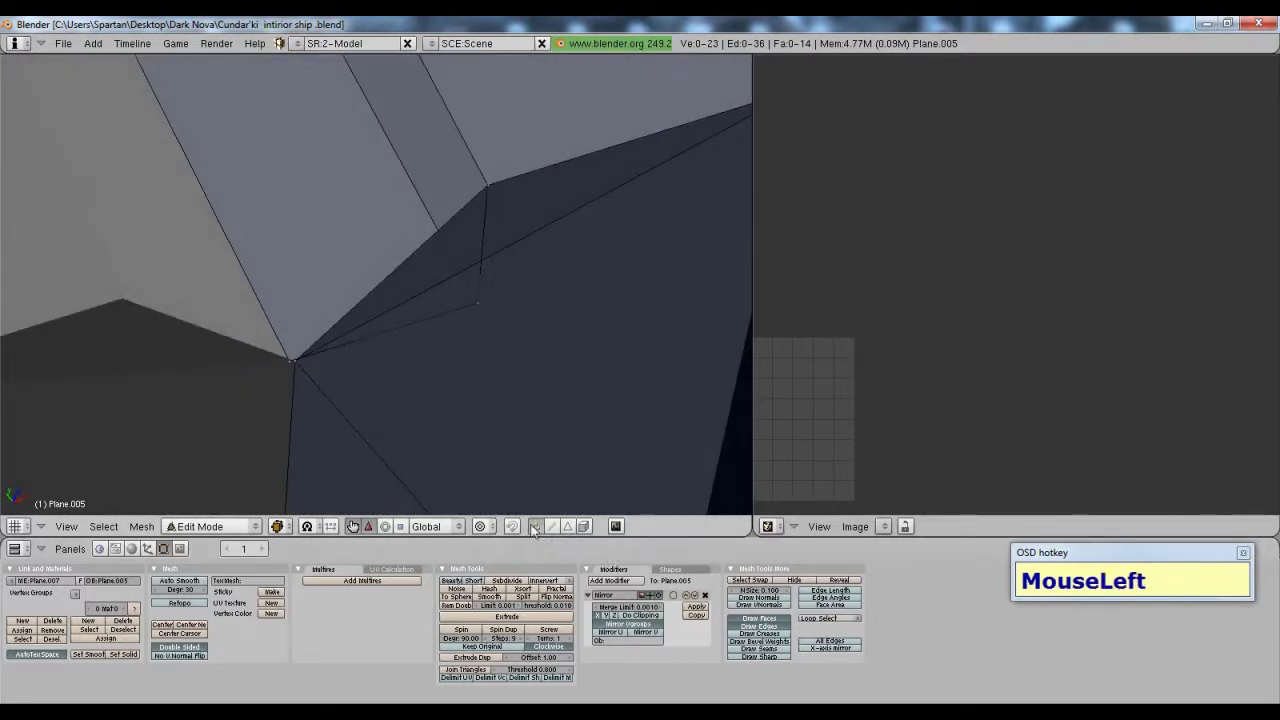
{"action": "right_click", "coordinate": [308, 355], "text": "shift"}
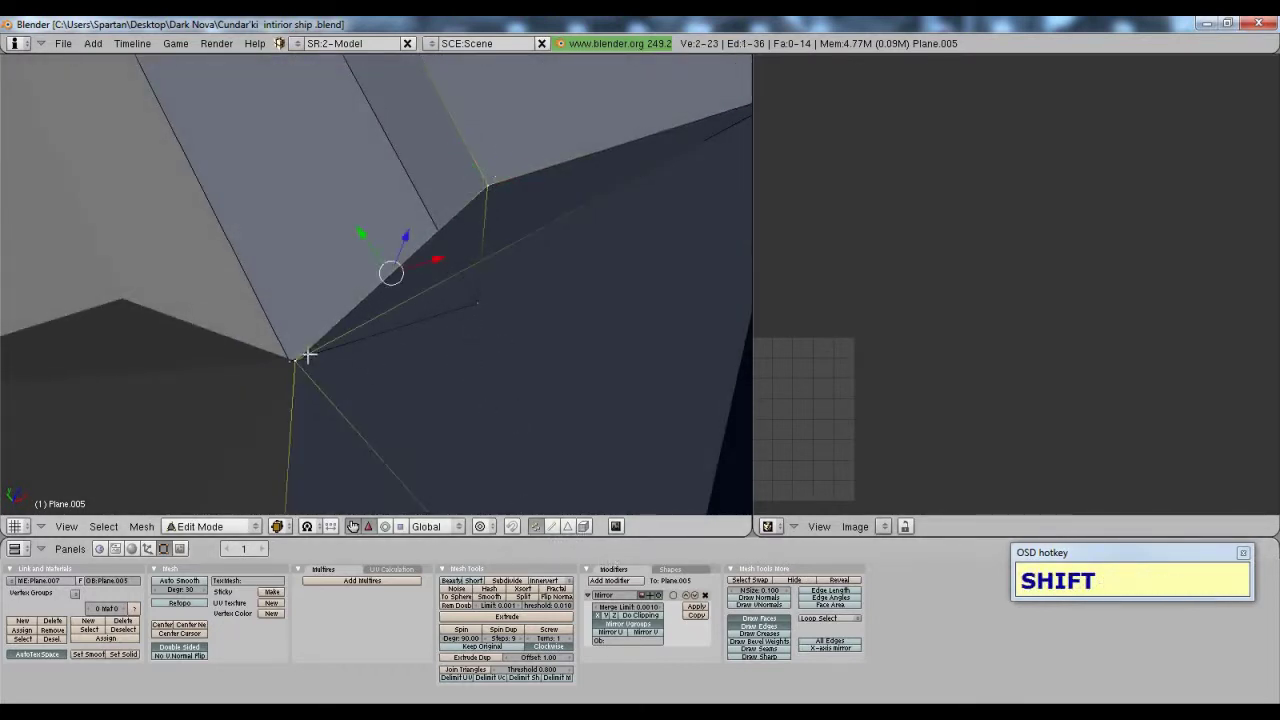
{"action": "key", "text": "w"}
{"action": "left_click", "coordinate": [338, 358]}
{"action": "right_click", "coordinate": [390, 276]}
{"action": "key", "text": "Delete"}
{"action": "left_click", "coordinate": [389, 277]}
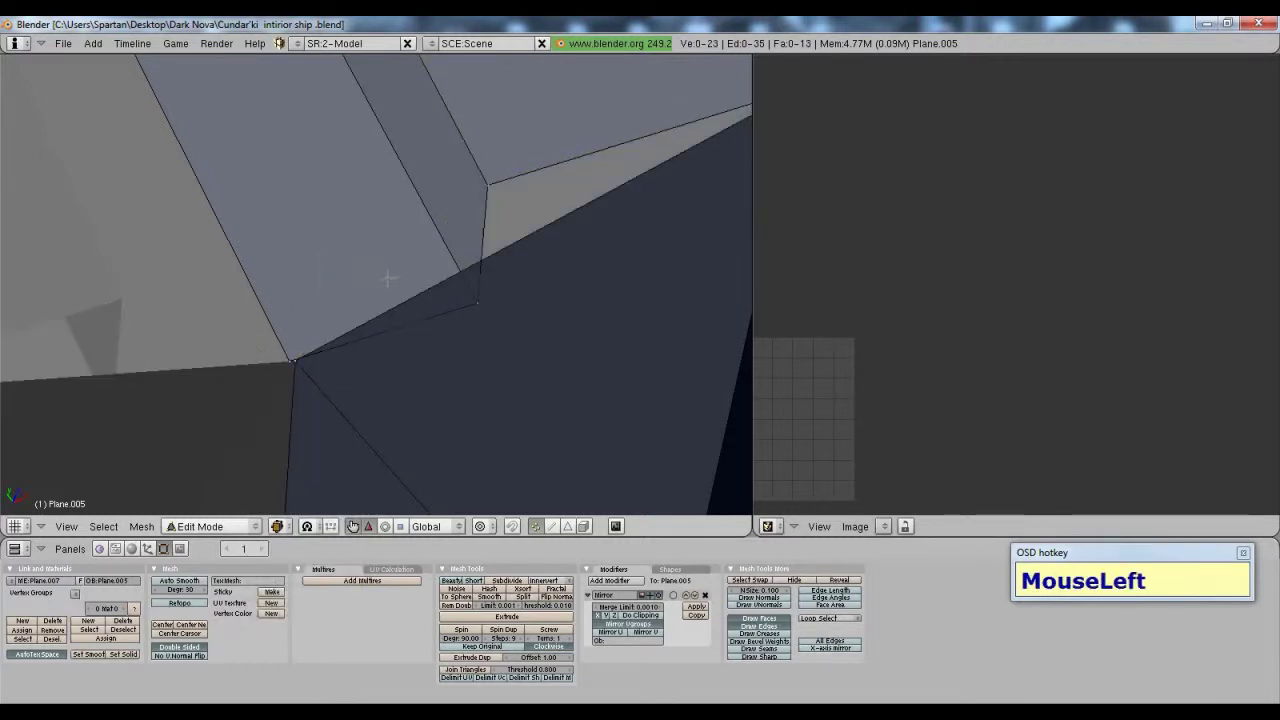
{"action": "key", "text": "ctrl+z"}
{"action": "key", "text": "ctrl+z"}
{"action": "key", "text": "ctrl+z"}
{"action": "key", "text": "ctrl+z"}
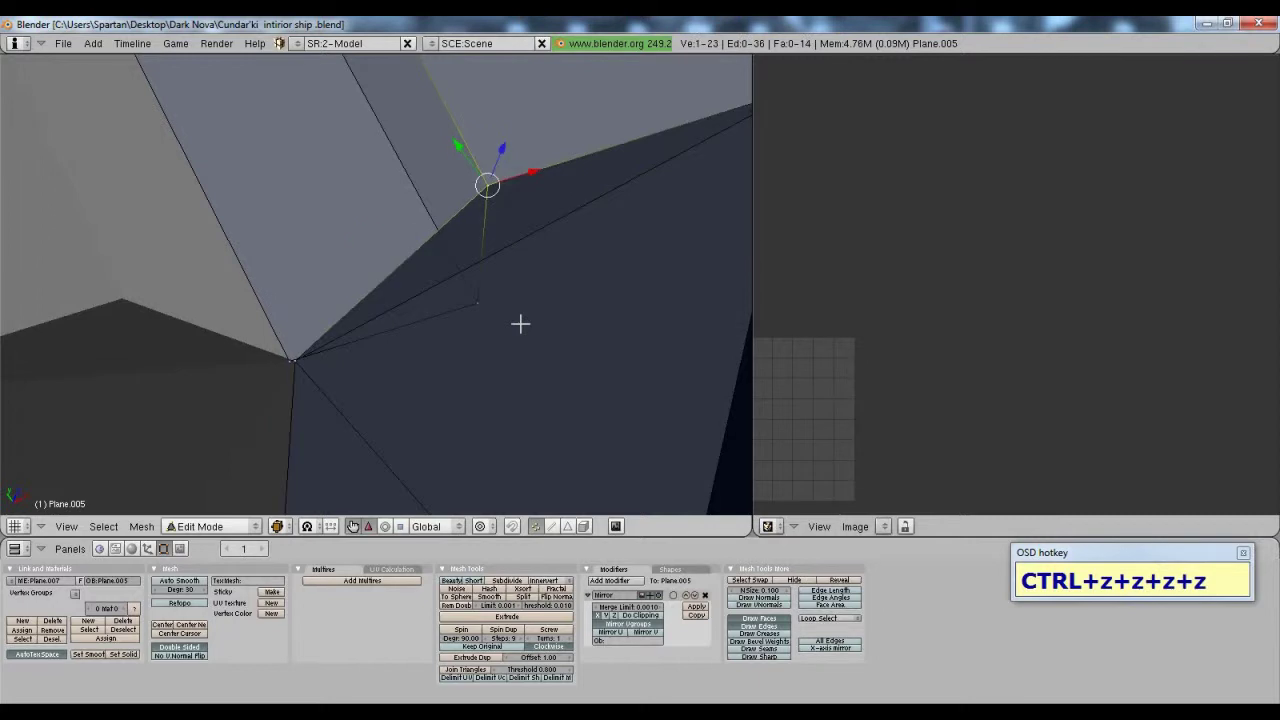
Step: Undo the wall vertex's move along X to return it to the ledge's outer corner
{"action": "middle_click_drag", "start_coordinate": [515, 322], "coordinate": [505, 265], "text": "shift"}
{"action": "key", "text": "ctrl+z"}
{"action": "scroll", "coordinate": [480, 320], "scroll_direction": "up", "scroll_amount": 5, "text": "shift"}
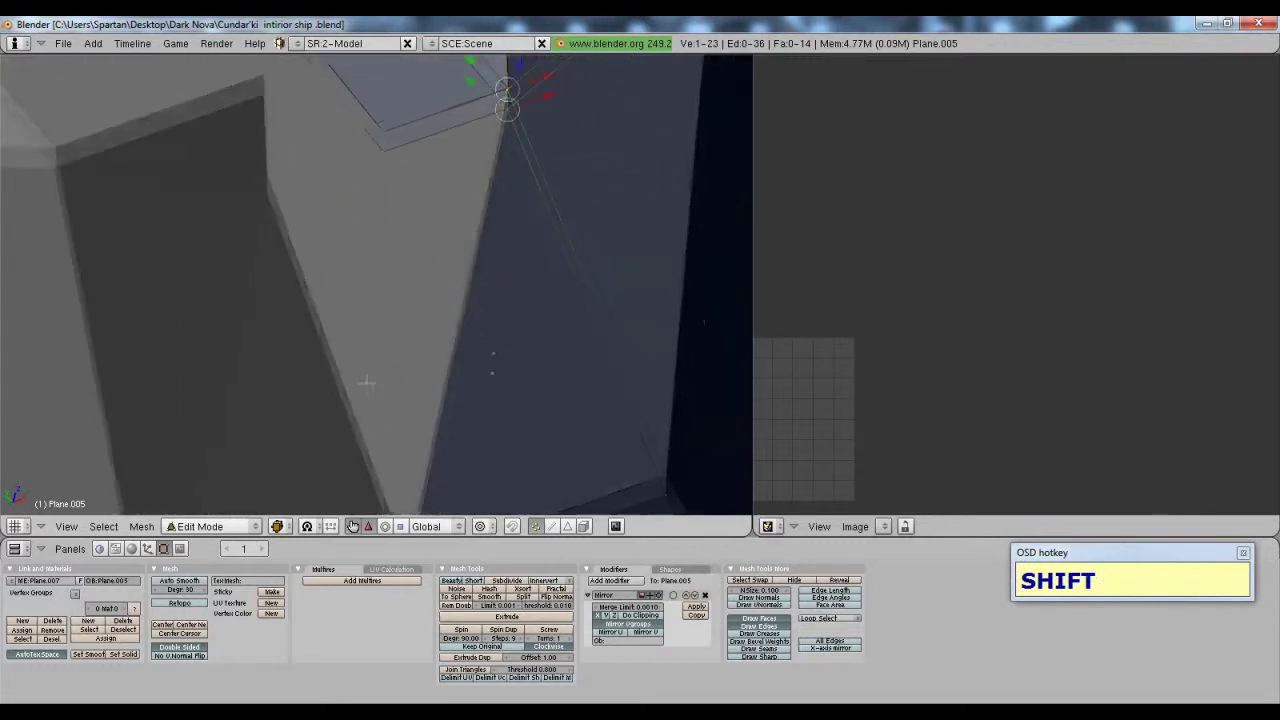
{"action": "scroll", "coordinate": [366, 371], "scroll_direction": "down", "scroll_amount": 2}
{"action": "middle_click_drag", "start_coordinate": [366, 371], "coordinate": [385, 379]}
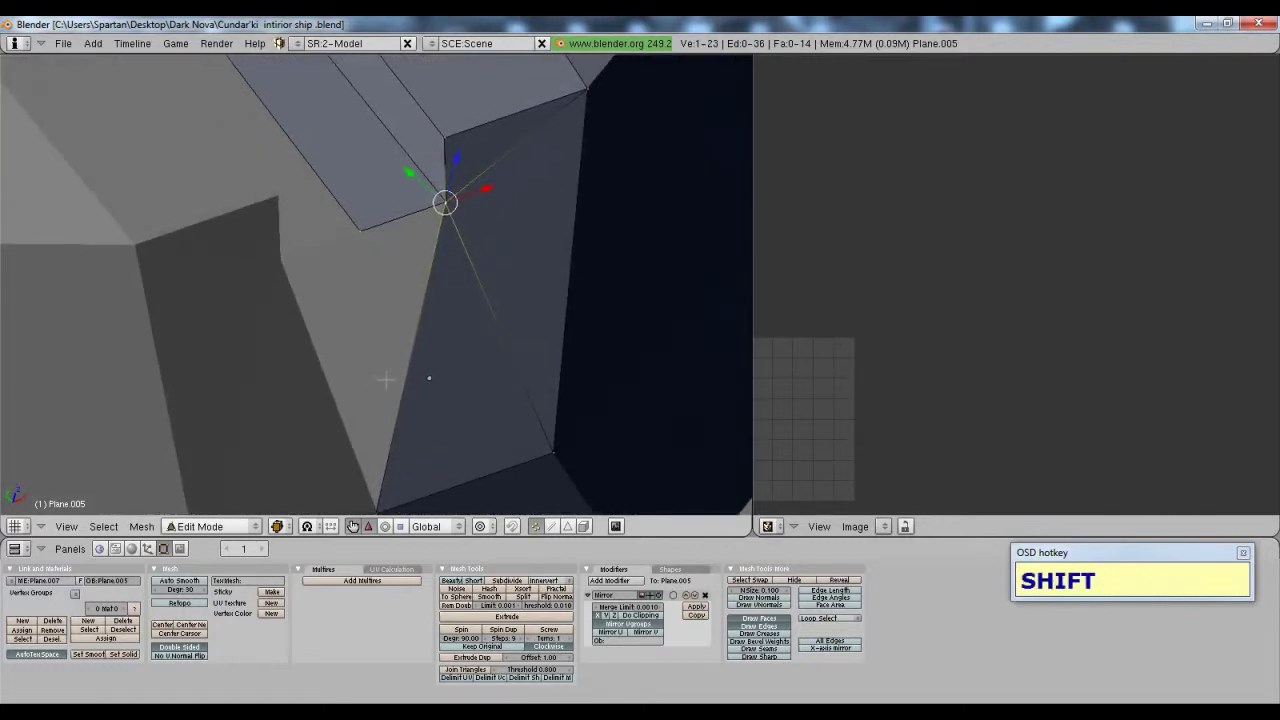
Step: Subdivide the wall's open side edge running down from the ledge's outer corner, adding a vertex at its midpoint
{"action": "left_click", "coordinate": [551, 526]}
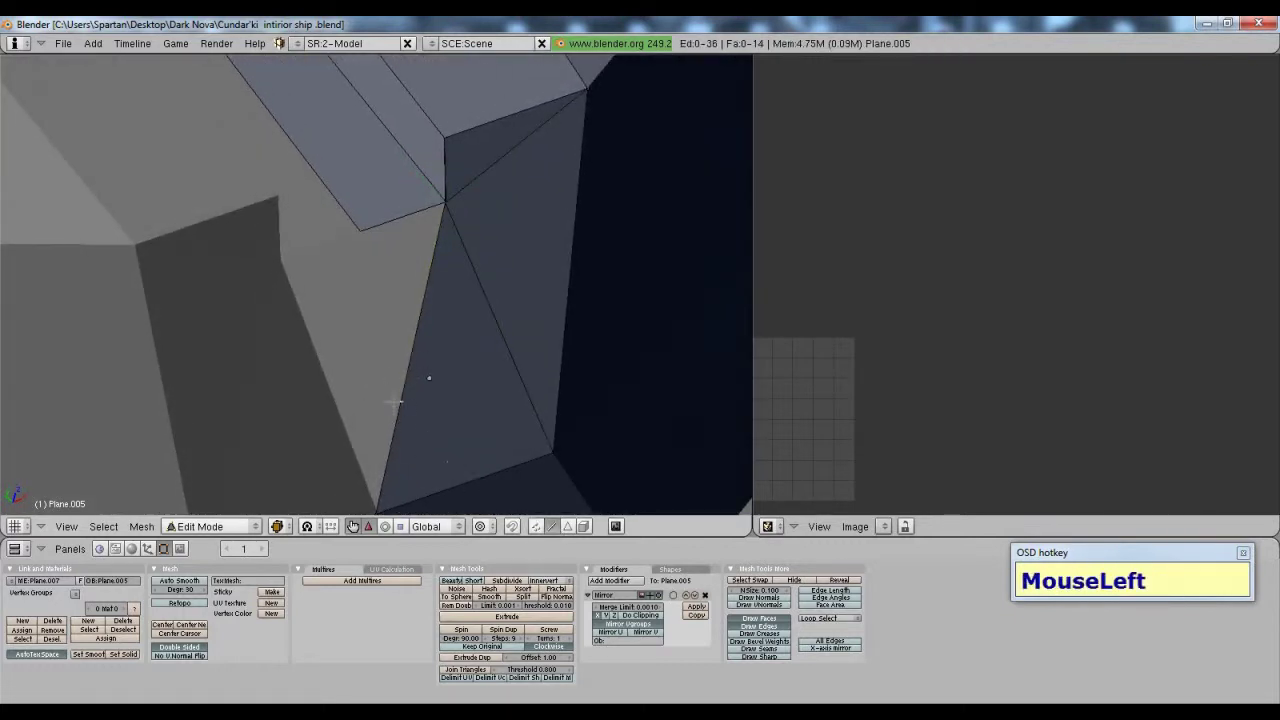
{"action": "key", "text": "w"}
{"action": "left_click", "coordinate": [393, 402]}
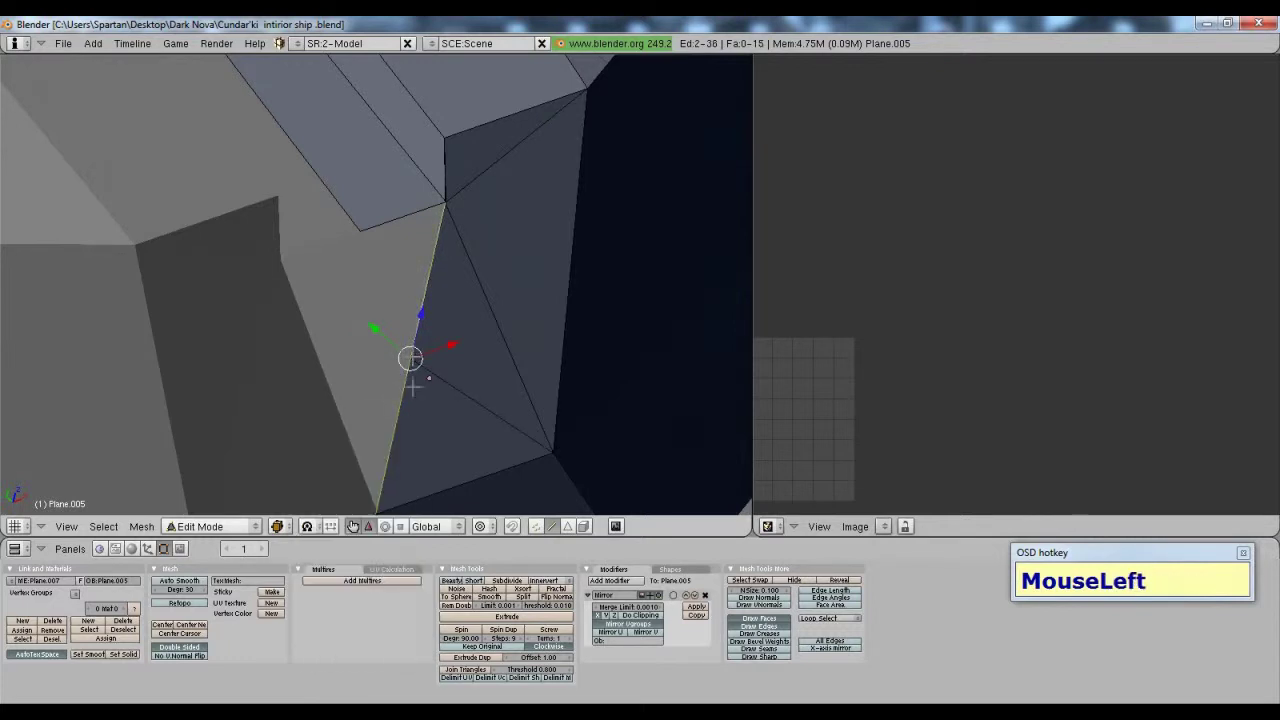
{"action": "left_click", "coordinate": [533, 526]}
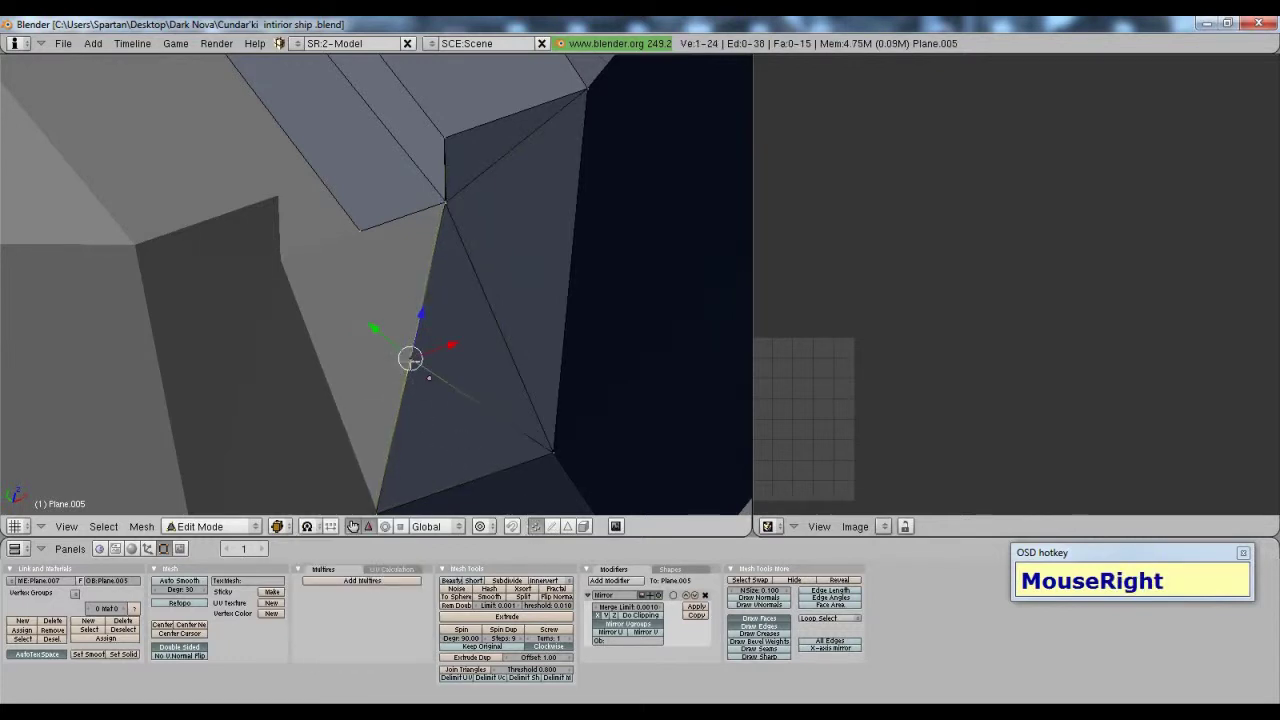
Step: Raise the new midpoint vertex along Z and shift it along X towards the ledge's free corner
{"action": "left_click_drag", "start_coordinate": [423, 316], "coordinate": [354, 186]}
{"action": "scroll", "coordinate": [404, 304], "scroll_direction": "up", "scroll_amount": 3}
{"action": "middle_click_drag", "start_coordinate": [404, 304], "coordinate": [420, 405], "text": "shift"}
{"action": "scroll", "coordinate": [418, 389], "scroll_direction": "up", "scroll_amount": 2}
{"action": "scroll", "coordinate": [418, 389], "scroll_direction": "up", "scroll_amount": 1}
{"action": "left_click_drag", "start_coordinate": [489, 274], "coordinate": [394, 343]}
{"action": "scroll", "coordinate": [394, 343], "scroll_direction": "down", "scroll_amount": 2}
Step: Fine-tune the moved vertex along Z and X so it meets the ledge's free corner
{"action": "middle_click_drag", "start_coordinate": [449, 471], "coordinate": [543, 390]}
{"action": "scroll", "coordinate": [355, 305], "scroll_direction": "up", "scroll_amount": 3}
{"action": "scroll", "coordinate": [355, 305], "scroll_direction": "up", "scroll_amount": 3}
{"action": "scroll", "coordinate": [447, 316], "scroll_direction": "up", "scroll_amount": 4}
{"action": "scroll", "coordinate": [543, 390], "scroll_direction": "up", "scroll_amount": 1}
{"action": "left_click_drag", "start_coordinate": [470, 220], "coordinate": [465, 172]}
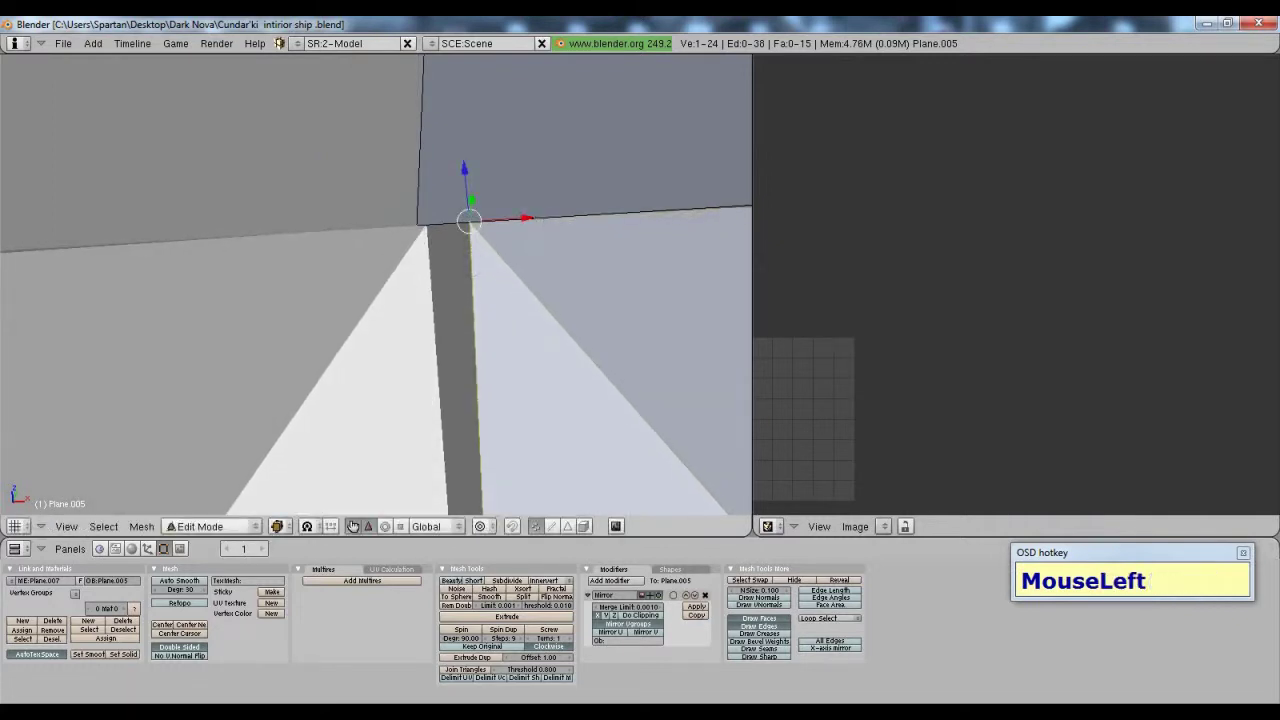
{"action": "mouse_move", "coordinate": [528, 219]}
{"action": "left_mouse_down"}
{"action": "mouse_move", "coordinate": [471, 217]}
{"action": "mouse_move", "coordinate": [507, 220]}
{"action": "left_mouse_up"}
Step: Inspect the ledge joint in Object Mode and nudge the corner vertex slightly up along Z to line up with the ledge
{"action": "key", "text": "Tab"}
{"action": "key", "text": "Tab"}
{"action": "scroll", "coordinate": [466, 300], "scroll_direction": "down", "scroll_amount": 5}
{"action": "middle_click_drag", "start_coordinate": [415, 307], "coordinate": [477, 289]}
{"action": "key", "text": "Tab"}
{"action": "scroll", "coordinate": [509, 363], "scroll_direction": "up", "scroll_amount": 2}
{"action": "middle_click_drag", "start_coordinate": [509, 363], "coordinate": [491, 334]}
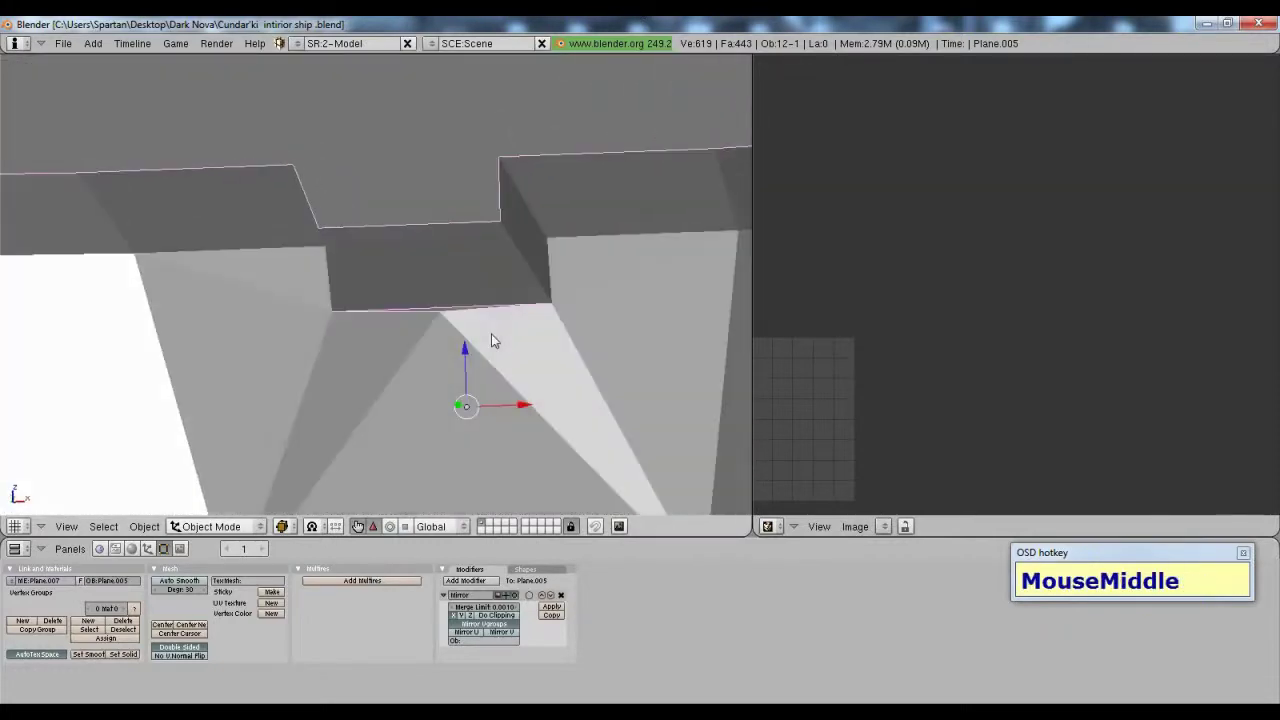
{"action": "scroll", "coordinate": [491, 334], "scroll_direction": "up", "scroll_amount": 4}
{"action": "key", "text": "Tab"}
{"action": "left_click_drag", "start_coordinate": [489, 275], "coordinate": [490, 266]}
{"action": "scroll", "coordinate": [451, 297], "scroll_direction": "up", "scroll_amount": 3}
{"action": "mouse_move", "coordinate": [451, 297]}
{"action": "middle_mouse_down"}
{"action": "mouse_move", "coordinate": [446, 280]}
{"action": "mouse_move", "coordinate": [431, 289]}
{"action": "middle_mouse_up"}
{"action": "key", "text": "Tab"}
Step: Try smooth shading on the alcove wall object, and set it back to solid shading
{"action": "scroll", "coordinate": [383, 320], "scroll_direction": "down", "scroll_amount": 2}
{"action": "scroll", "coordinate": [429, 380], "scroll_direction": "down", "scroll_amount": 2}
{"action": "middle_click_drag", "start_coordinate": [429, 380], "coordinate": [470, 450]}
{"action": "scroll", "coordinate": [531, 406], "scroll_direction": "up", "scroll_amount": 3}
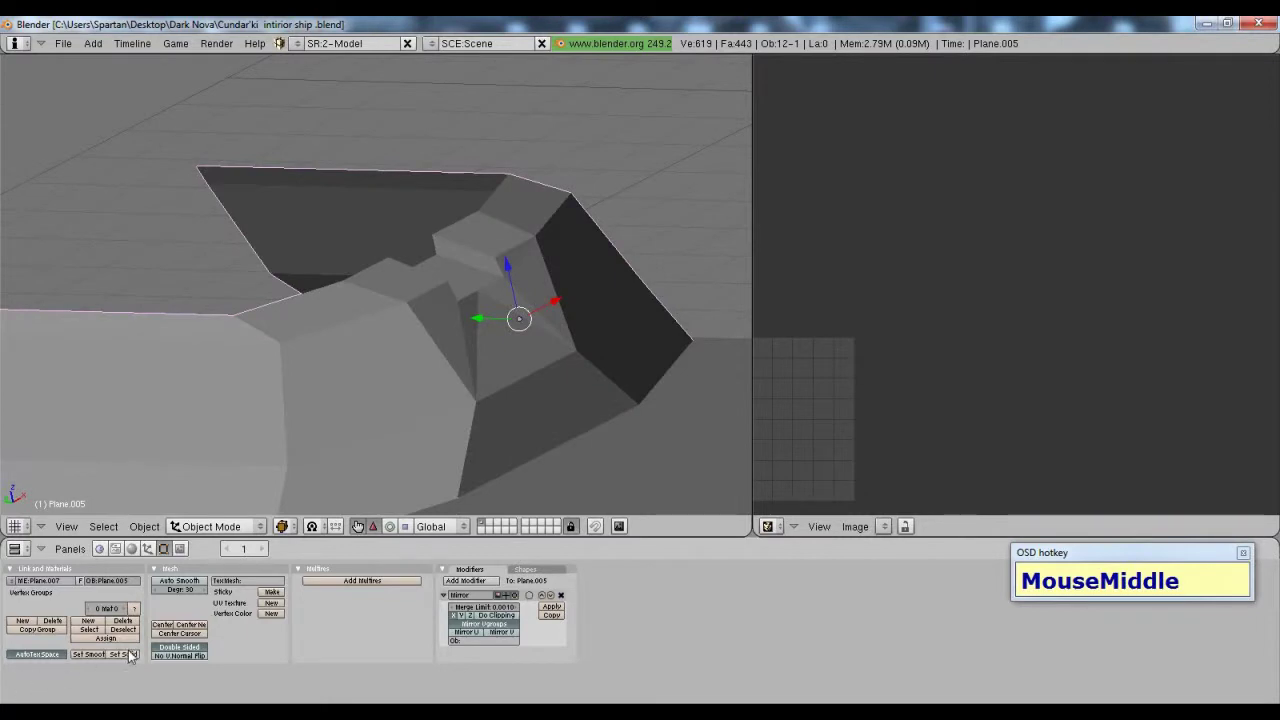
{"action": "right_click", "coordinate": [270, 446]}
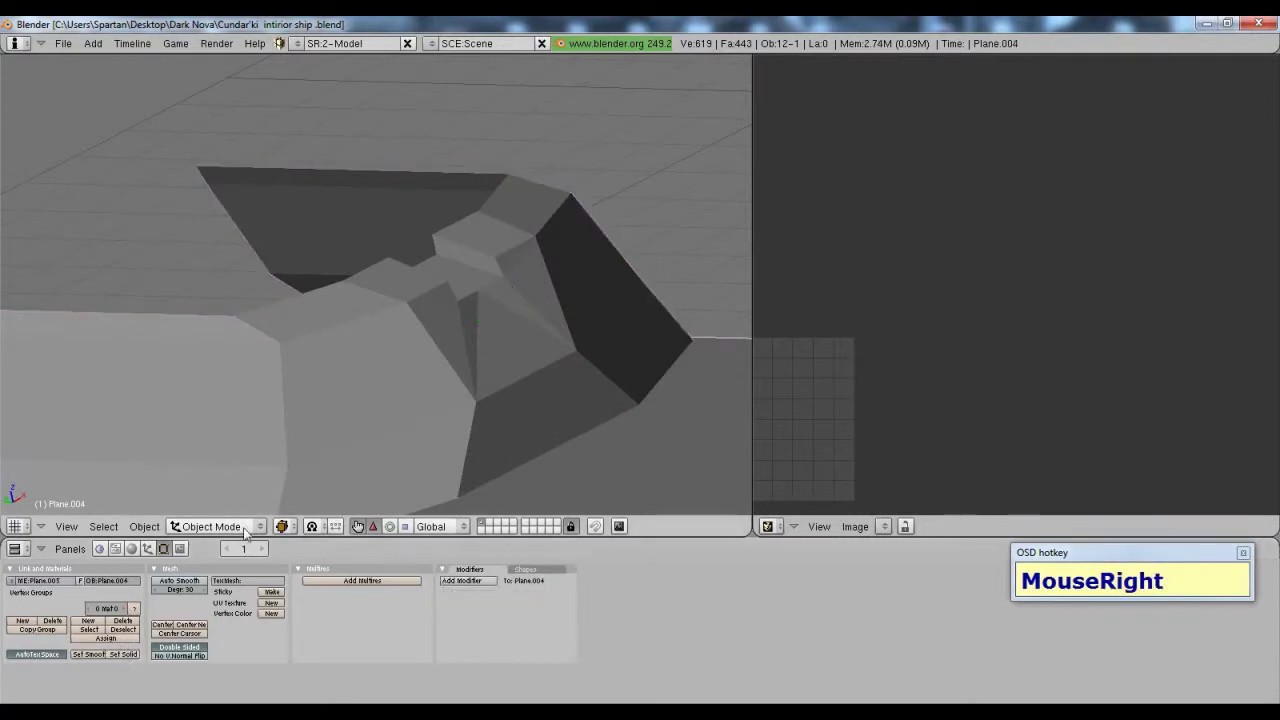
{"action": "right_click", "coordinate": [270, 446]}
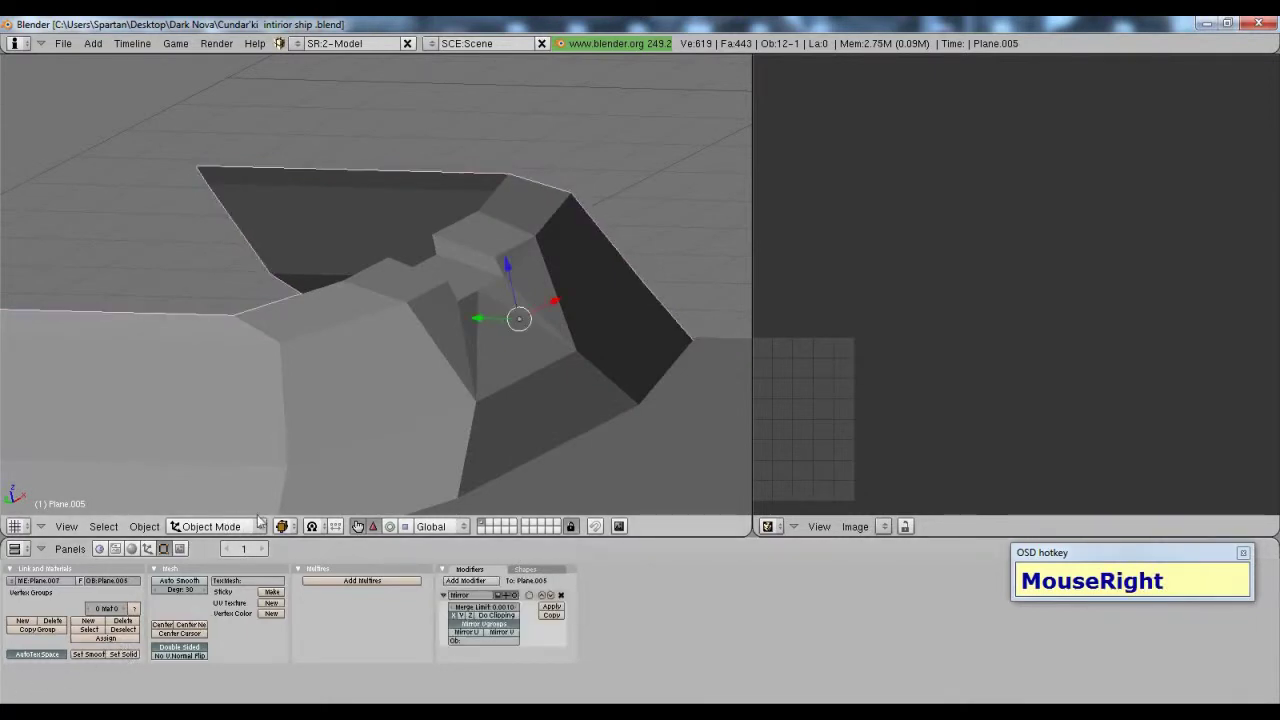
{"action": "left_click", "coordinate": [88, 654]}
{"action": "mouse_move", "coordinate": [390, 430]}
{"action": "middle_mouse_down"}
{"action": "mouse_move", "coordinate": [427, 386]}
{"action": "mouse_move", "coordinate": [322, 418]}
{"action": "mouse_move", "coordinate": [433, 428]}
{"action": "mouse_move", "coordinate": [482, 392]}
{"action": "middle_mouse_up"}
{"action": "left_click", "coordinate": [114, 658]}
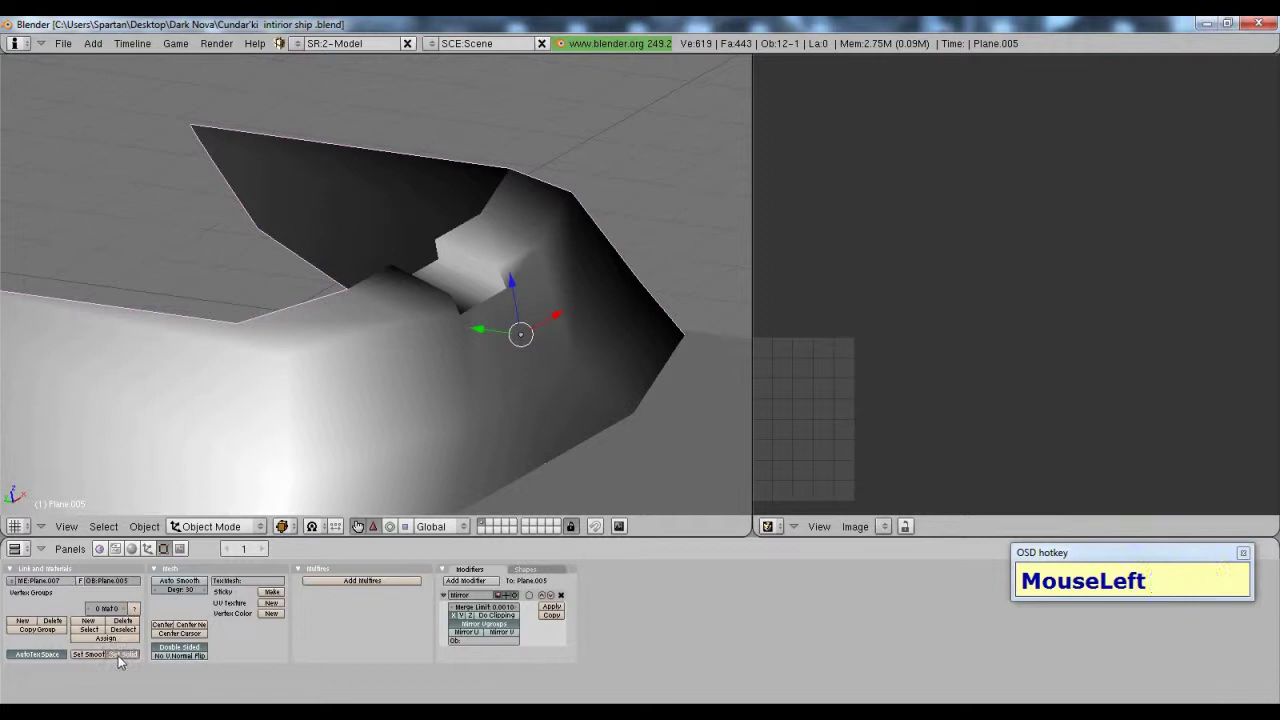
Step: Select the vertices along the wall's and ledge's open upper edge and extrude only the edges straight up along Z
{"action": "scroll", "coordinate": [482, 270], "scroll_direction": "down", "scroll_amount": 3}
{"action": "middle_click_drag", "start_coordinate": [482, 270], "coordinate": [410, 323]}
{"action": "key", "text": "Tab"}
{"action": "scroll", "coordinate": [470, 280], "scroll_direction": "up", "scroll_amount": 3}
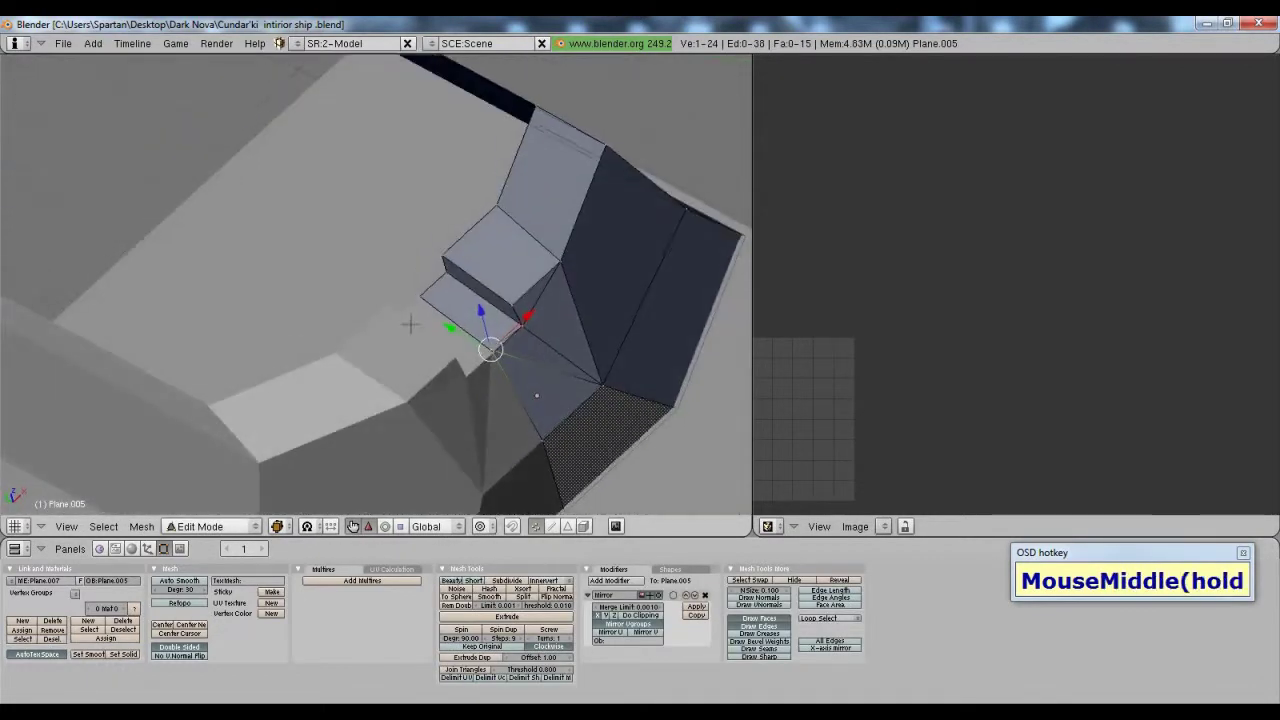
{"action": "right_click", "coordinate": [428, 270], "text": "shift"}
{"action": "scroll", "coordinate": [376, 285], "scroll_direction": "up", "scroll_amount": 2}
{"action": "middle_click_drag", "start_coordinate": [376, 285], "coordinate": [420, 270]}
{"action": "scroll", "coordinate": [420, 270], "scroll_direction": "up", "scroll_amount": 2}
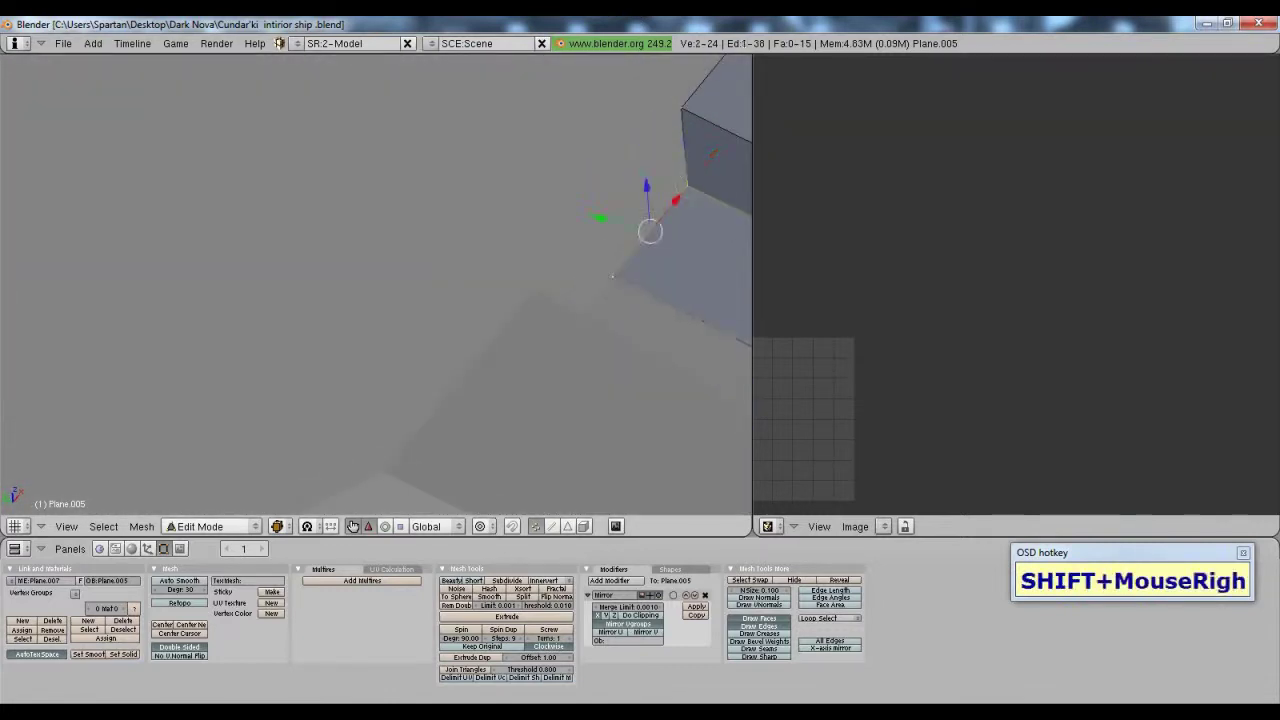
{"action": "scroll", "coordinate": [553, 184], "scroll_direction": "down", "scroll_amount": 2}
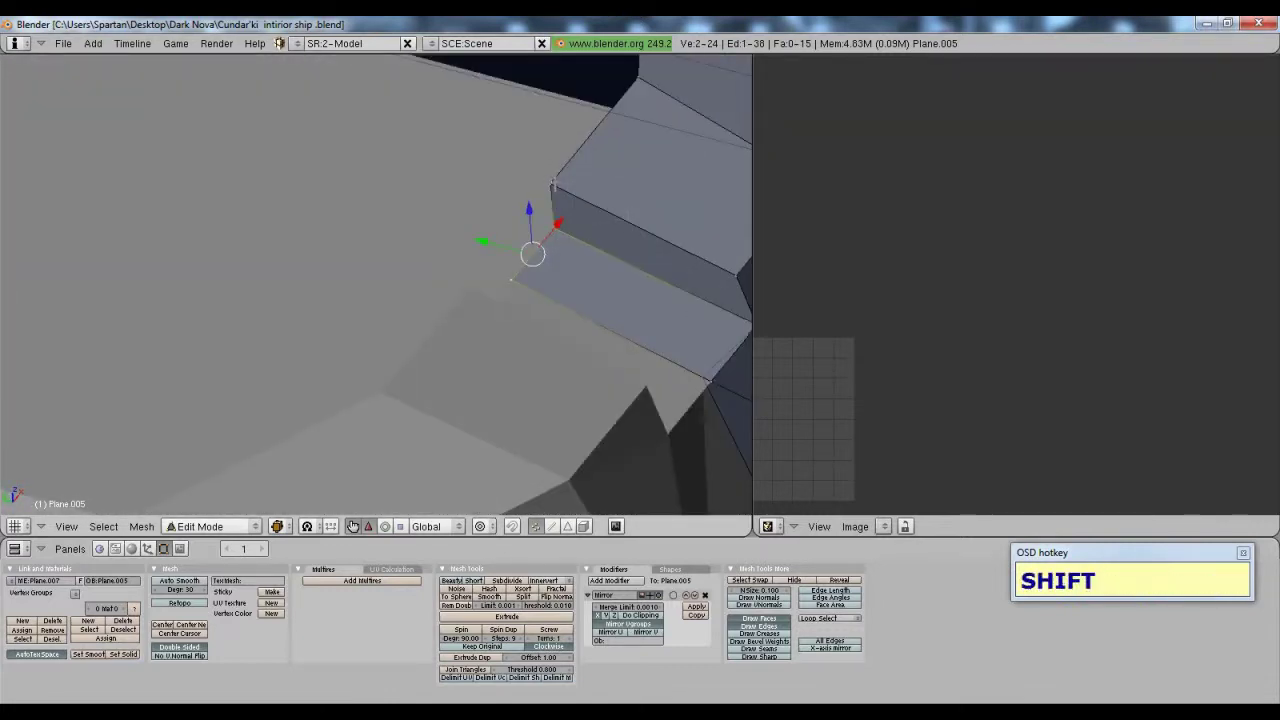
{"action": "scroll", "coordinate": [546, 183], "scroll_direction": "up", "scroll_amount": 4, "text": "shift"}
{"action": "right_click", "coordinate": [620, 266], "text": "shift"}
{"action": "right_click", "coordinate": [657, 95], "text": "shift"}
{"action": "scroll", "coordinate": [657, 95], "scroll_direction": "down", "scroll_amount": 4}
{"action": "middle_click_drag", "start_coordinate": [365, 231], "coordinate": [387, 185]}
{"action": "key", "text": "e"}
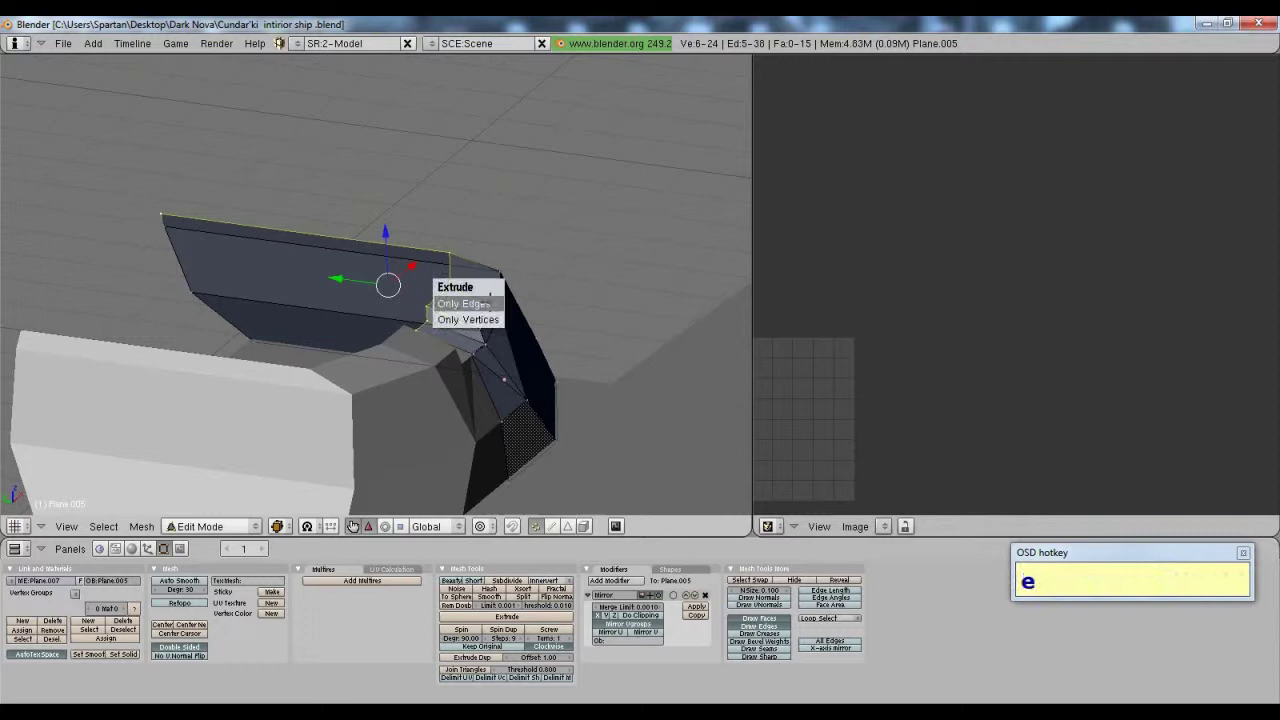
{"action": "left_click", "coordinate": [490, 301]}
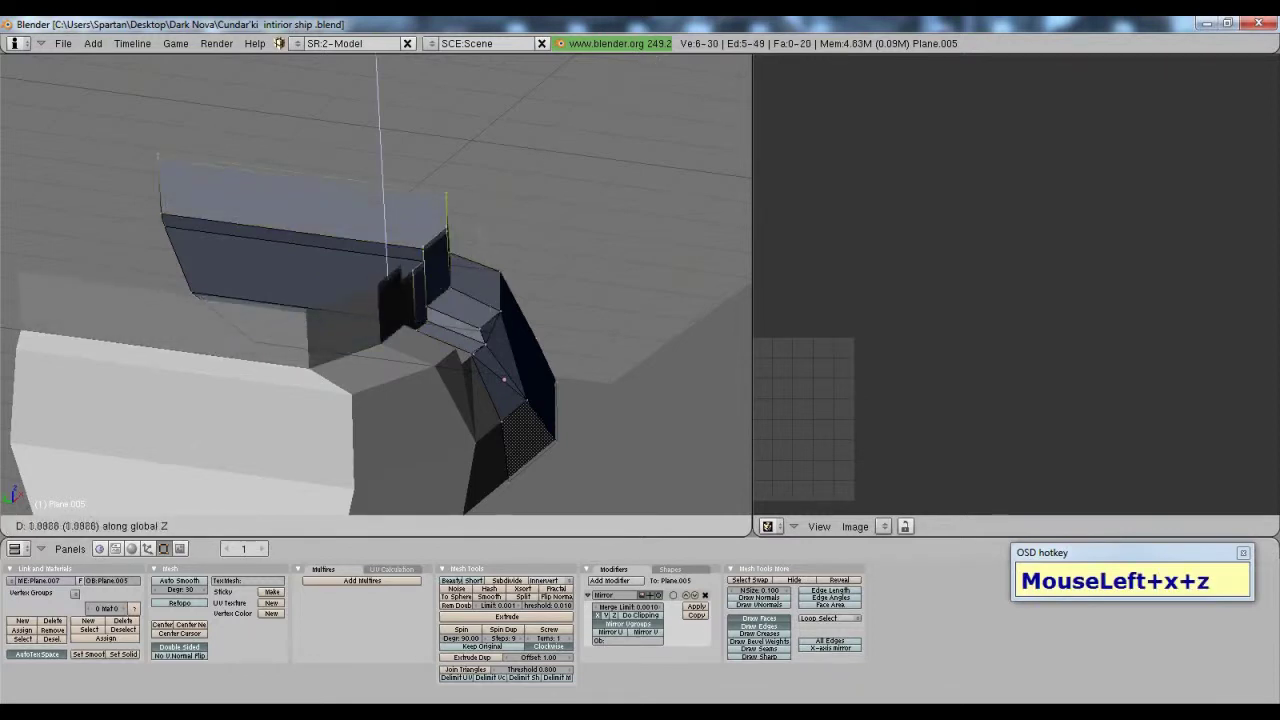
{"action": "left_click", "coordinate": [528, 349]}
Step: Raise the two extruded top vertices above the ledge about 0.13 along Z, level with the neighbouring top edge
{"action": "middle_click_drag", "start_coordinate": [528, 349], "coordinate": [390, 430]}
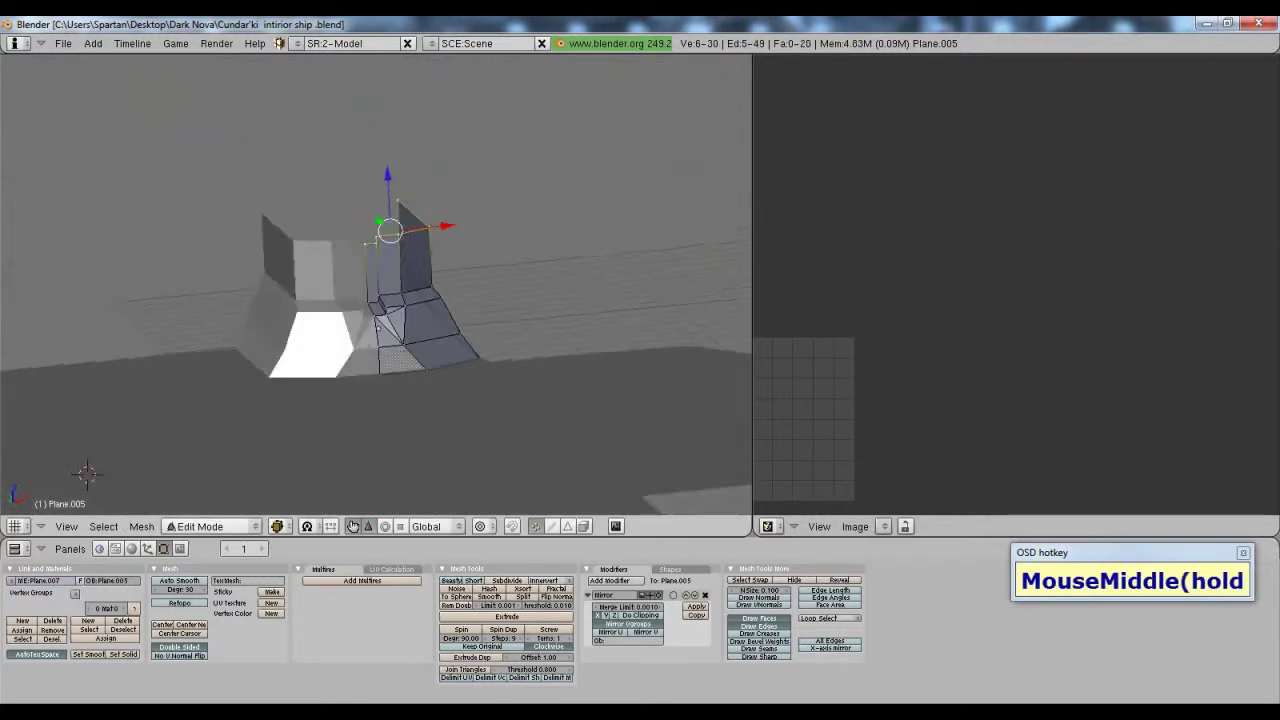
{"action": "scroll", "coordinate": [385, 436], "scroll_direction": "up", "scroll_amount": 4}
{"action": "right_click", "coordinate": [338, 142]}
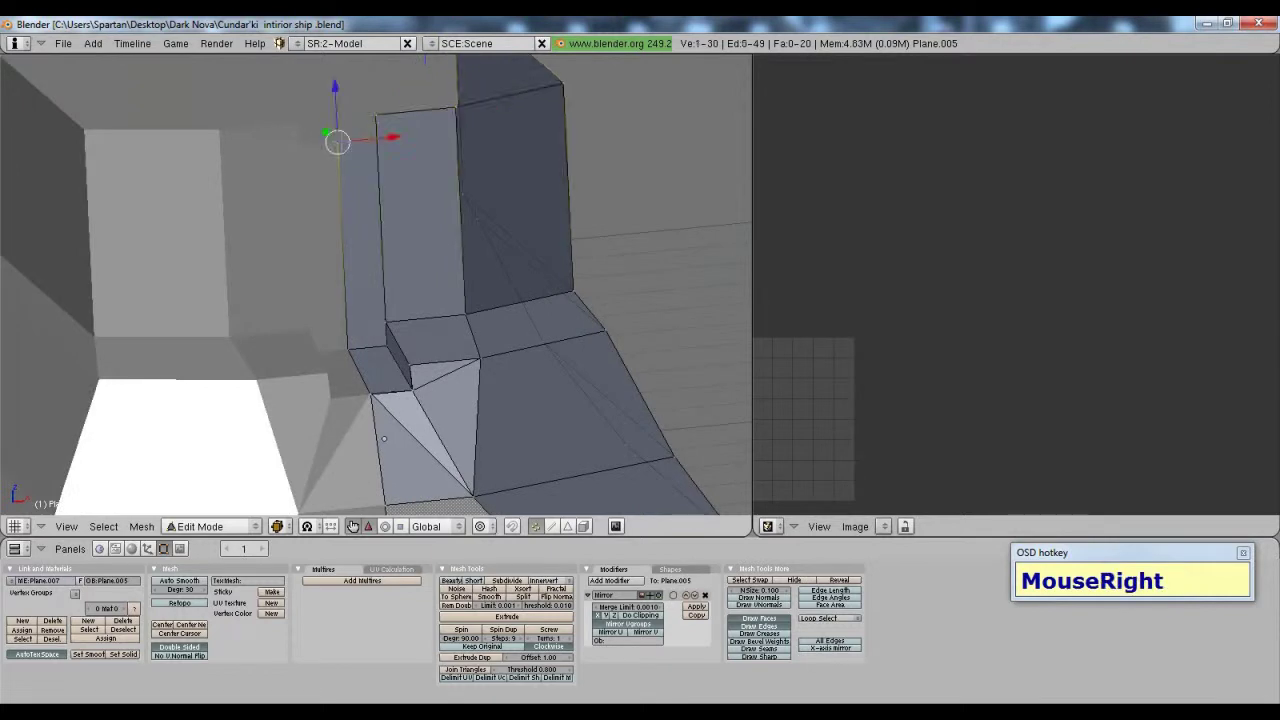
{"action": "left_click", "coordinate": [353, 84]}
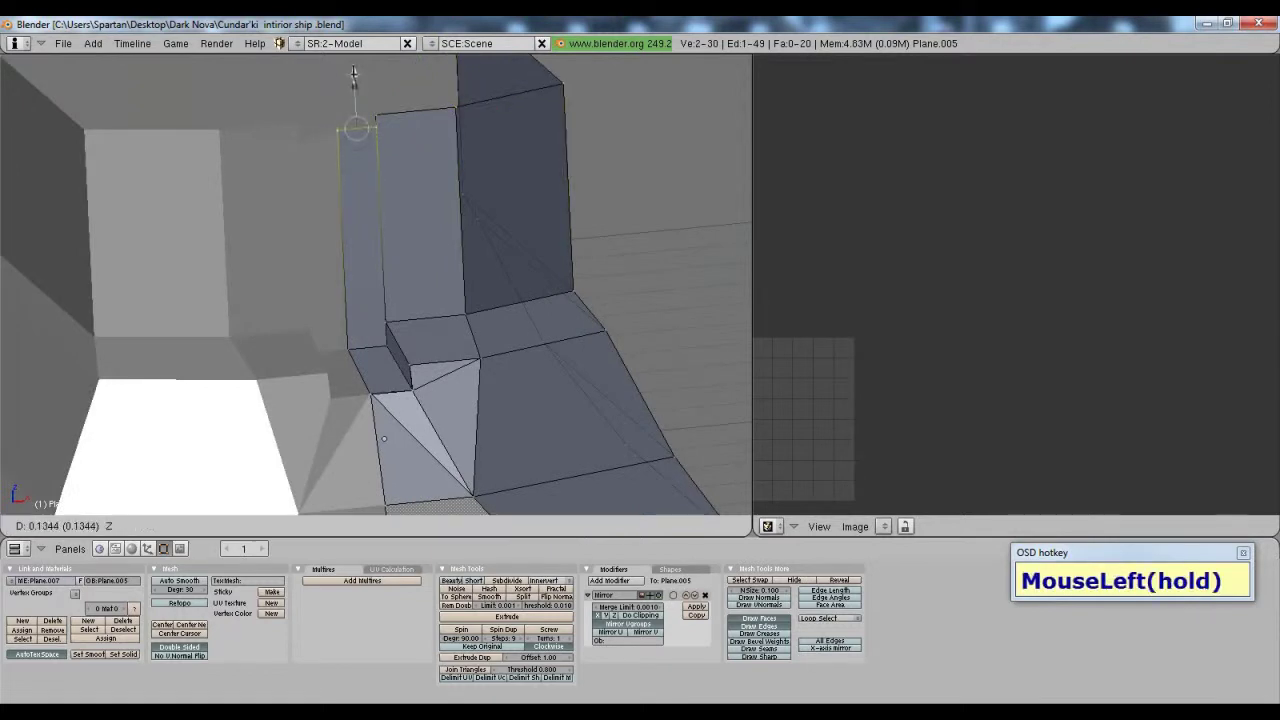
{"action": "left_click_drag", "start_coordinate": [352, 64], "coordinate": [354, 64]}
Step: Check the bridge concept art, then try shifting the extruded wall's top-edge vertices horizontally and undo the move
{"action": "scroll", "coordinate": [389, 223], "scroll_direction": "down", "scroll_amount": 3}
{"action": "middle_click_drag", "start_coordinate": [389, 223], "coordinate": [348, 322], "text": "shift"}
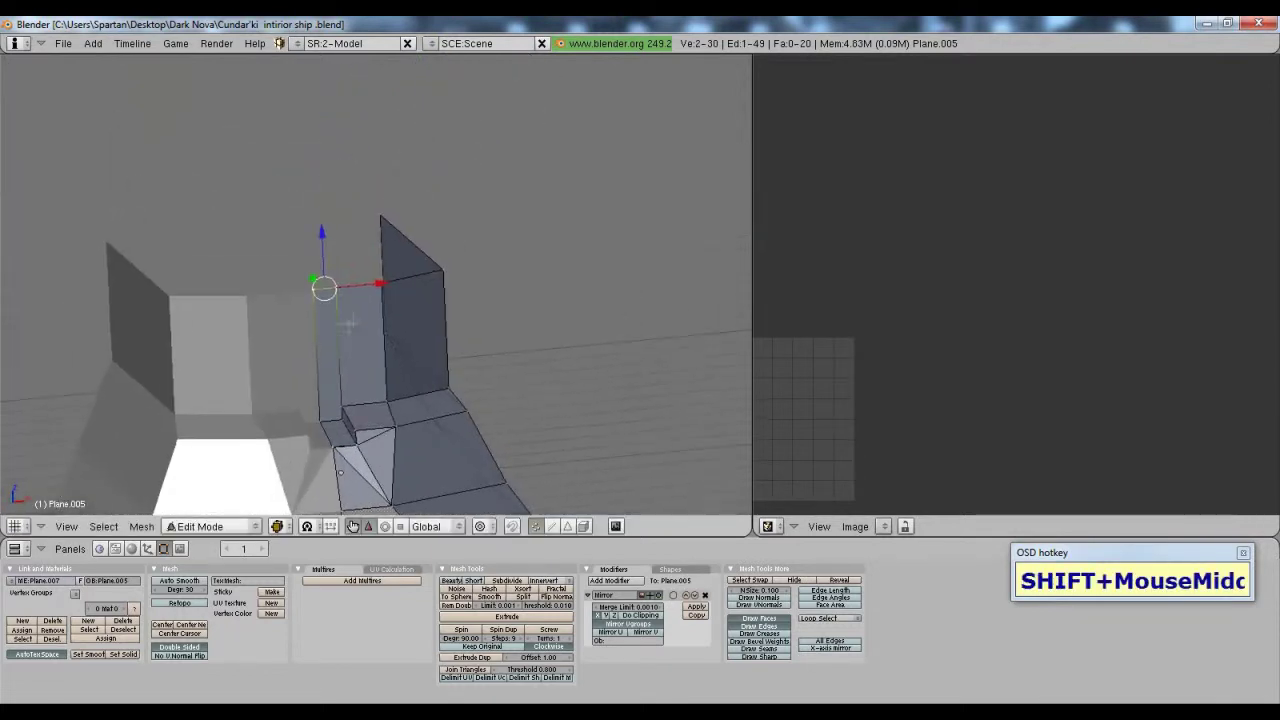
{"action": "right_click", "coordinate": [438, 271], "text": "shift"}
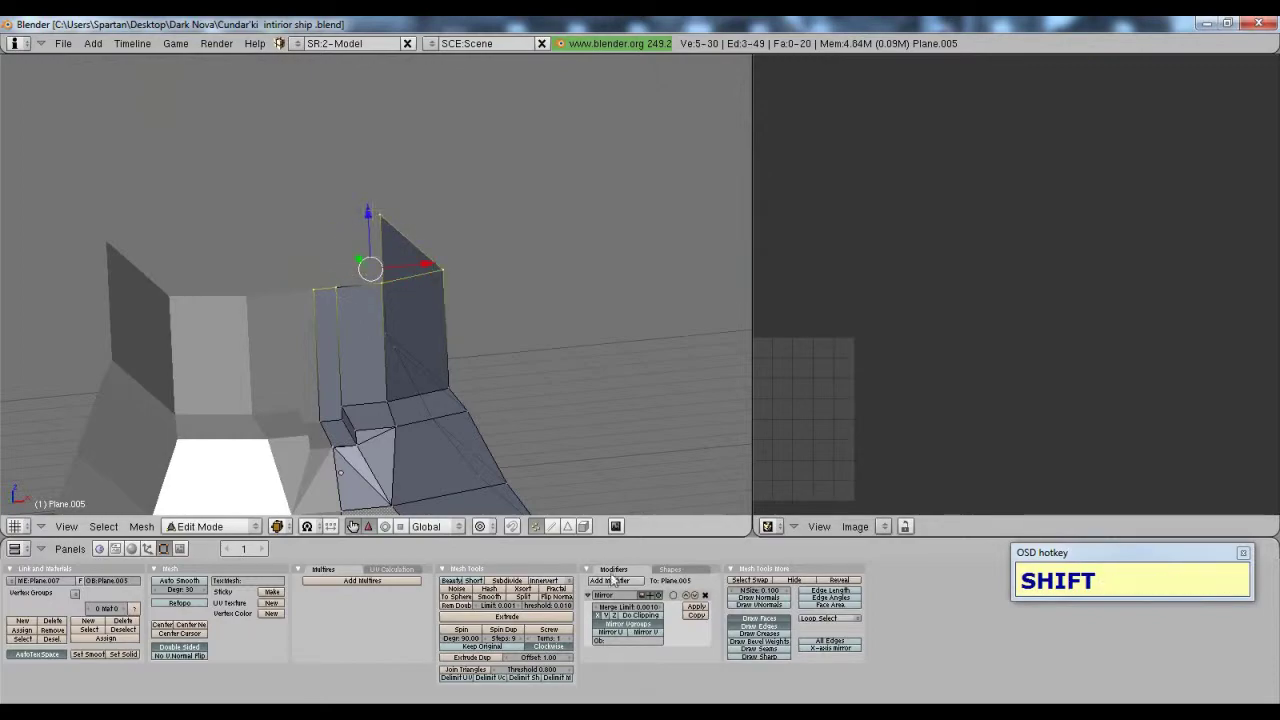
{"action": "left_click", "coordinate": [612, 712]}
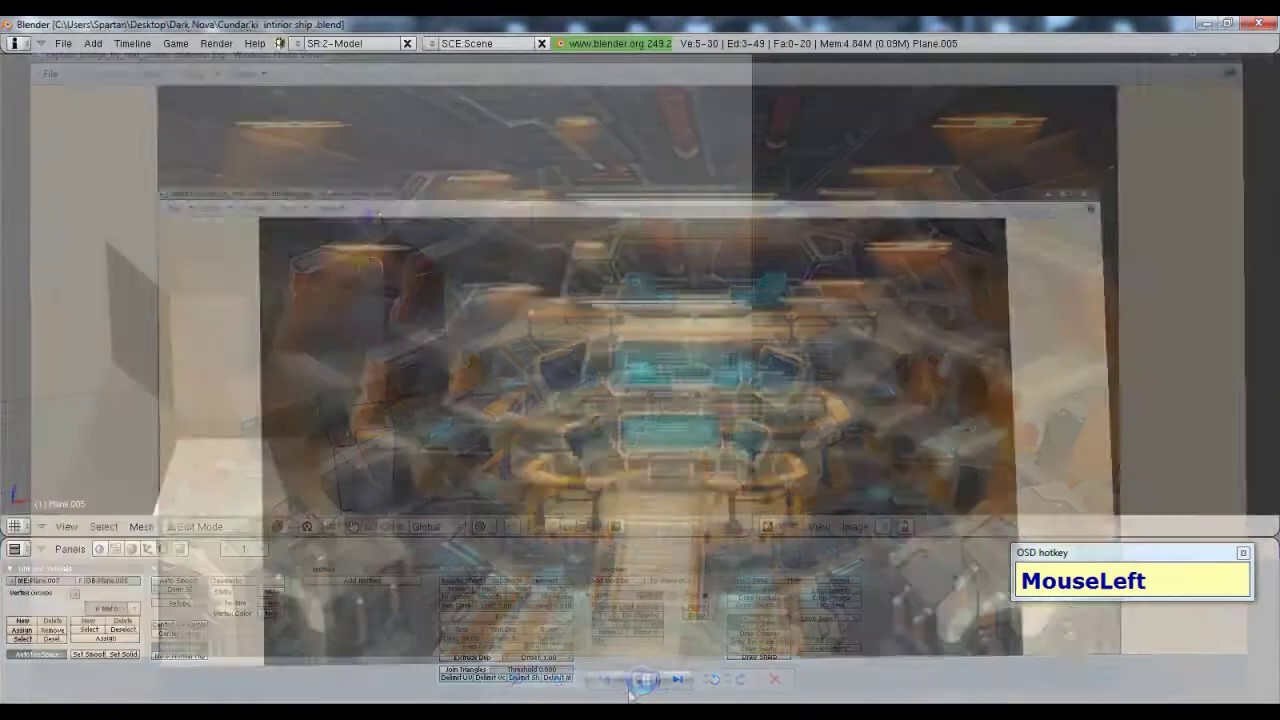
{"action": "scroll", "coordinate": [423, 360], "scroll_direction": "down", "scroll_amount": 3}
{"action": "middle_click_drag", "start_coordinate": [430, 350], "coordinate": [502, 363]}
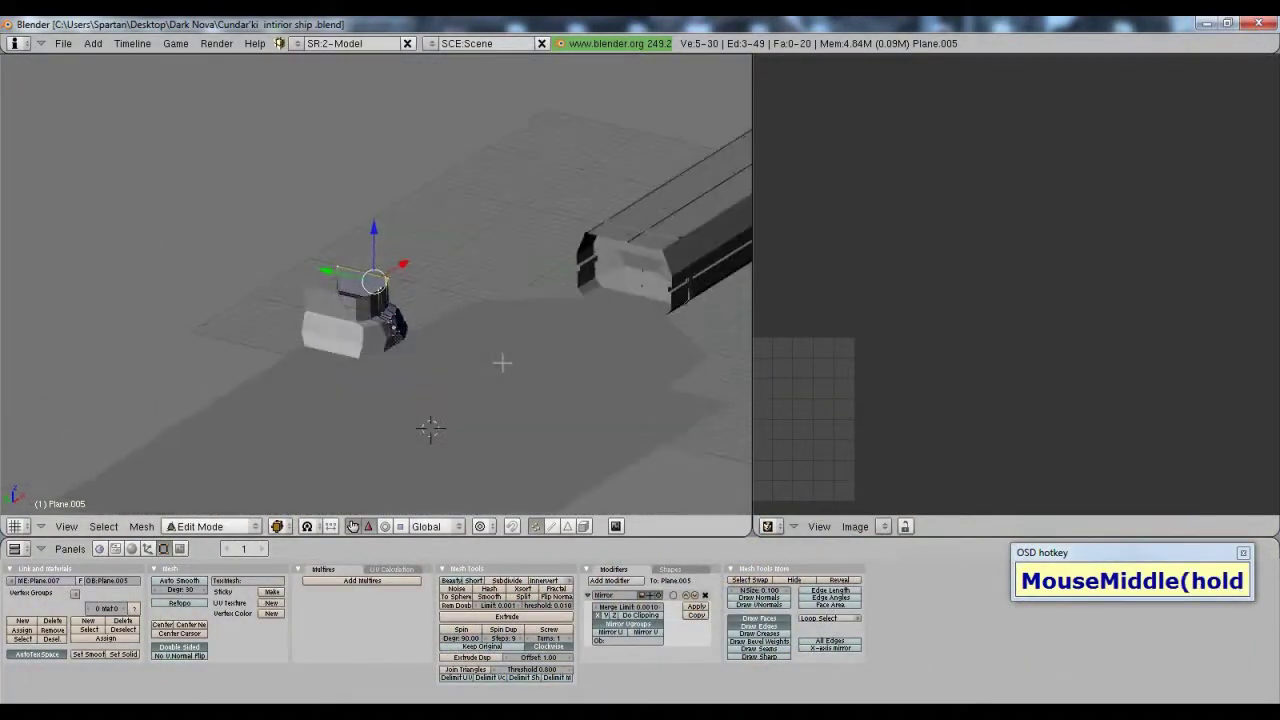
{"action": "scroll", "coordinate": [502, 363], "scroll_direction": "up", "scroll_amount": 4}
{"action": "left_click_drag", "start_coordinate": [335, 272], "coordinate": [310, 263]}
{"action": "scroll", "coordinate": [340, 268], "scroll_direction": "up", "scroll_amount": 5}
{"action": "key", "text": "ctrl+z"}
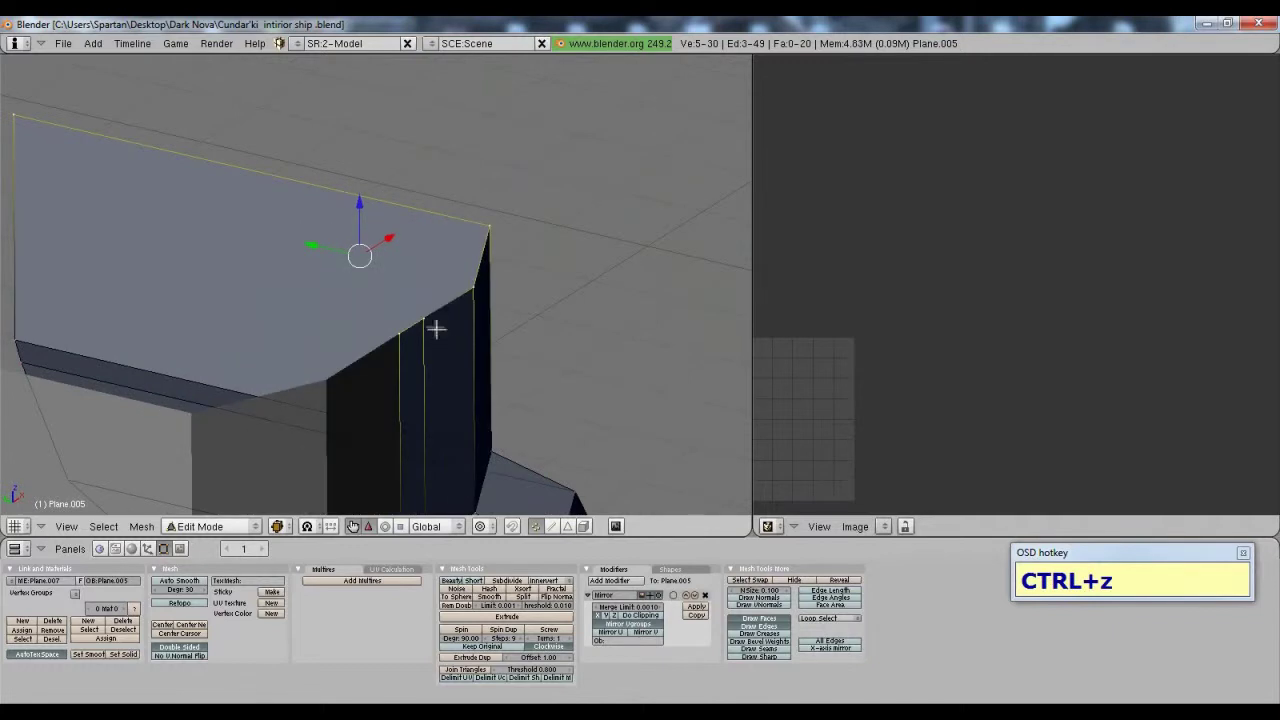
Step: Move all six top-edge vertices of the extruded wall along X so the section leans away from the lower wall
{"action": "left_click_drag", "start_coordinate": [342, 235], "coordinate": [248, 264]}
{"action": "scroll", "coordinate": [248, 264], "scroll_direction": "down", "scroll_amount": 1}
{"action": "scroll", "coordinate": [248, 264], "scroll_direction": "down", "scroll_amount": 5}
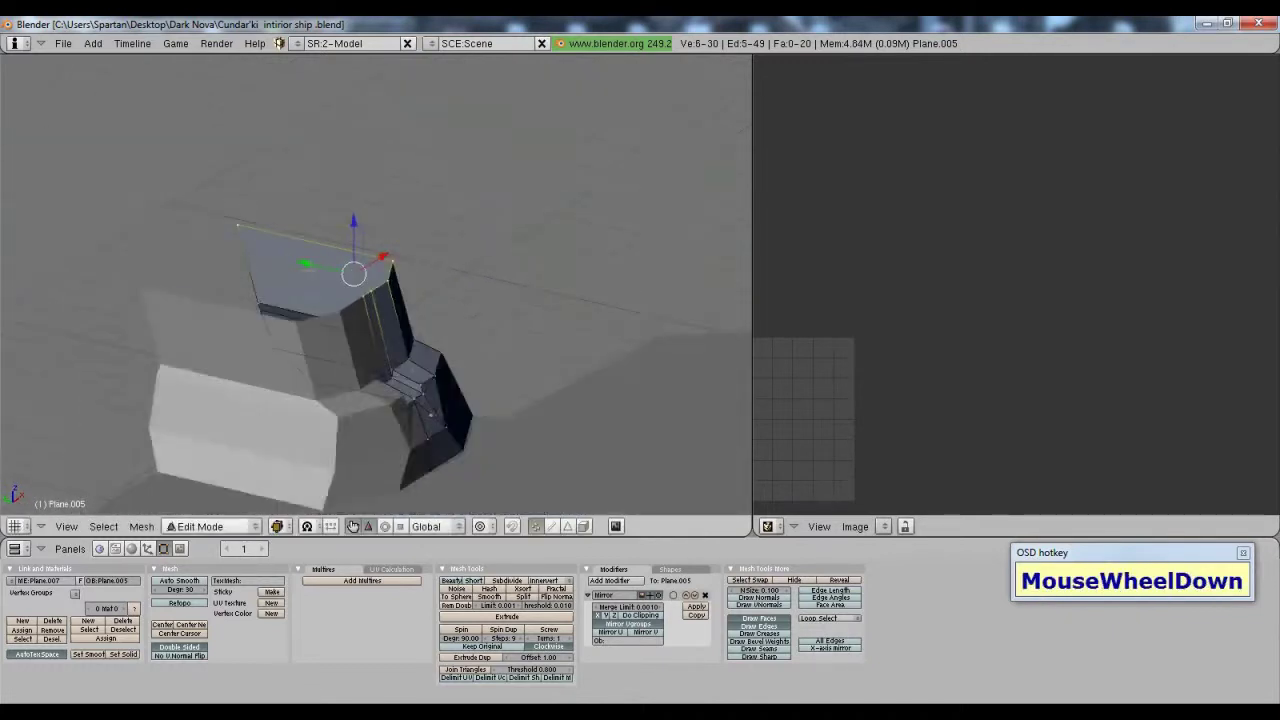
{"action": "middle_click_drag", "start_coordinate": [343, 457], "coordinate": [428, 441]}
{"action": "key", "text": "e"}
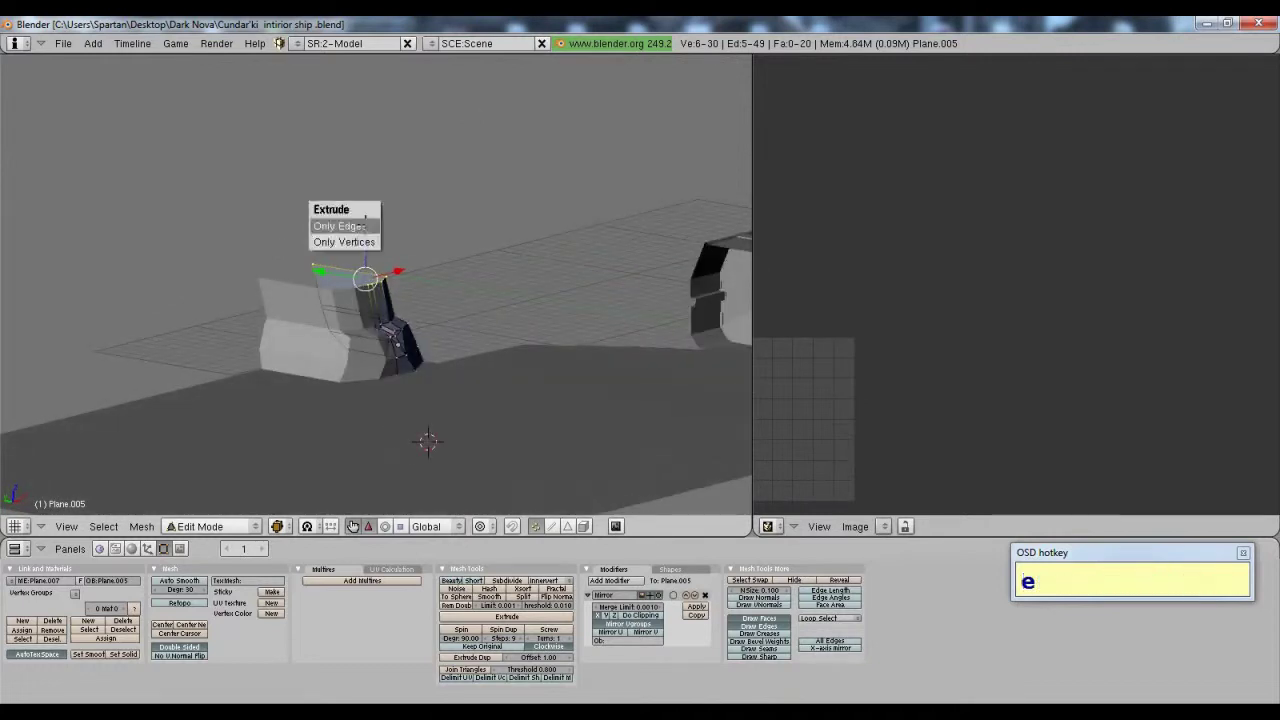
{"action": "left_click", "coordinate": [335, 222]}
{"action": "left_click", "coordinate": [330, 150]}
{"action": "key", "text": "ctrl+z"}
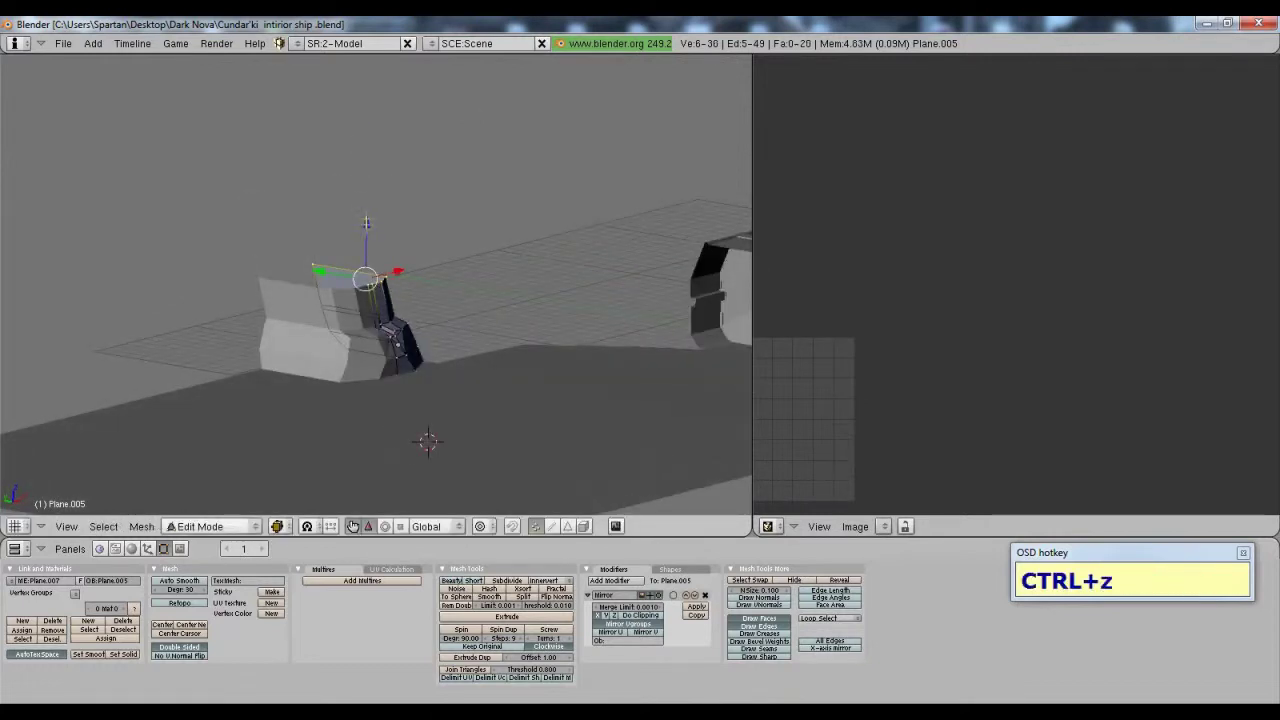
Step: Extrude only the edges of the wall's top straight up along Z into a tall panel, and lower its top edge slightly
{"action": "key", "text": "e"}
{"action": "left_click", "coordinate": [366, 225]}
{"action": "key", "text": "x"}
{"action": "key", "text": "z"}
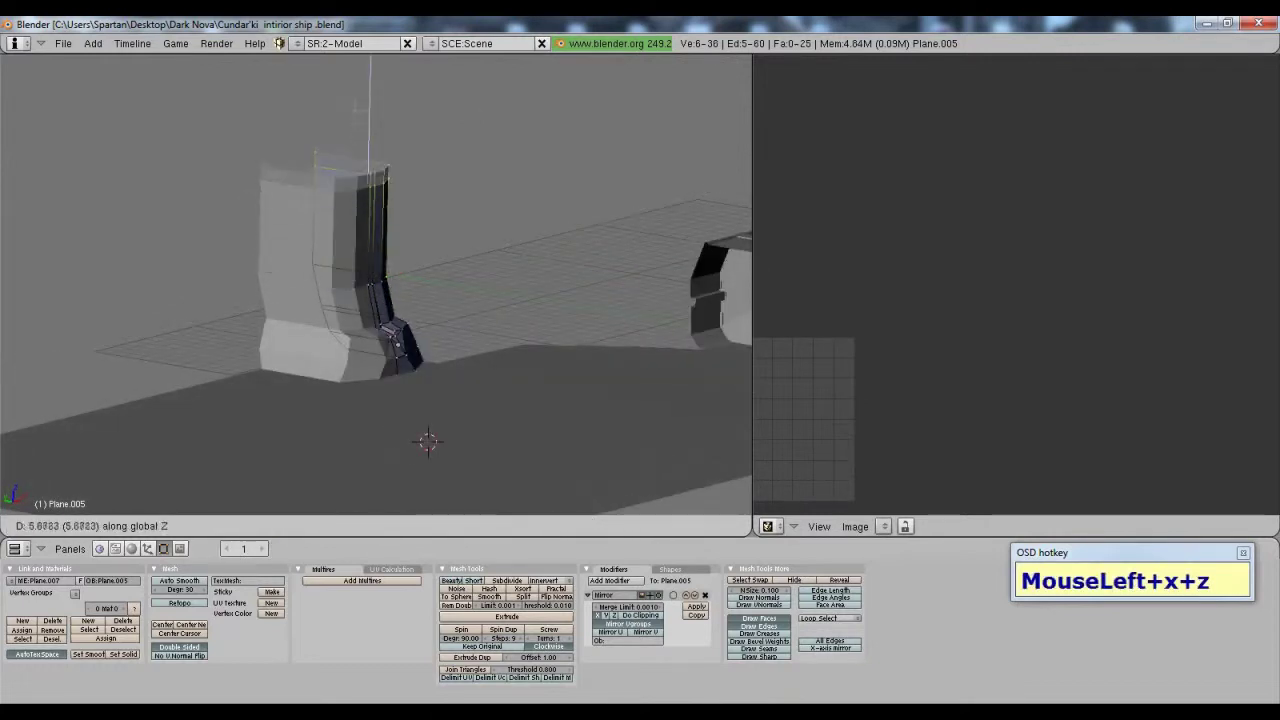
{"action": "left_click", "coordinate": [354, 72]}
{"action": "scroll", "coordinate": [353, 70], "scroll_direction": "down", "scroll_amount": 3}
{"action": "scroll", "coordinate": [346, 202], "scroll_direction": "up", "scroll_amount": 2}
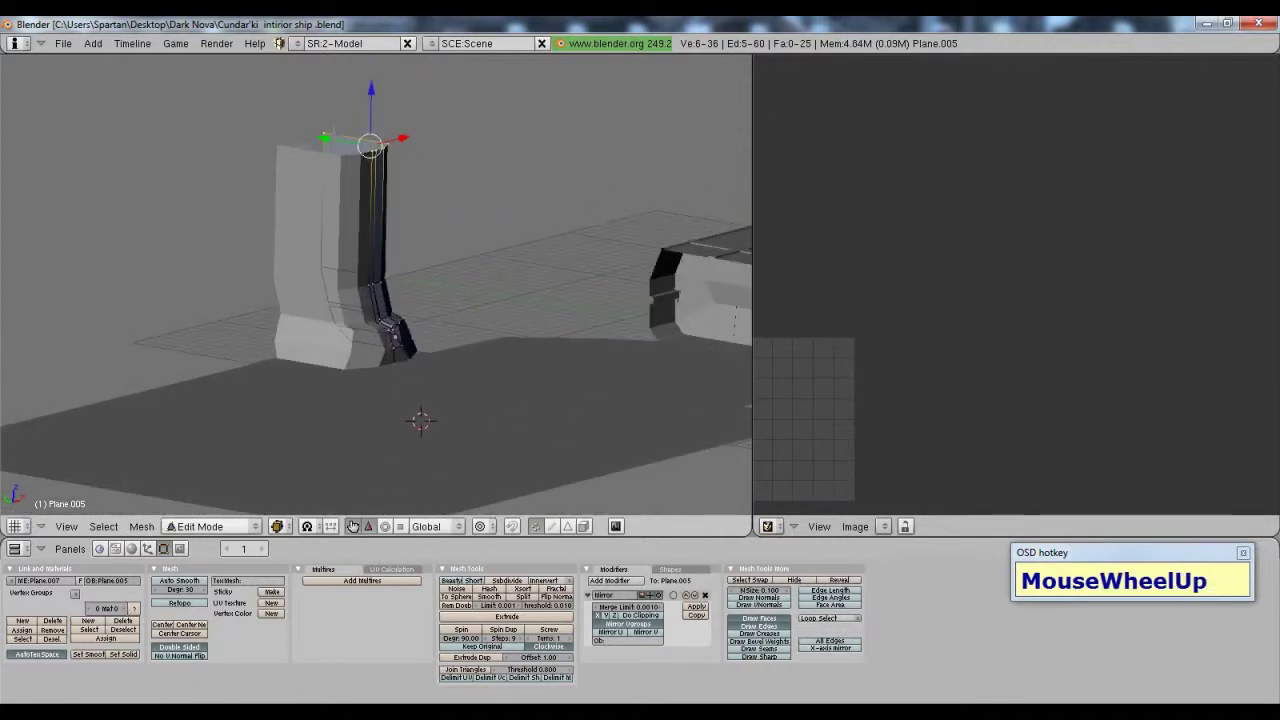
{"action": "left_click_drag", "start_coordinate": [371, 92], "coordinate": [369, 148]}
Step: Extrude the tall panel's top edges, scale them outward into a flared rim, and adjust the rim's height along Z
{"action": "key", "text": "e"}
{"action": "left_click", "coordinate": [330, 146]}
{"action": "key", "text": "s"}
{"action": "left_click", "coordinate": [474, 218]}
{"action": "scroll", "coordinate": [474, 218], "scroll_direction": "up", "scroll_amount": 3}
{"action": "middle_click_drag", "start_coordinate": [474, 218], "coordinate": [411, 334]}
{"action": "scroll", "coordinate": [411, 334], "scroll_direction": "down", "scroll_amount": 4}
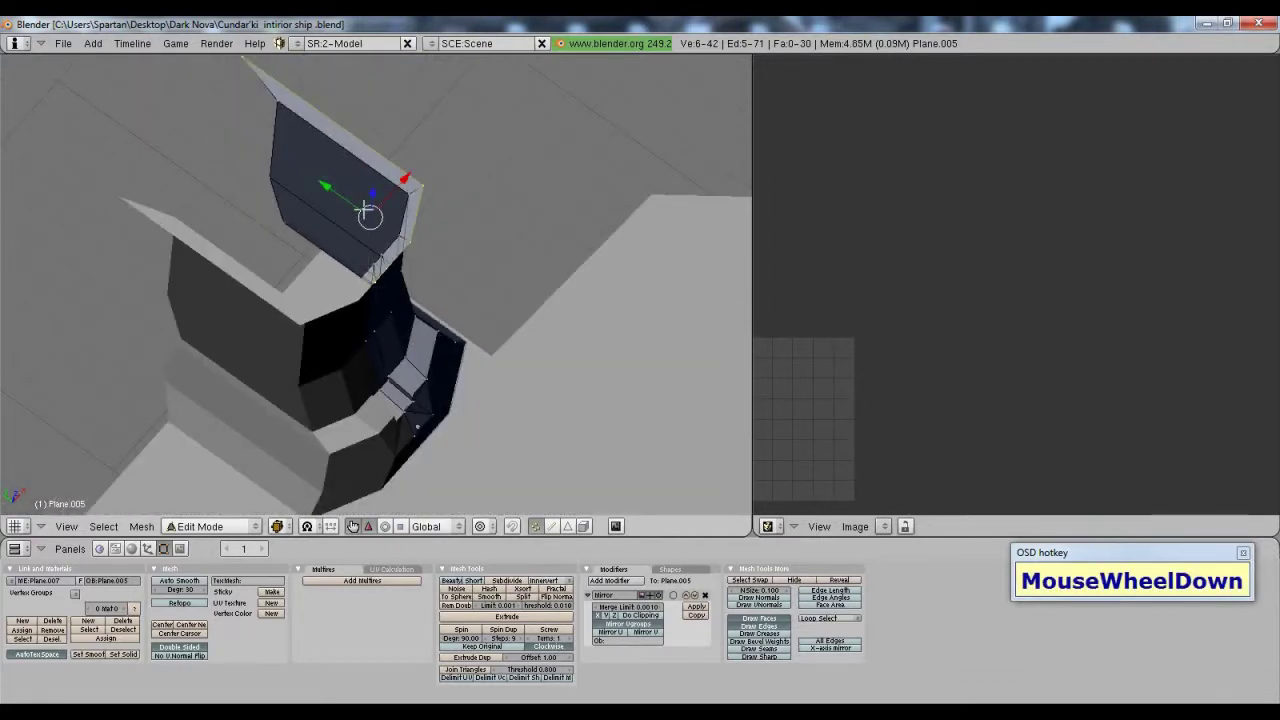
{"action": "left_click_drag", "start_coordinate": [371, 191], "coordinate": [371, 180]}
Step: Move the flared rim's far end vertex about -1.5 along Y, closer to the wall's end
{"action": "middle_click_drag", "start_coordinate": [371, 180], "coordinate": [339, 88]}
{"action": "middle_click_drag", "start_coordinate": [350, 245], "coordinate": [378, 286]}
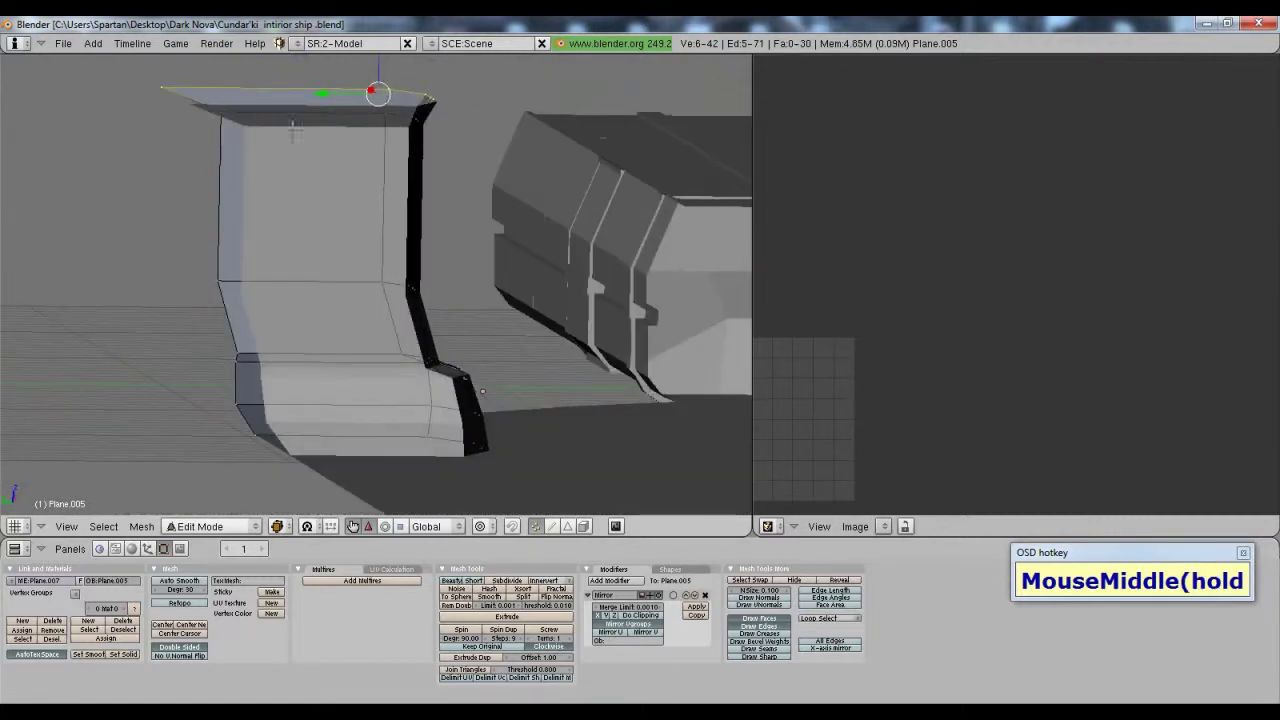
{"action": "left_click_drag", "start_coordinate": [106, 87], "coordinate": [118, 87]}
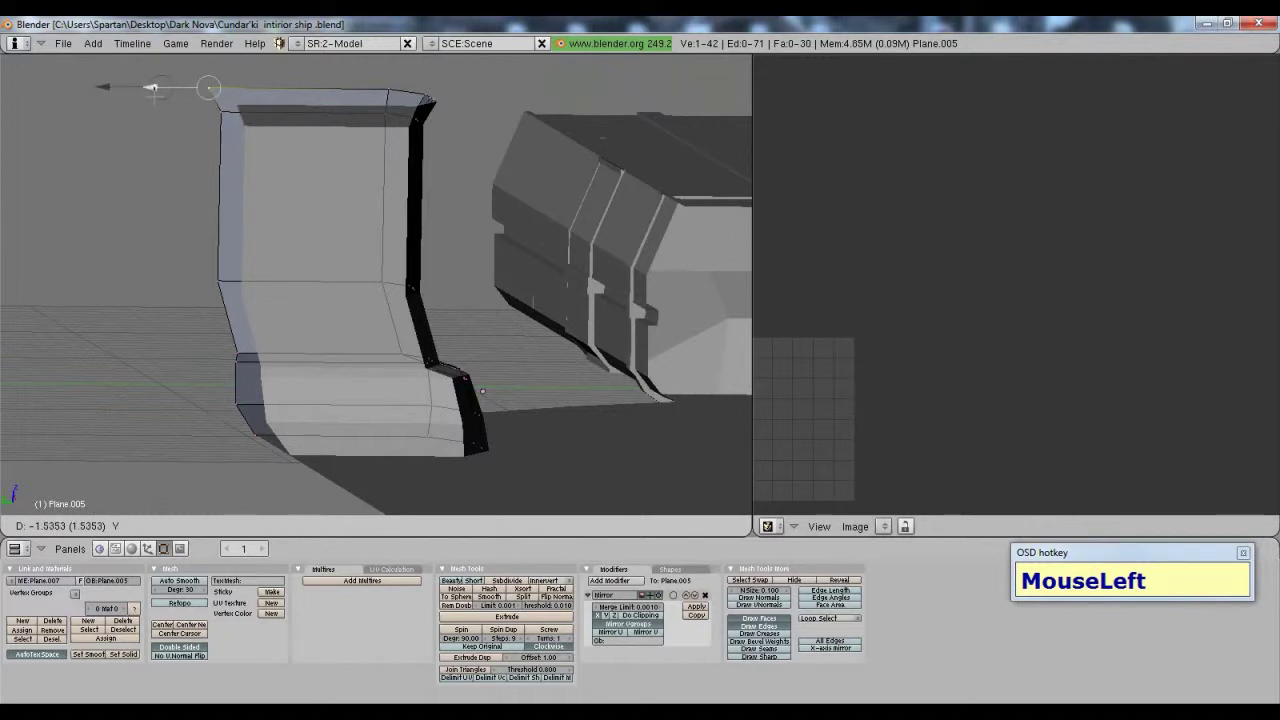
Step: Select the six top-edge vertices of the flared rim and extrude only their edges upward into a second band
{"action": "scroll", "coordinate": [330, 300], "scroll_direction": "down", "scroll_amount": 3}
{"action": "middle_click_drag", "start_coordinate": [330, 300], "coordinate": [370, 320]}
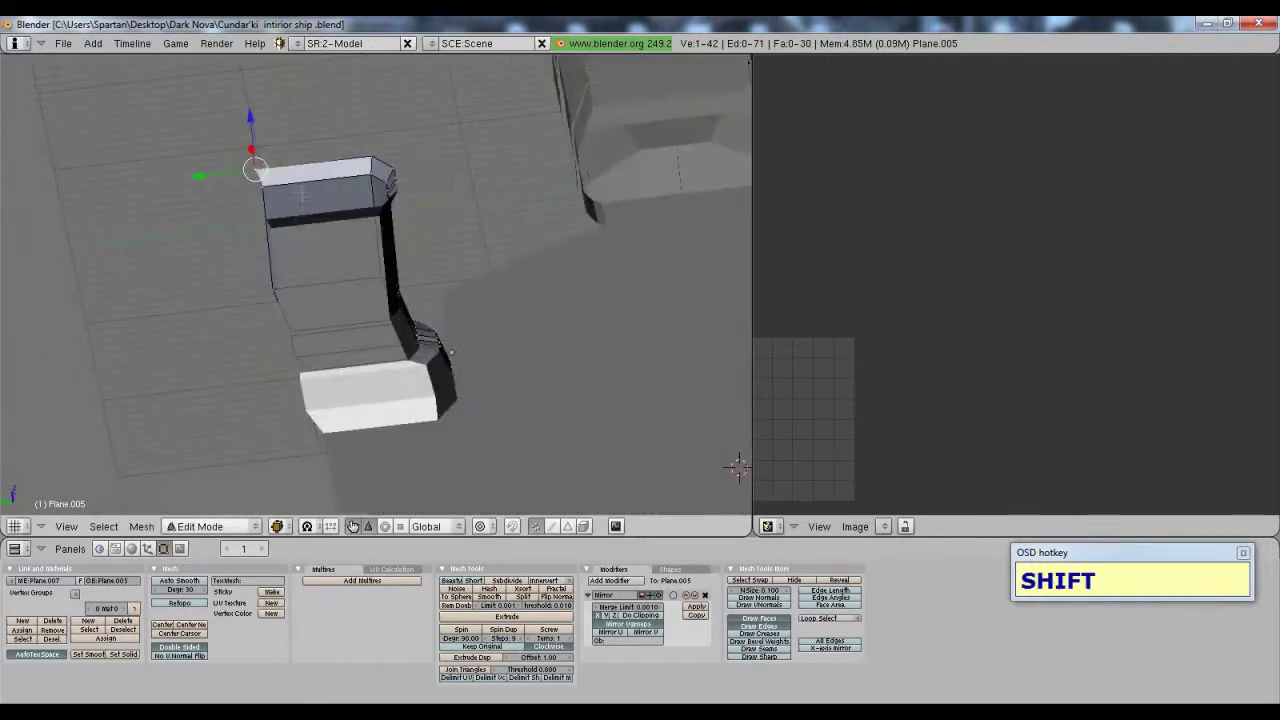
{"action": "scroll", "coordinate": [378, 333], "scroll_direction": "up", "scroll_amount": 5}
{"action": "scroll", "coordinate": [380, 334], "scroll_direction": "up", "scroll_amount": 2}
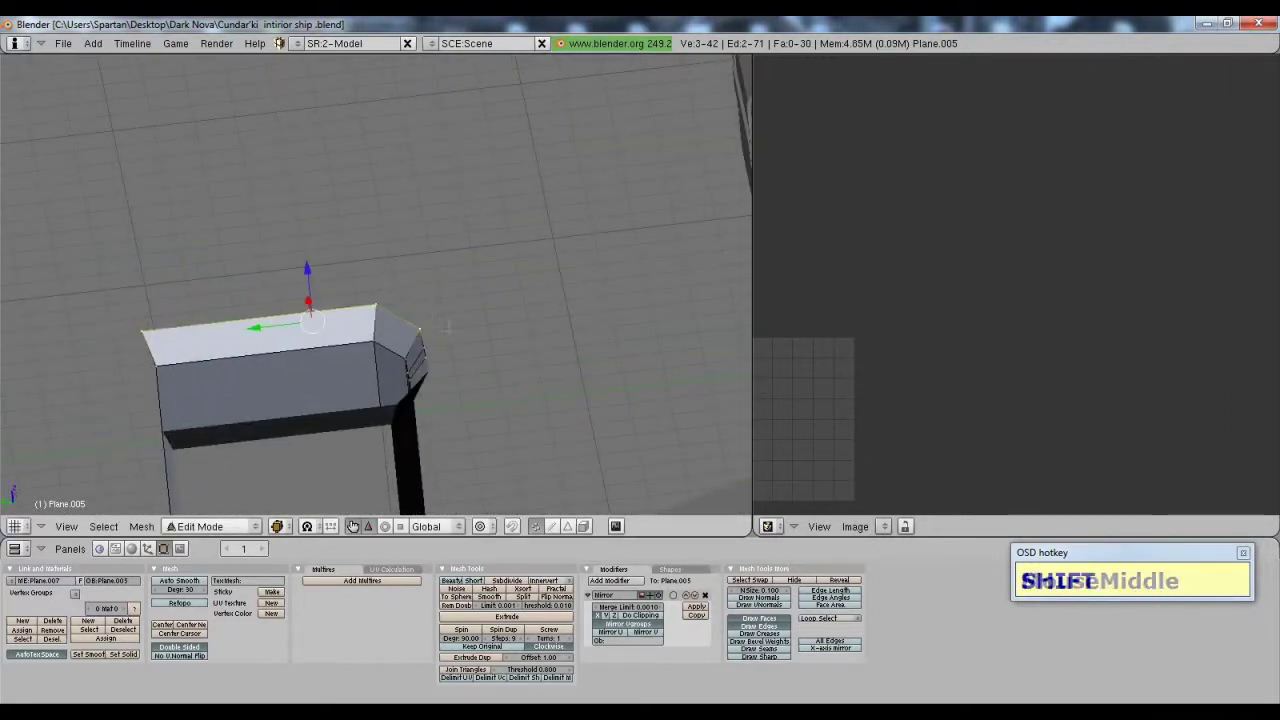
{"action": "middle_click_drag", "start_coordinate": [447, 327], "coordinate": [490, 343]}
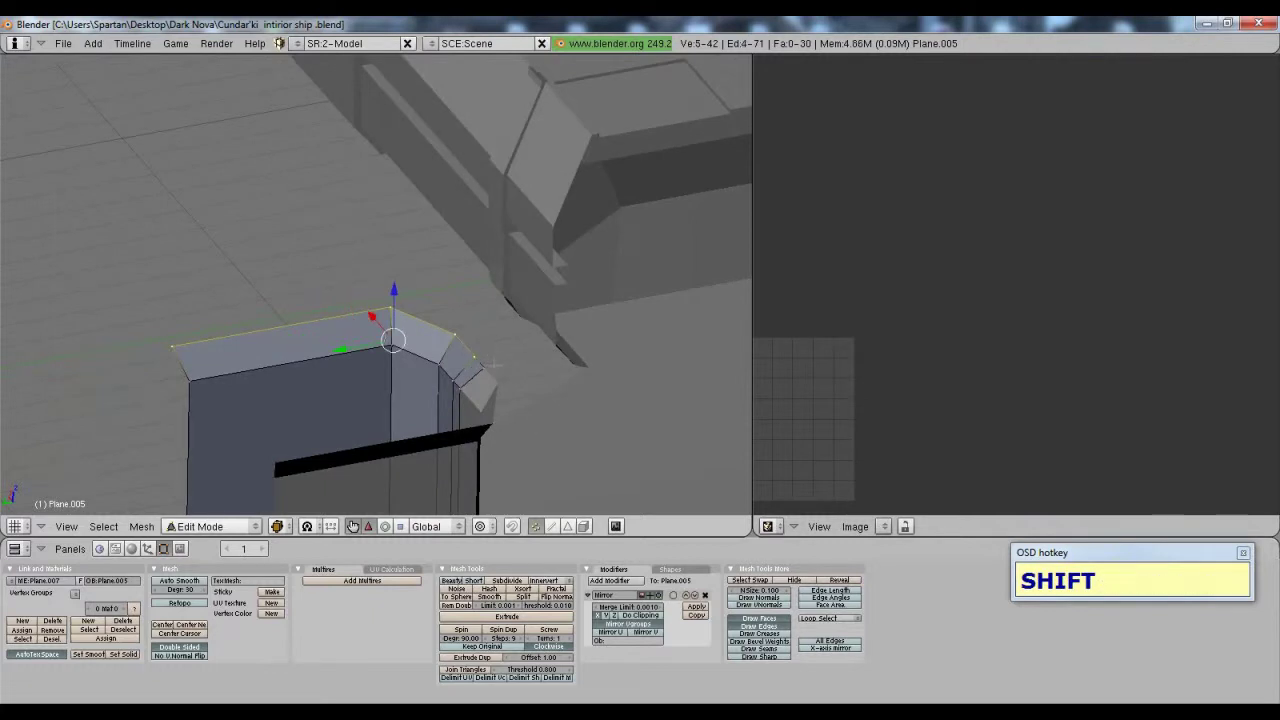
{"action": "middle_click_drag", "start_coordinate": [505, 359], "coordinate": [502, 332]}
{"action": "key", "text": "e"}
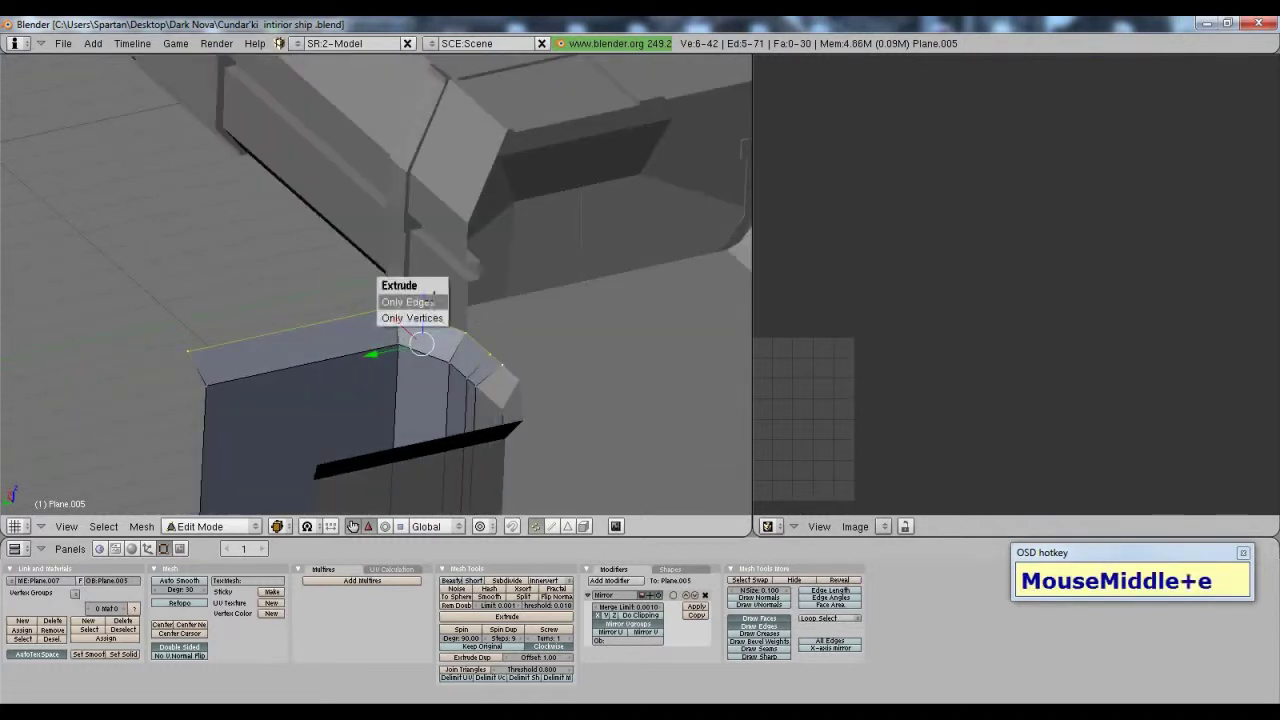
{"action": "left_click", "coordinate": [420, 300]}
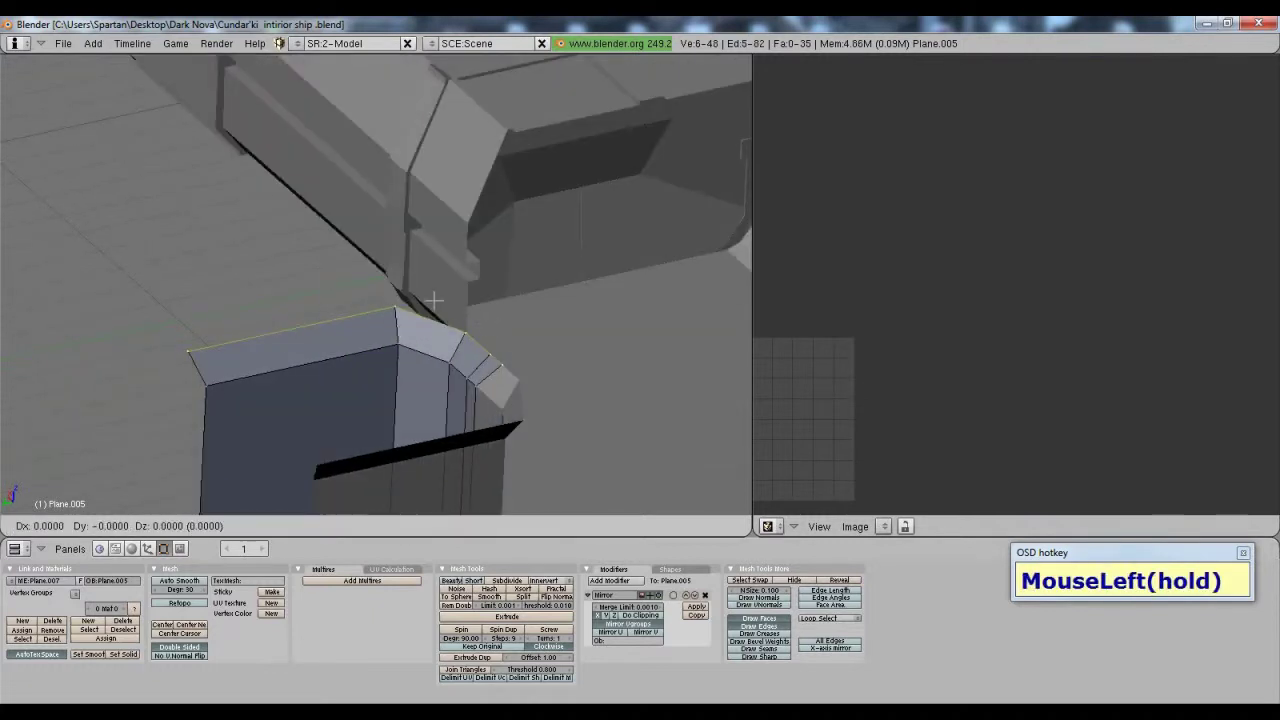
{"action": "left_click", "coordinate": [427, 246]}
Step: Shift the central vertices of the new band and of the rim below it along X to adjust the mirror seam
{"action": "middle_click_drag", "start_coordinate": [460, 290], "coordinate": [468, 329]}
{"action": "middle_click_drag", "start_coordinate": [470, 262], "coordinate": [430, 255]}
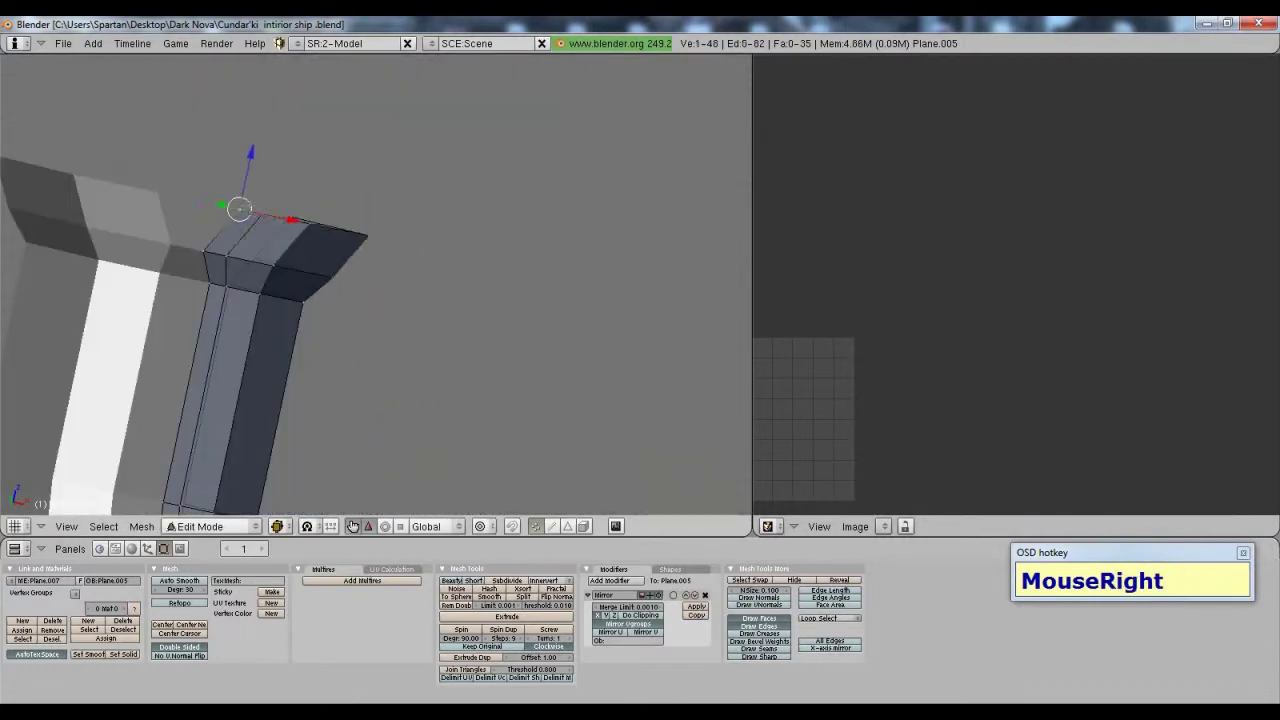
{"action": "middle_click_drag", "start_coordinate": [321, 240], "coordinate": [471, 340], "text": "shift"}
{"action": "scroll", "coordinate": [486, 363], "scroll_direction": "up", "scroll_amount": 4}
{"action": "left_click_drag", "start_coordinate": [478, 250], "coordinate": [429, 253]}
{"action": "middle_click_drag", "start_coordinate": [429, 253], "coordinate": [380, 290]}
{"action": "left_click_drag", "start_coordinate": [325, 320], "coordinate": [305, 319]}
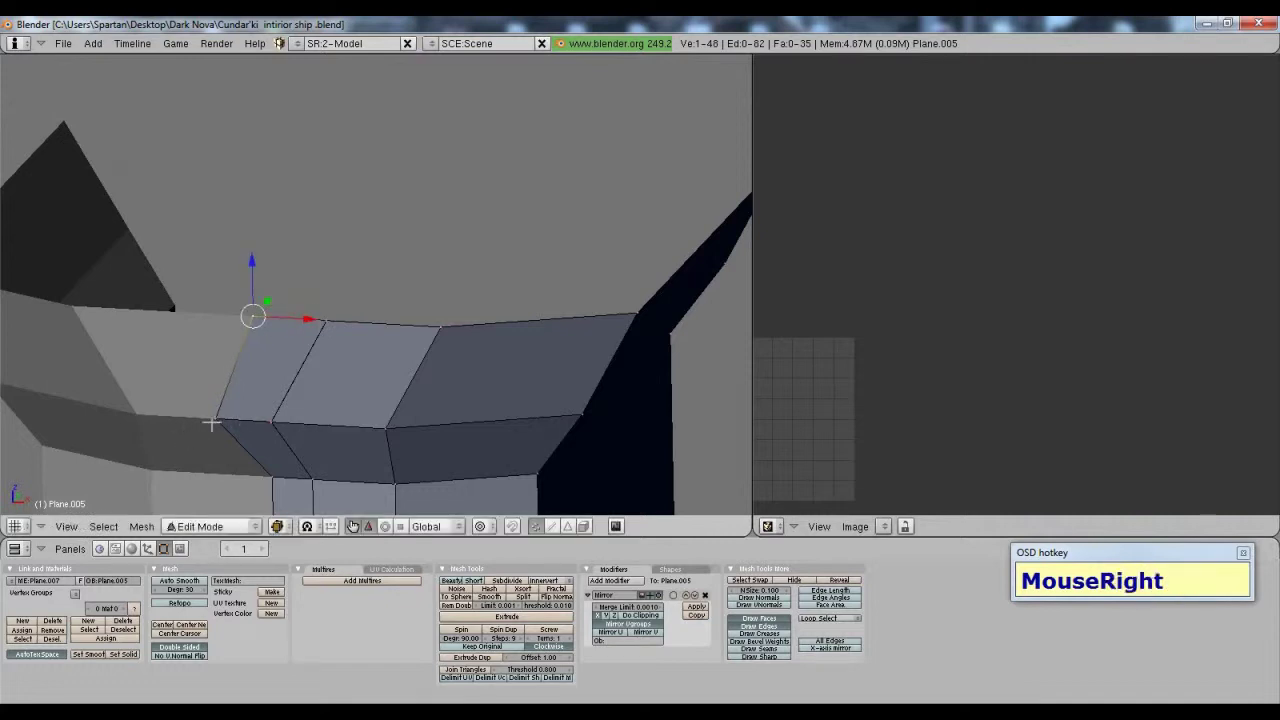
{"action": "right_click", "coordinate": [213, 422]}
{"action": "right_click", "coordinate": [266, 424], "text": "shift"}
{"action": "left_click_drag", "start_coordinate": [302, 426], "coordinate": [348, 425]}
Step: Scale all the vertices of the wall's uppermost edge, and shift its central vertex along X
{"action": "key", "text": "Tab"}
{"action": "scroll", "coordinate": [356, 423], "scroll_direction": "down", "scroll_amount": 2}
{"action": "middle_click_drag", "start_coordinate": [356, 423], "coordinate": [451, 371]}
{"action": "scroll", "coordinate": [424, 412], "scroll_direction": "down", "scroll_amount": 1}
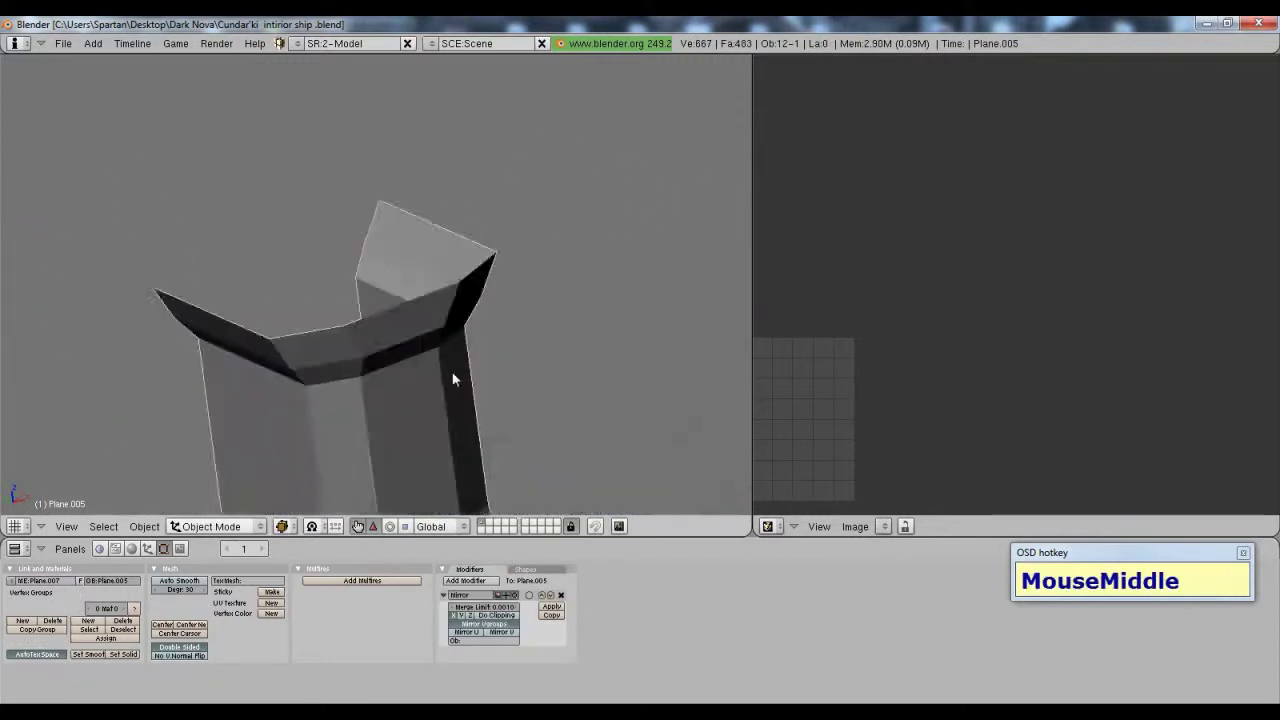
{"action": "scroll", "coordinate": [371, 349], "scroll_direction": "down", "scroll_amount": 2}
{"action": "middle_click_drag", "start_coordinate": [371, 349], "coordinate": [324, 301]}
{"action": "key", "text": "Tab"}
{"action": "scroll", "coordinate": [404, 326], "scroll_direction": "up", "scroll_amount": 2}
{"action": "middle_click_drag", "start_coordinate": [404, 326], "coordinate": [346, 347]}
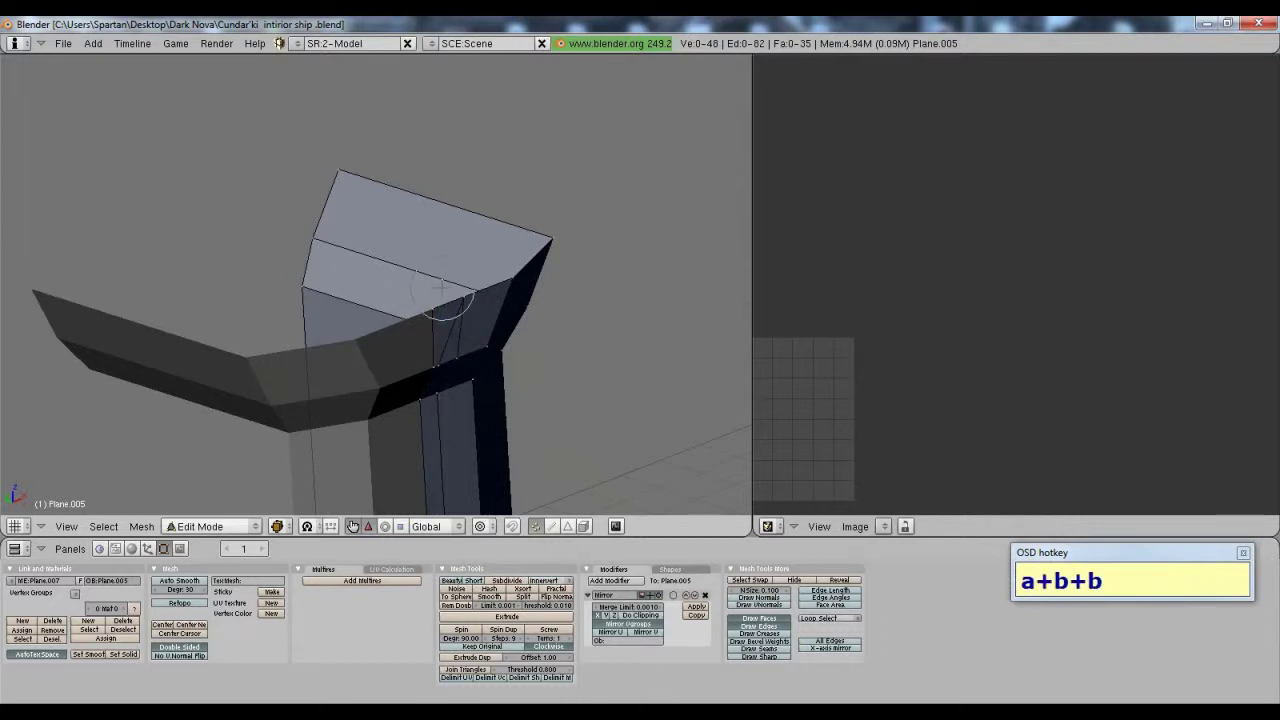
{"action": "left_click_drag", "start_coordinate": [440, 310], "coordinate": [468, 296]}
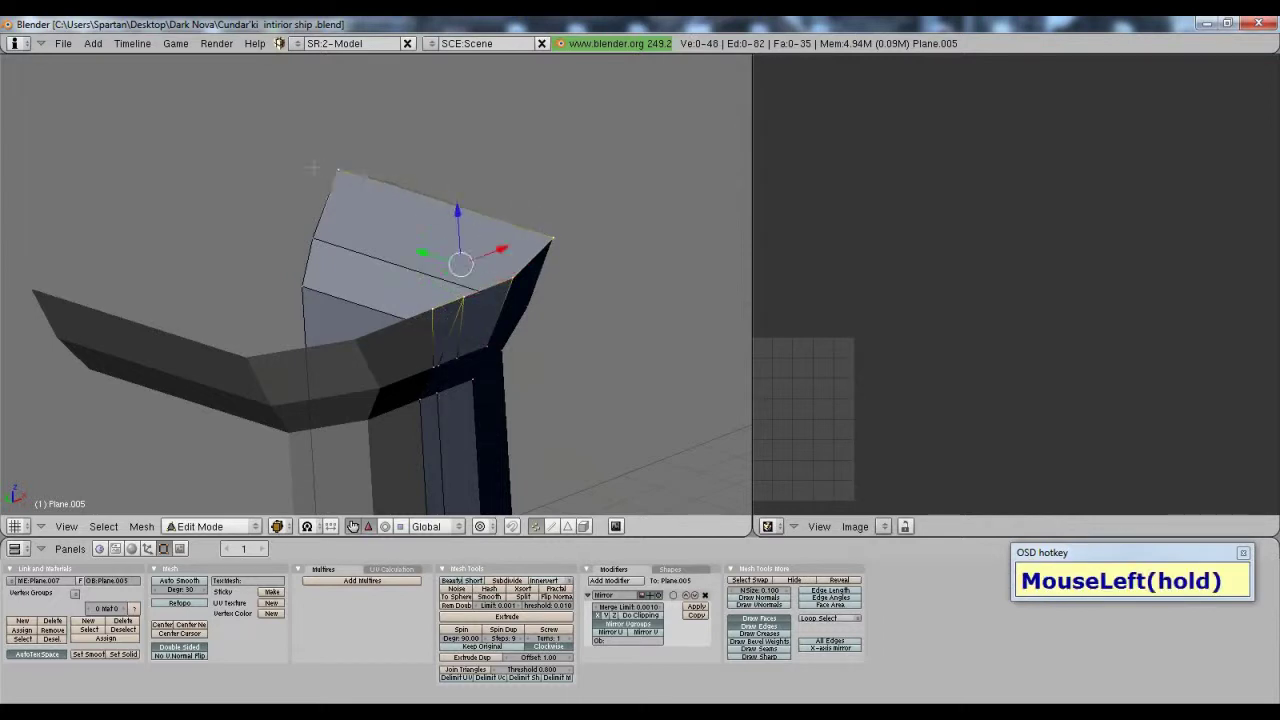
{"action": "key", "text": "s"}
{"action": "left_click", "coordinate": [557, 337]}
{"action": "right_click", "coordinate": [442, 305]}
{"action": "left_click_drag", "start_coordinate": [477, 288], "coordinate": [457, 294]}
Step: Examine the wall section from several angles in relation to the floor and the corridor
{"action": "key", "text": "Tab"}
{"action": "scroll", "coordinate": [457, 294], "scroll_direction": "down", "scroll_amount": 2}
{"action": "middle_click_drag", "start_coordinate": [443, 300], "coordinate": [590, 343]}
{"action": "scroll", "coordinate": [386, 294], "scroll_direction": "down", "scroll_amount": 2}
{"action": "scroll", "coordinate": [434, 417], "scroll_direction": "down", "scroll_amount": 2}
{"action": "scroll", "coordinate": [409, 409], "scroll_direction": "up", "scroll_amount": 1}
{"action": "scroll", "coordinate": [357, 346], "scroll_direction": "down", "scroll_amount": 1}
{"action": "middle_click_drag", "start_coordinate": [357, 346], "coordinate": [325, 297], "text": "shift"}
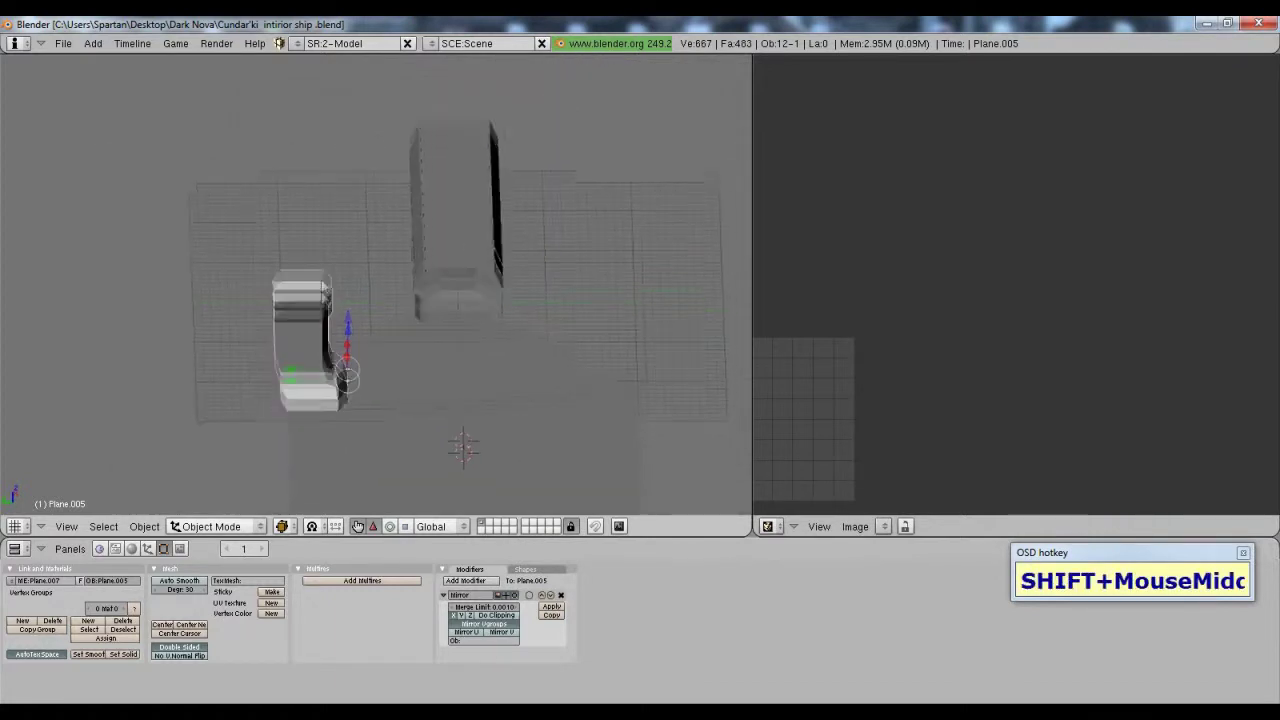
{"action": "scroll", "coordinate": [344, 290], "scroll_direction": "up", "scroll_amount": 3}
{"action": "key", "text": "Tab"}
{"action": "key", "text": "Tab"}
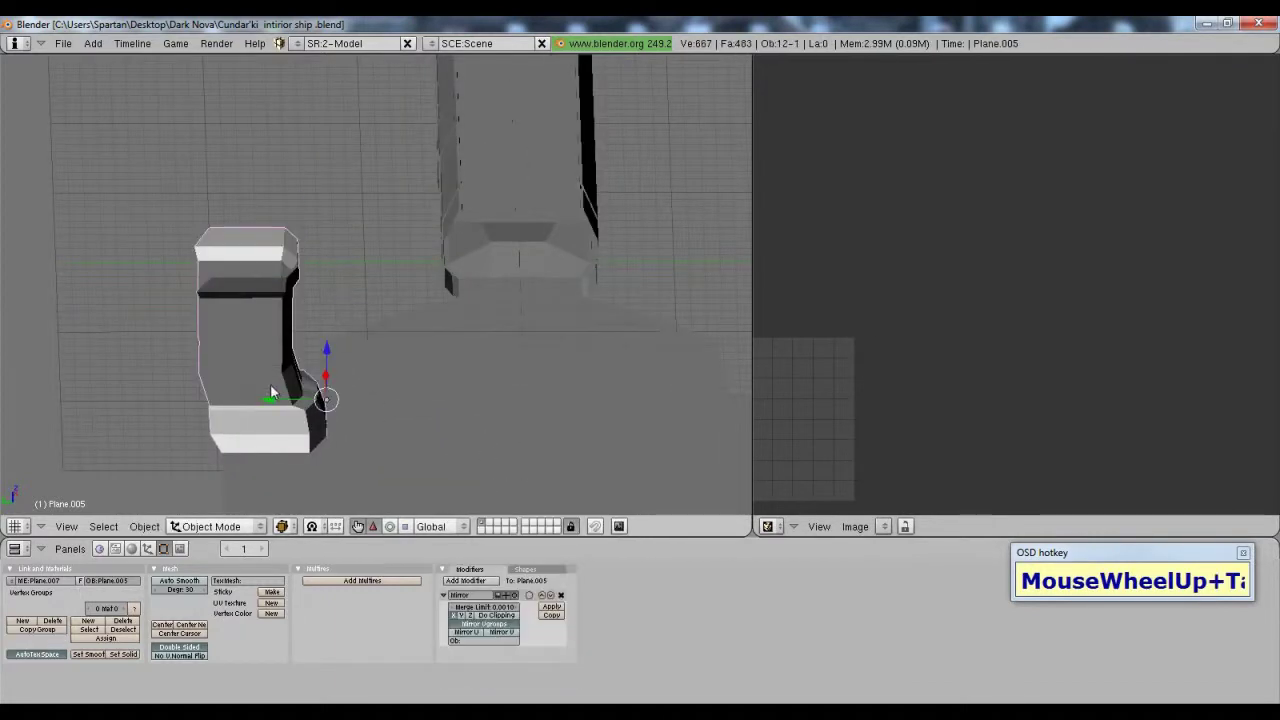
{"action": "right_click", "coordinate": [266, 384]}
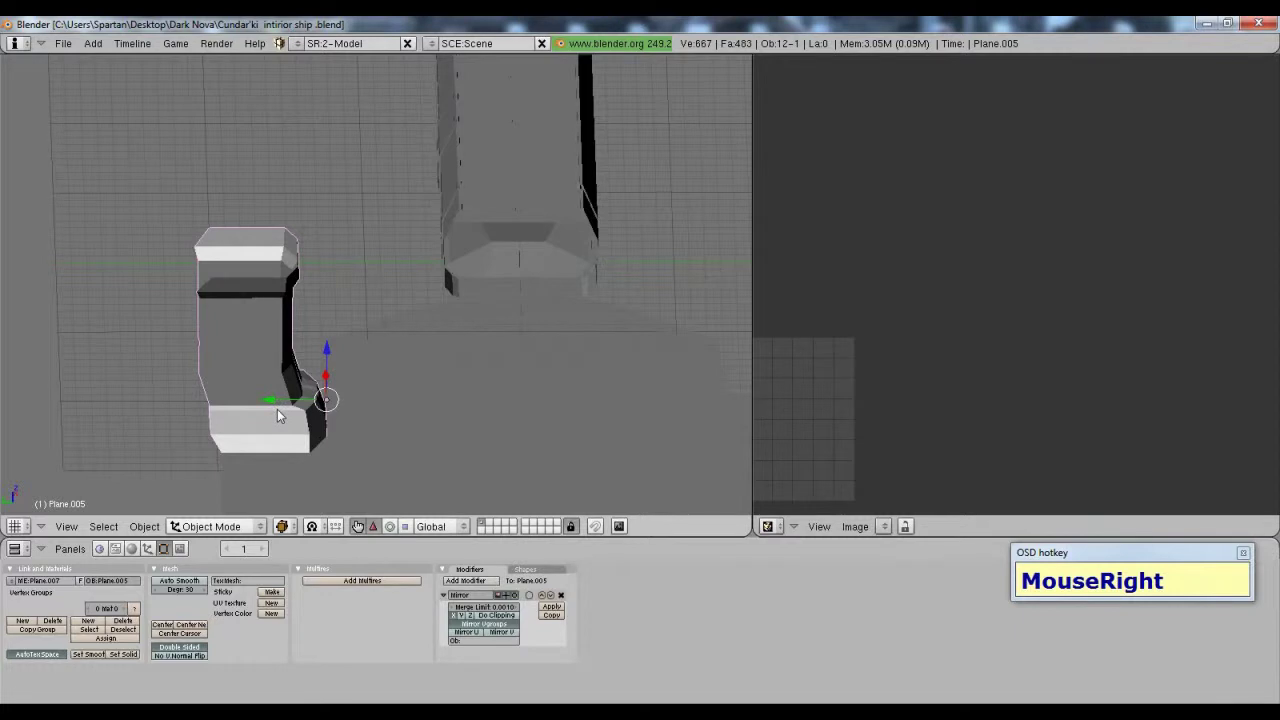
{"action": "middle_click_drag", "start_coordinate": [473, 530], "coordinate": [514, 440]}
{"action": "key", "text": "shift+s"}
{"action": "key", "text": "shift+d"}
{"action": "left_click", "coordinate": [546, 403]}
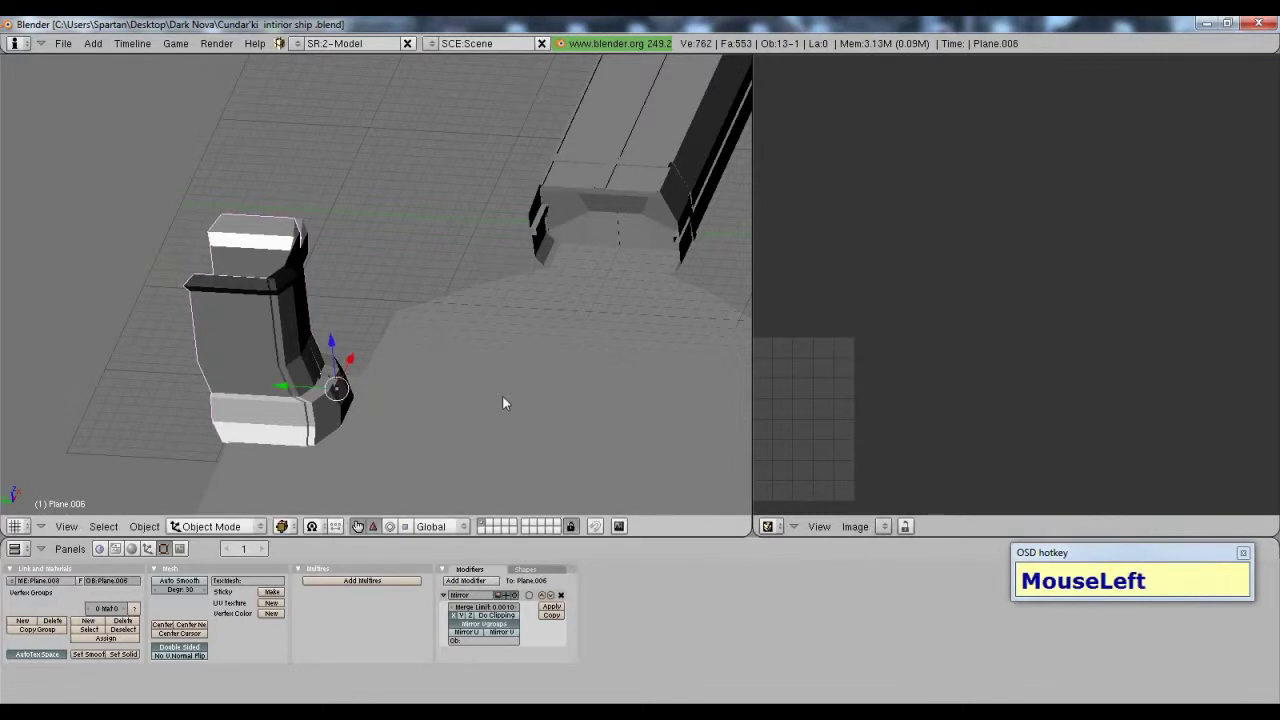
{"action": "key", "text": "ctrl+z"}
Step: Duplicate the wall section and move the copy along Y, clear of the original
{"action": "key", "text": "shift+d"}
{"action": "left_click", "coordinate": [313, 383]}
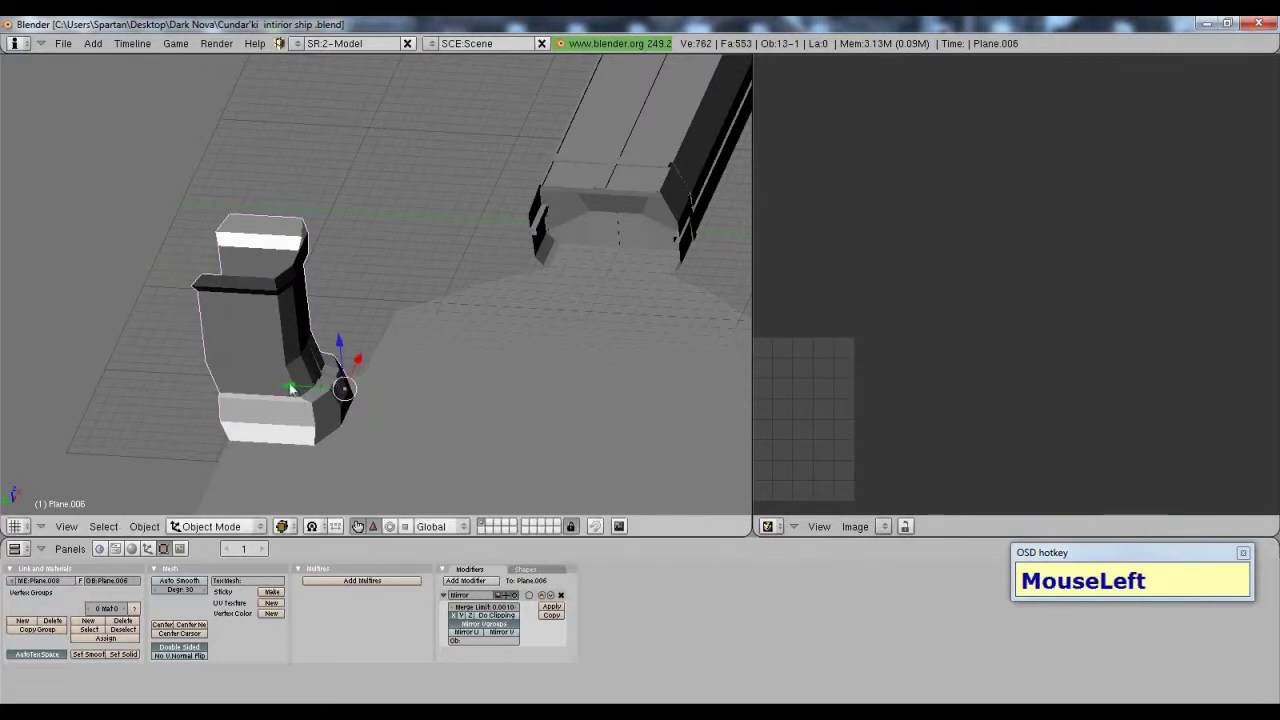
{"action": "key", "text": "shift+d"}
{"action": "left_click", "coordinate": [513, 401]}
Step: Try mirroring the duplicated wall section along its local Y axis, and undo it
{"action": "left_click", "coordinate": [144, 526]}
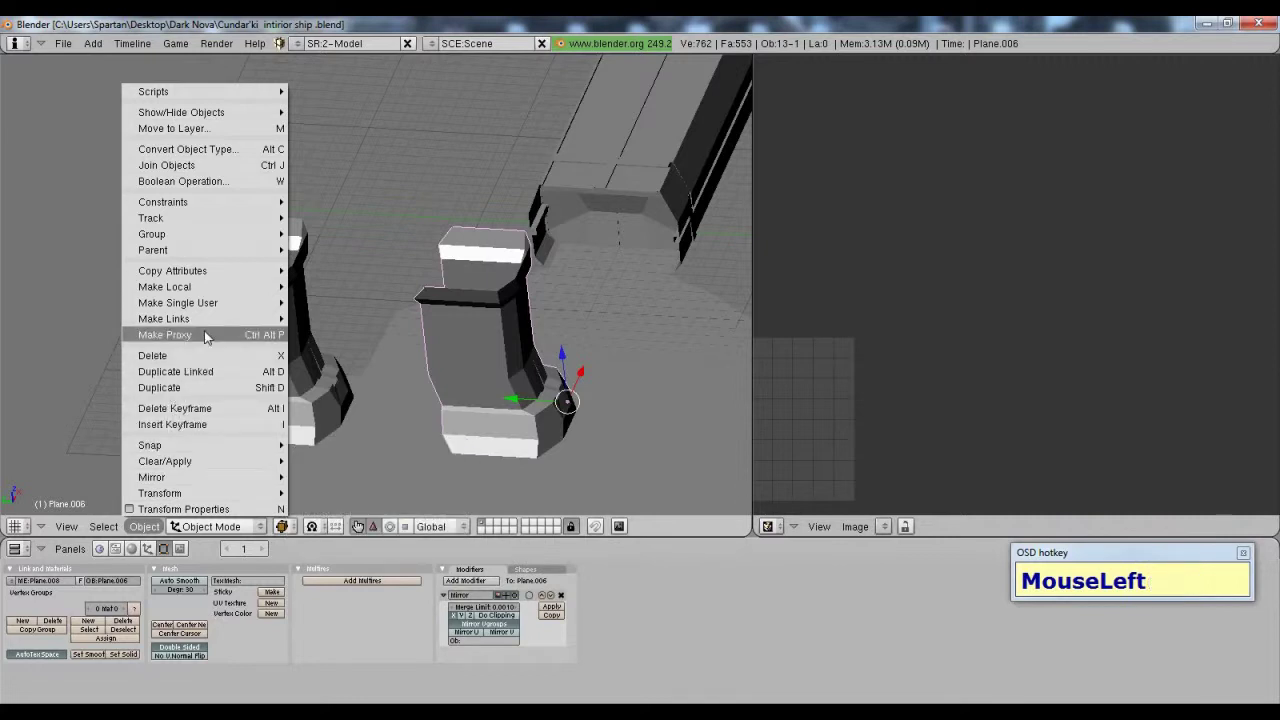
{"action": "mouse_move", "coordinate": [218, 450]}
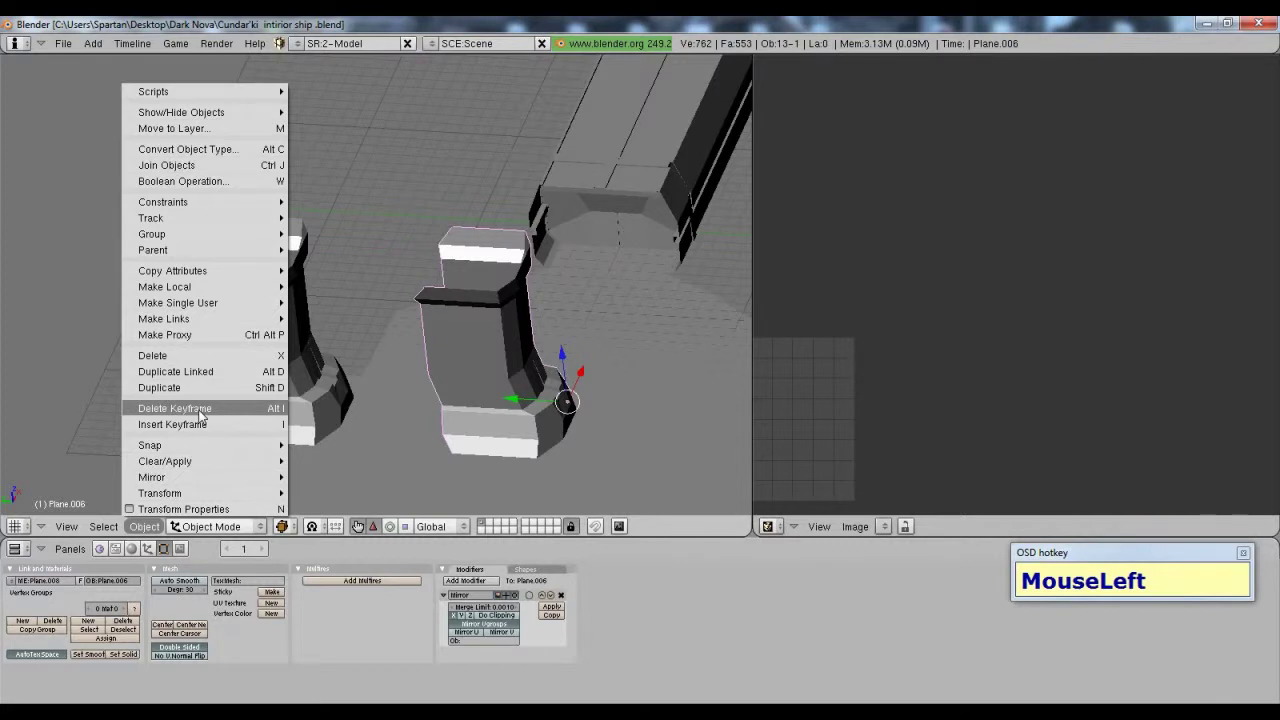
{"action": "mouse_move", "coordinate": [188, 479]}
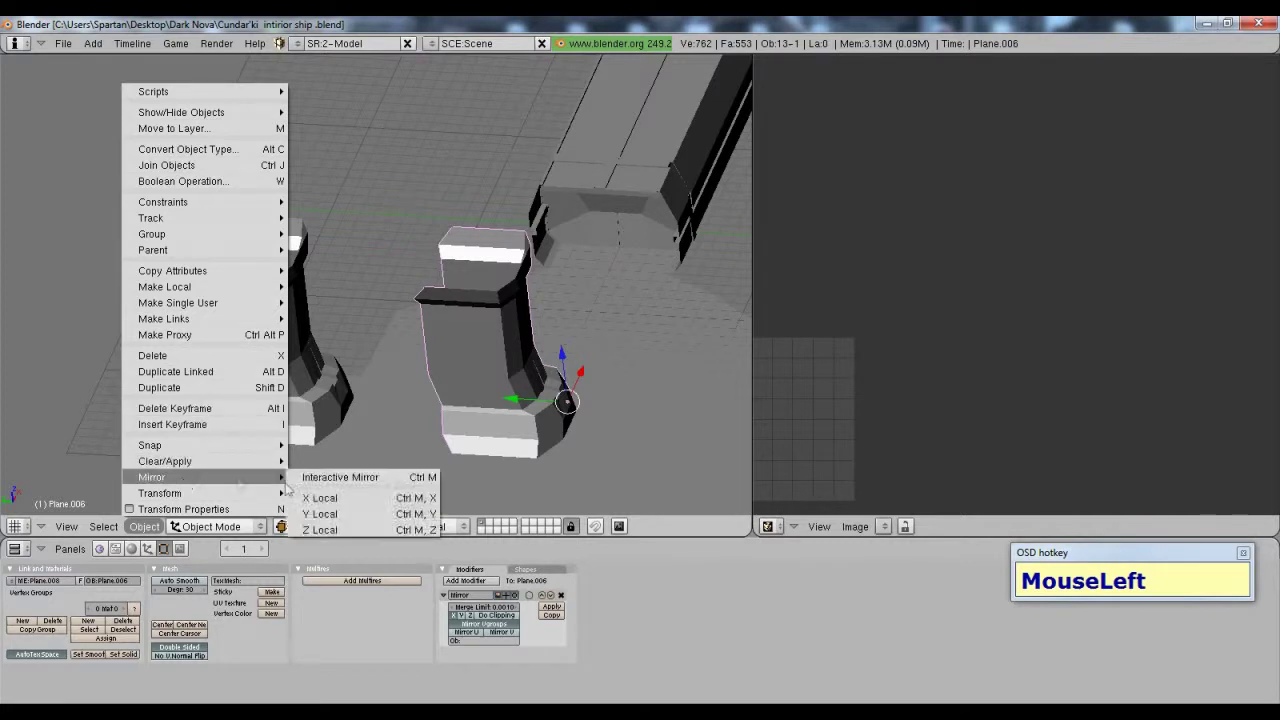
{"action": "left_click", "coordinate": [321, 514]}
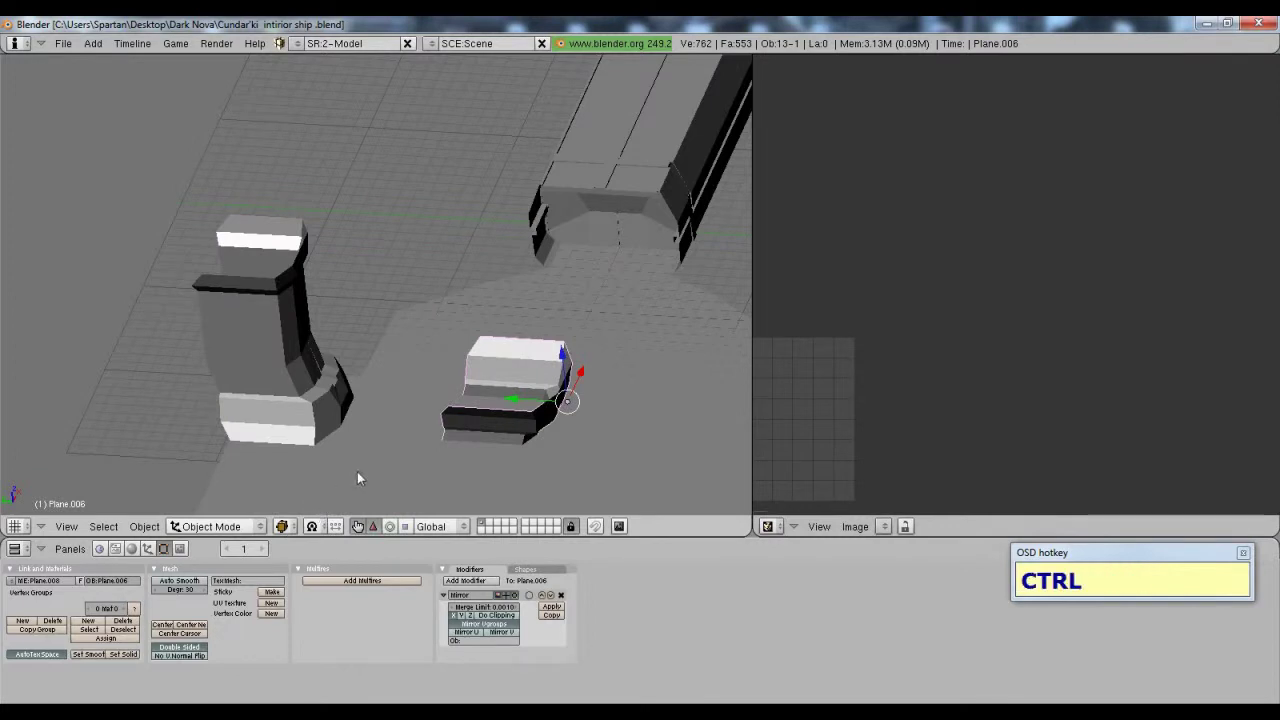
{"action": "key", "text": "ctrl+z"}
Step: Mirror the duplicated wall section along its local X axis
{"action": "left_click", "coordinate": [144, 526]}
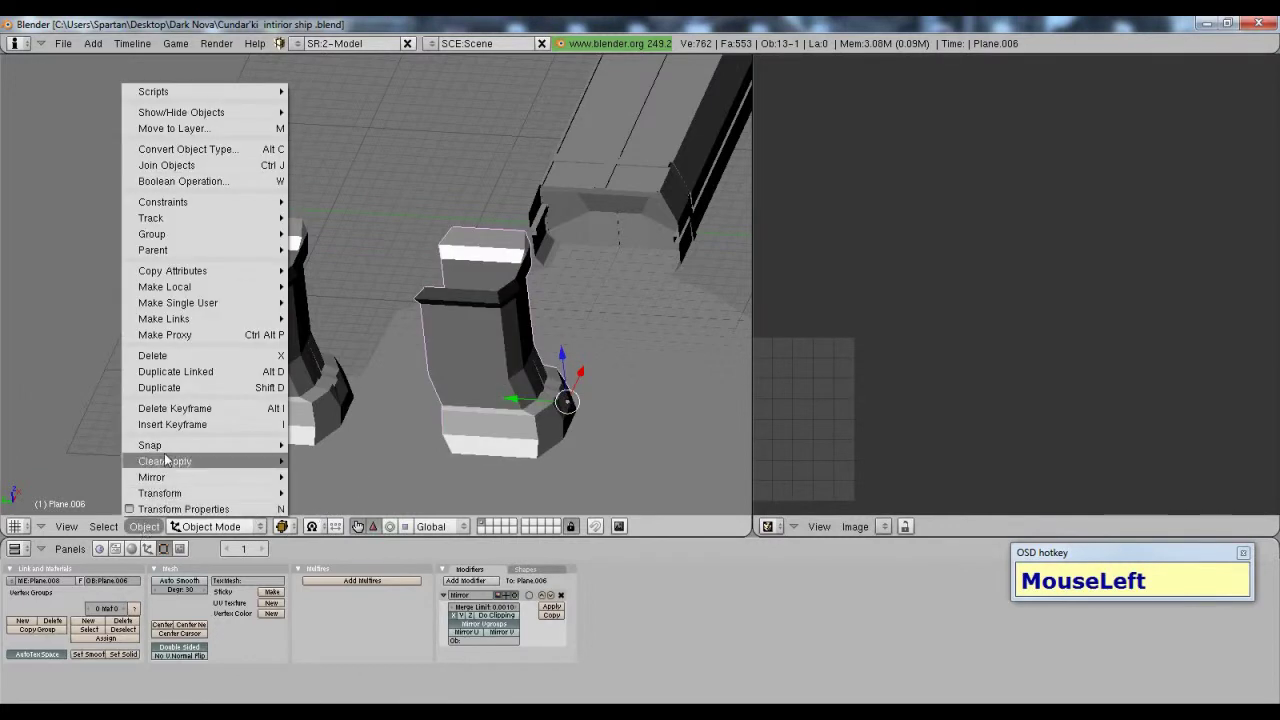
{"action": "mouse_move", "coordinate": [160, 478]}
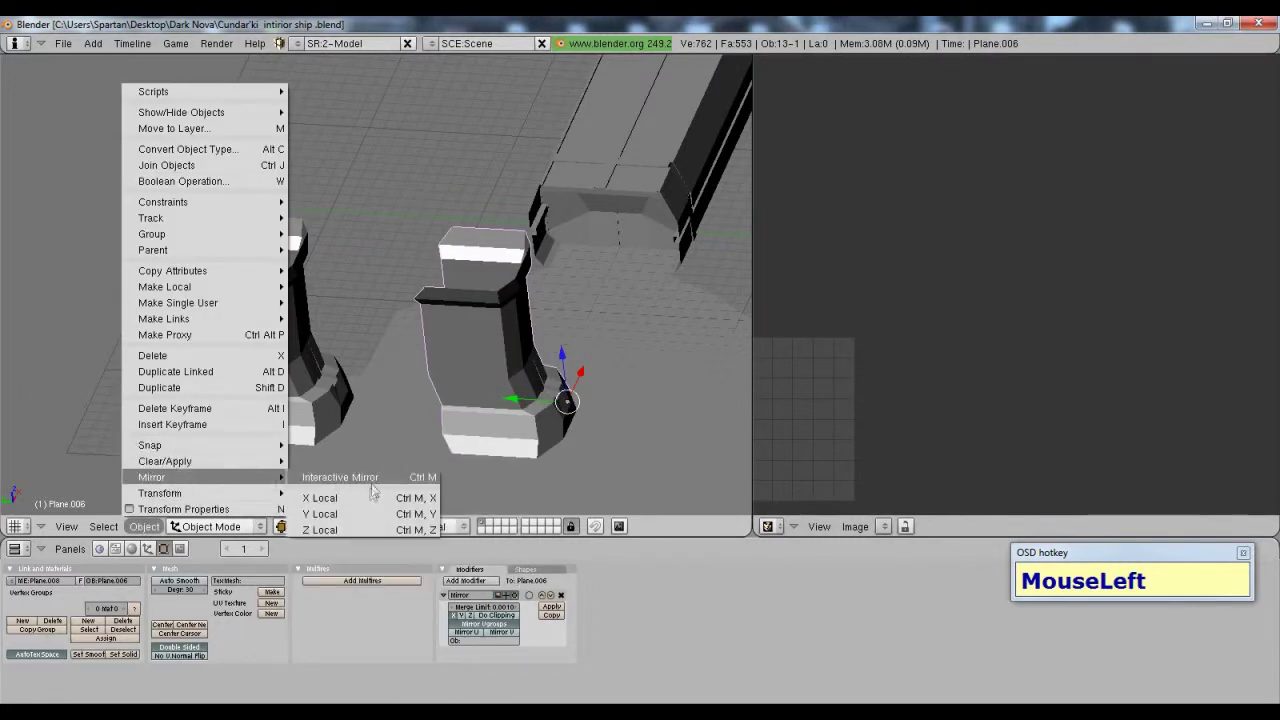
{"action": "left_click", "coordinate": [353, 498]}
{"action": "scroll", "coordinate": [600, 420], "scroll_direction": "down", "scroll_amount": 2}
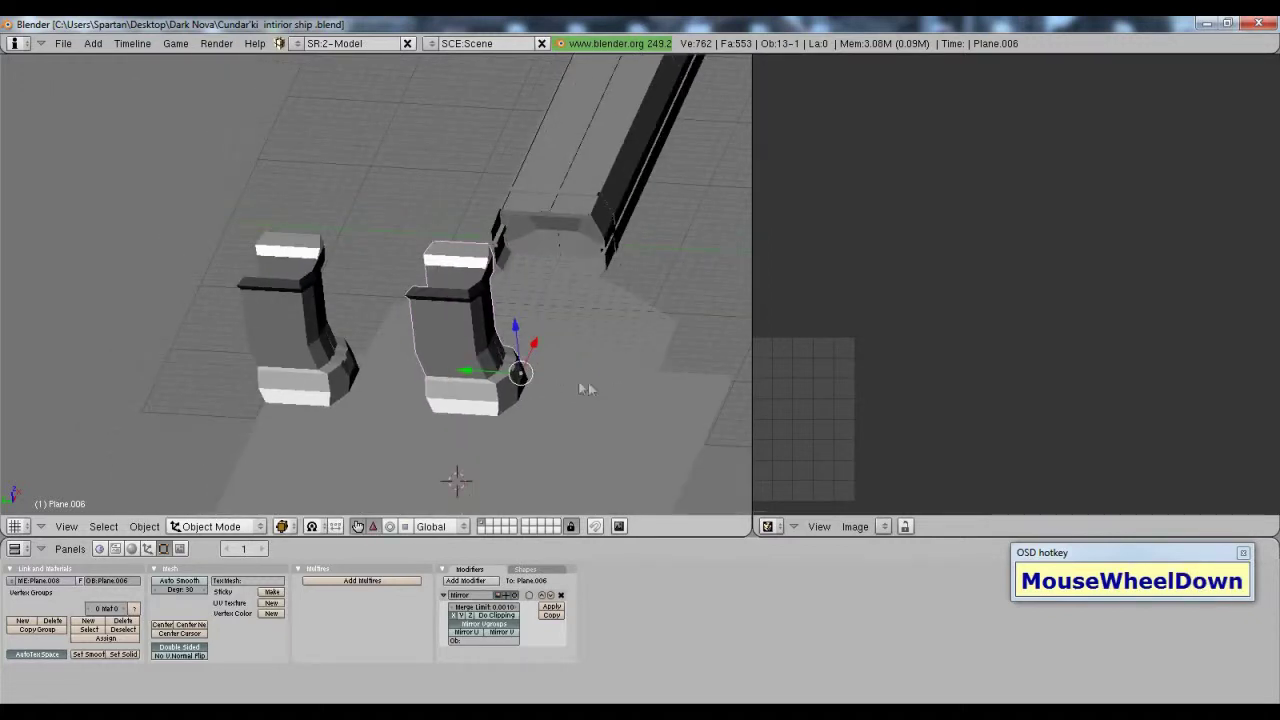
Step: Rotate the duplicated wall section 180 degrees in the top view and move it along Y to the opposite floor edge
{"action": "left_click", "coordinate": [66, 526]}
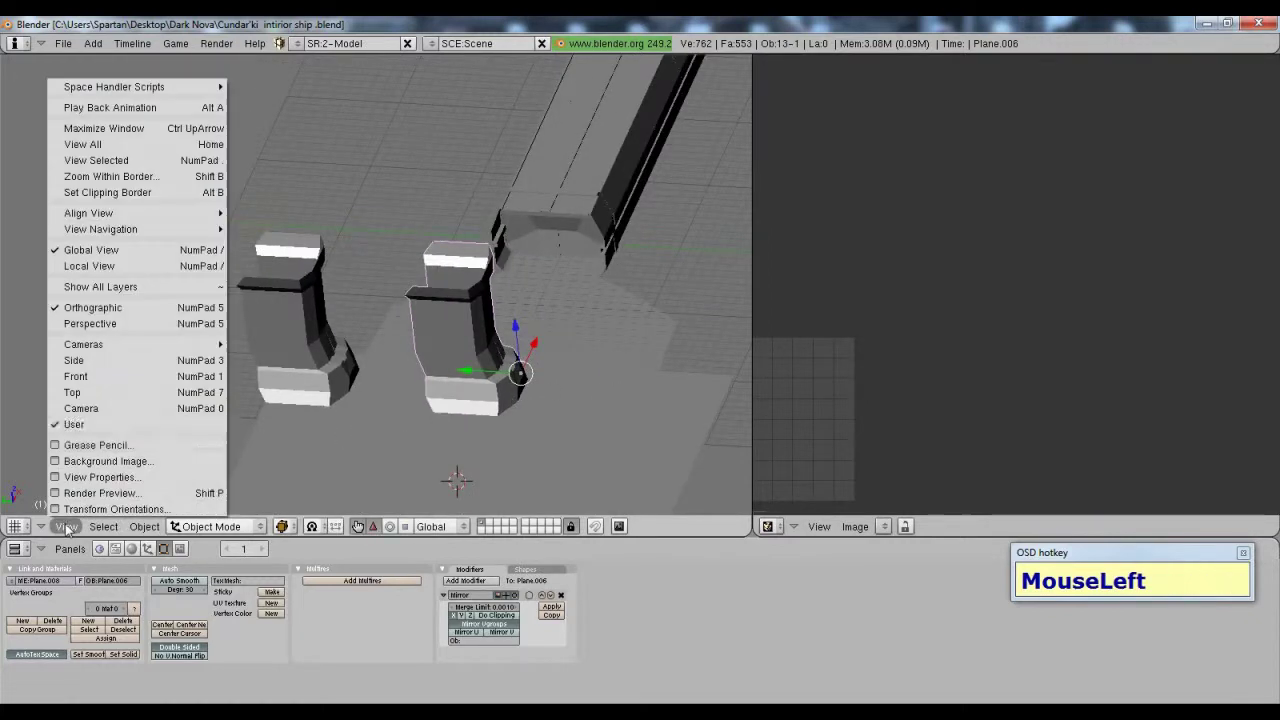
{"action": "left_click", "coordinate": [86, 398]}
{"action": "type", "text": "r"}
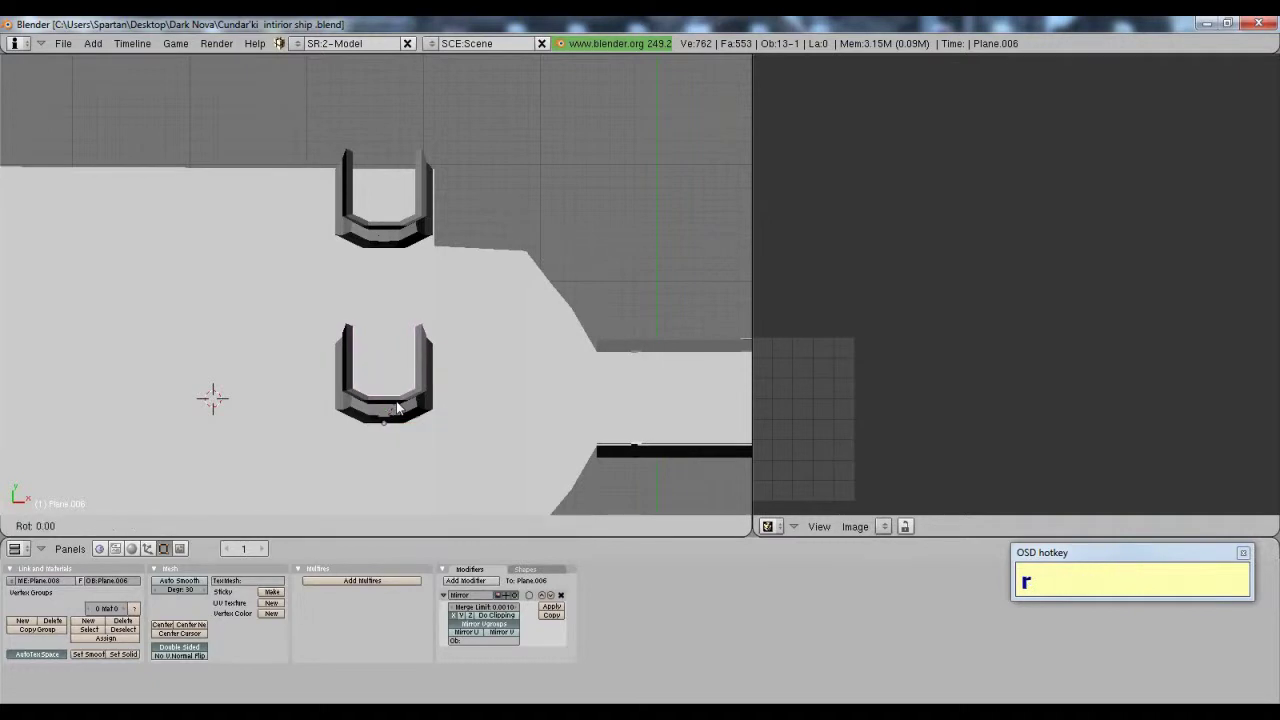
{"action": "type", "text": "180"}
{"action": "left_click", "coordinate": [440, 404]}
{"action": "middle_click_drag", "start_coordinate": [440, 404], "coordinate": [482, 358]}
{"action": "scroll", "coordinate": [425, 318], "scroll_direction": "up", "scroll_amount": 2}
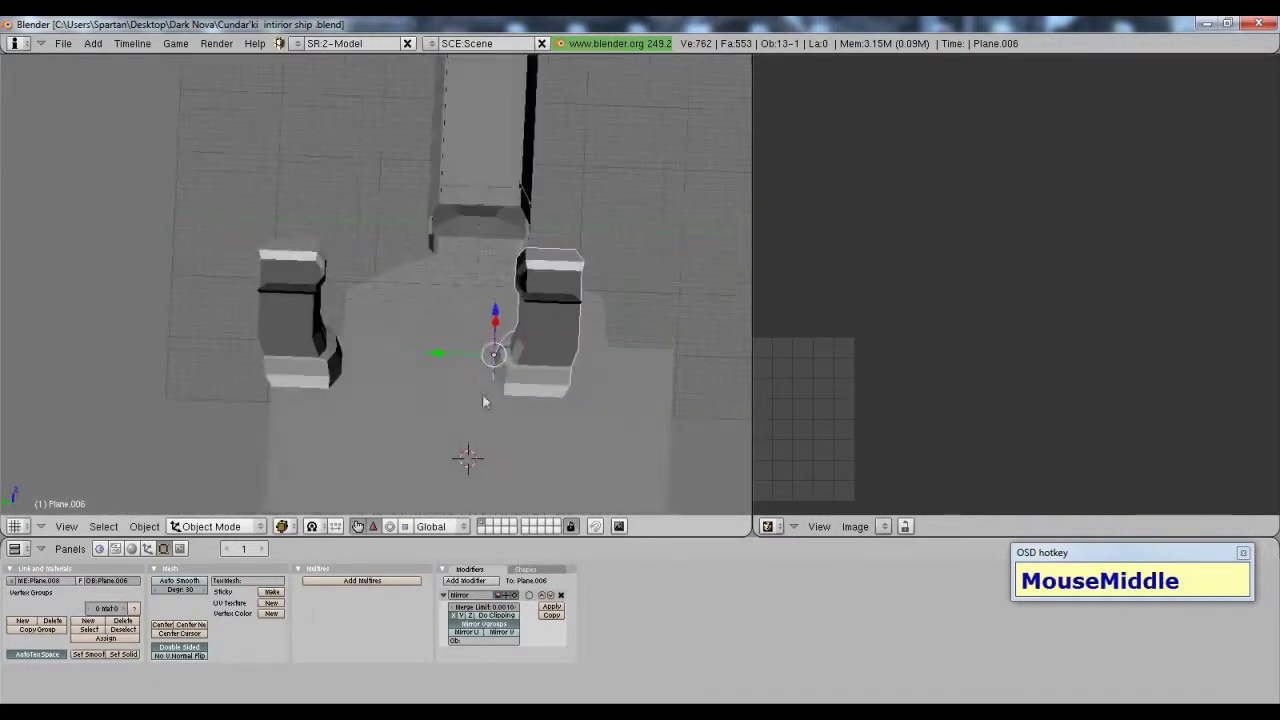
{"action": "left_click_drag", "start_coordinate": [440, 352], "coordinate": [545, 350]}
Step: Duplicate the opposite wall section and move the copy along X, further along the same floor edge
{"action": "scroll", "coordinate": [494, 340], "scroll_direction": "down", "scroll_amount": 2}
{"action": "middle_click_drag", "start_coordinate": [494, 340], "coordinate": [465, 372]}
{"action": "scroll", "coordinate": [418, 266], "scroll_direction": "up", "scroll_amount": 2}
{"action": "key", "text": "shift+d"}
{"action": "left_click", "coordinate": [465, 374]}
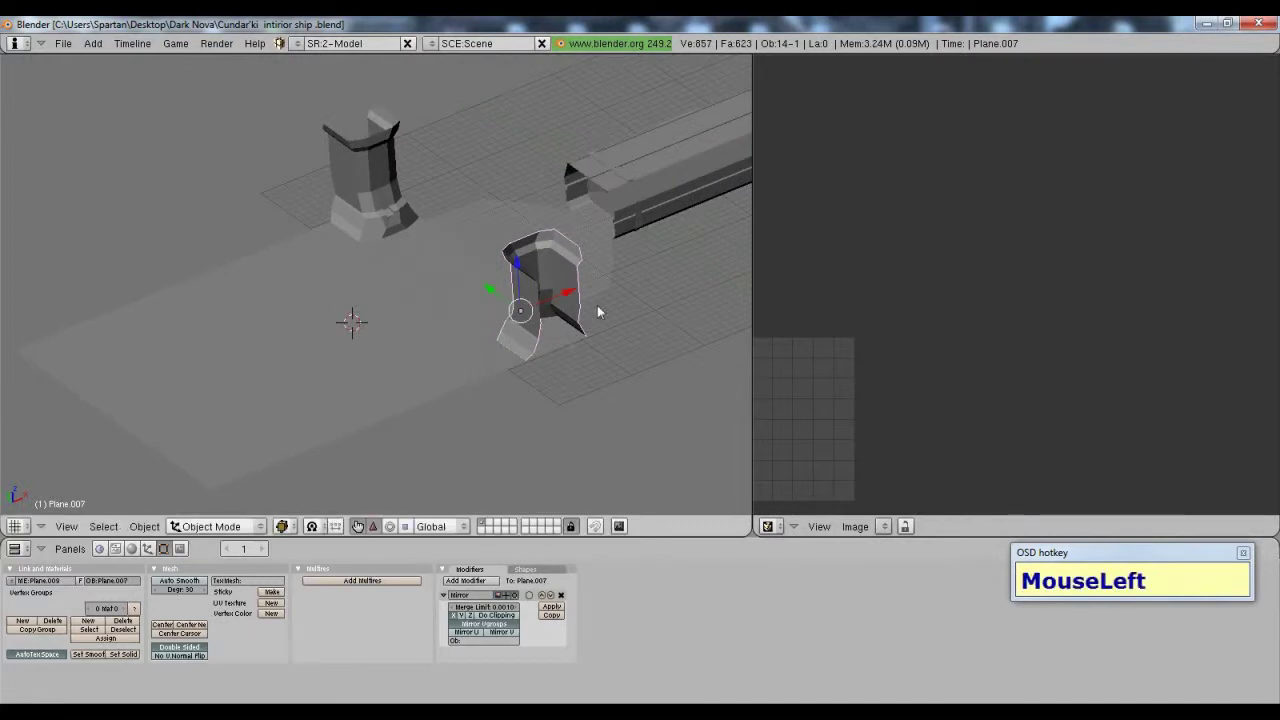
{"action": "left_click_drag", "start_coordinate": [575, 293], "coordinate": [432, 341]}
Step: Duplicate the original wall section and, in front wireframe view, move the copy along X to line up with the opposite one
{"action": "right_click", "coordinate": [418, 184]}
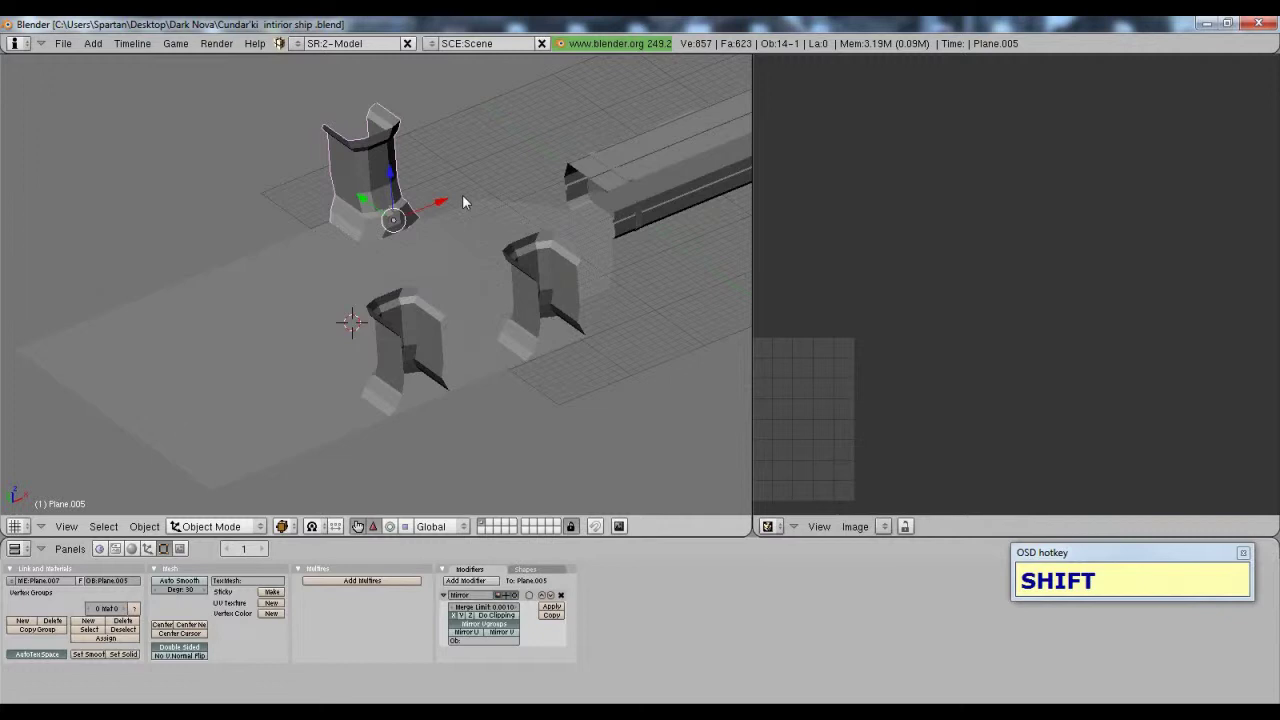
{"action": "key", "text": "shift+d"}
{"action": "left_click", "coordinate": [462, 194]}
{"action": "left_click", "coordinate": [66, 526]}
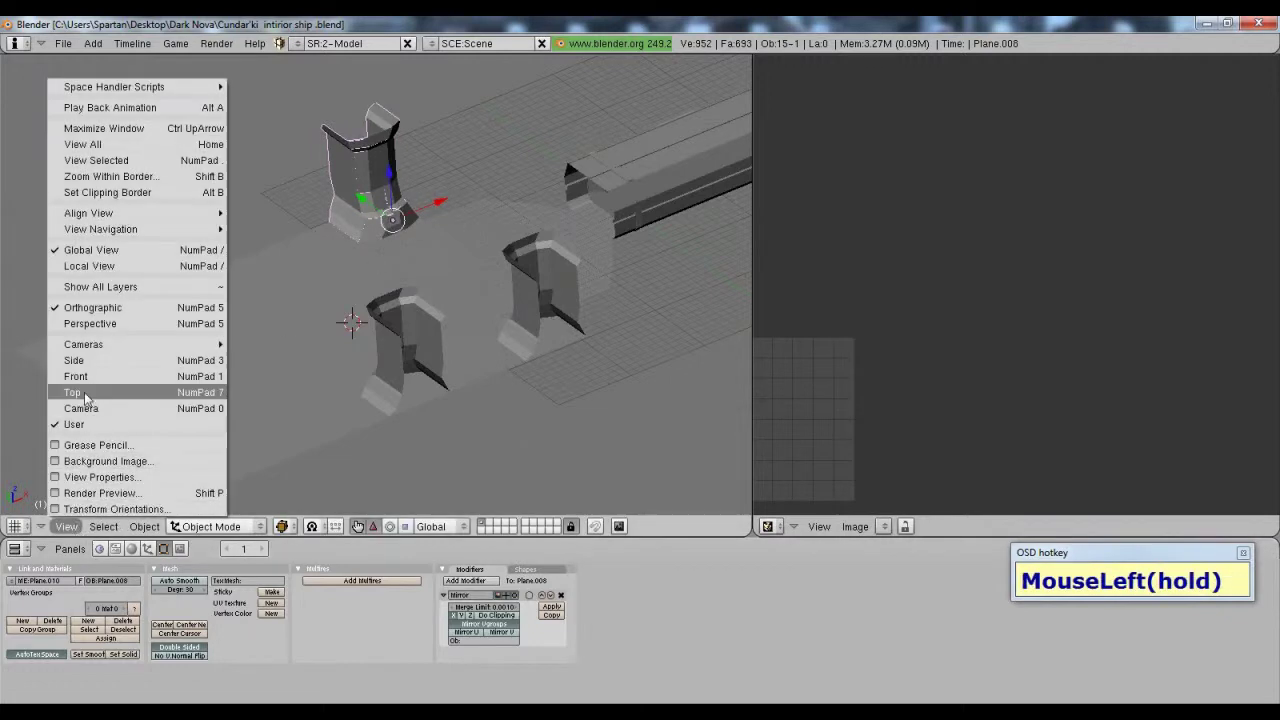
{"action": "left_click", "coordinate": [82, 379]}
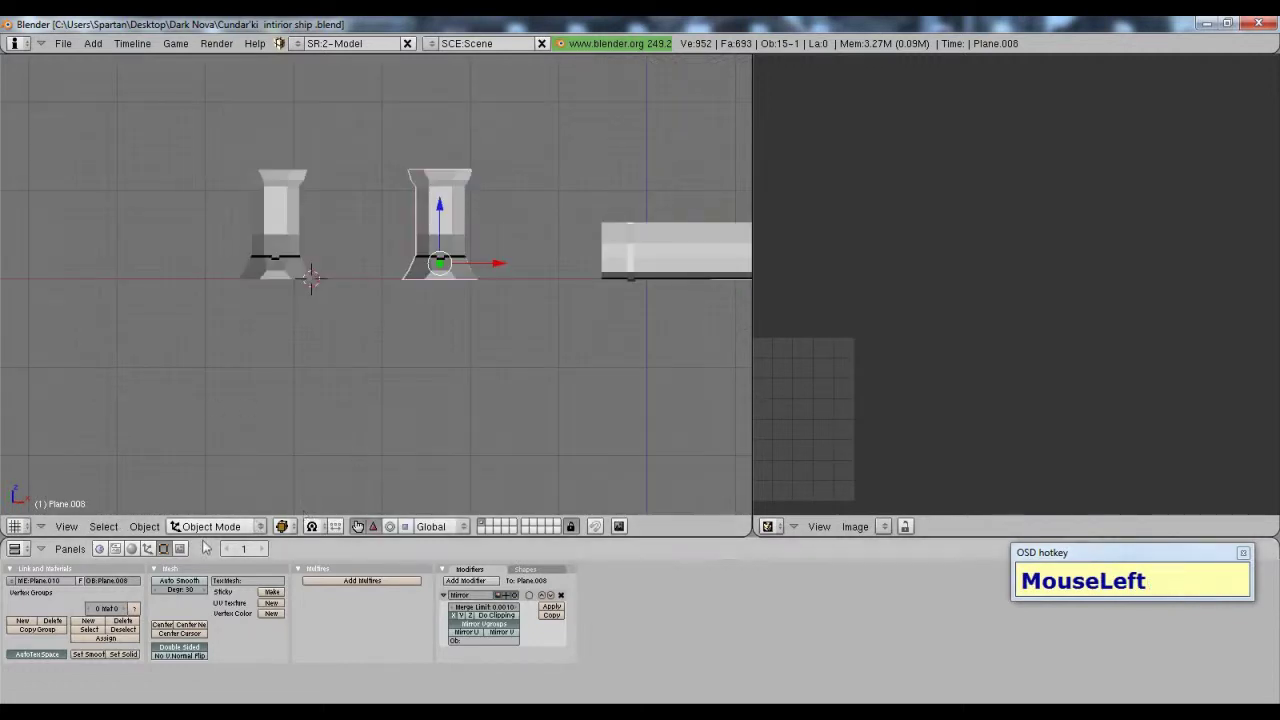
{"action": "left_click", "coordinate": [282, 526]}
{"action": "left_click", "coordinate": [291, 494]}
{"action": "scroll", "coordinate": [461, 342], "scroll_direction": "up", "scroll_amount": 3, "text": "shift"}
{"action": "scroll", "coordinate": [566, 428], "scroll_direction": "up", "scroll_amount": 3}
{"action": "left_click_drag", "start_coordinate": [566, 428], "coordinate": [234, 425]}
Step: Compare the arrangement of the four wall sections with the captain's bridge concept art
{"action": "middle_click_drag", "start_coordinate": [300, 346], "coordinate": [457, 463]}
{"action": "key", "text": "Tab"}
{"action": "middle_click_drag", "start_coordinate": [417, 392], "coordinate": [390, 300]}
{"action": "scroll", "coordinate": [390, 300], "scroll_direction": "up", "scroll_amount": 3}
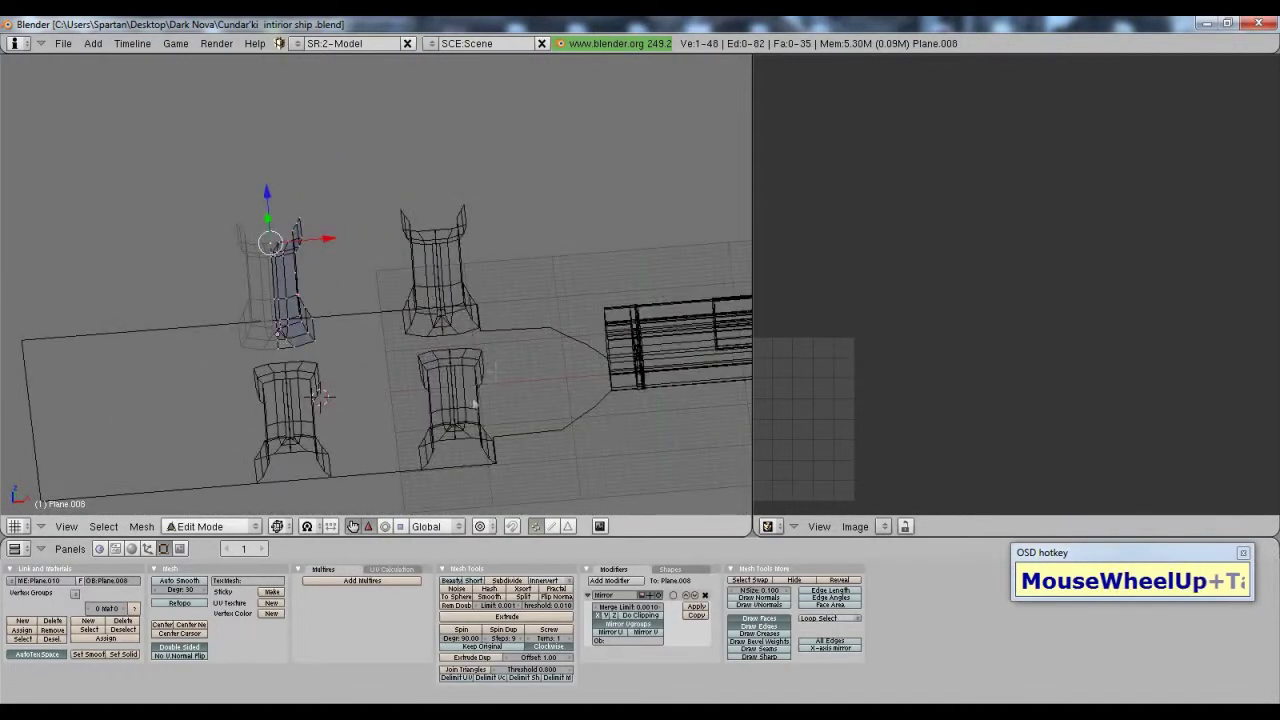
{"action": "key", "text": "Tab"}
{"action": "left_click", "coordinate": [660, 710]}
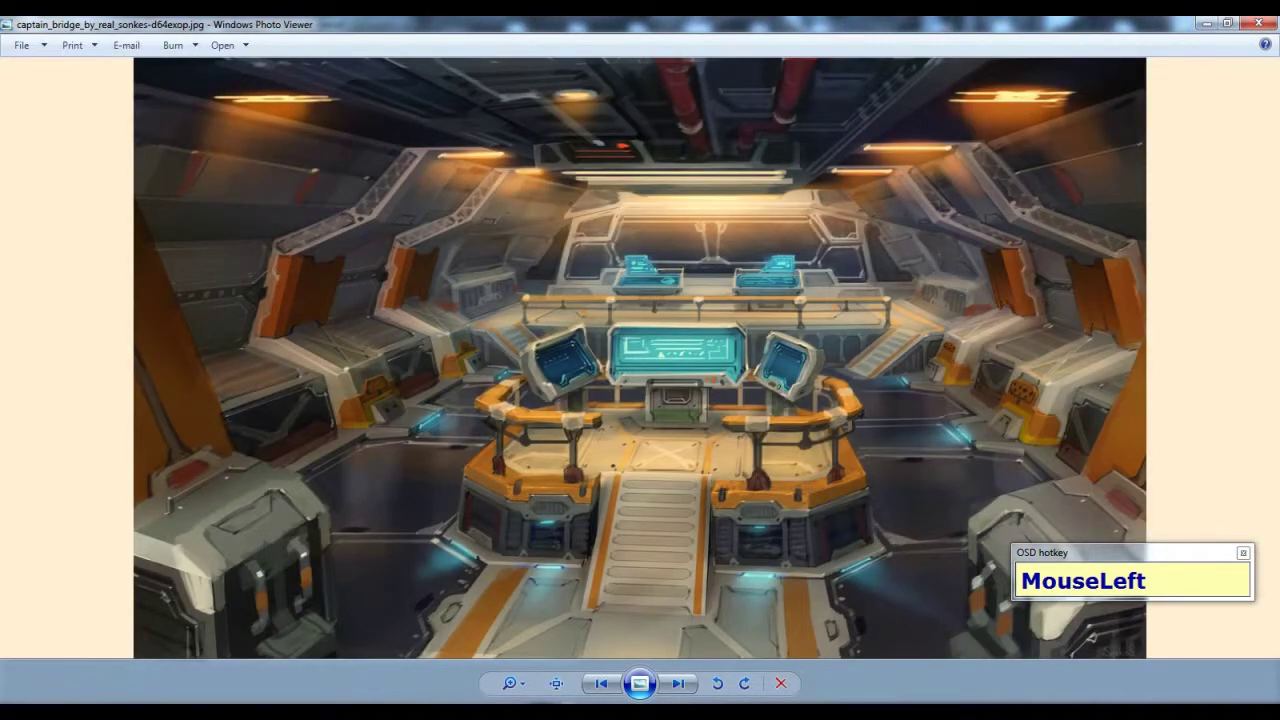
{"action": "left_click", "coordinate": [660, 710]}
Step: Select the seven outer side edges of the newest wall section and extrude them along X toward the neighbouring section
{"action": "middle_click_drag", "start_coordinate": [493, 370], "coordinate": [323, 357]}
{"action": "scroll", "coordinate": [516, 318], "scroll_direction": "up", "scroll_amount": 3}
{"action": "key", "text": "Tab"}
{"action": "scroll", "coordinate": [366, 354], "scroll_direction": "up", "scroll_amount": 3}
{"action": "key", "text": "Tab"}
{"action": "key", "text": "Tab"}
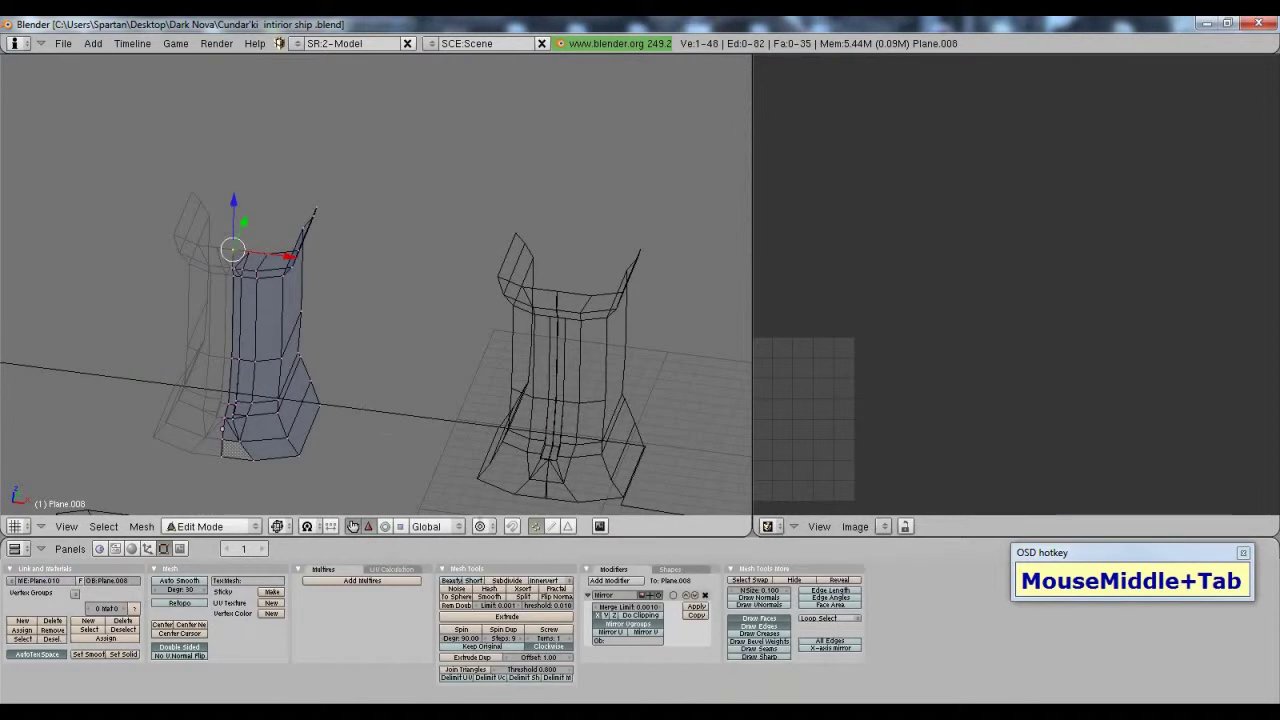
{"action": "left_click", "coordinate": [552, 527]}
{"action": "right_click", "coordinate": [312, 389]}
{"action": "right_click", "coordinate": [311, 344], "text": "shift"}
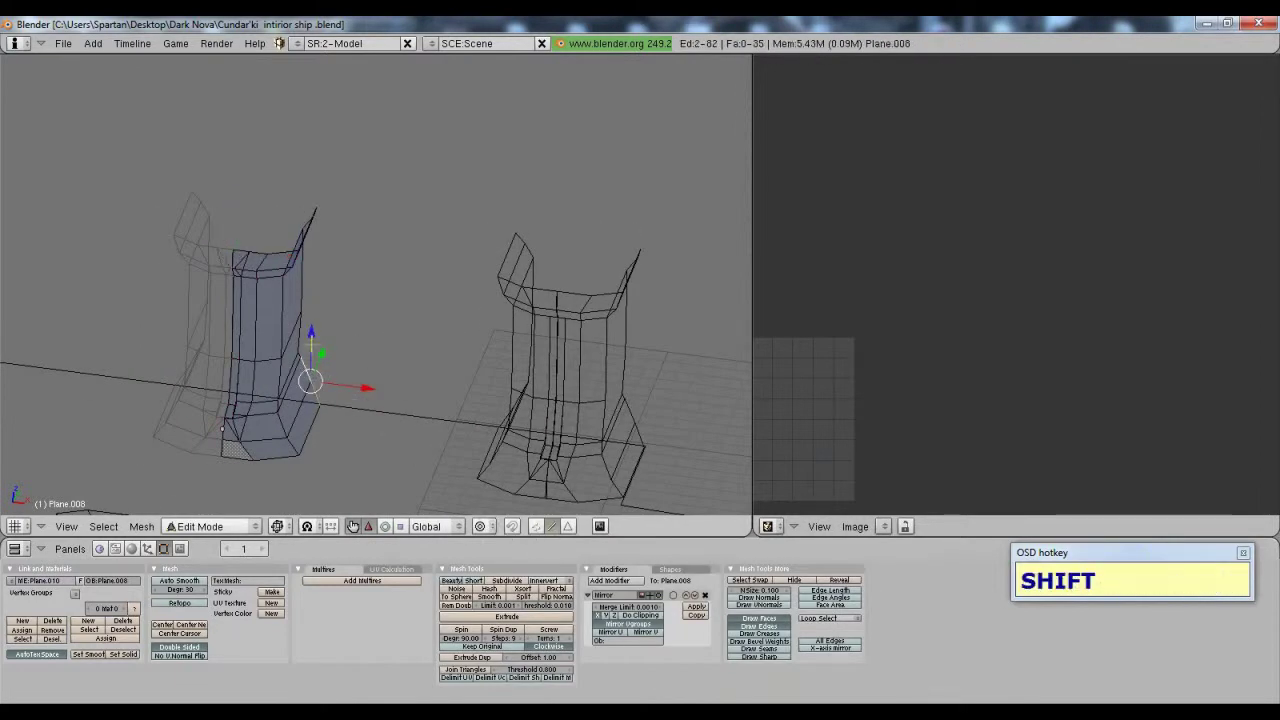
{"action": "right_click", "coordinate": [305, 352], "text": "shift"}
{"action": "right_click", "coordinate": [312, 235], "text": "shift"}
{"action": "scroll", "coordinate": [365, 243], "scroll_direction": "up", "scroll_amount": 5}
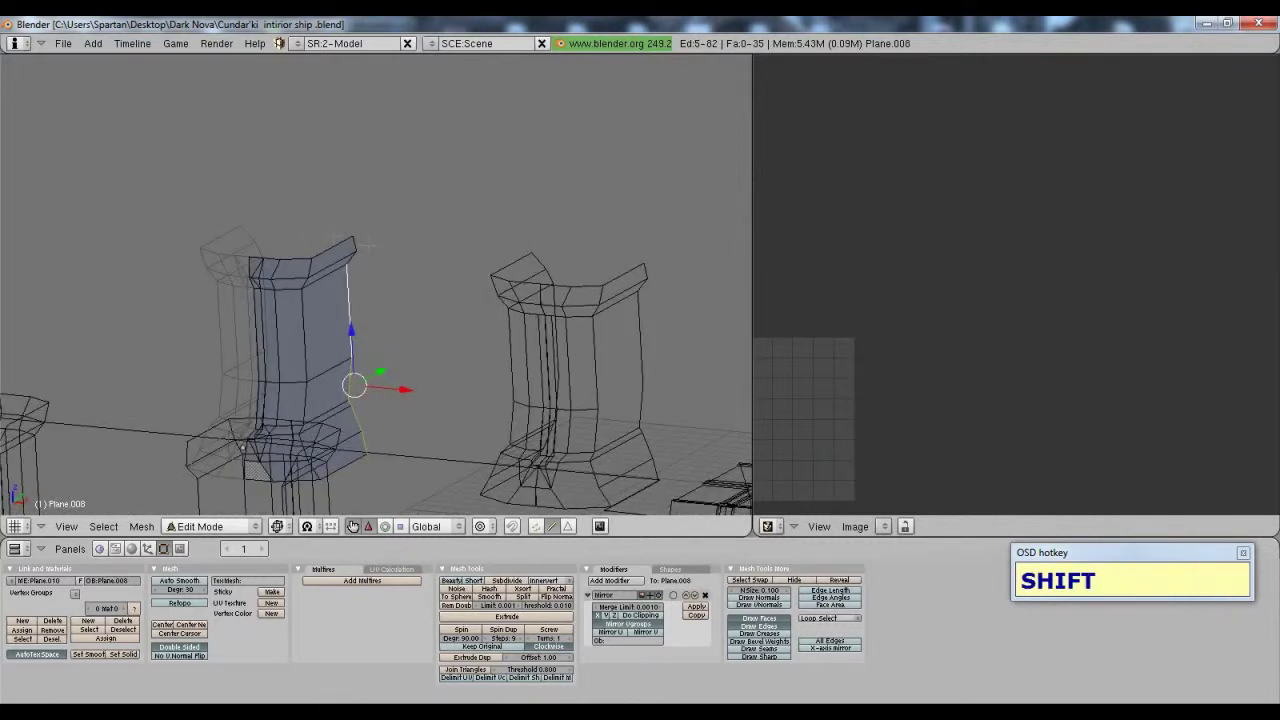
{"action": "right_click", "coordinate": [358, 257], "text": "shift"}
{"action": "right_click", "coordinate": [352, 300], "text": "shift"}
{"action": "key", "text": "e"}
{"action": "left_click", "coordinate": [422, 311]}
{"action": "left_click_drag", "start_coordinate": [407, 356], "coordinate": [498, 393]}
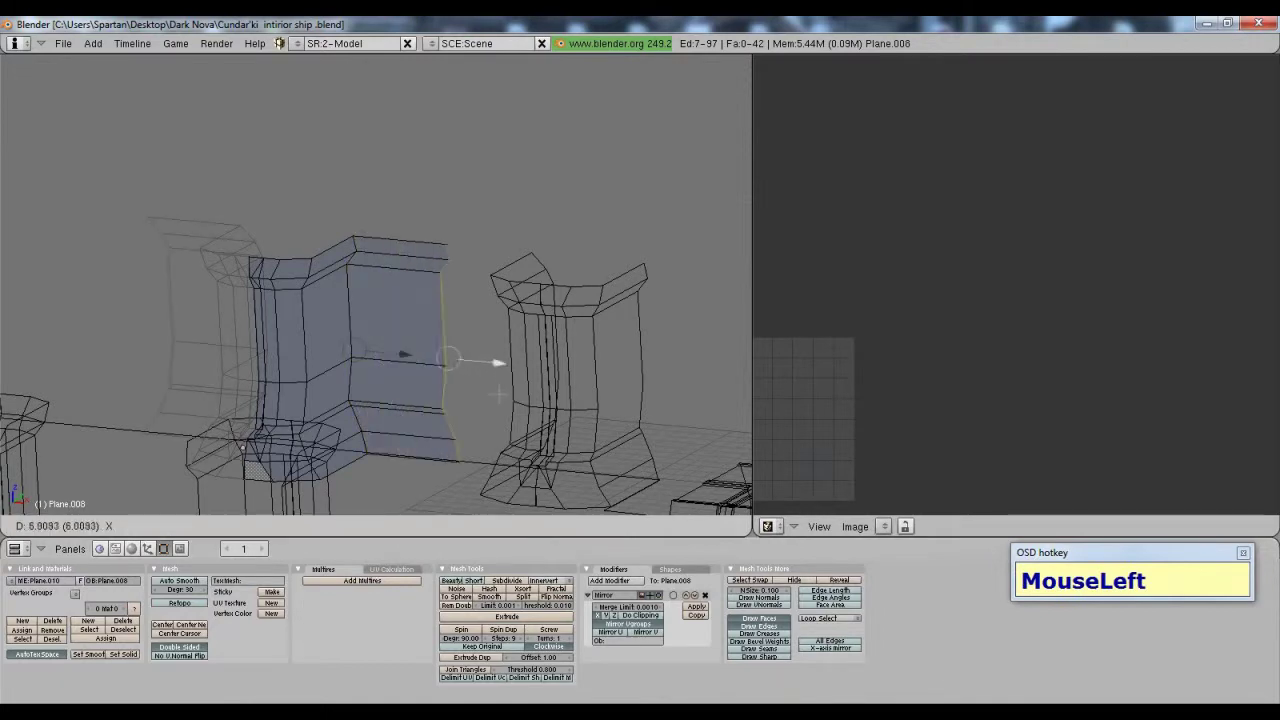
Step: Move the extruded side edges of the wall section farther along X toward the neighbouring section
{"action": "left_click", "coordinate": [497, 360]}
{"action": "middle_click_drag", "start_coordinate": [497, 360], "coordinate": [430, 345]}
{"action": "scroll", "coordinate": [430, 345], "scroll_direction": "up", "scroll_amount": 3}
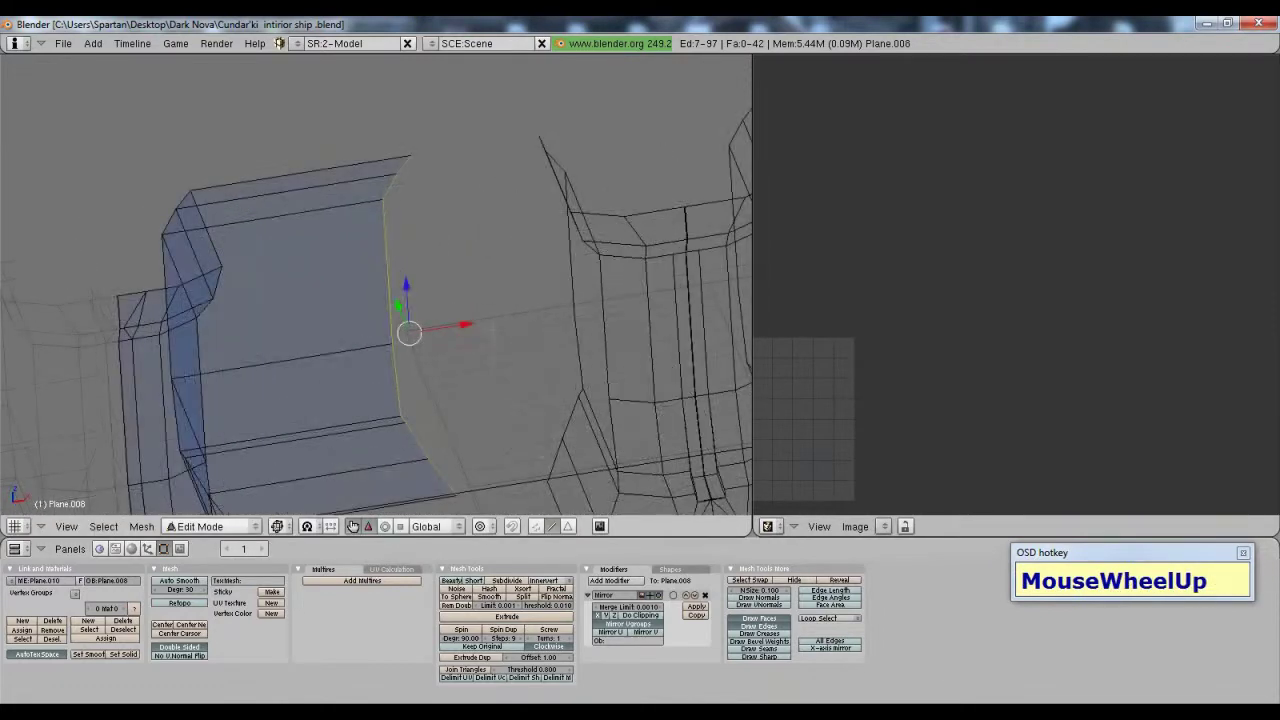
{"action": "left_click_drag", "start_coordinate": [465, 324], "coordinate": [548, 318]}
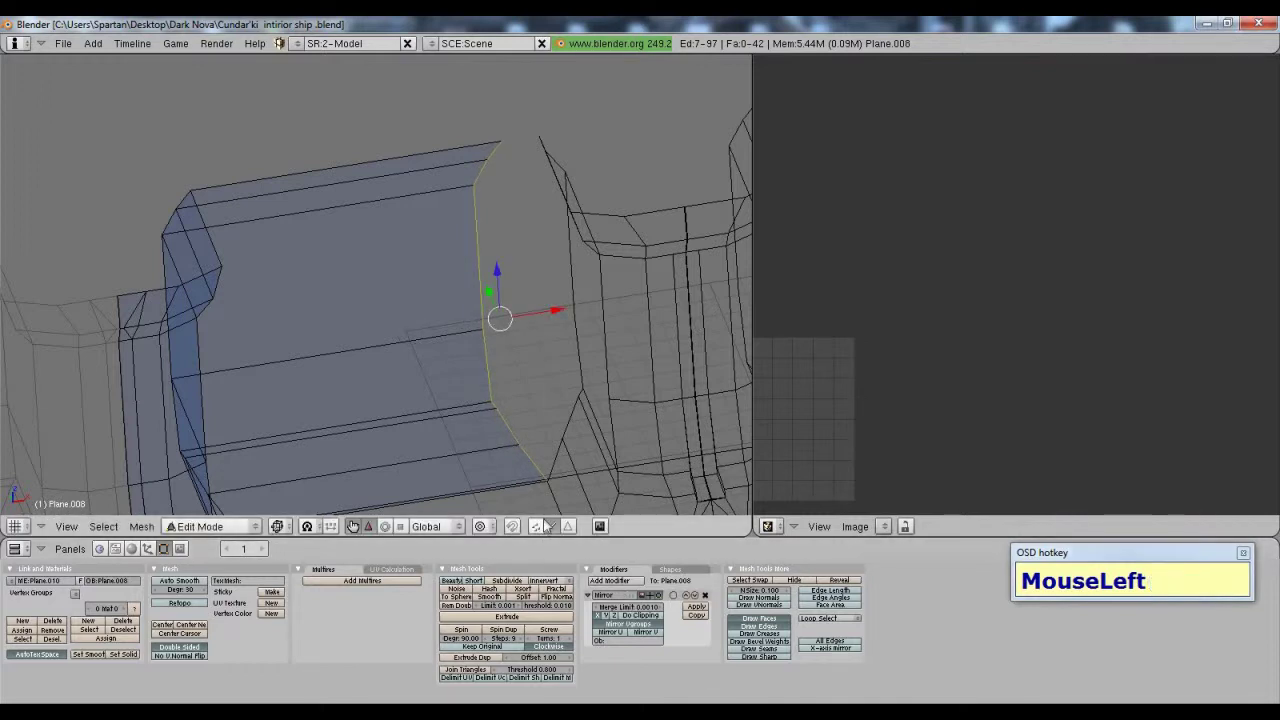
Step: Move the lower vertices of the extruded wall edge one by one along X onto the neighbouring section's corners
{"action": "right_click", "coordinate": [520, 446]}
{"action": "left_click_drag", "start_coordinate": [584, 437], "coordinate": [617, 430]}
{"action": "scroll", "coordinate": [617, 430], "scroll_direction": "down", "scroll_amount": 6}
{"action": "middle_click_drag", "start_coordinate": [617, 430], "coordinate": [380, 250]}
{"action": "scroll", "coordinate": [366, 245], "scroll_direction": "up", "scroll_amount": 8}
{"action": "middle_click_drag", "start_coordinate": [608, 362], "coordinate": [551, 364], "text": "shift"}
{"action": "right_click", "coordinate": [410, 387]}
{"action": "left_click_drag", "start_coordinate": [450, 370], "coordinate": [546, 346]}
{"action": "right_click", "coordinate": [392, 372]}
{"action": "left_click_drag", "start_coordinate": [460, 362], "coordinate": [553, 335]}
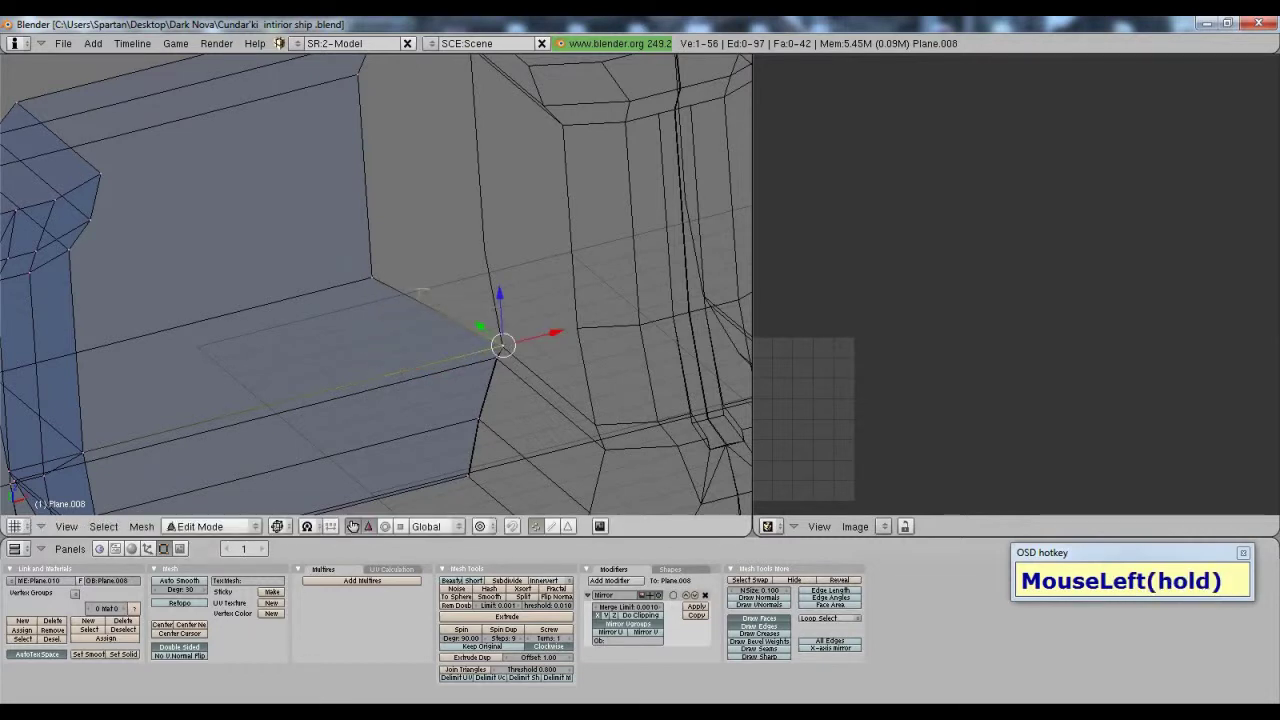
Step: Move the middle and upper vertices of the extruded wall edge along X to meet the neighbouring section's side
{"action": "right_click", "coordinate": [371, 277]}
{"action": "left_click_drag", "start_coordinate": [425, 263], "coordinate": [535, 237]}
{"action": "scroll", "coordinate": [535, 237], "scroll_direction": "up", "scroll_amount": 5, "text": "shift"}
{"action": "right_click", "coordinate": [352, 237]}
{"action": "left_click_drag", "start_coordinate": [408, 230], "coordinate": [490, 210]}
{"action": "left_click", "coordinate": [522, 201]}
Step: Move the two top rim vertices along X onto the neighbouring section's rim corners and leave mesh editing
{"action": "middle_click_drag", "start_coordinate": [522, 201], "coordinate": [420, 270]}
{"action": "scroll", "coordinate": [470, 280], "scroll_direction": "up", "scroll_amount": 2}
{"action": "scroll", "coordinate": [470, 280], "scroll_direction": "up", "scroll_amount": 2}
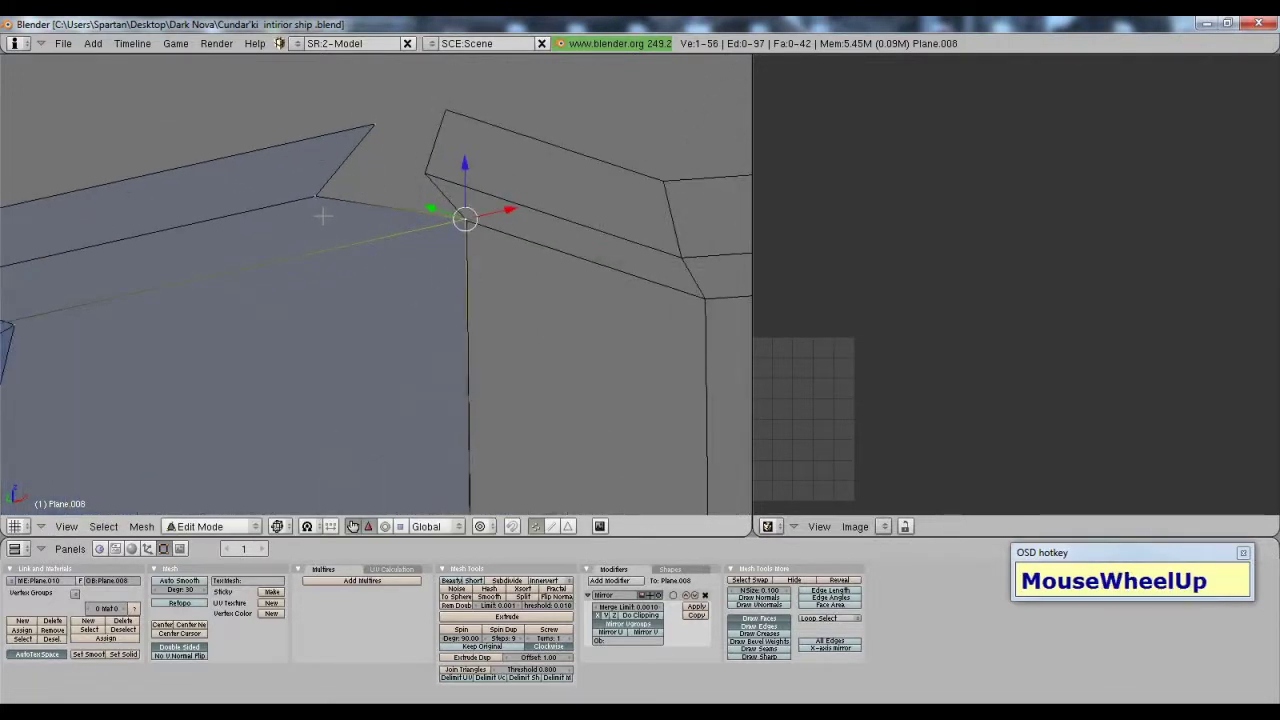
{"action": "right_click", "coordinate": [314, 200]}
{"action": "left_click_drag", "start_coordinate": [370, 188], "coordinate": [385, 181]}
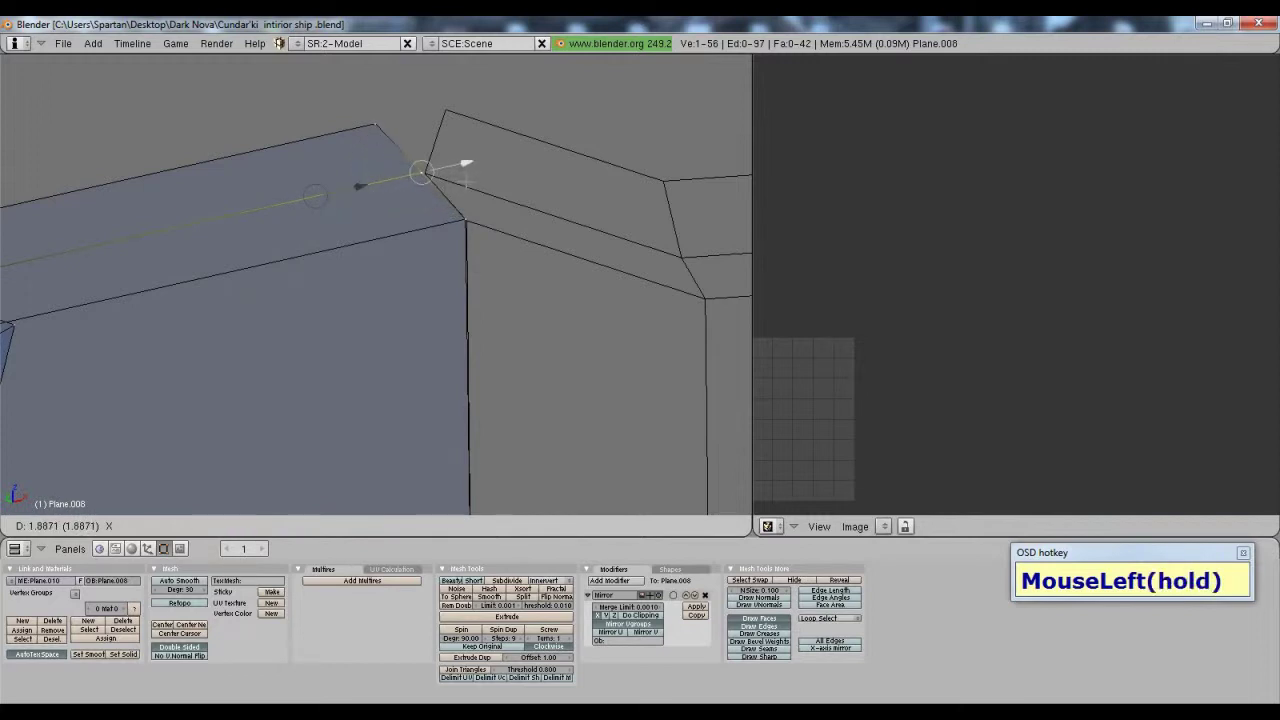
{"action": "left_click_drag", "start_coordinate": [466, 163], "coordinate": [468, 165]}
{"action": "right_click", "coordinate": [375, 122]}
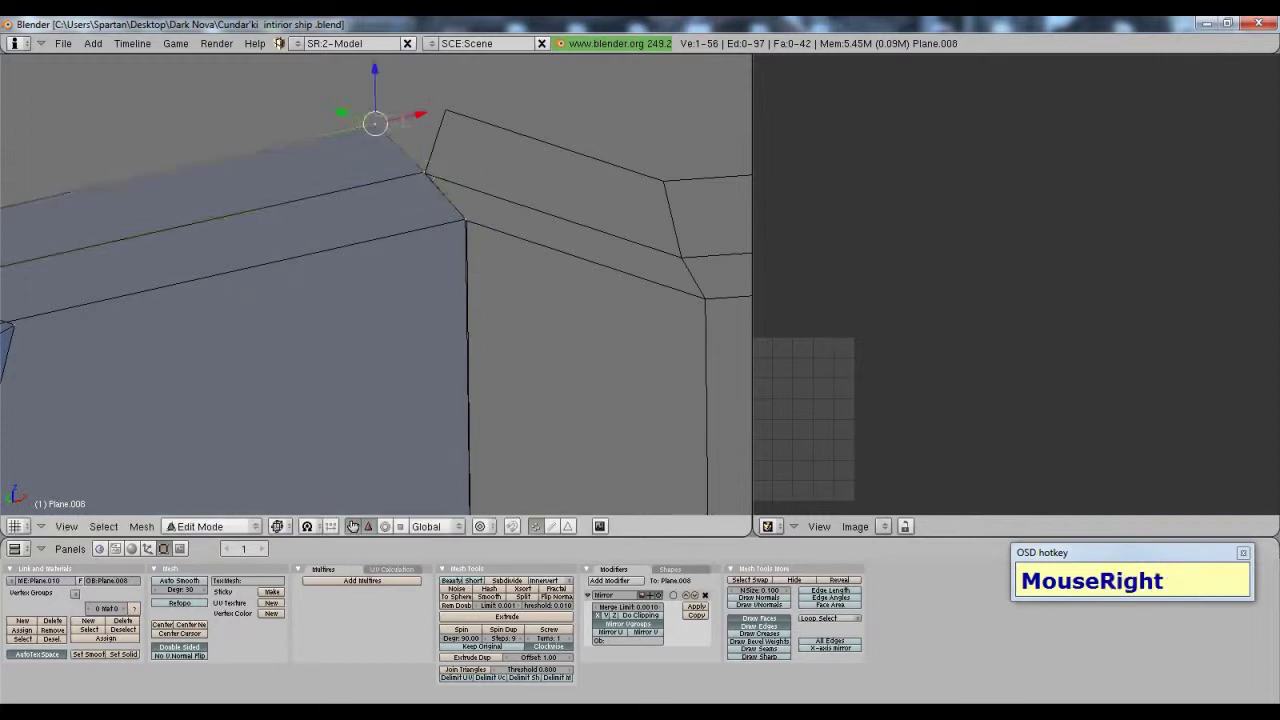
{"action": "left_click_drag", "start_coordinate": [418, 115], "coordinate": [486, 104]}
{"action": "right_click", "coordinate": [423, 168]}
{"action": "left_click_drag", "start_coordinate": [466, 163], "coordinate": [472, 163]}
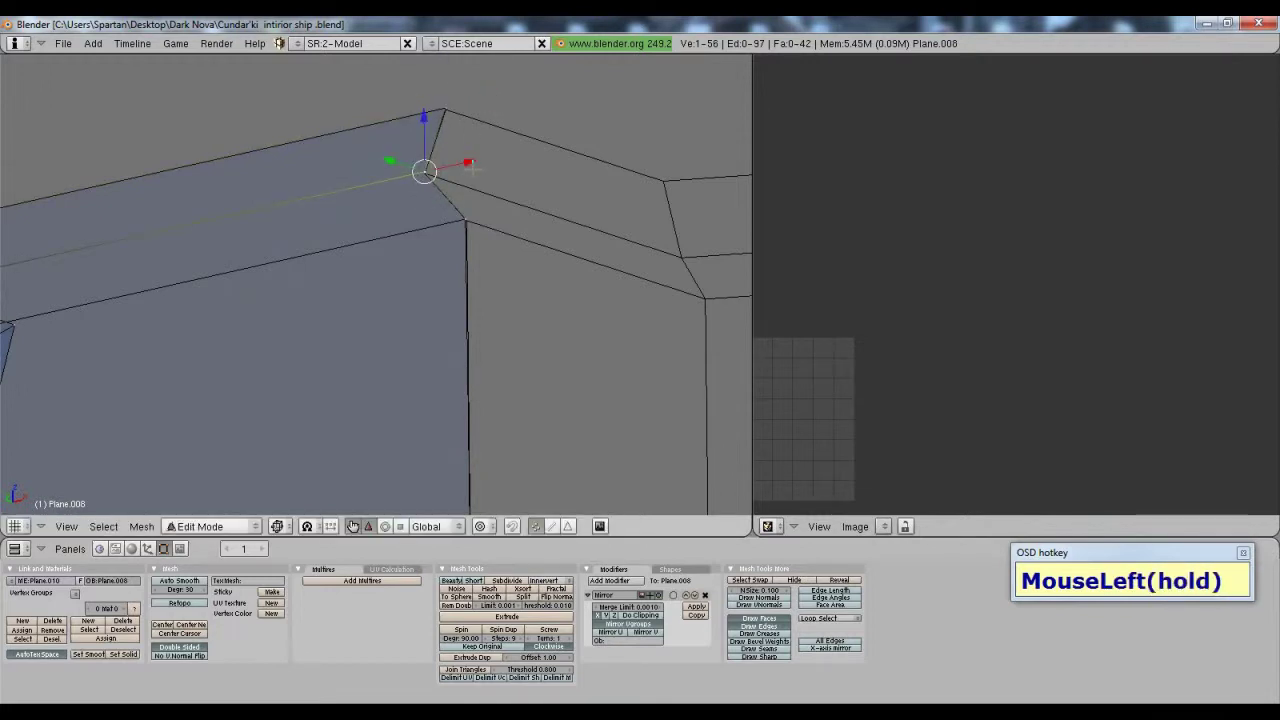
{"action": "scroll", "coordinate": [472, 163], "scroll_direction": "down", "scroll_amount": 6}
{"action": "middle_click_drag", "start_coordinate": [416, 370], "coordinate": [430, 305]}
{"action": "middle_click_drag", "start_coordinate": [354, 316], "coordinate": [342, 318]}
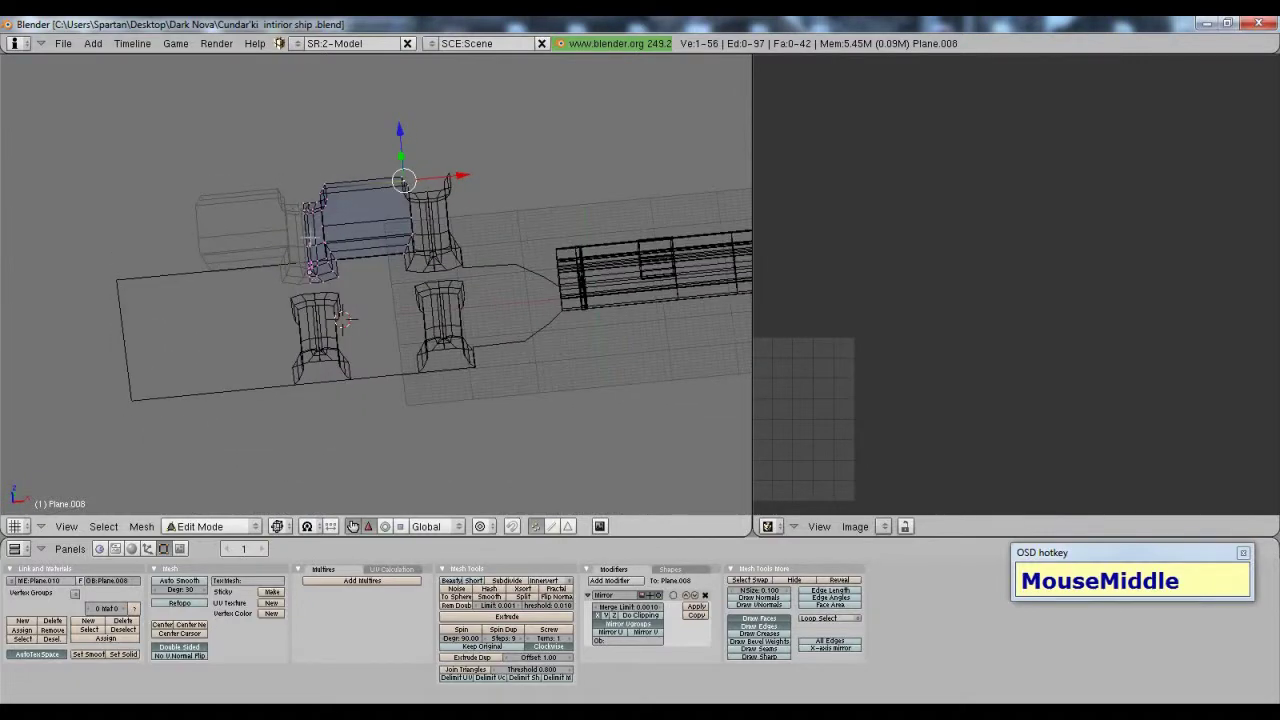
{"action": "key", "text": "Tab"}
Step: Delete the unextruded wall section standing opposite the newly extended one
{"action": "scroll", "coordinate": [369, 239], "scroll_direction": "up", "scroll_amount": 4}
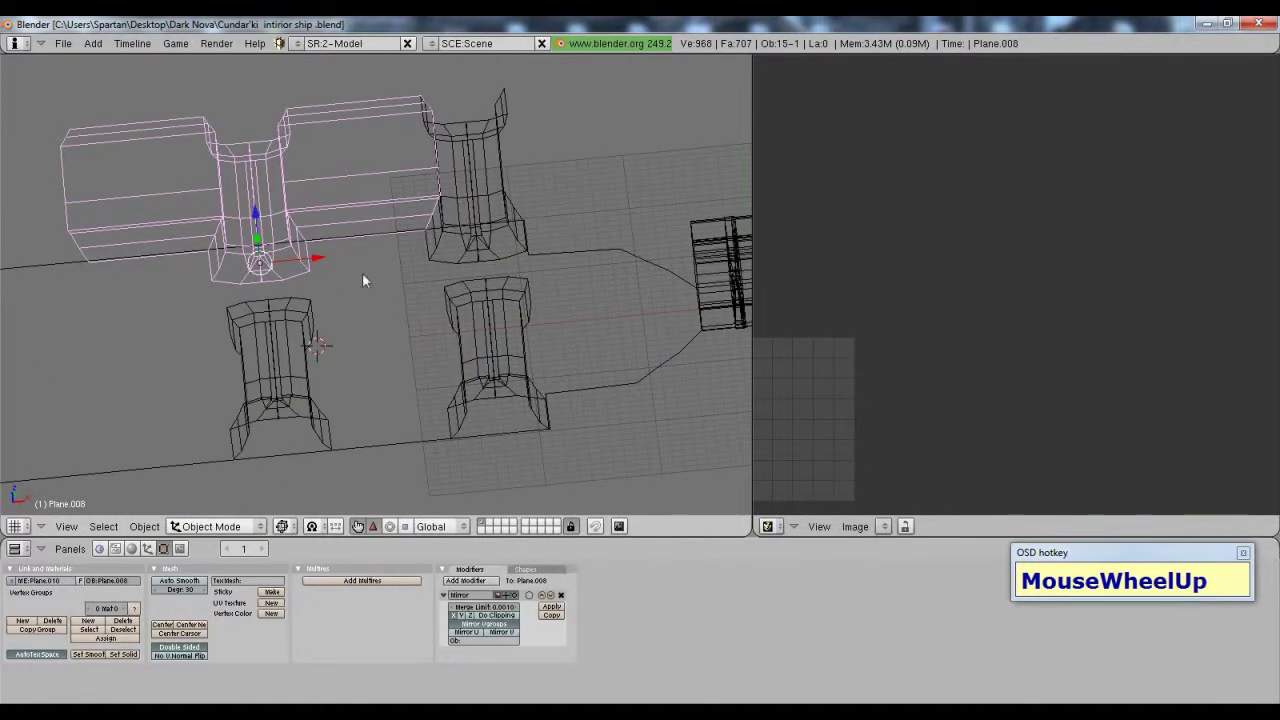
{"action": "scroll", "coordinate": [362, 272], "scroll_direction": "down", "scroll_amount": 2}
{"action": "scroll", "coordinate": [400, 217], "scroll_direction": "down", "scroll_amount": 2}
{"action": "middle_click_drag", "start_coordinate": [363, 268], "coordinate": [338, 338]}
{"action": "right_click", "coordinate": [330, 340]}
{"action": "key", "text": "Delete"}
{"action": "key", "text": "Return"}
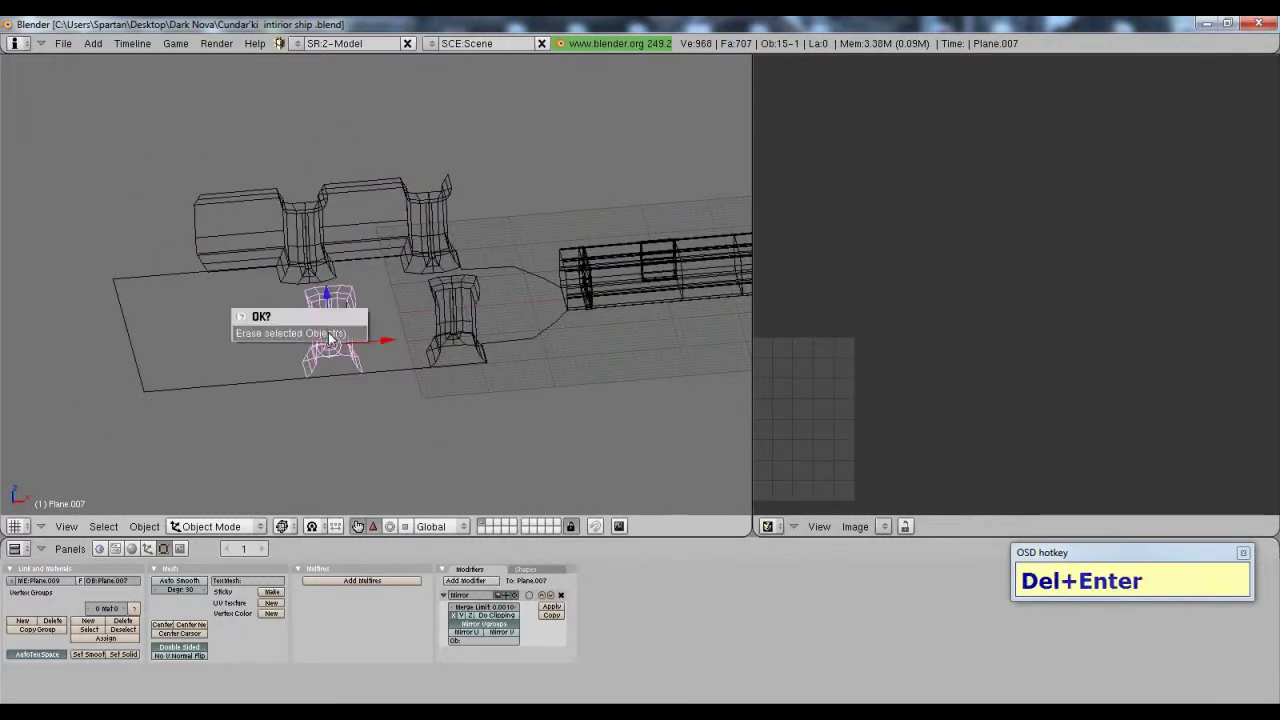
Step: Duplicate the extended wall section, move the copy to the opposite floor edge and rotate it 180 degrees in top view
{"action": "right_click", "coordinate": [290, 235]}
{"action": "key", "text": "shift+d"}
{"action": "left_click", "coordinate": [290, 235]}
{"action": "left_click_drag", "start_coordinate": [302, 252], "coordinate": [323, 320]}
{"action": "left_click", "coordinate": [66, 526]}
{"action": "left_click", "coordinate": [80, 392]}
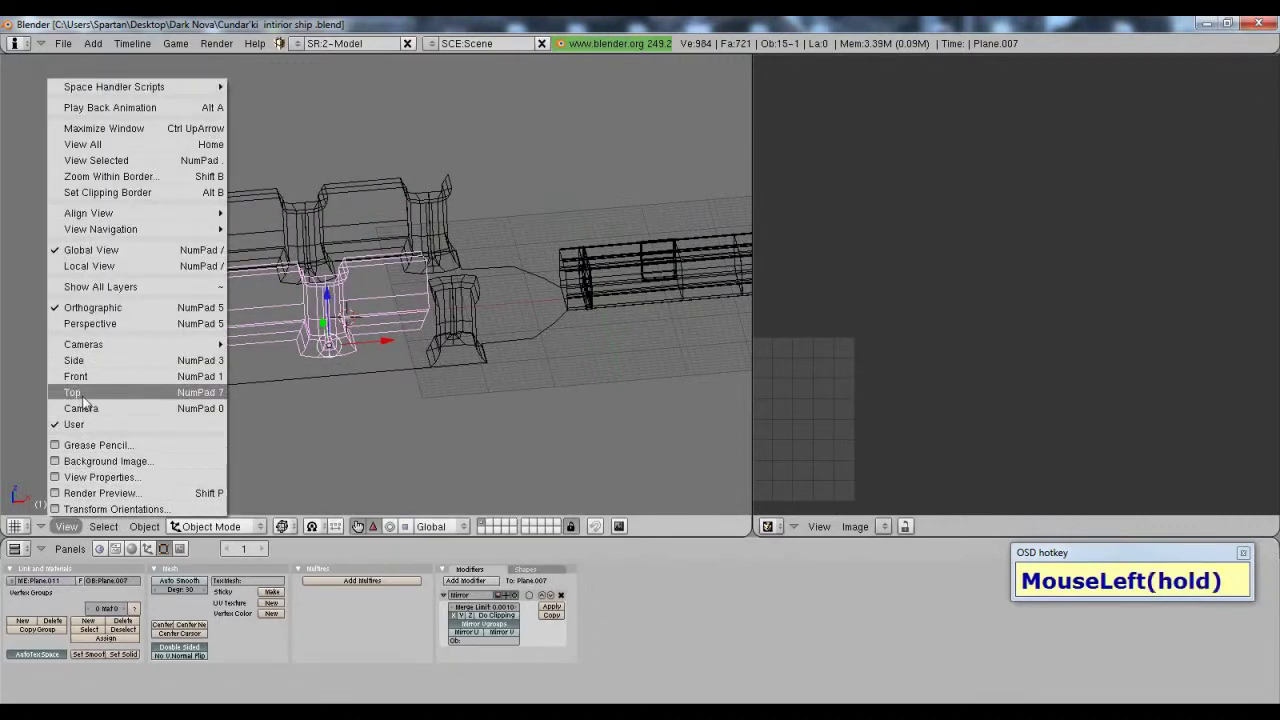
{"action": "type", "text": "r180"}
{"action": "left_click", "coordinate": [290, 400]}
Step: Switch the viewport to solid shading and view the wall sections at the floor's open end
{"action": "mouse_move", "coordinate": [491, 414]}
{"action": "middle_mouse_down"}
{"action": "mouse_move", "coordinate": [643, 414]}
{"action": "mouse_move", "coordinate": [383, 315]}
{"action": "mouse_move", "coordinate": [474, 246]}
{"action": "mouse_move", "coordinate": [280, 320]}
{"action": "mouse_move", "coordinate": [260, 470]}
{"action": "middle_mouse_up"}
{"action": "left_click_drag", "start_coordinate": [281, 526], "coordinate": [295, 479]}
{"action": "mouse_move", "coordinate": [473, 371]}
{"action": "middle_mouse_down"}
{"action": "mouse_move", "coordinate": [563, 249]}
{"action": "mouse_move", "coordinate": [569, 266]}
{"action": "mouse_move", "coordinate": [477, 378]}
{"action": "mouse_move", "coordinate": [427, 346]}
{"action": "mouse_move", "coordinate": [376, 350]}
{"action": "mouse_move", "coordinate": [372, 430]}
{"action": "mouse_move", "coordinate": [495, 407]}
{"action": "mouse_move", "coordinate": [546, 381]}
{"action": "mouse_move", "coordinate": [468, 357]}
{"action": "mouse_move", "coordinate": [392, 380]}
{"action": "mouse_move", "coordinate": [518, 337]}
{"action": "mouse_move", "coordinate": [514, 377]}
{"action": "mouse_move", "coordinate": [333, 366]}
{"action": "mouse_move", "coordinate": [365, 380]}
{"action": "middle_mouse_up"}
{"action": "scroll", "coordinate": [477, 378], "scroll_direction": "up", "scroll_amount": 2}
{"action": "scroll", "coordinate": [468, 360], "scroll_direction": "up", "scroll_amount": 3}
{"action": "scroll", "coordinate": [459, 373], "scroll_direction": "up", "scroll_amount": 2}
Step: Edit the floor mesh and move its open end edge along X
{"action": "right_click", "coordinate": [399, 285]}
{"action": "key", "text": "Tab"}
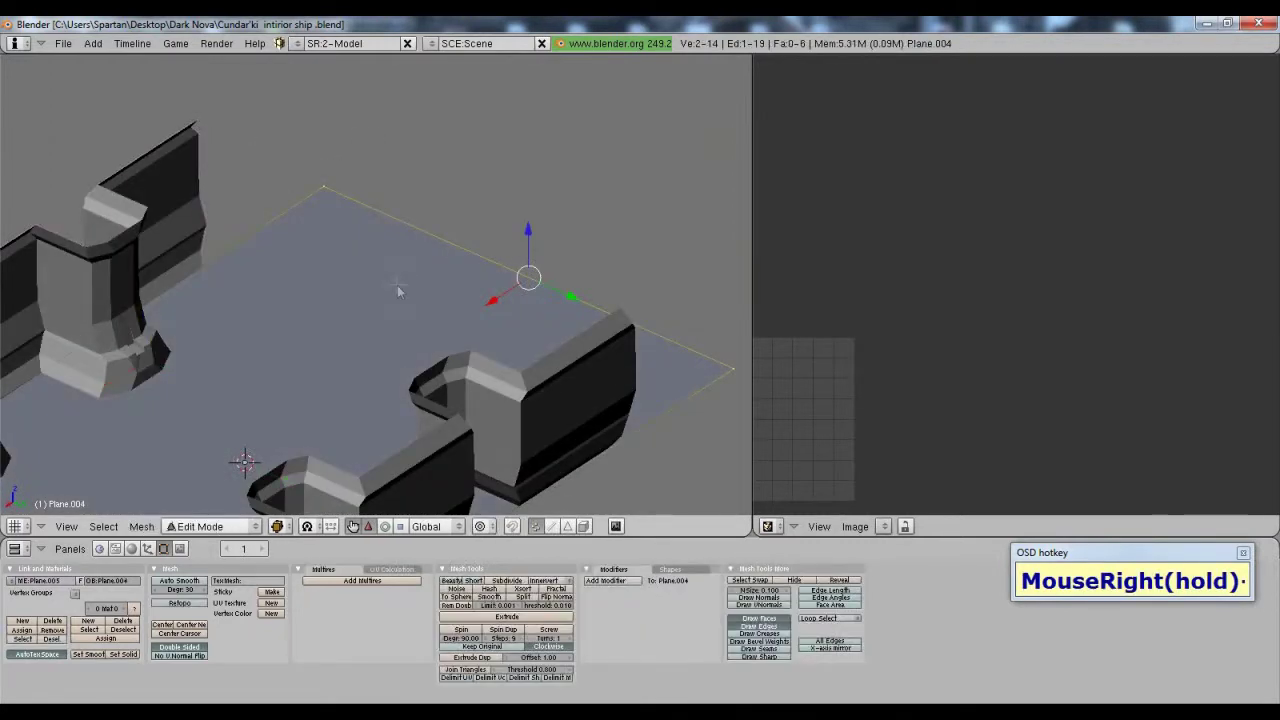
{"action": "key", "text": "Tab"}
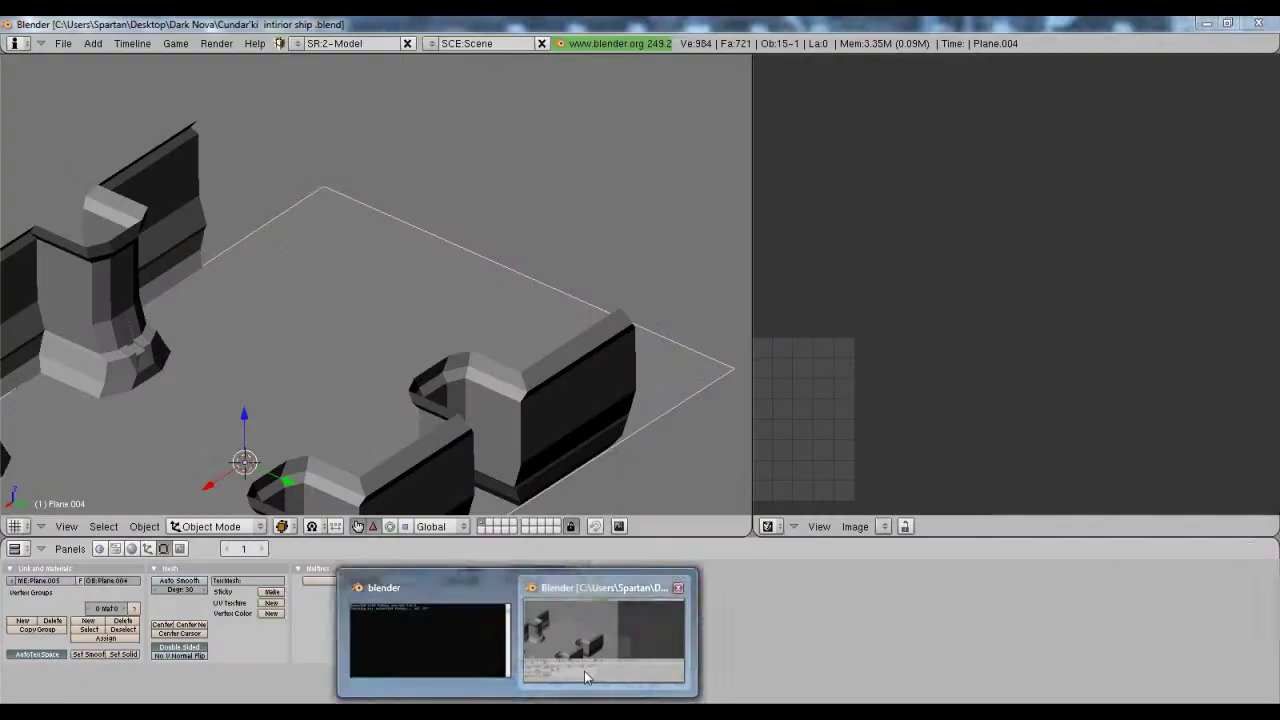
{"action": "left_click", "coordinate": [588, 672]}
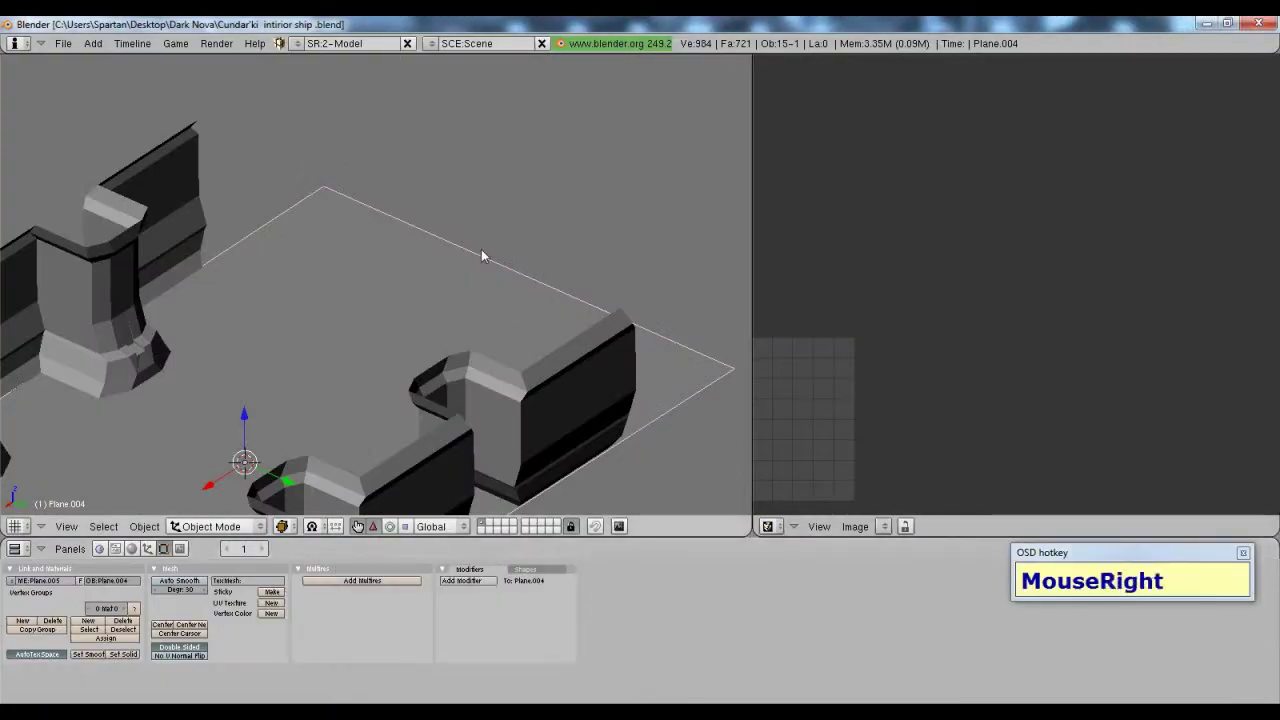
{"action": "key", "text": "Tab"}
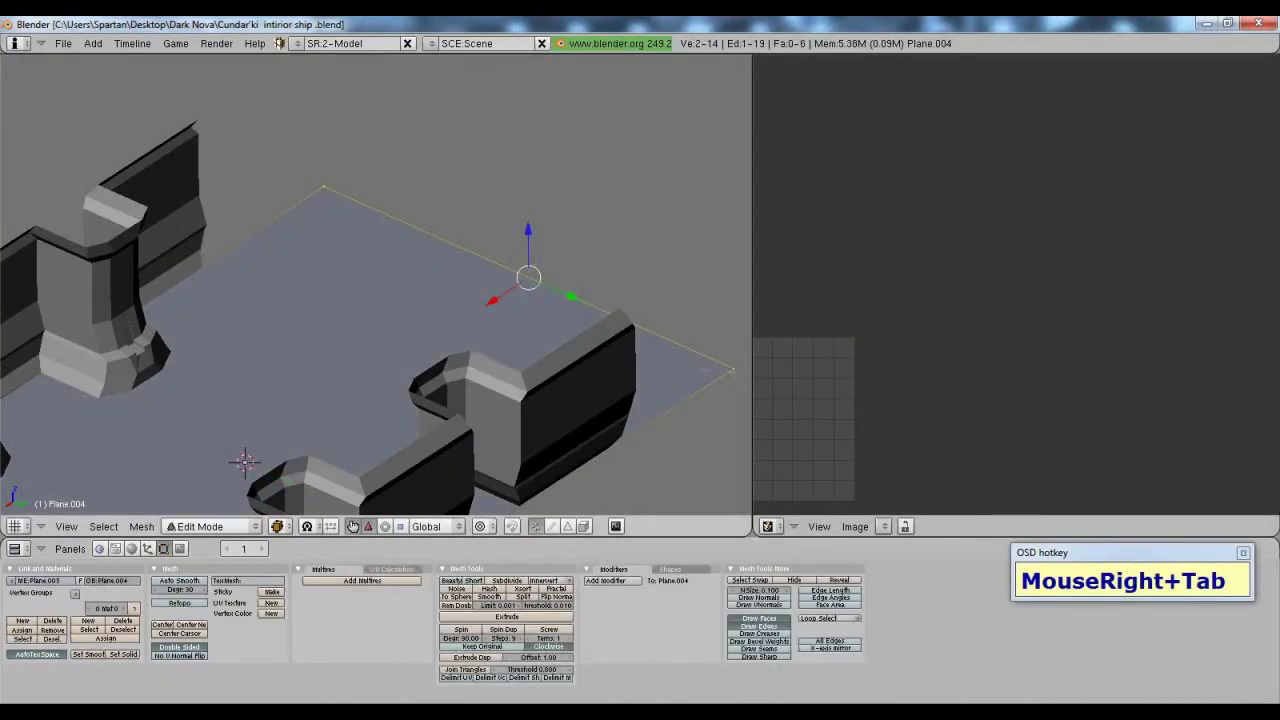
{"action": "right_click", "coordinate": [729, 360]}
{"action": "left_click_drag", "start_coordinate": [489, 300], "coordinate": [444, 329]}
{"action": "middle_click_drag", "start_coordinate": [243, 328], "coordinate": [240, 285]}
{"action": "scroll", "coordinate": [245, 279], "scroll_direction": "down", "scroll_amount": 2}
{"action": "middle_click_drag", "start_coordinate": [511, 373], "coordinate": [384, 395], "text": "shift"}
{"action": "scroll", "coordinate": [436, 438], "scroll_direction": "up", "scroll_amount": 2}
{"action": "middle_click_drag", "start_coordinate": [436, 438], "coordinate": [460, 452]}
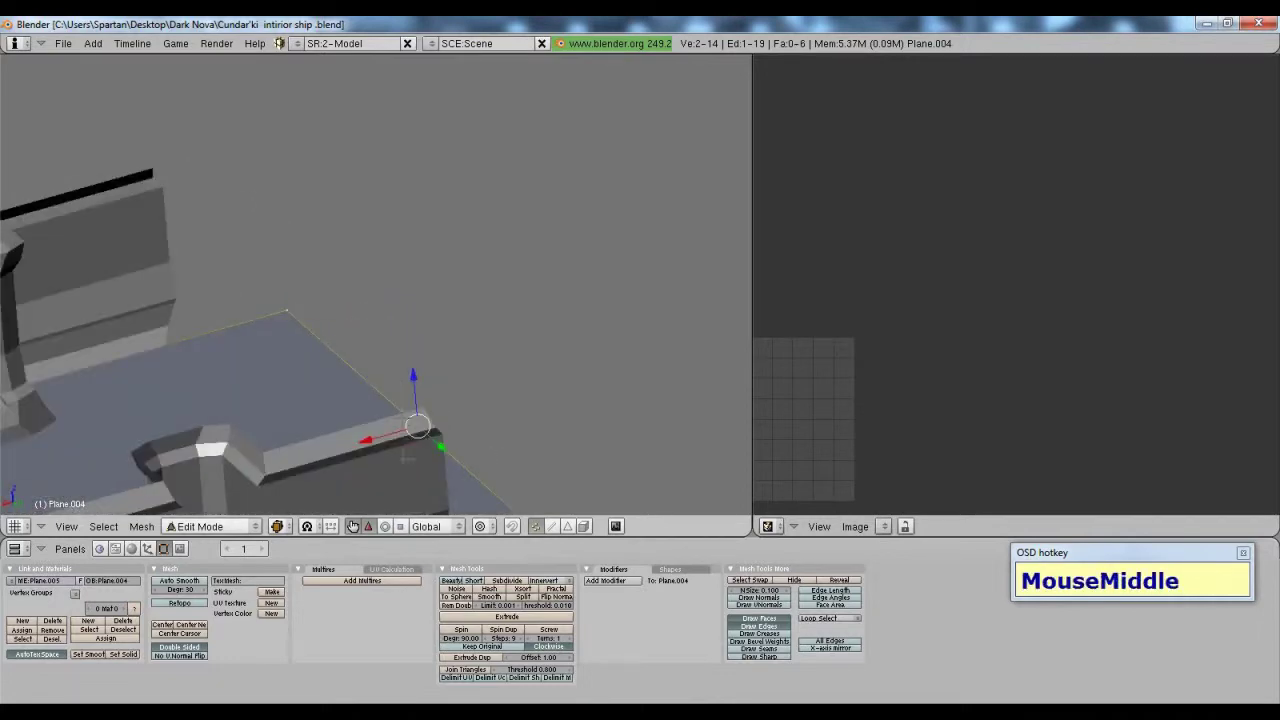
Step: Move the floor's end edge outward past the walls along X and extrude it farther in the same direction
{"action": "left_click", "coordinate": [640, 712]}
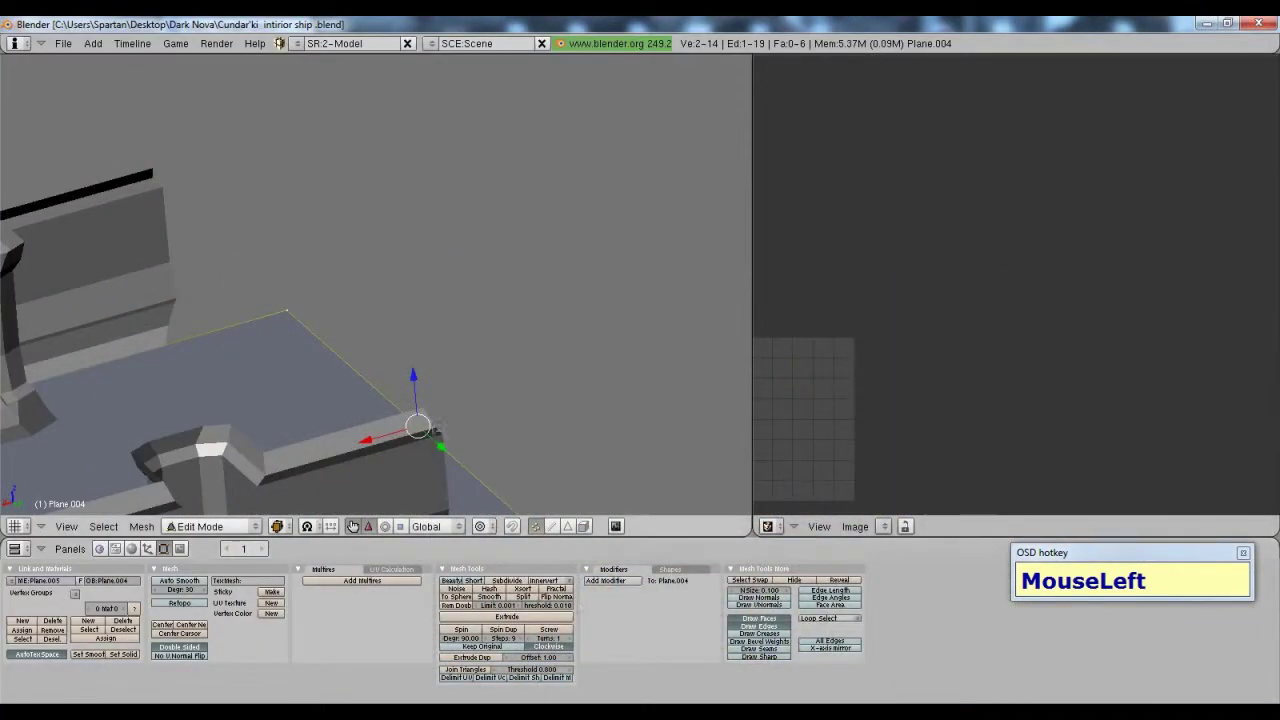
{"action": "scroll", "coordinate": [381, 426], "scroll_direction": "down", "scroll_amount": 2}
{"action": "left_click_drag", "start_coordinate": [366, 408], "coordinate": [412, 394]}
{"action": "key", "text": "e"}
{"action": "left_click", "coordinate": [412, 396]}
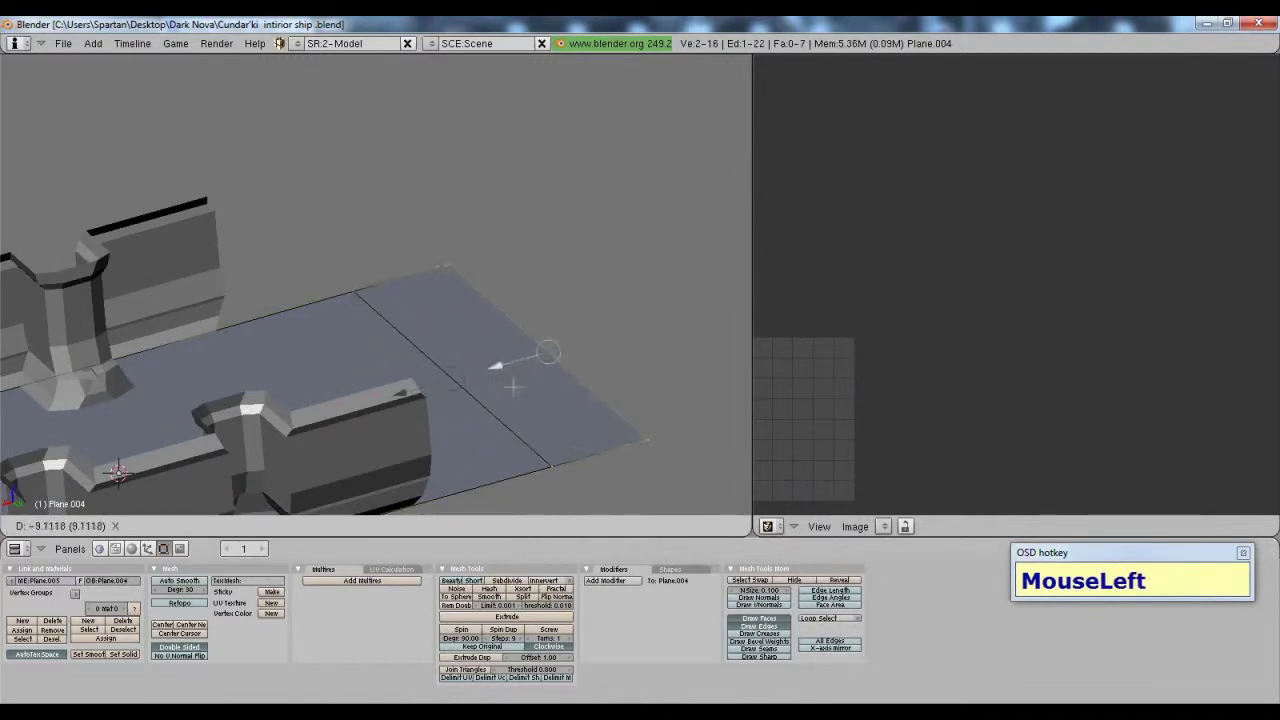
Step: Scale the extruded end edge down along Y so the floor tapers, and leave mesh editing
{"action": "key", "text": "s"}
{"action": "key", "text": "x"}
{"action": "key", "text": "y"}
{"action": "left_click", "coordinate": [553, 377]}
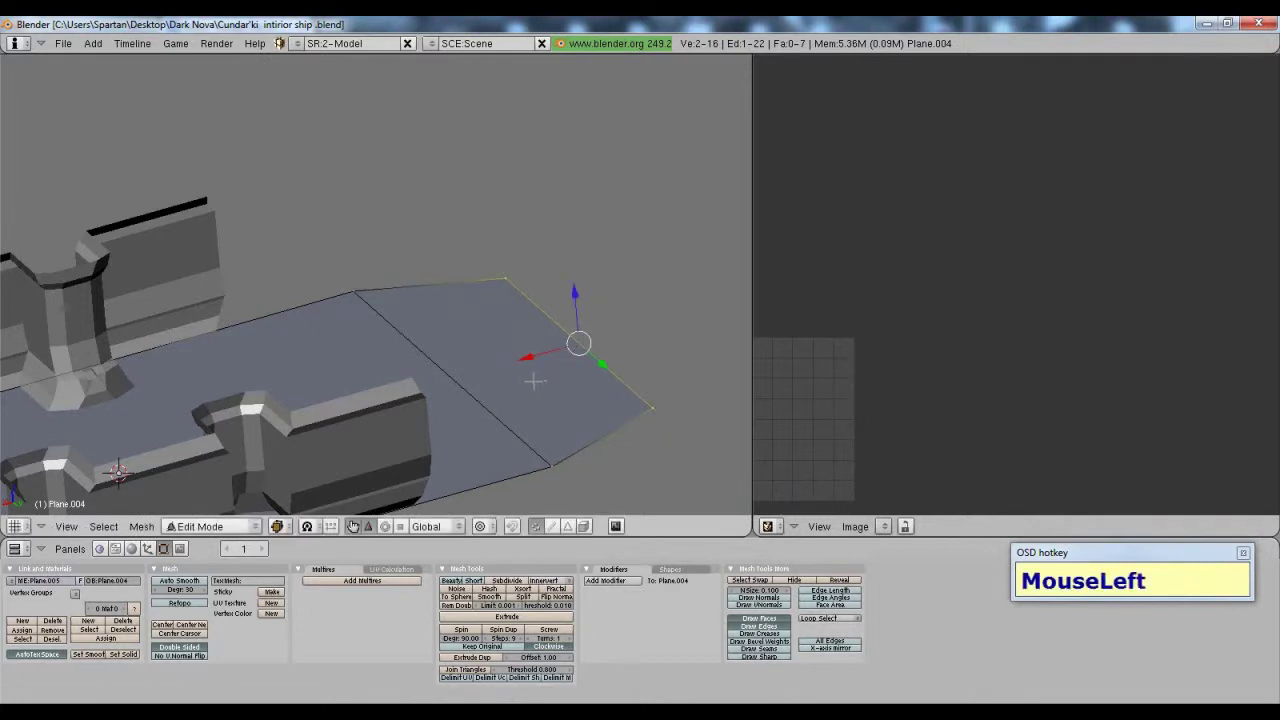
{"action": "scroll", "coordinate": [290, 345], "scroll_direction": "down", "scroll_amount": 2}
{"action": "scroll", "coordinate": [290, 345], "scroll_direction": "up", "scroll_amount": 3}
{"action": "key", "text": "Tab"}
{"action": "key", "text": "Tab"}
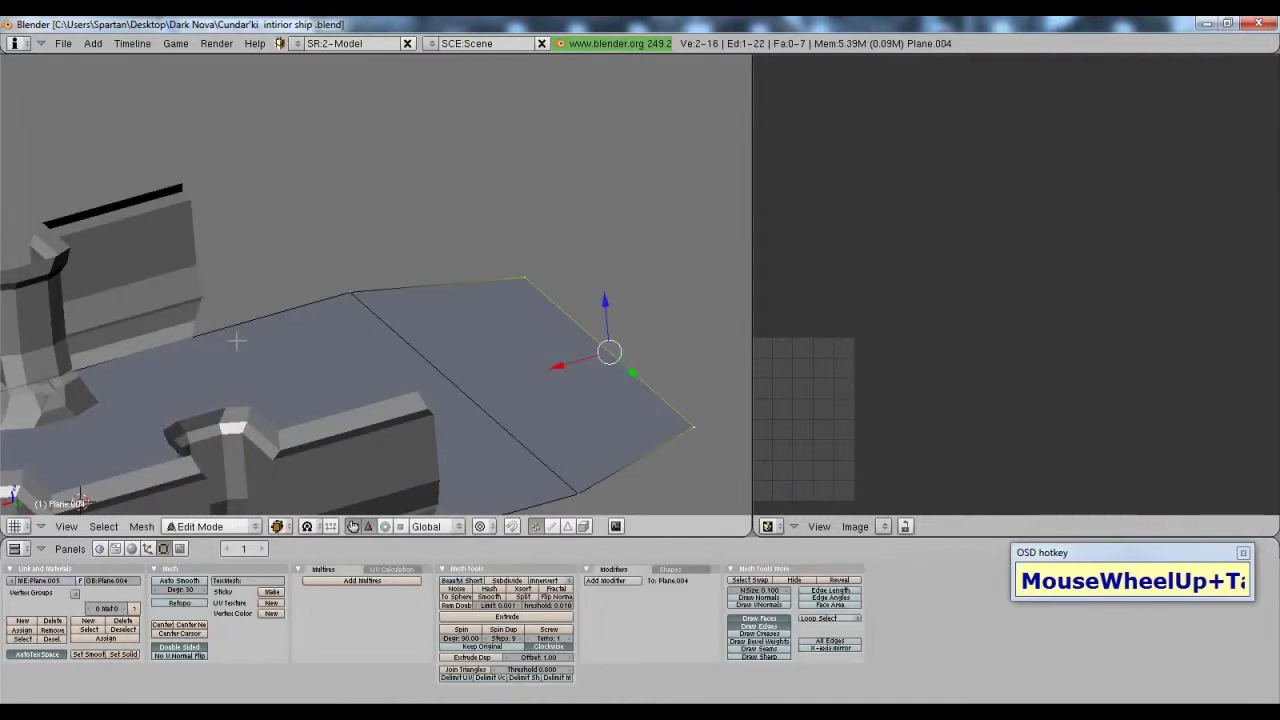
{"action": "key", "text": "Tab"}
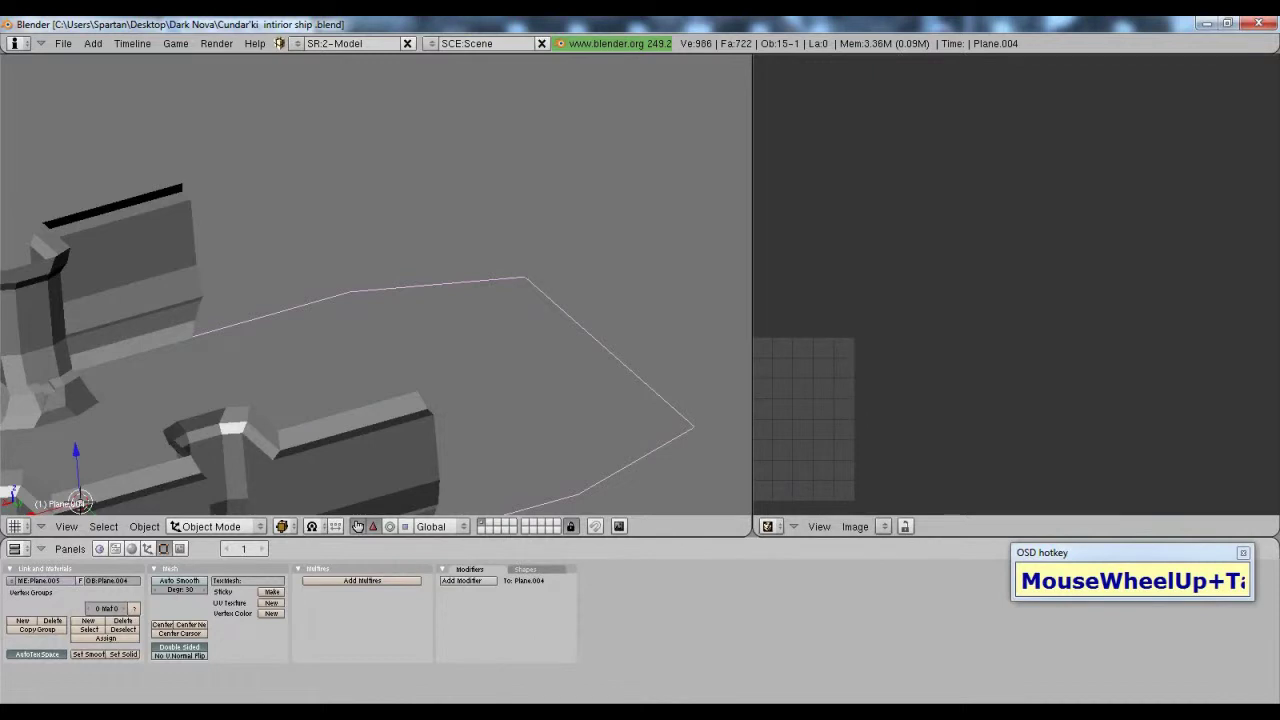
Step: Duplicate the first pillar-shaped wall section and move the copy along X to the open end of its wall row
{"action": "left_click", "coordinate": [540, 712]}
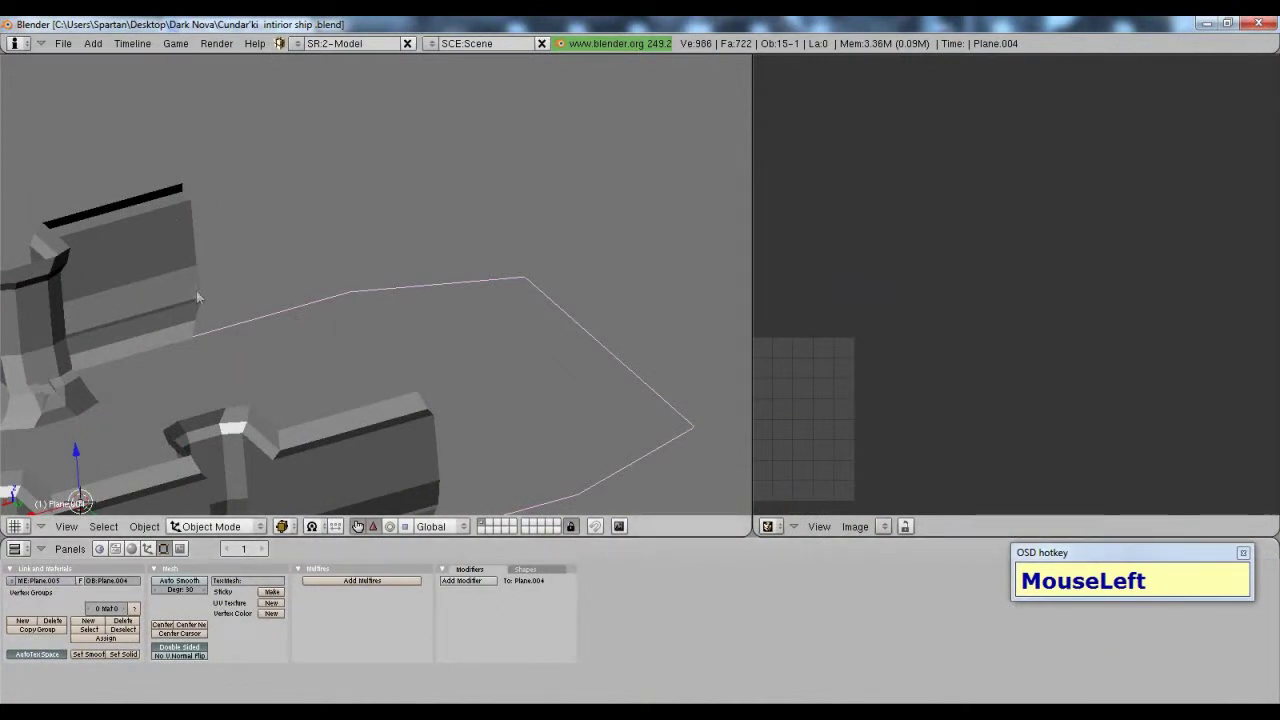
{"action": "key", "text": "Tab"}
{"action": "key", "text": "Tab"}
{"action": "right_click", "coordinate": [193, 294]}
{"action": "middle_click_drag", "start_coordinate": [193, 294], "coordinate": [279, 381]}
{"action": "scroll", "coordinate": [104, 309], "scroll_direction": "down", "scroll_amount": 2}
{"action": "scroll", "coordinate": [279, 381], "scroll_direction": "up", "scroll_amount": 2}
{"action": "right_click", "coordinate": [183, 378]}
{"action": "key", "text": "shift+d"}
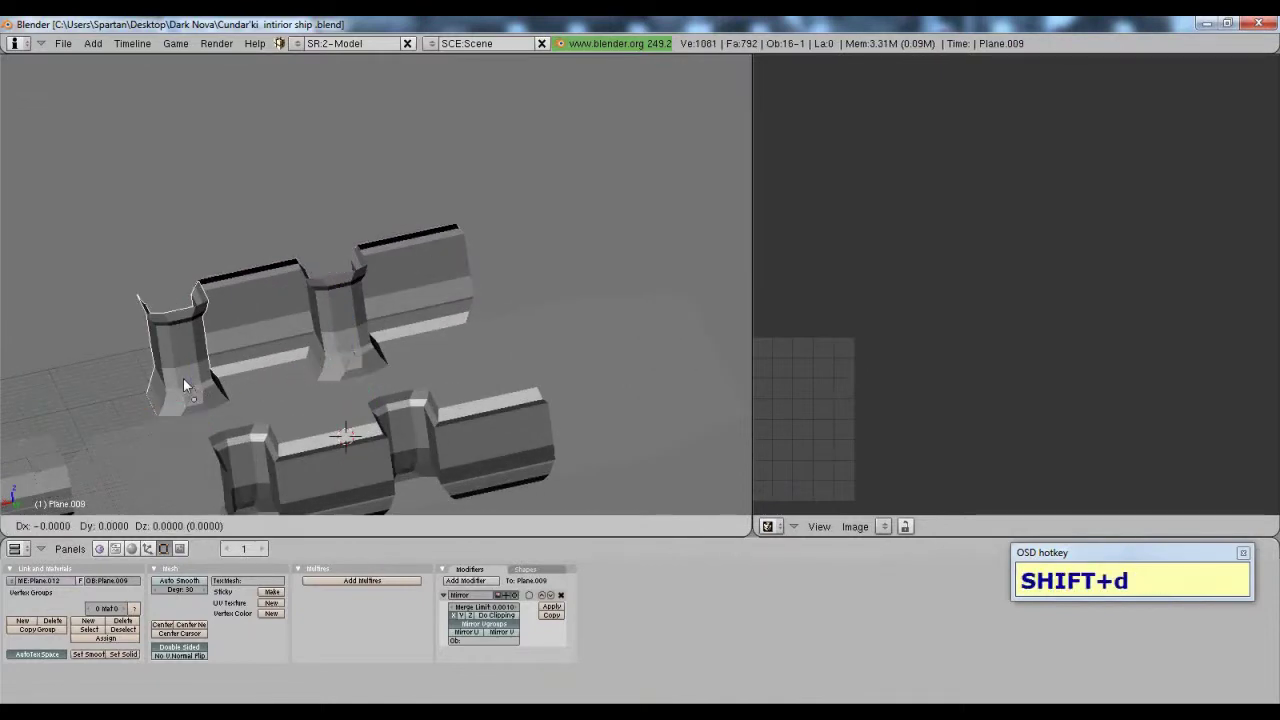
{"action": "left_click", "coordinate": [183, 378]}
{"action": "left_click_drag", "start_coordinate": [150, 408], "coordinate": [469, 352]}
Step: Duplicate the opposite row's first pillar-shaped section and move the copy along X against the end of that wall
{"action": "right_click", "coordinate": [236, 453]}
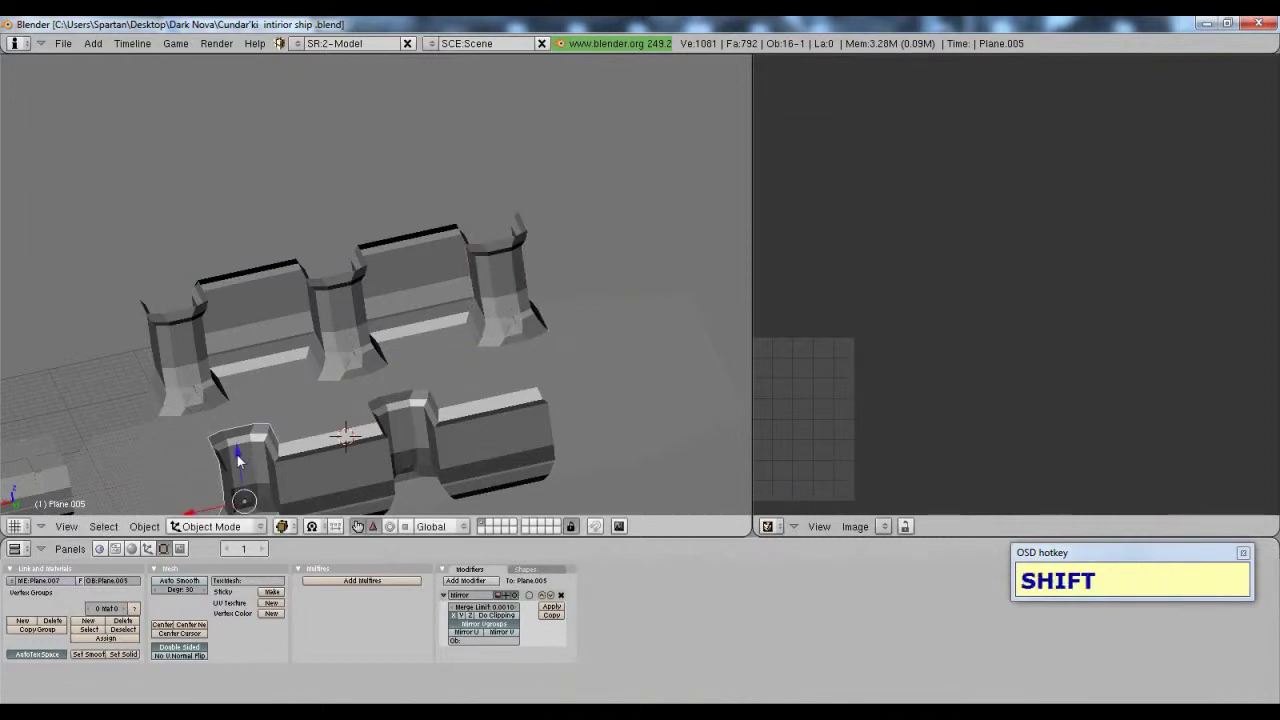
{"action": "key", "text": "shift+d"}
{"action": "left_click", "coordinate": [236, 453]}
{"action": "left_click_drag", "start_coordinate": [203, 514], "coordinate": [521, 494]}
{"action": "middle_click_drag", "start_coordinate": [521, 494], "coordinate": [655, 356]}
{"action": "scroll", "coordinate": [587, 355], "scroll_direction": "up", "scroll_amount": 2}
{"action": "scroll", "coordinate": [550, 462], "scroll_direction": "up", "scroll_amount": 3}
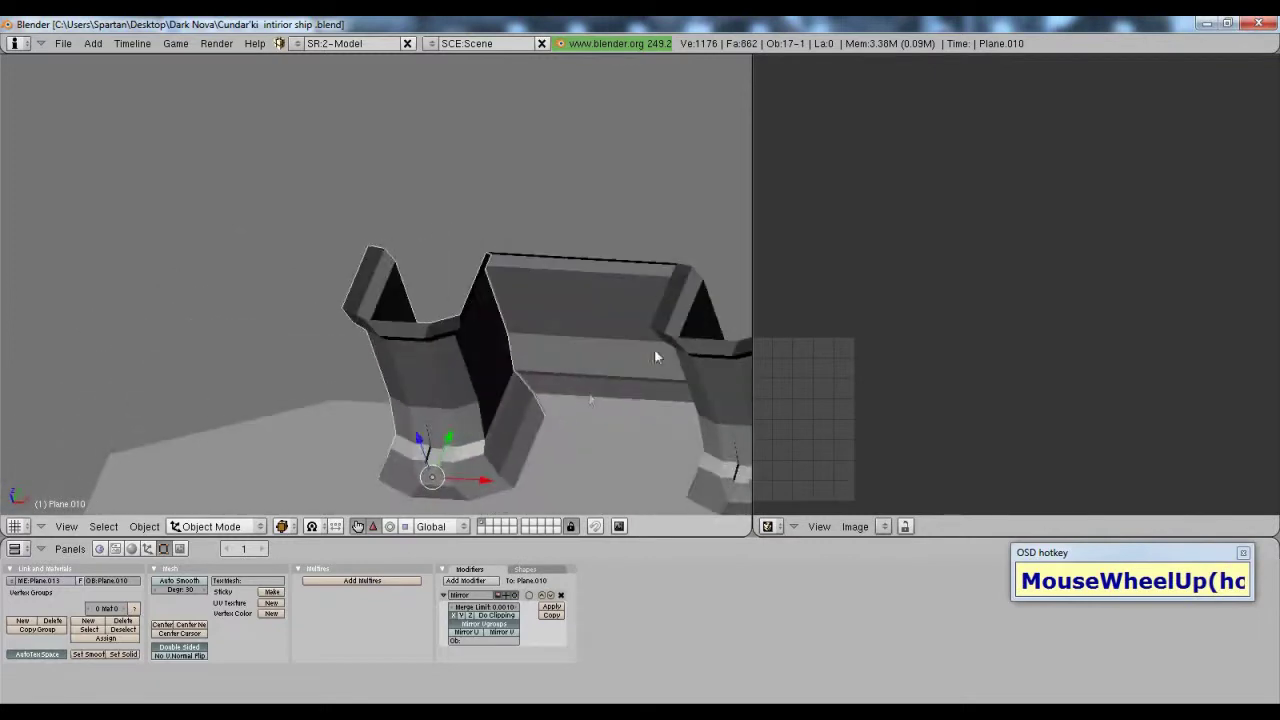
{"action": "left_click_drag", "start_coordinate": [487, 481], "coordinate": [490, 480]}
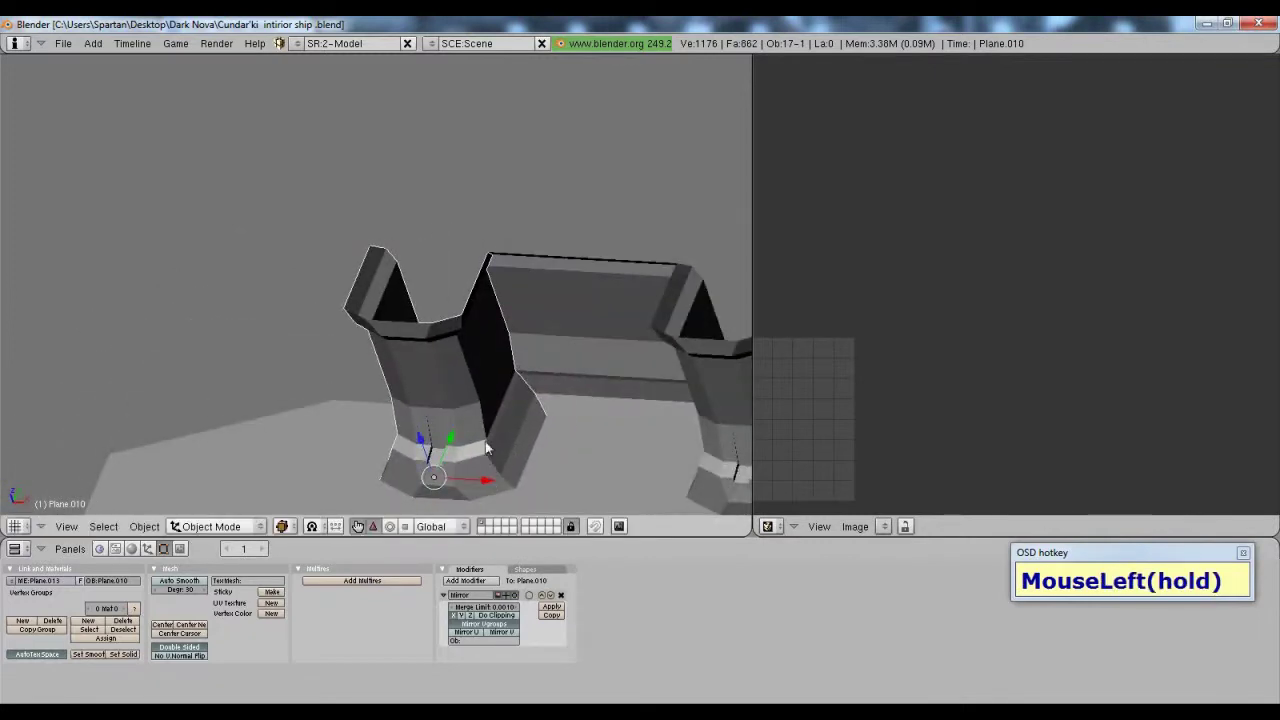
Step: Save the scene over the existing blend file
{"action": "scroll", "coordinate": [445, 432], "scroll_direction": "down", "scroll_amount": 5}
{"action": "middle_click_drag", "start_coordinate": [444, 432], "coordinate": [404, 324]}
{"action": "key", "text": "ctrl+w"}
{"action": "left_click", "coordinate": [460, 338]}
Step: Compare the floor end and wall sections with the captain's bridge concept art
{"action": "scroll", "coordinate": [560, 401], "scroll_direction": "up", "scroll_amount": 4}
{"action": "scroll", "coordinate": [501, 431], "scroll_direction": "up", "scroll_amount": 1}
{"action": "middle_click_drag", "start_coordinate": [560, 401], "coordinate": [589, 512]}
{"action": "scroll", "coordinate": [481, 410], "scroll_direction": "up", "scroll_amount": 2, "text": "shift"}
{"action": "scroll", "coordinate": [497, 428], "scroll_direction": "down", "scroll_amount": 3, "text": "shift"}
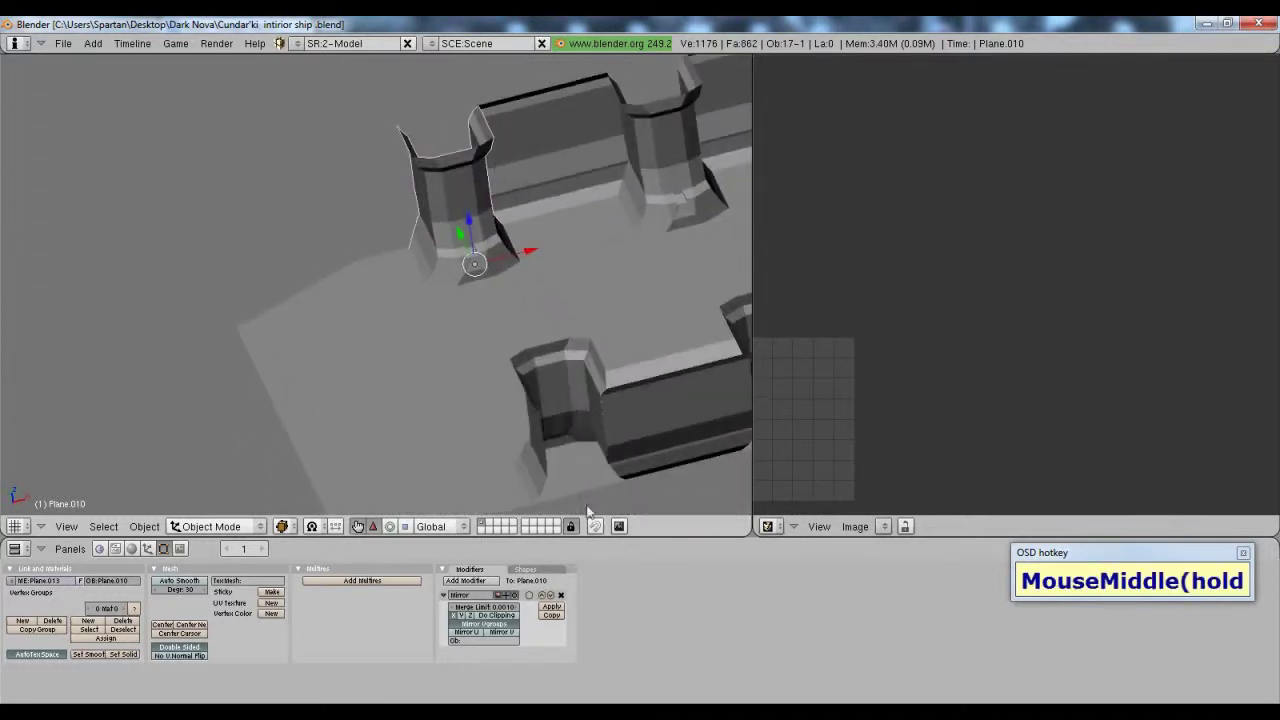
{"action": "left_click", "coordinate": [668, 712]}
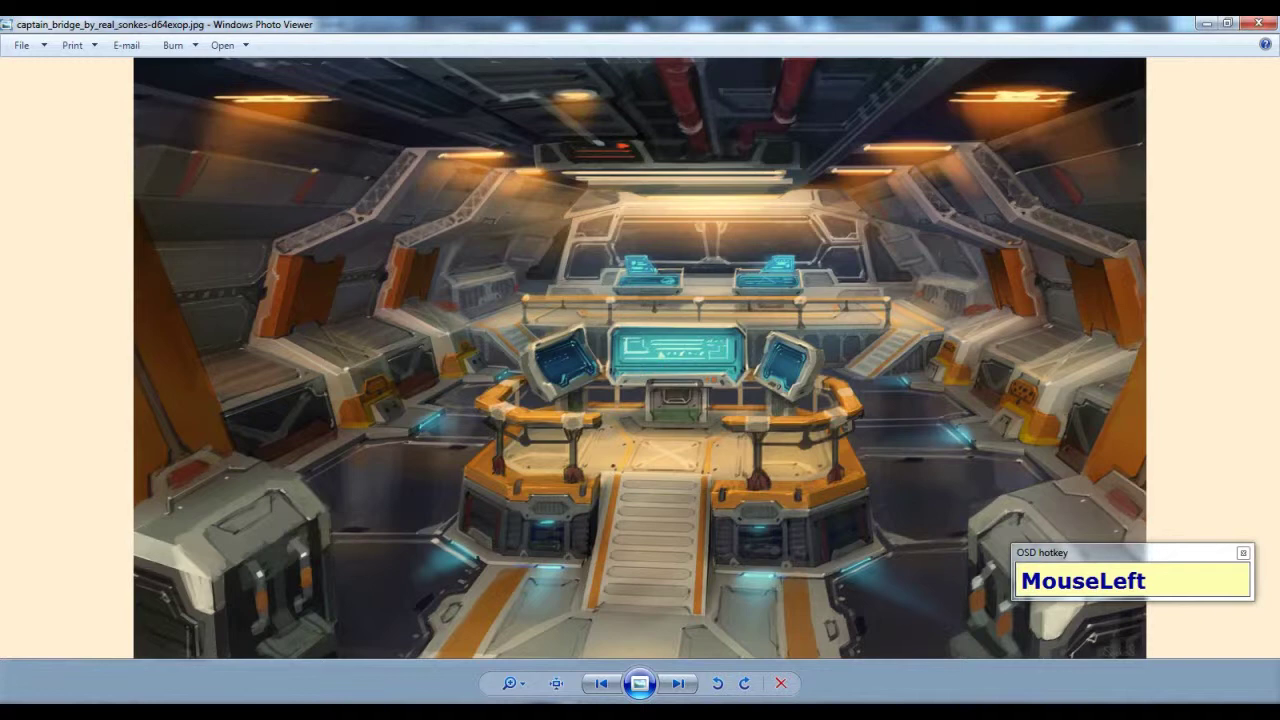
{"action": "left_click", "coordinate": [668, 712]}
Step: In face selection, select the floor's tapered end face and extrude it upward along Z
{"action": "key", "text": "Tab"}
{"action": "key", "text": "Tab"}
{"action": "right_click", "coordinate": [326, 380]}
{"action": "key", "text": "Tab"}
{"action": "left_click", "coordinate": [566, 526]}
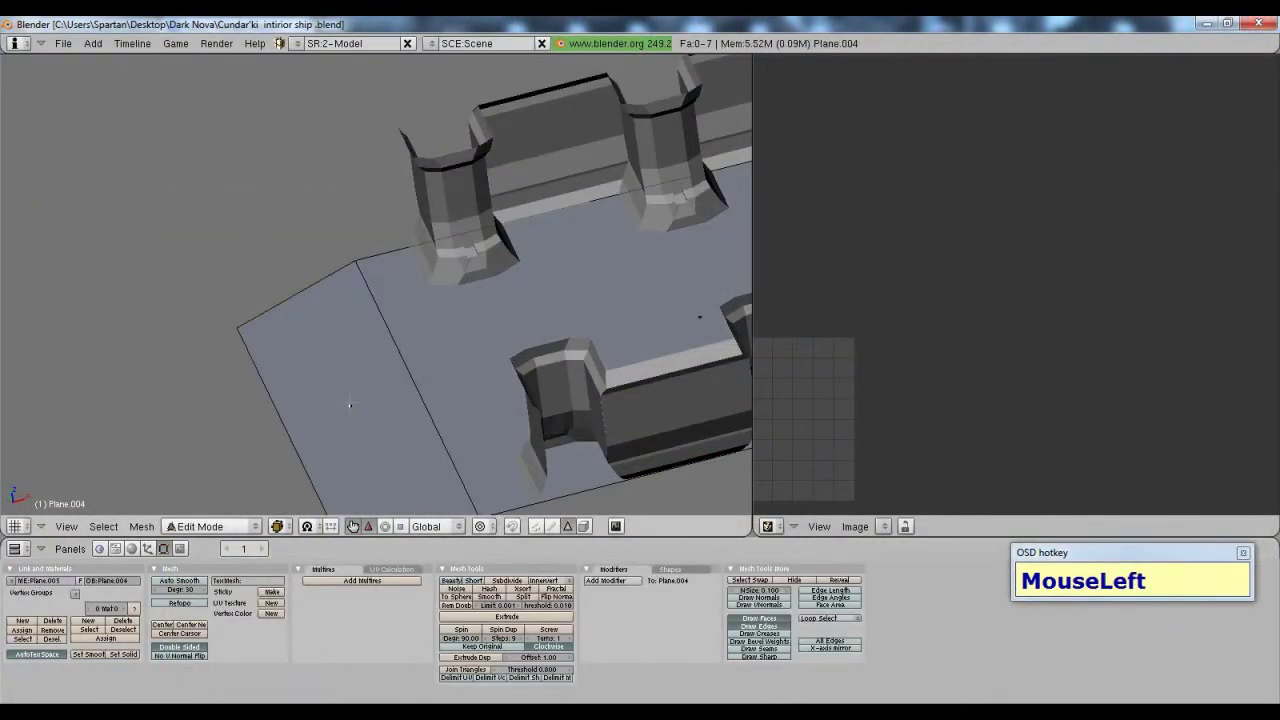
{"action": "right_click", "coordinate": [347, 400]}
{"action": "key", "text": "e"}
{"action": "left_click", "coordinate": [347, 400]}
{"action": "left_click_drag", "start_coordinate": [342, 364], "coordinate": [342, 350]}
Step: Lower the raised floor end slightly along Z and check it from the end of the bridge
{"action": "middle_click_drag", "start_coordinate": [342, 350], "coordinate": [370, 328]}
{"action": "scroll", "coordinate": [368, 315], "scroll_direction": "up", "scroll_amount": 2}
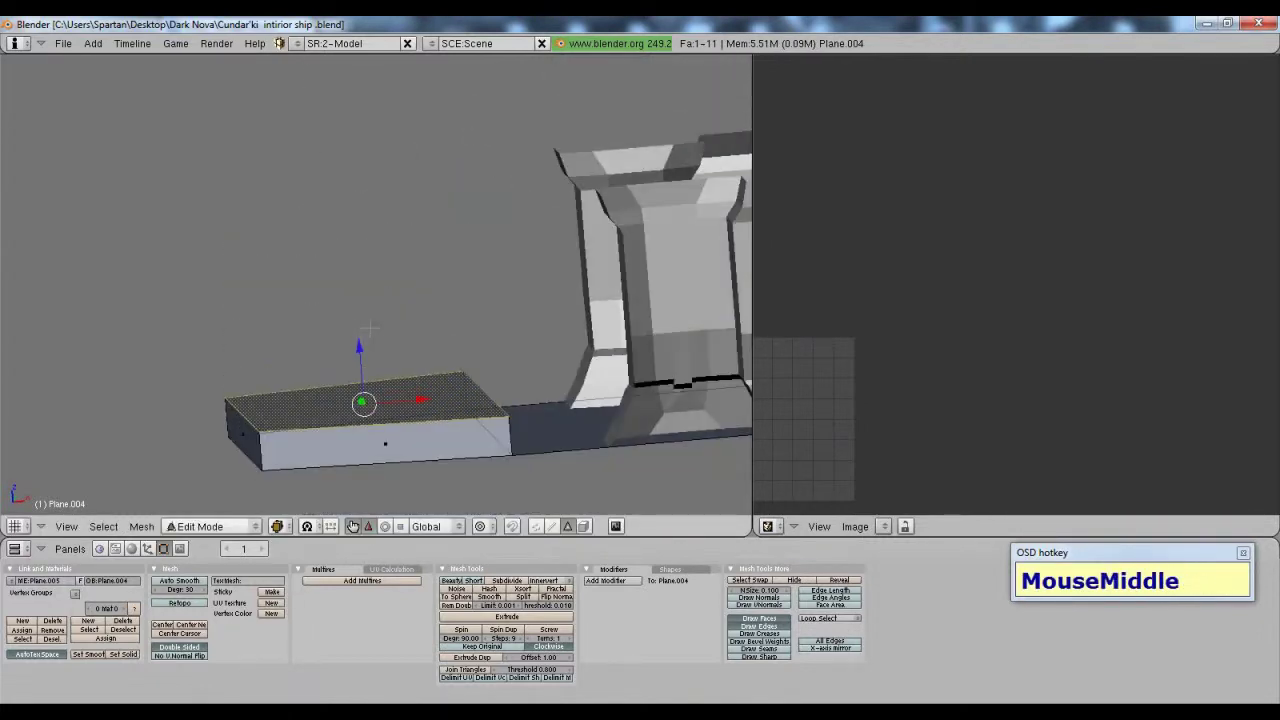
{"action": "left_click_drag", "start_coordinate": [359, 346], "coordinate": [360, 362]}
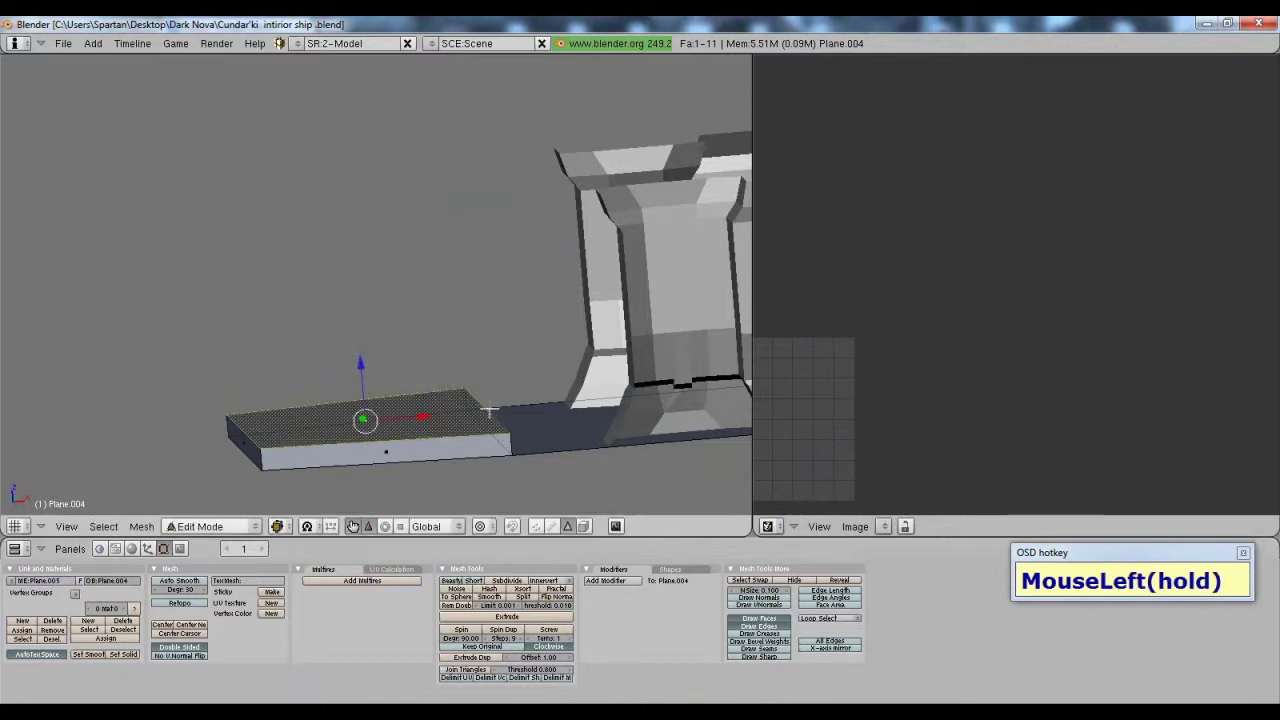
{"action": "middle_click_drag", "start_coordinate": [360, 362], "coordinate": [240, 191]}
{"action": "scroll", "coordinate": [243, 191], "scroll_direction": "up", "scroll_amount": 1}
{"action": "scroll", "coordinate": [257, 217], "scroll_direction": "down", "scroll_amount": 3}
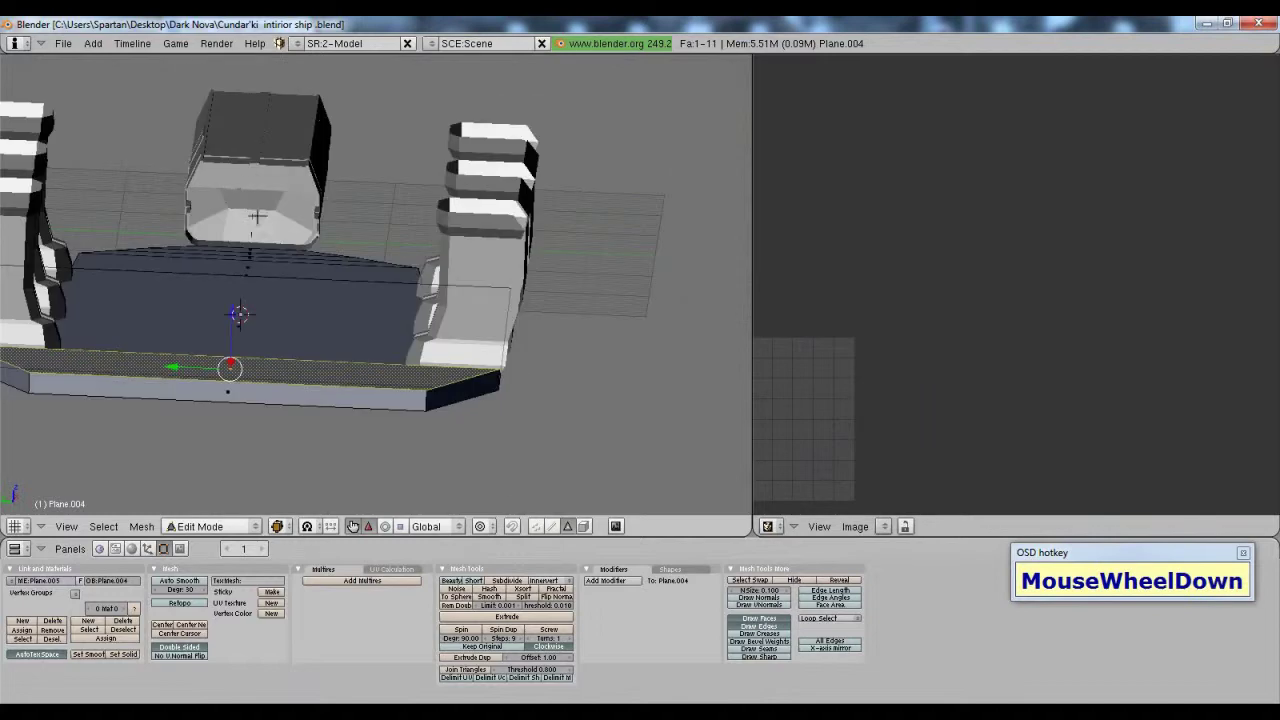
Step: Undo the recent height changes to the floor's end platform and redo its upward move
{"action": "middle_click_drag", "start_coordinate": [294, 323], "coordinate": [405, 330]}
{"action": "scroll", "coordinate": [434, 371], "scroll_direction": "up", "scroll_amount": 2}
{"action": "scroll", "coordinate": [343, 300], "scroll_direction": "up", "scroll_amount": 2}
{"action": "key", "text": "ctrl+z"}
{"action": "key", "text": "ctrl+z"}
{"action": "key", "text": "ctrl+z"}
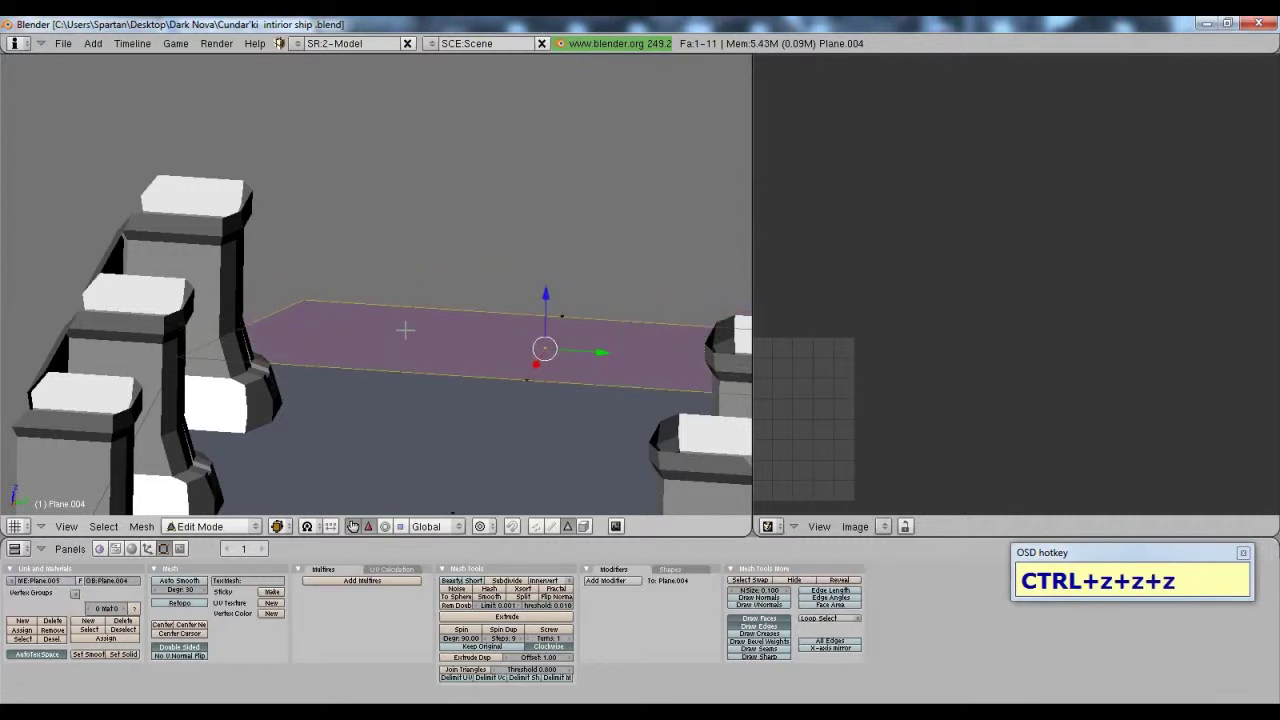
{"action": "key", "text": "y"}
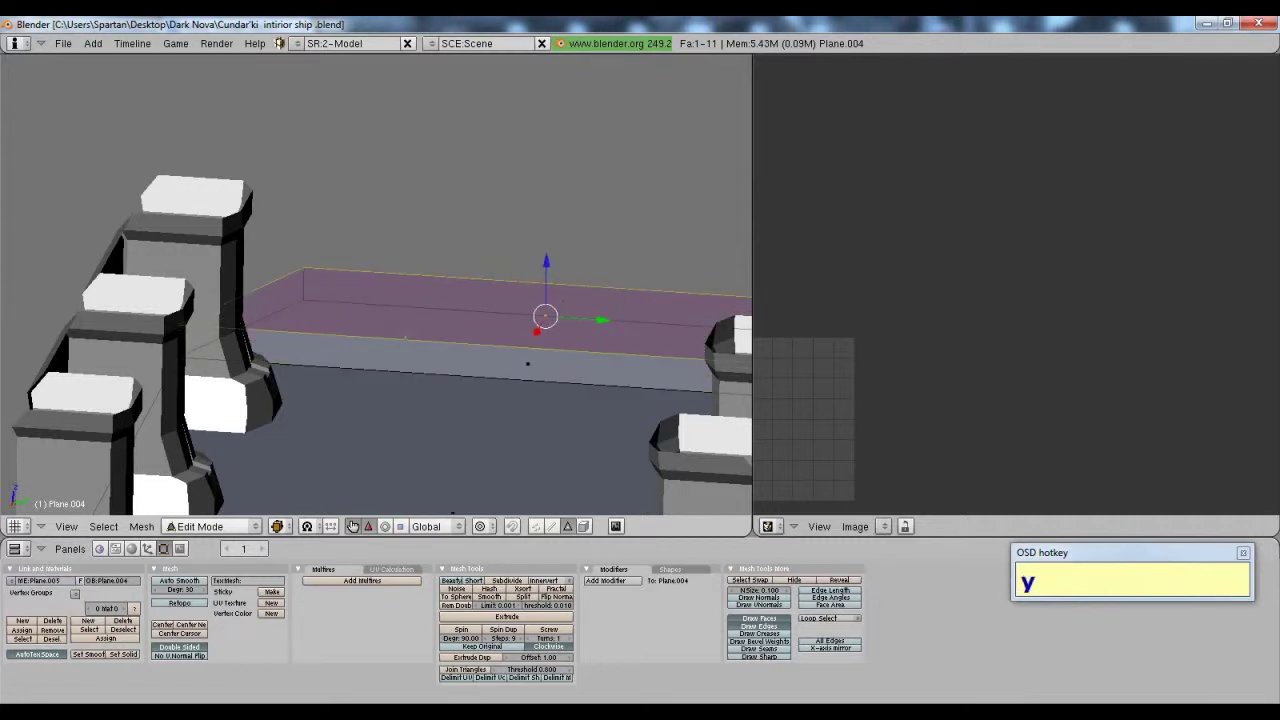
{"action": "scroll", "coordinate": [523, 351], "scroll_direction": "down", "scroll_amount": 3, "text": "shift"}
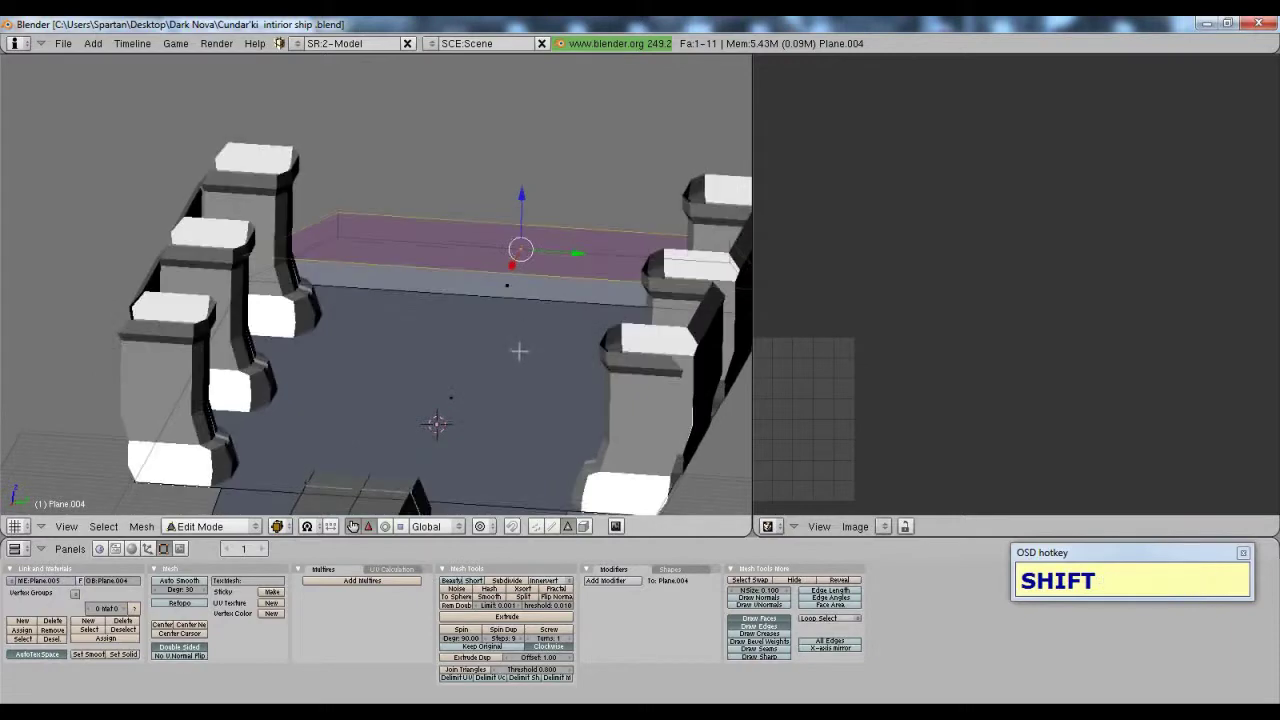
Step: Leave the floor mesh, open the end pillar's wall section for editing and switch to edge selection
{"action": "scroll", "coordinate": [523, 351], "scroll_direction": "up", "scroll_amount": 3}
{"action": "key", "text": "Tab"}
{"action": "middle_click_drag", "start_coordinate": [530, 360], "coordinate": [420, 318]}
{"action": "right_click", "coordinate": [495, 352]}
{"action": "key", "text": "Tab"}
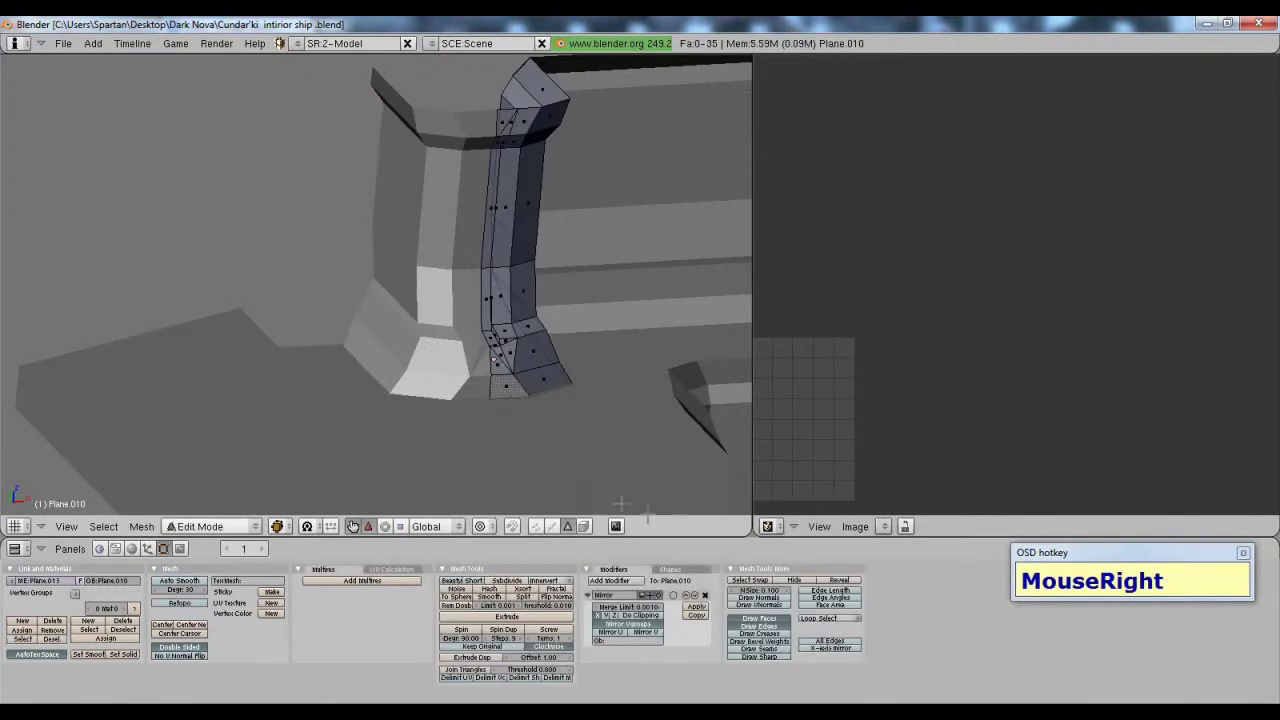
{"action": "left_click", "coordinate": [551, 527]}
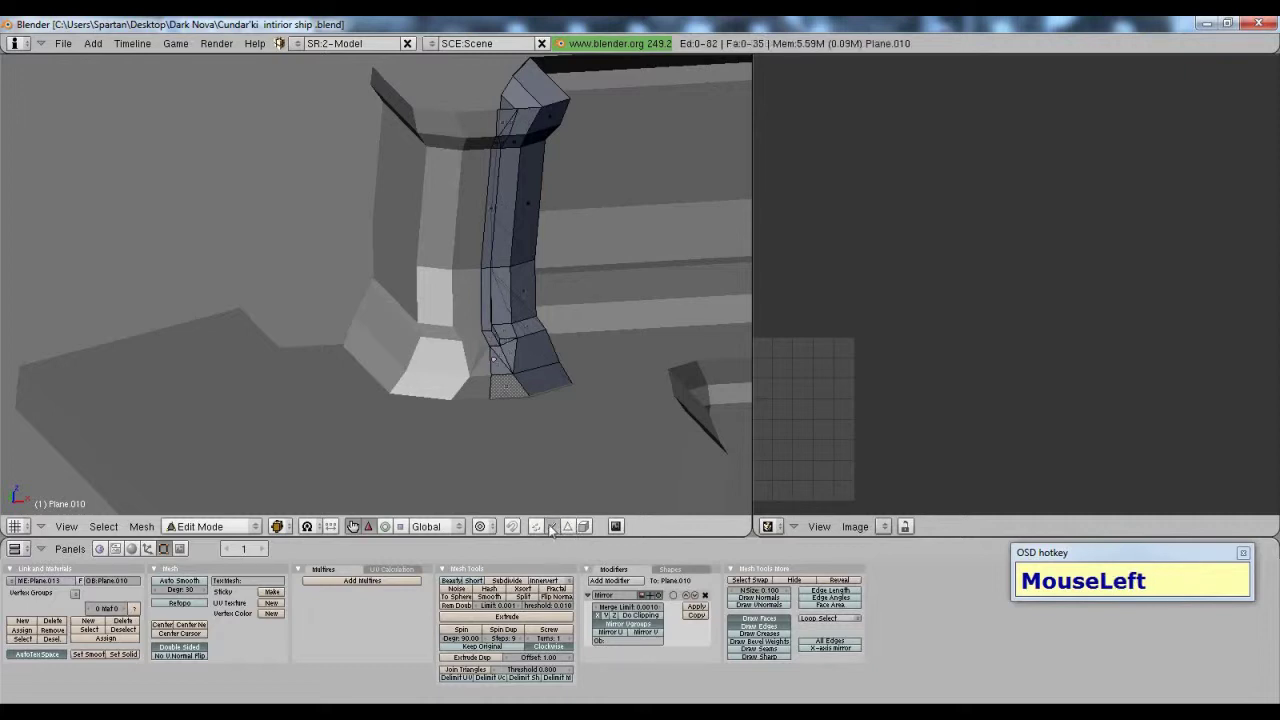
{"action": "scroll", "coordinate": [443, 380], "scroll_direction": "down", "scroll_amount": 5}
{"action": "scroll", "coordinate": [443, 378], "scroll_direction": "up", "scroll_amount": 3}
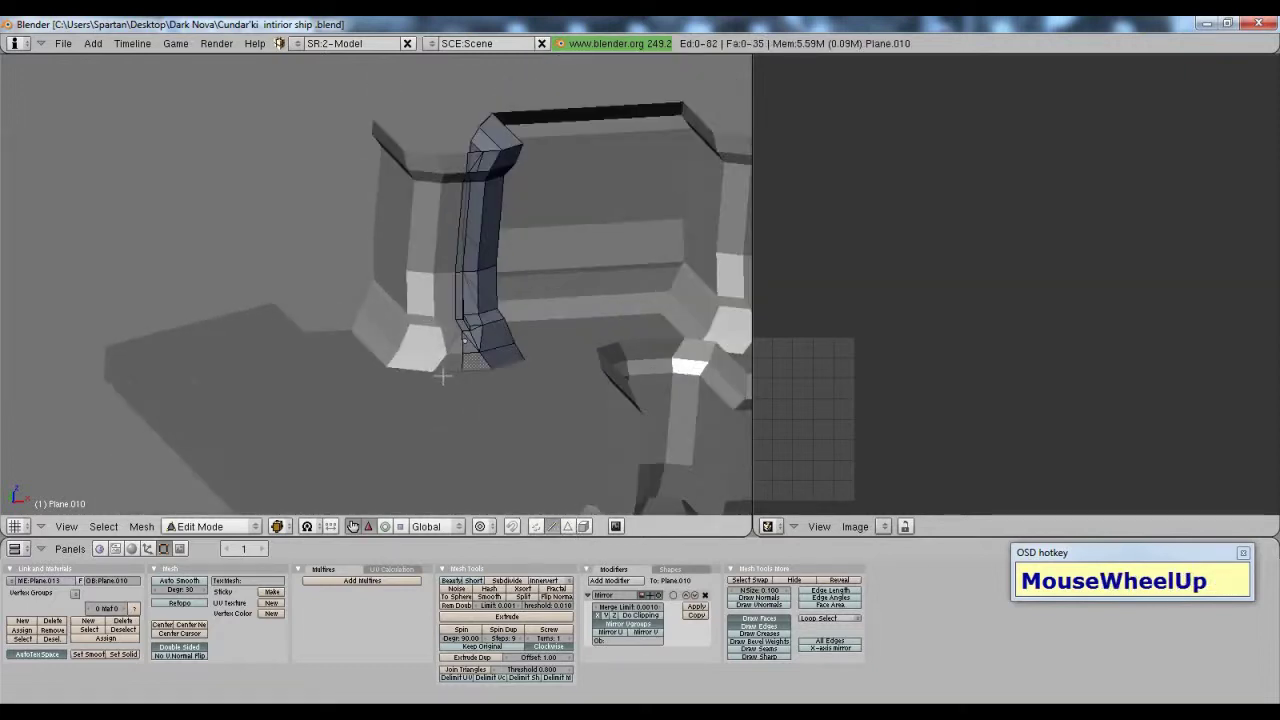
{"action": "scroll", "coordinate": [443, 376], "scroll_direction": "up", "scroll_amount": 2}
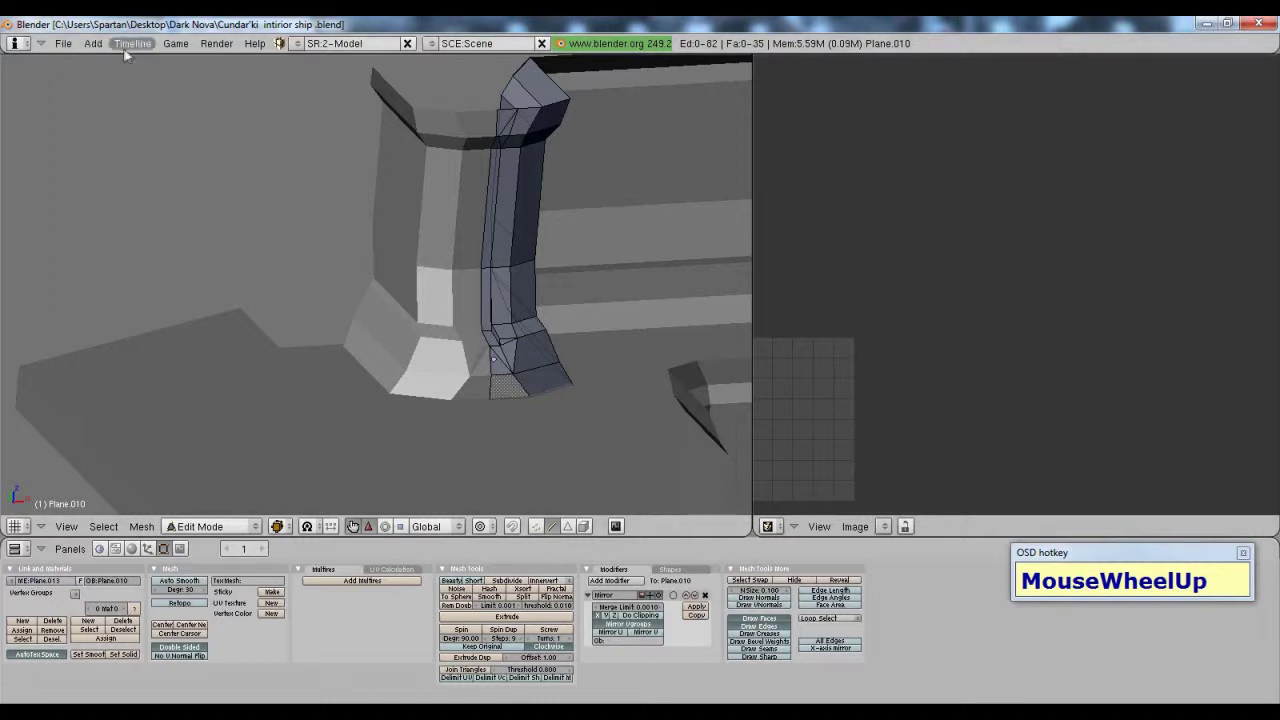
{"action": "key", "text": "Tab"}
{"action": "left_click", "coordinate": [92, 44]}
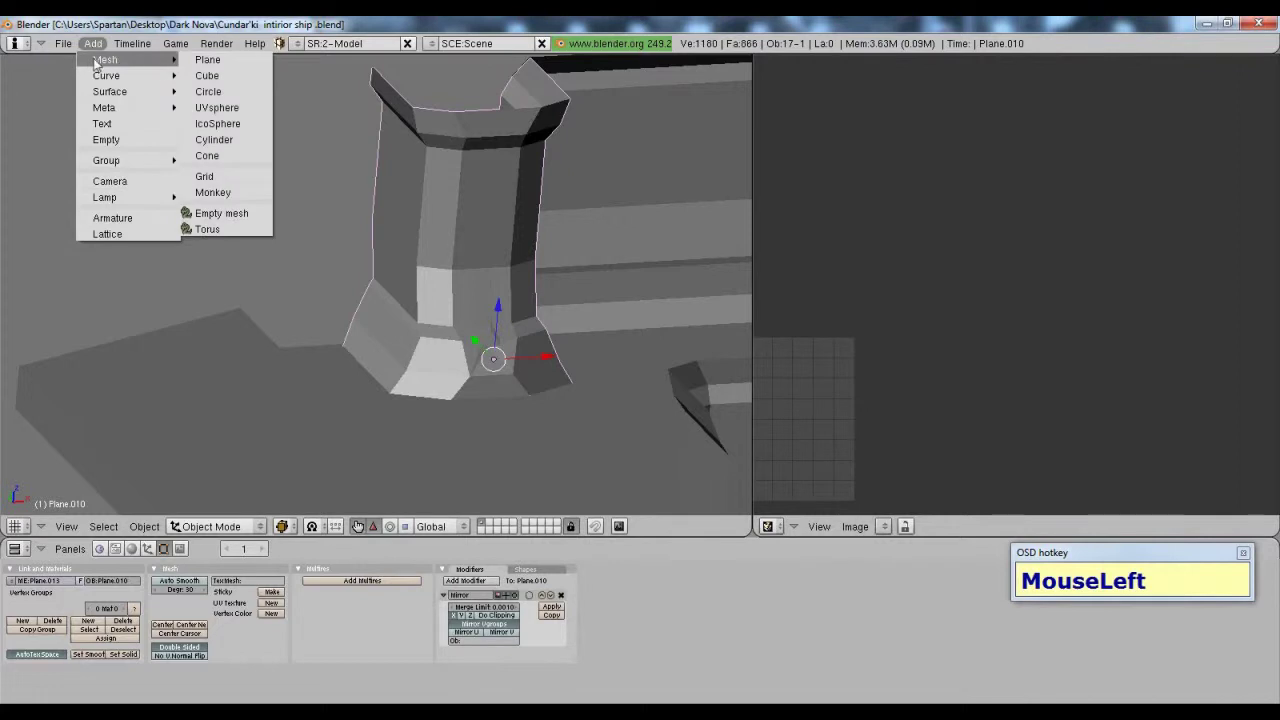
{"action": "scroll", "coordinate": [437, 214], "scroll_direction": "down", "scroll_amount": 3}
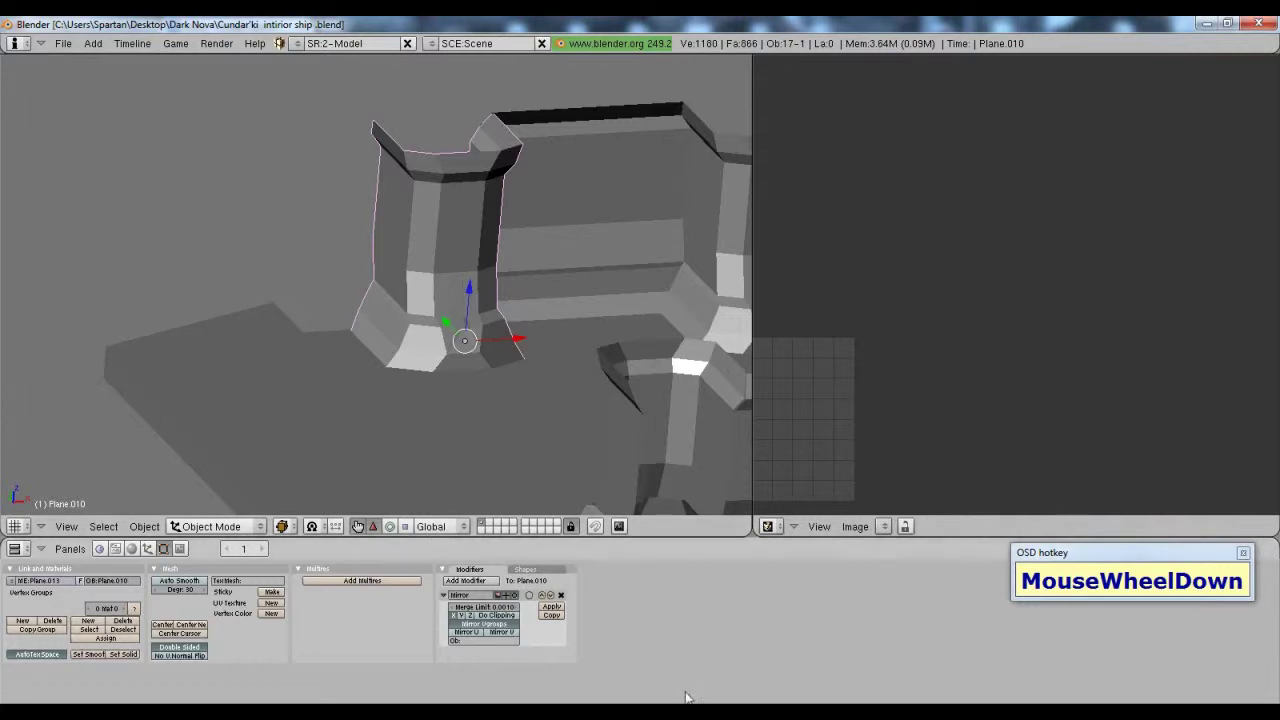
{"action": "left_click", "coordinate": [380, 277]}
{"action": "middle_click_drag", "start_coordinate": [380, 277], "coordinate": [350, 281]}
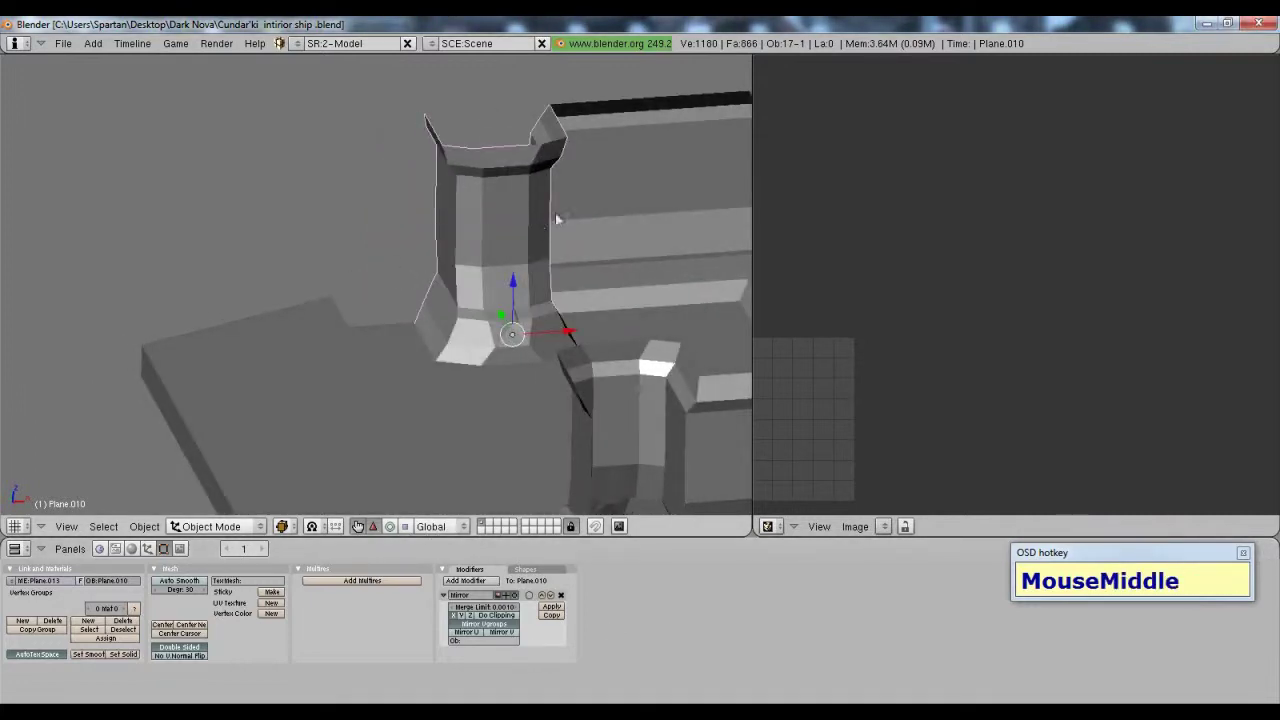
Step: Select the end pillar in object mode and apply its Mirror modifier
{"action": "right_click", "coordinate": [620, 190]}
{"action": "key", "text": "Tab"}
{"action": "key", "text": "Tab"}
{"action": "right_click", "coordinate": [451, 271]}
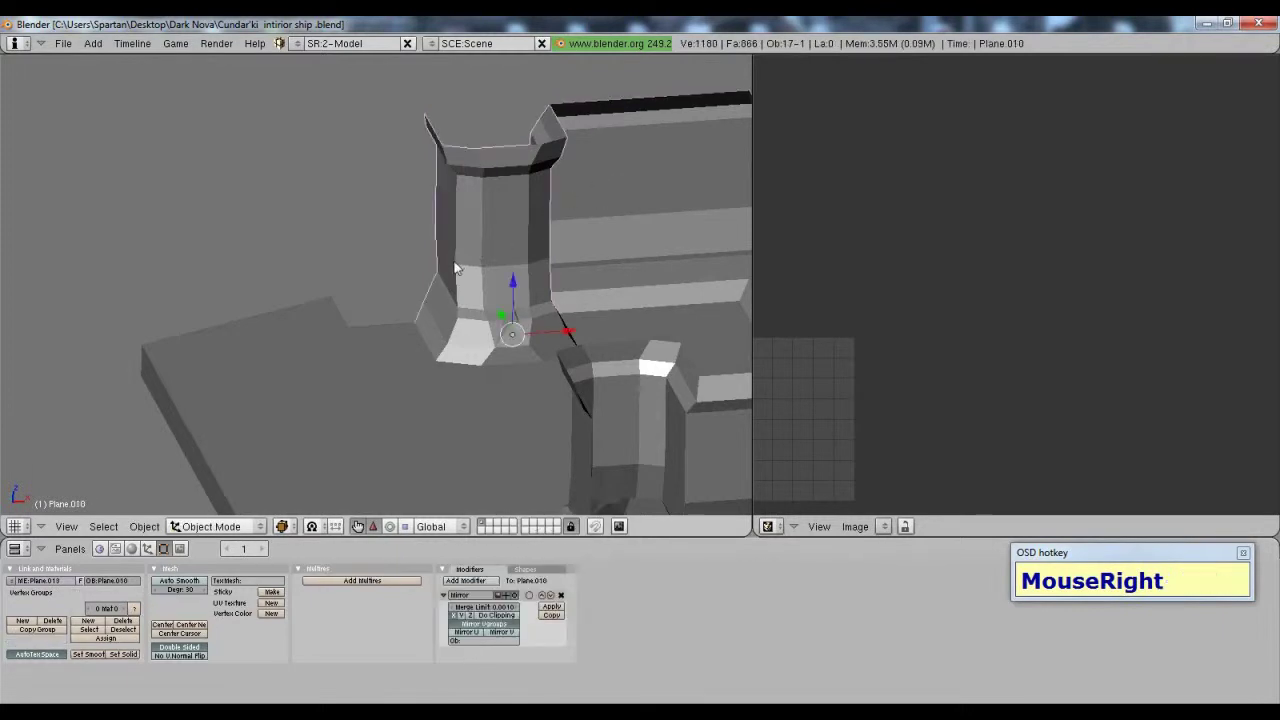
{"action": "left_click", "coordinate": [551, 609]}
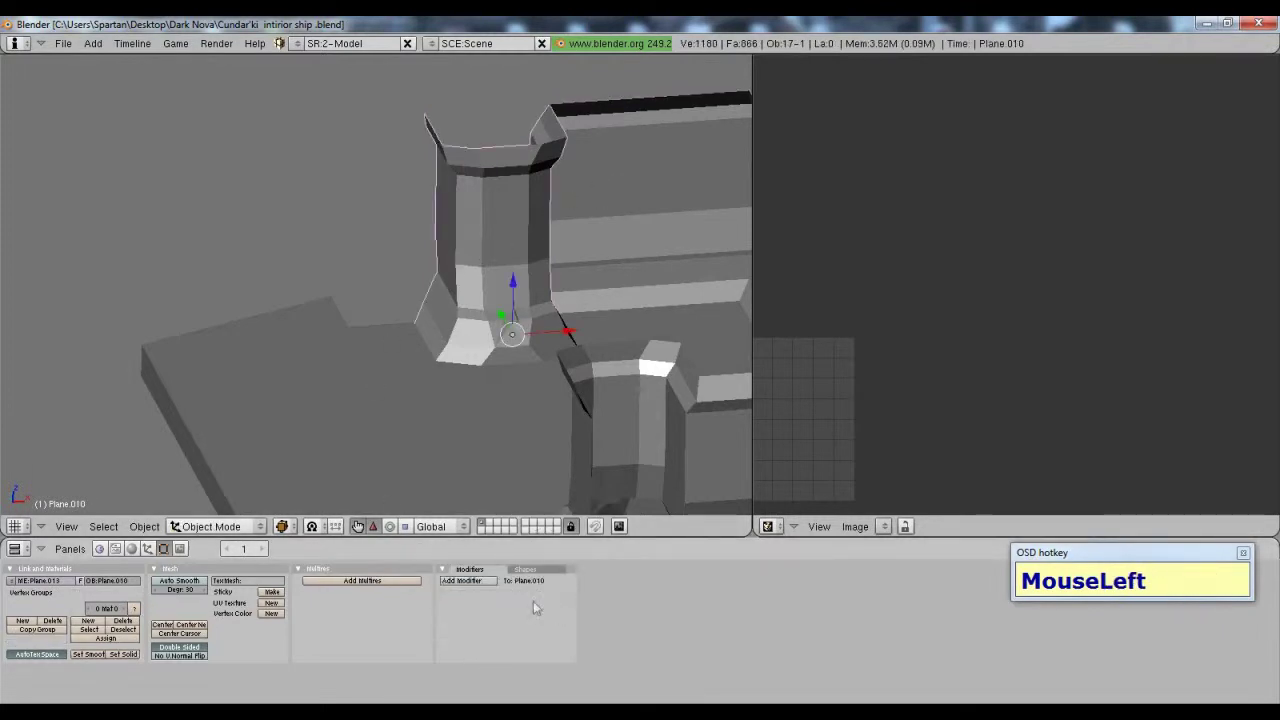
Step: Select the chain of seven vertical profile edges along the end pillar's open outer side and extrude it in place
{"action": "scroll", "coordinate": [462, 230], "scroll_direction": "up", "scroll_amount": 3}
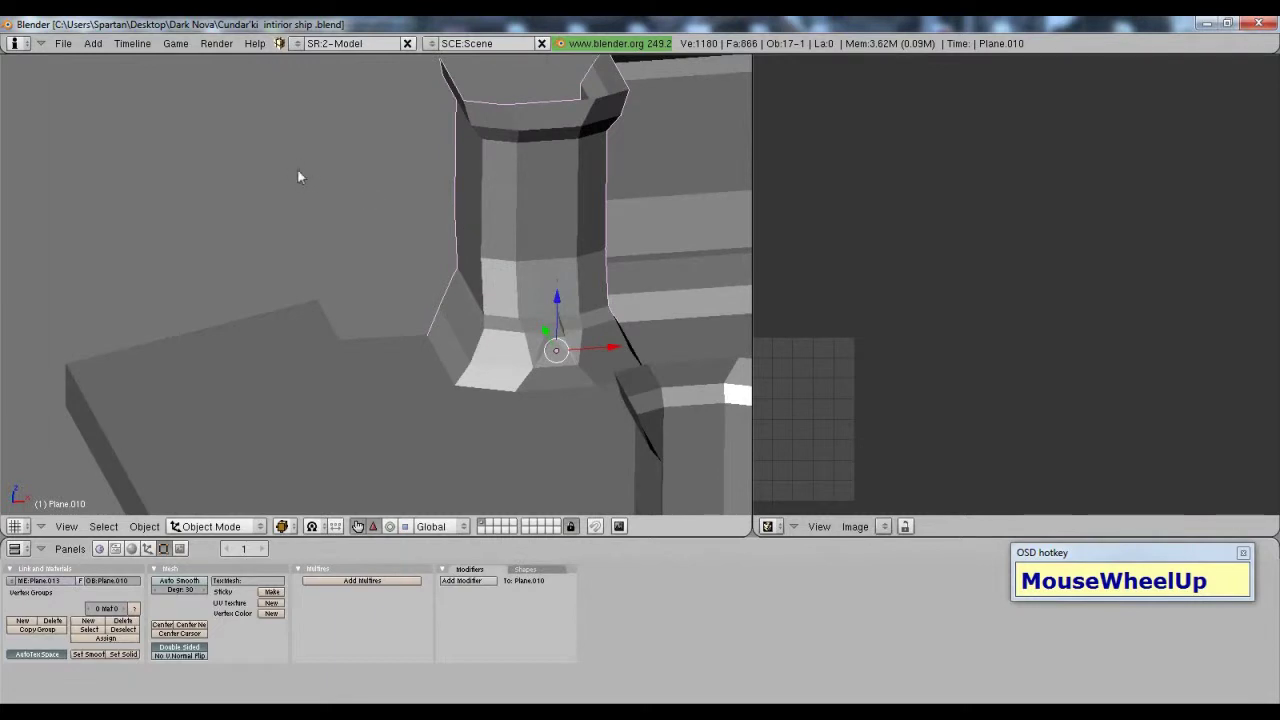
{"action": "key", "text": "Tab"}
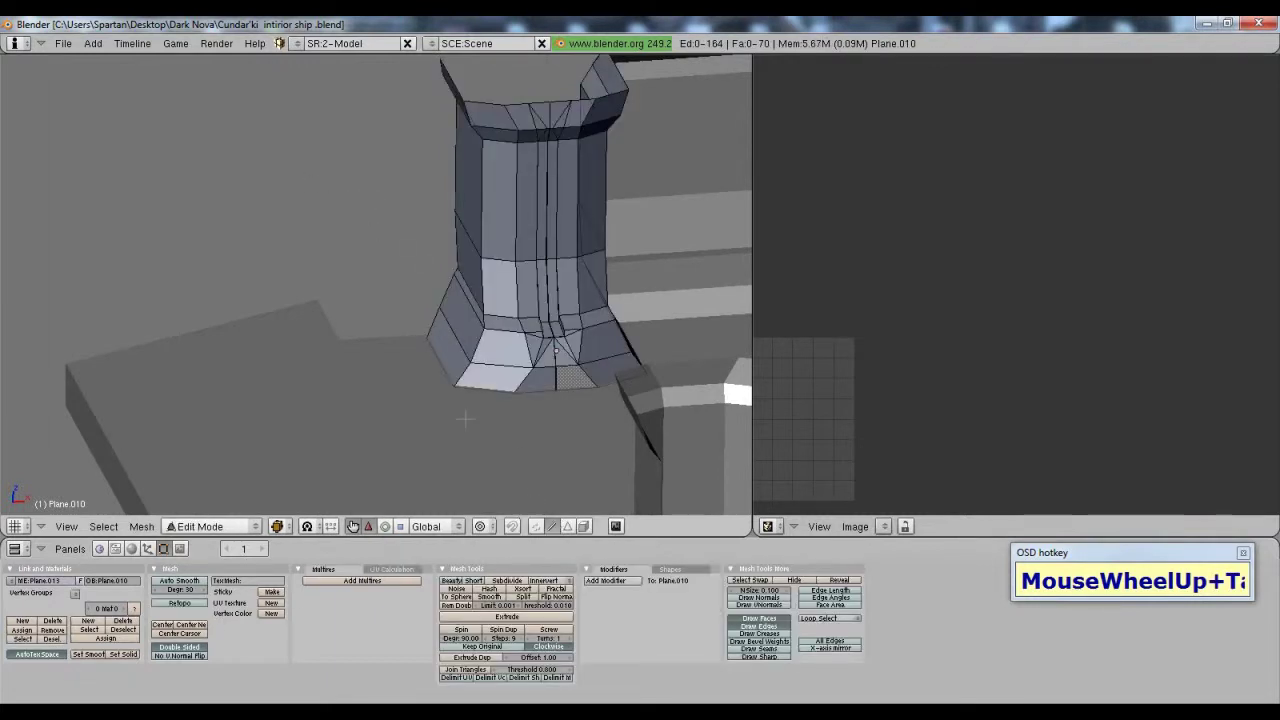
{"action": "right_click", "coordinate": [432, 326]}
{"action": "right_click", "coordinate": [446, 288], "text": "shift"}
{"action": "right_click", "coordinate": [455, 250], "text": "shift"}
{"action": "middle_click_drag", "start_coordinate": [500, 271], "coordinate": [520, 280]}
{"action": "right_click", "coordinate": [326, 269], "text": "shift"}
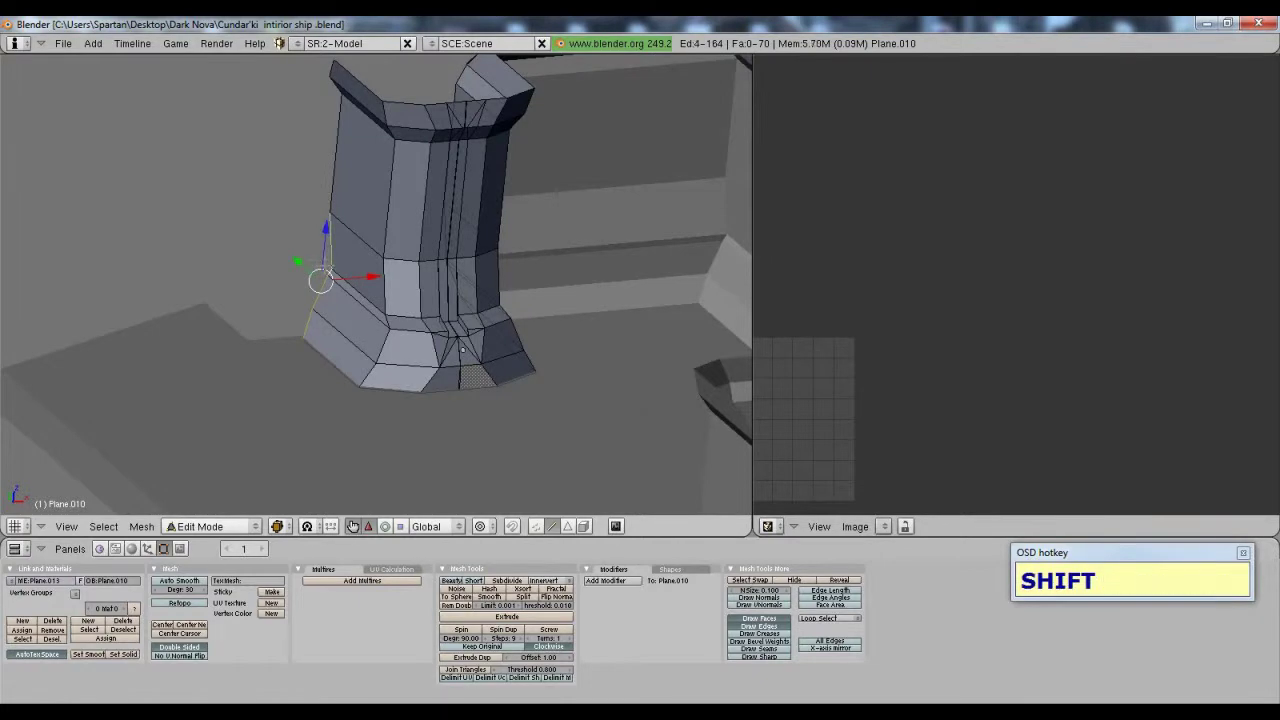
{"action": "right_click", "coordinate": [330, 147], "text": "shift"}
{"action": "middle_click_drag", "start_coordinate": [330, 147], "coordinate": [342, 237]}
{"action": "right_click", "coordinate": [247, 185], "text": "shift"}
{"action": "right_click", "coordinate": [262, 158], "text": "shift"}
{"action": "key", "text": "shift+e"}
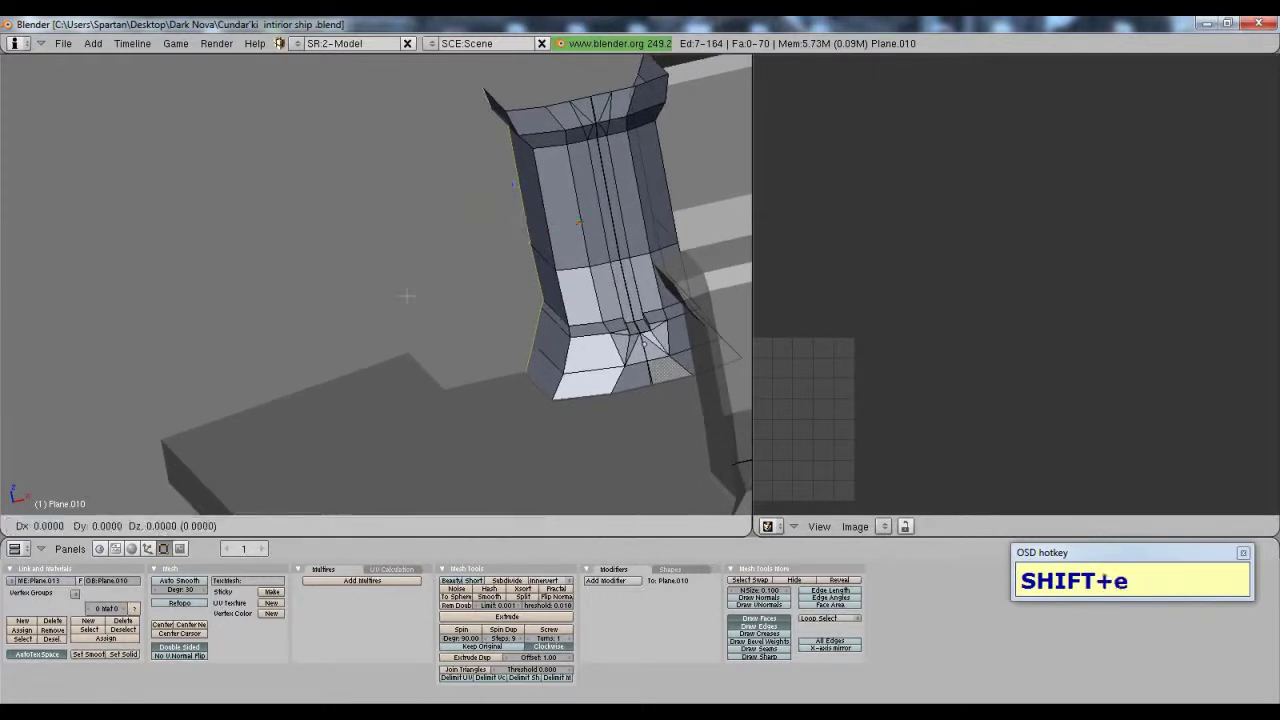
{"action": "left_click", "coordinate": [404, 297]}
Step: Move the extruded edges outward along X to where the floor starts to taper
{"action": "left_click_drag", "start_coordinate": [587, 224], "coordinate": [498, 243]}
{"action": "middle_click_drag", "start_coordinate": [489, 294], "coordinate": [342, 341]}
{"action": "left_click_drag", "start_coordinate": [429, 62], "coordinate": [417, 65]}
{"action": "middle_click_drag", "start_coordinate": [414, 67], "coordinate": [394, 153], "text": "shift"}
{"action": "left_click_drag", "start_coordinate": [403, 149], "coordinate": [388, 151]}
{"action": "middle_click_drag", "start_coordinate": [388, 151], "coordinate": [160, 300]}
{"action": "scroll", "coordinate": [280, 166], "scroll_direction": "up", "scroll_amount": 2}
{"action": "middle_click_drag", "start_coordinate": [160, 300], "coordinate": [471, 433]}
Step: In vertex selection, move the lower vertices on the new panel's open end along X to straighten its profile
{"action": "left_click", "coordinate": [523, 386]}
{"action": "right_click", "coordinate": [545, 372]}
{"action": "left_click", "coordinate": [537, 527]}
{"action": "right_click", "coordinate": [523, 370]}
{"action": "left_click_drag", "start_coordinate": [571, 371], "coordinate": [565, 371]}
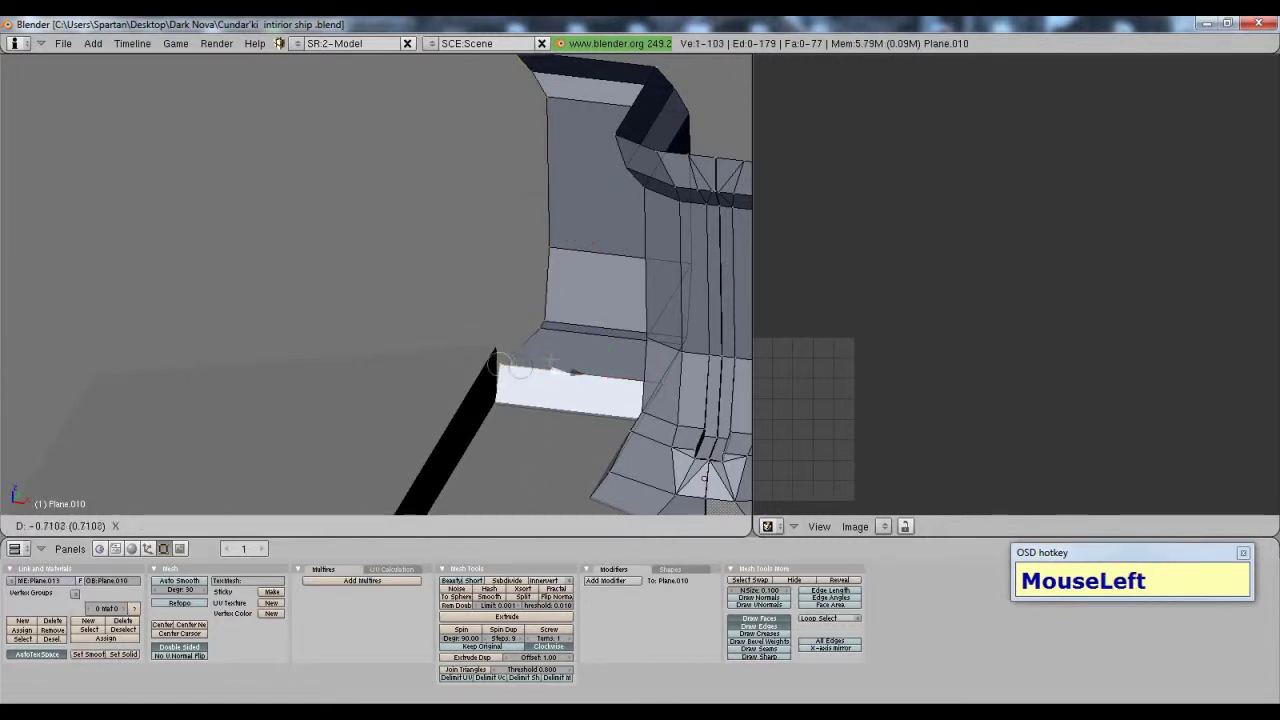
{"action": "left_click", "coordinate": [562, 372]}
{"action": "right_click", "coordinate": [540, 327]}
{"action": "left_click_drag", "start_coordinate": [562, 328], "coordinate": [567, 329]}
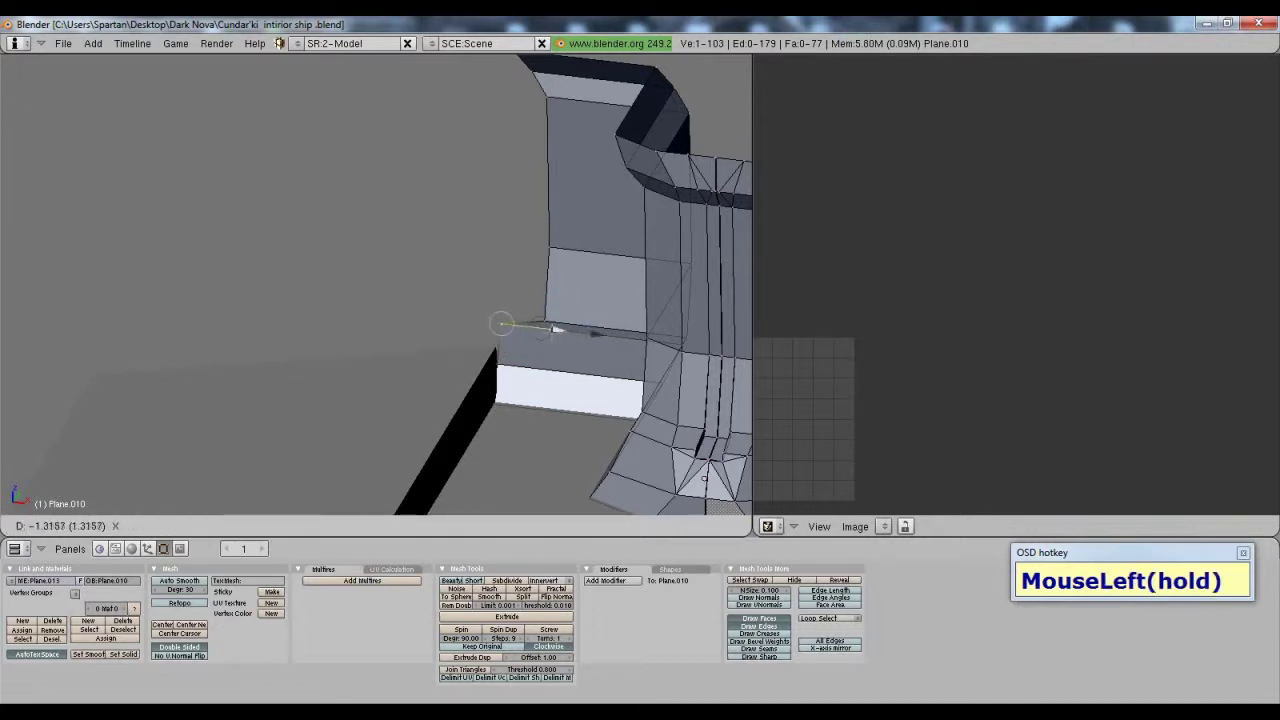
{"action": "left_click_drag", "start_coordinate": [550, 329], "coordinate": [583, 327]}
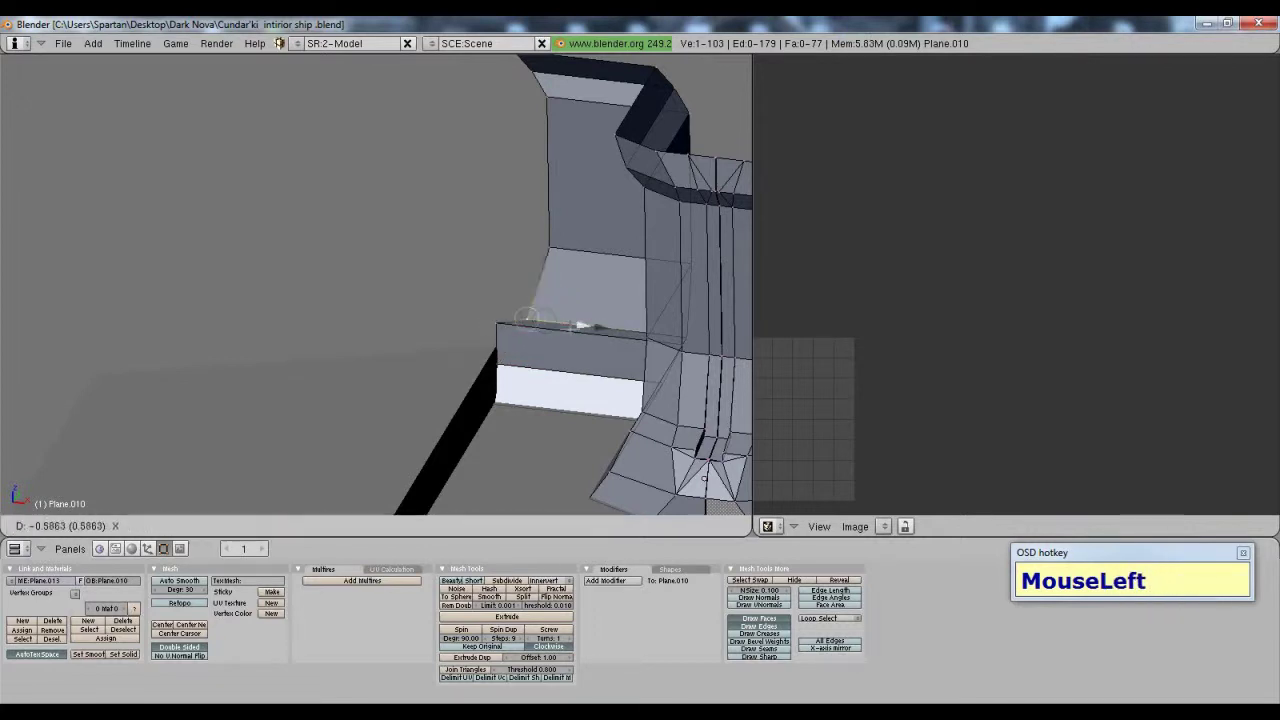
Step: Move the middle and upper vertices on the panel's open end along X into line with the lower ones
{"action": "right_click", "coordinate": [549, 322]}
{"action": "left_click_drag", "start_coordinate": [598, 253], "coordinate": [561, 238]}
{"action": "scroll", "coordinate": [561, 238], "scroll_direction": "down", "scroll_amount": 3}
{"action": "mouse_move", "coordinate": [561, 238]}
{"action": "middle_mouse_down", "text": "shift"}
{"action": "mouse_move", "coordinate": [578, 189]}
{"action": "mouse_move", "coordinate": [570, 215]}
{"action": "middle_mouse_up", "text": "shift"}
{"action": "middle_click_drag", "start_coordinate": [570, 215], "coordinate": [525, 145]}
{"action": "middle_click_drag", "start_coordinate": [525, 145], "coordinate": [525, 150], "text": "shift"}
{"action": "scroll", "coordinate": [560, 240], "scroll_direction": "up", "scroll_amount": 4}
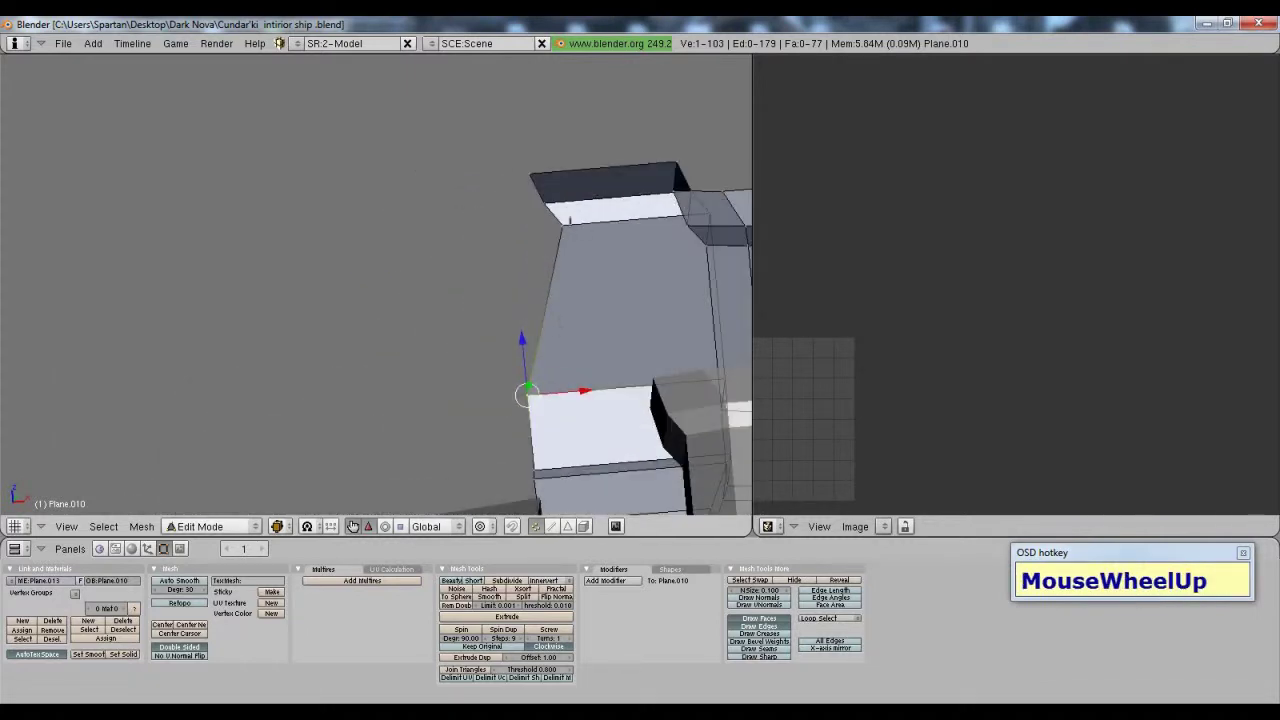
{"action": "right_click", "coordinate": [575, 212]}
{"action": "left_click_drag", "start_coordinate": [610, 215], "coordinate": [567, 200]}
{"action": "right_click", "coordinate": [557, 203]}
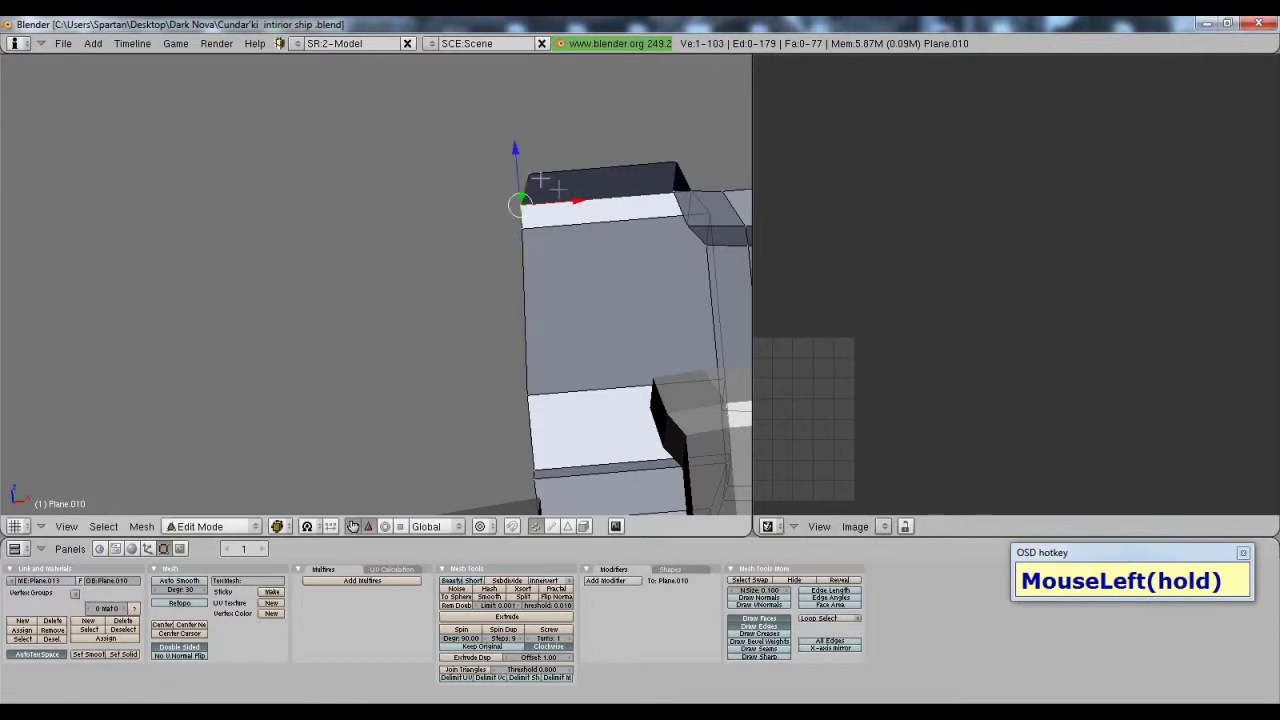
{"action": "left_click", "coordinate": [576, 172]}
Step: Select all vertices along the panel's open end and shift them slightly outward along X
{"action": "scroll", "coordinate": [590, 250], "scroll_direction": "down", "scroll_amount": 2}
{"action": "middle_click_drag", "start_coordinate": [600, 300], "coordinate": [536, 305]}
{"action": "middle_click_drag", "start_coordinate": [536, 305], "coordinate": [545, 280], "text": "shift"}
{"action": "middle_click_drag", "start_coordinate": [545, 280], "coordinate": [558, 380]}
{"action": "right_click", "coordinate": [575, 398]}
{"action": "right_click", "coordinate": [570, 412], "text": "shift"}
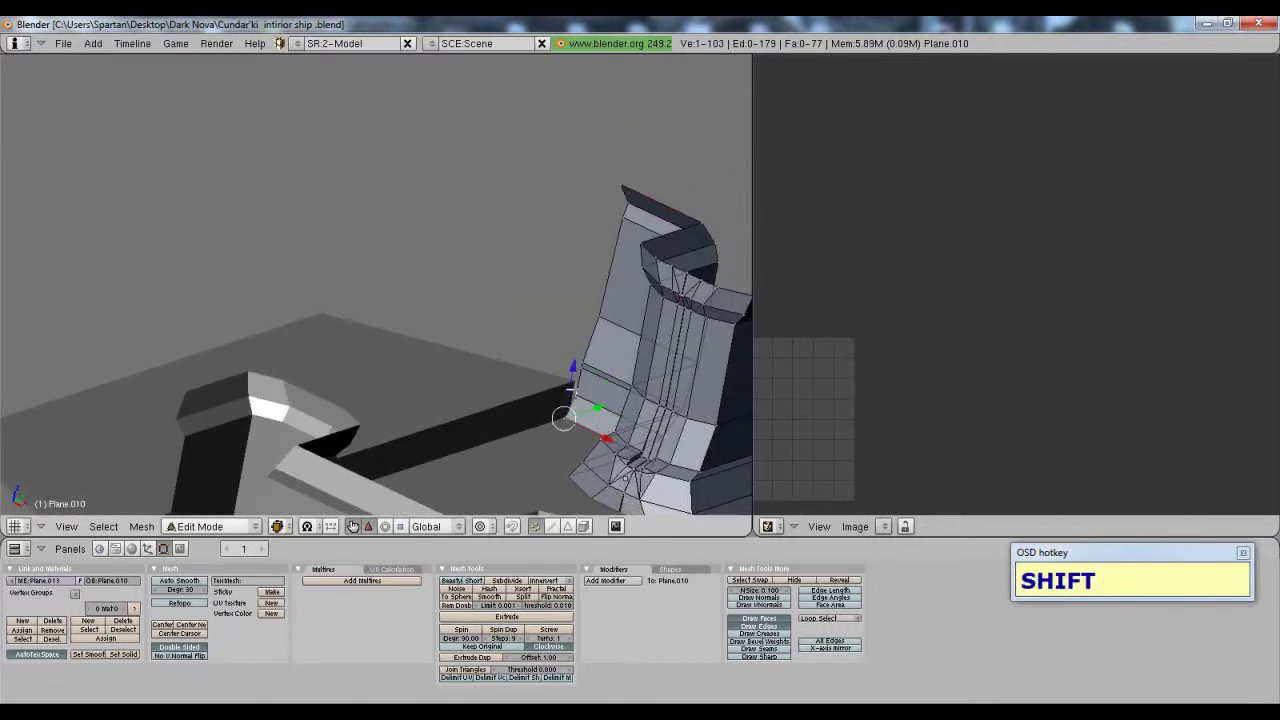
{"action": "right_click", "coordinate": [572, 372], "text": "shift"}
{"action": "right_click", "coordinate": [580, 378], "text": "shift"}
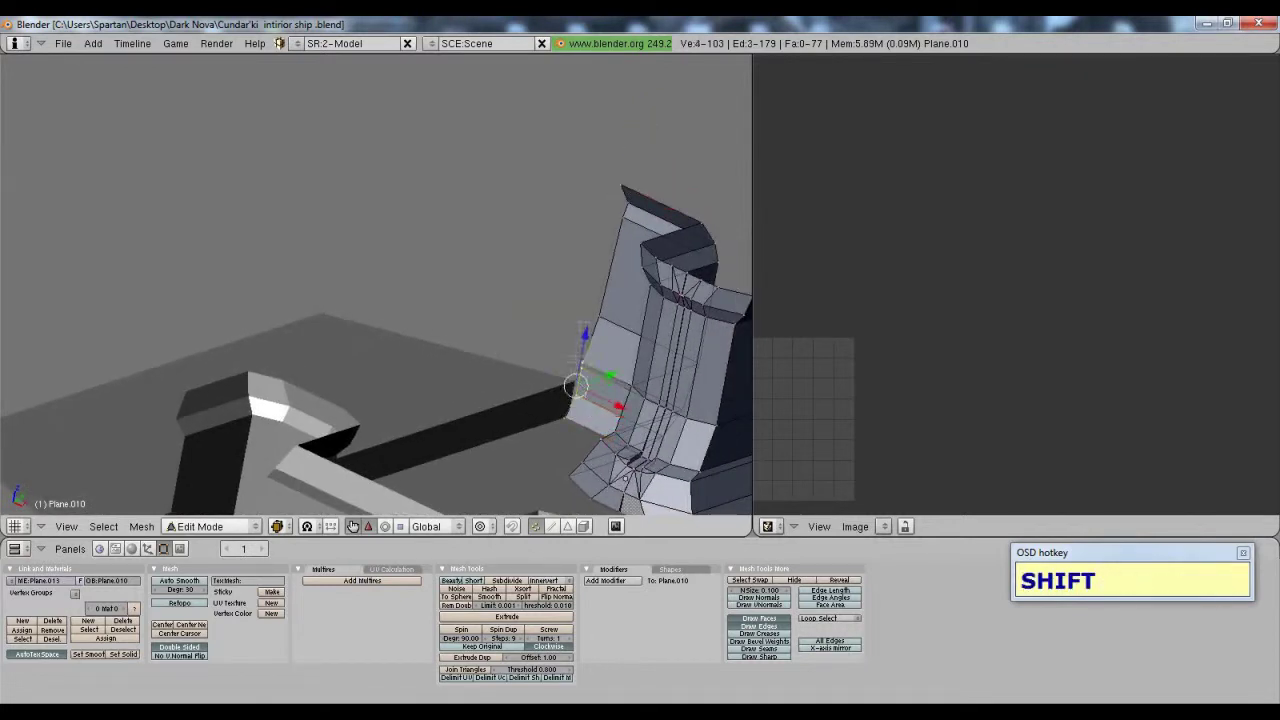
{"action": "right_click", "coordinate": [640, 243], "text": "shift"}
{"action": "right_click", "coordinate": [611, 197], "text": "shift"}
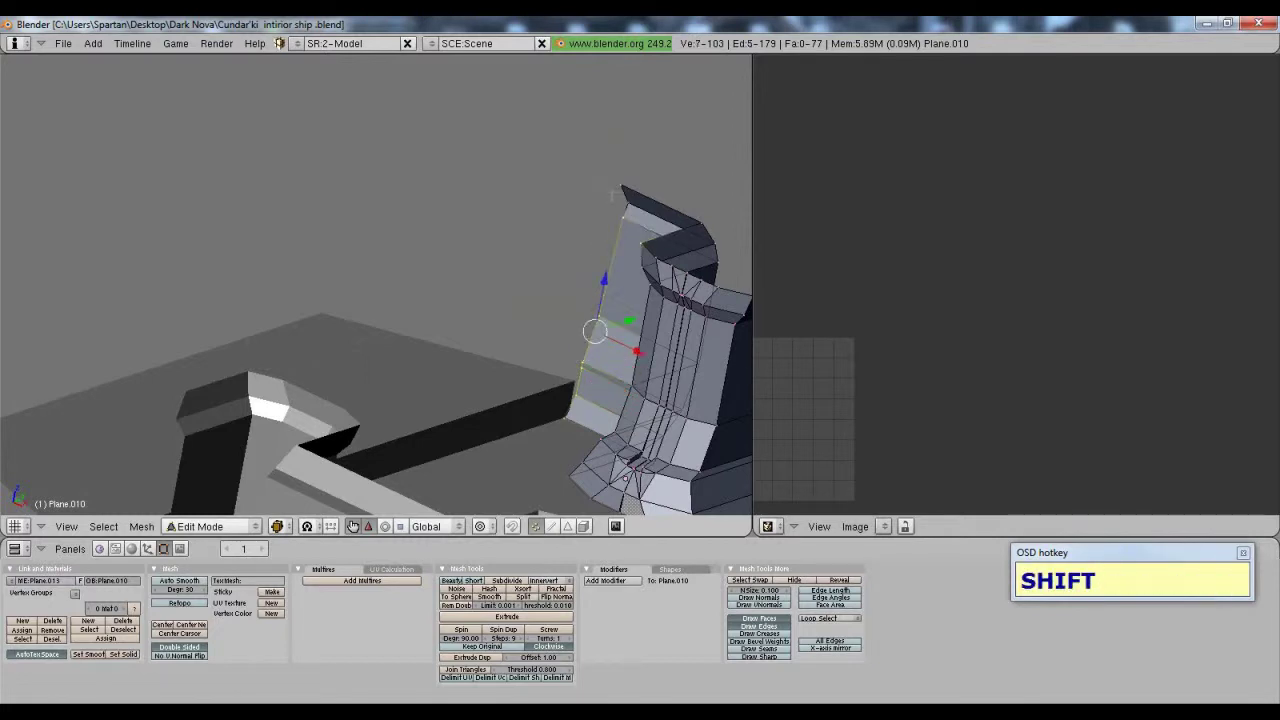
{"action": "right_click", "coordinate": [627, 210], "text": "shift"}
{"action": "scroll", "coordinate": [627, 210], "scroll_direction": "down", "scroll_amount": 2}
{"action": "scroll", "coordinate": [627, 210], "scroll_direction": "up", "scroll_amount": 2}
{"action": "left_click_drag", "start_coordinate": [636, 291], "coordinate": [633, 291]}
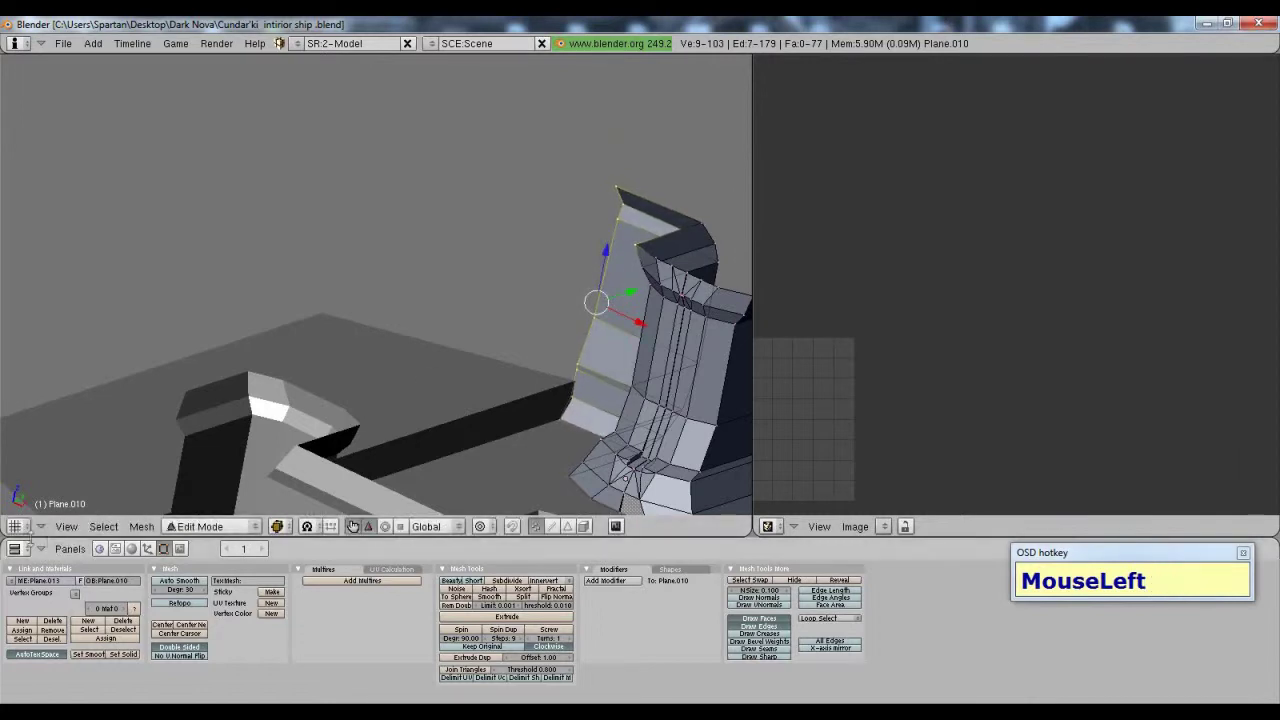
Step: Switch to the top view and display the model as wireframe
{"action": "left_click", "coordinate": [66, 526]}
{"action": "left_click", "coordinate": [100, 396]}
{"action": "scroll", "coordinate": [251, 394], "scroll_direction": "down", "scroll_amount": 7}
{"action": "scroll", "coordinate": [258, 394], "scroll_direction": "up", "scroll_amount": 6, "text": "shift"}
{"action": "scroll", "coordinate": [302, 384], "scroll_direction": "up", "scroll_amount": 2}
{"action": "scroll", "coordinate": [302, 384], "scroll_direction": "down", "scroll_amount": 2, "text": "shift"}
{"action": "scroll", "coordinate": [303, 383], "scroll_direction": "down", "scroll_amount": 2, "text": "shift"}
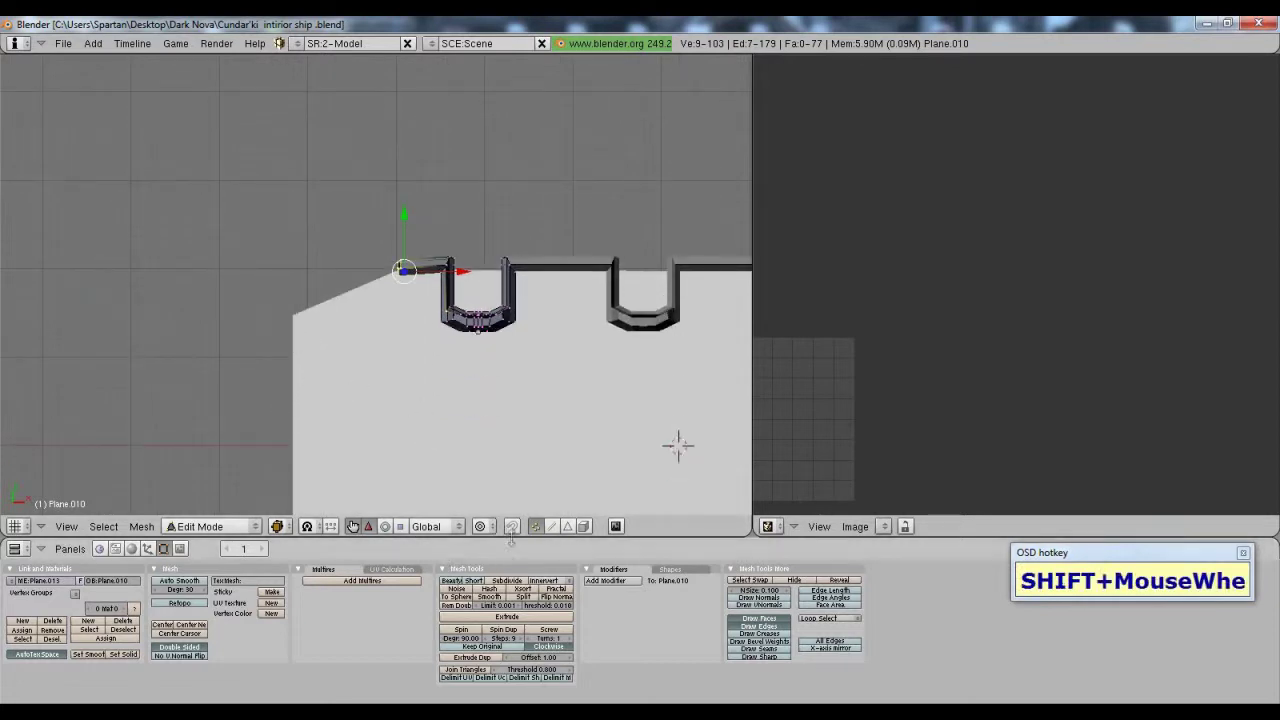
{"action": "left_click", "coordinate": [278, 526]}
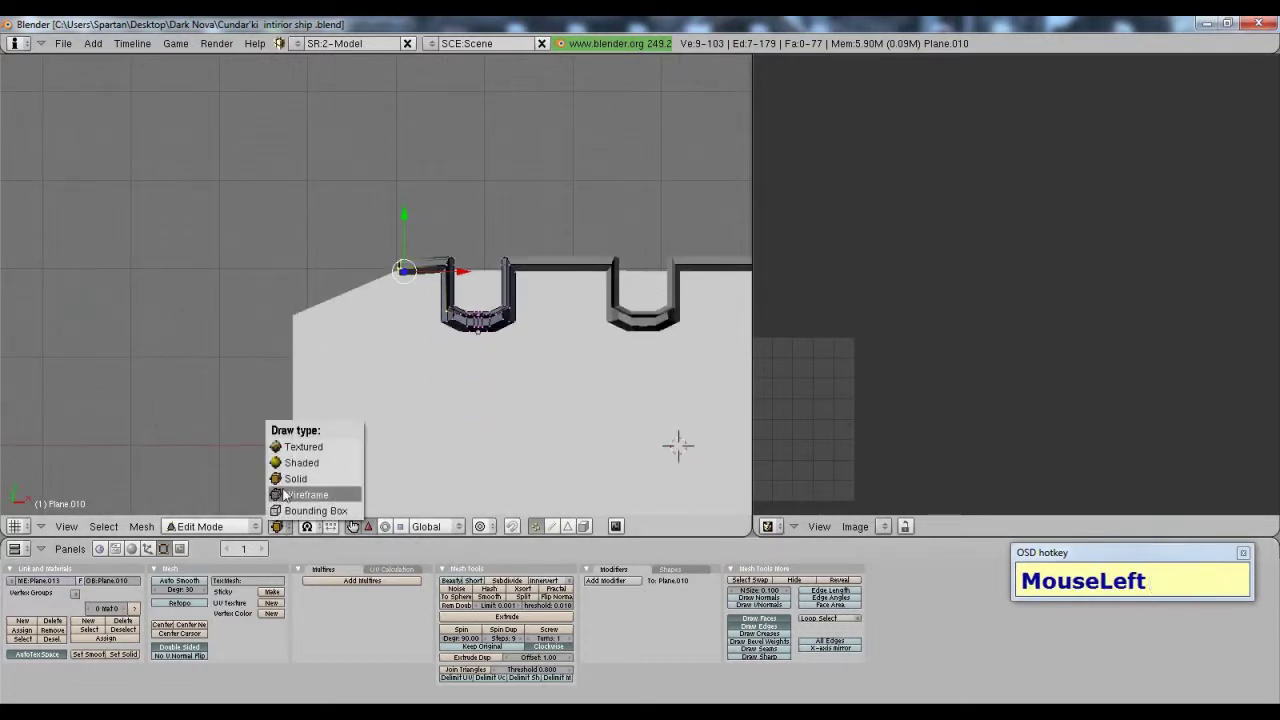
{"action": "left_click", "coordinate": [285, 495]}
{"action": "scroll", "coordinate": [571, 386], "scroll_direction": "down", "scroll_amount": 2}
{"action": "scroll", "coordinate": [577, 269], "scroll_direction": "down", "scroll_amount": 6, "text": "shift"}
{"action": "scroll", "coordinate": [407, 347], "scroll_direction": "up", "scroll_amount": 5, "text": "shift"}
{"action": "scroll", "coordinate": [560, 350], "scroll_direction": "up", "scroll_amount": 2}
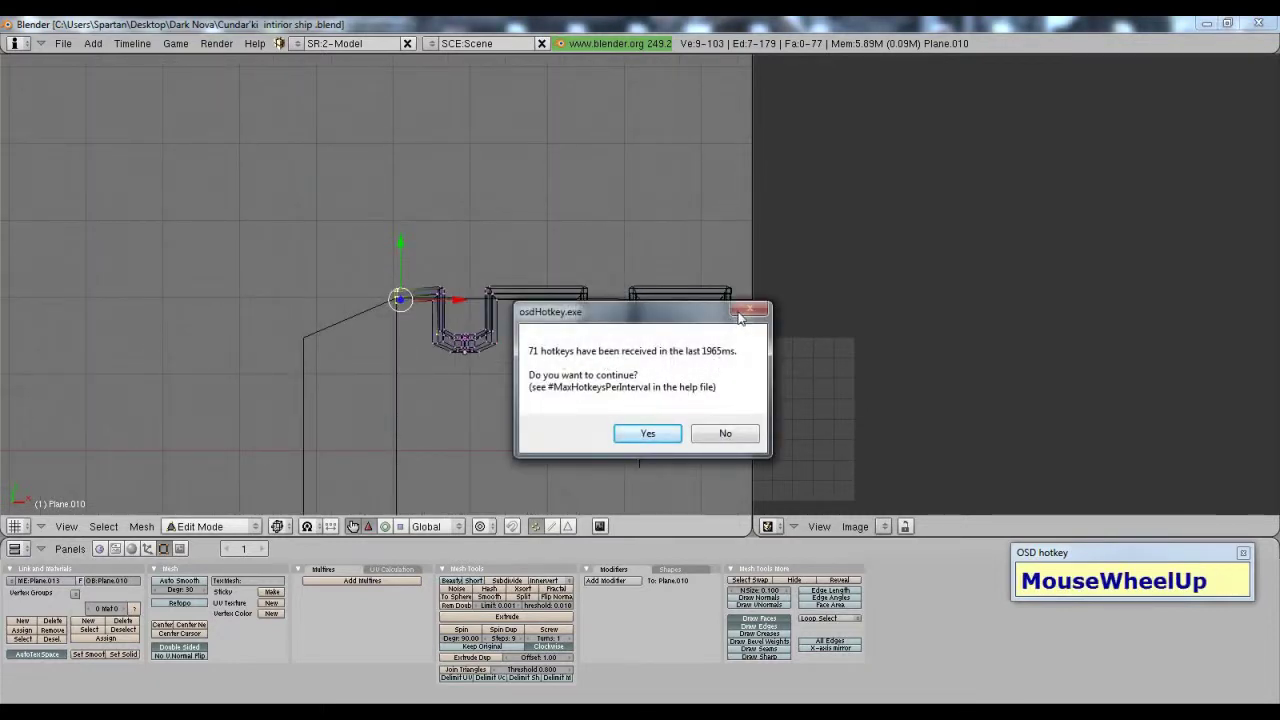
{"action": "left_click", "coordinate": [647, 434]}
Step: Extrude the panel's end vertices and move them along the floor's slanted edge to its outer corner
{"action": "middle_click_drag", "start_coordinate": [645, 437], "coordinate": [736, 377], "text": "shift"}
{"action": "scroll", "coordinate": [736, 377], "scroll_direction": "up", "scroll_amount": 4}
{"action": "middle_click_drag", "start_coordinate": [542, 360], "coordinate": [464, 422], "text": "shift"}
{"action": "scroll", "coordinate": [462, 420], "scroll_direction": "down", "scroll_amount": 2, "text": "shift"}
{"action": "scroll", "coordinate": [460, 417], "scroll_direction": "up", "scroll_amount": 1}
{"action": "scroll", "coordinate": [454, 392], "scroll_direction": "down", "scroll_amount": 4, "text": "shift"}
{"action": "scroll", "coordinate": [450, 393], "scroll_direction": "up", "scroll_amount": 5, "text": "shift"}
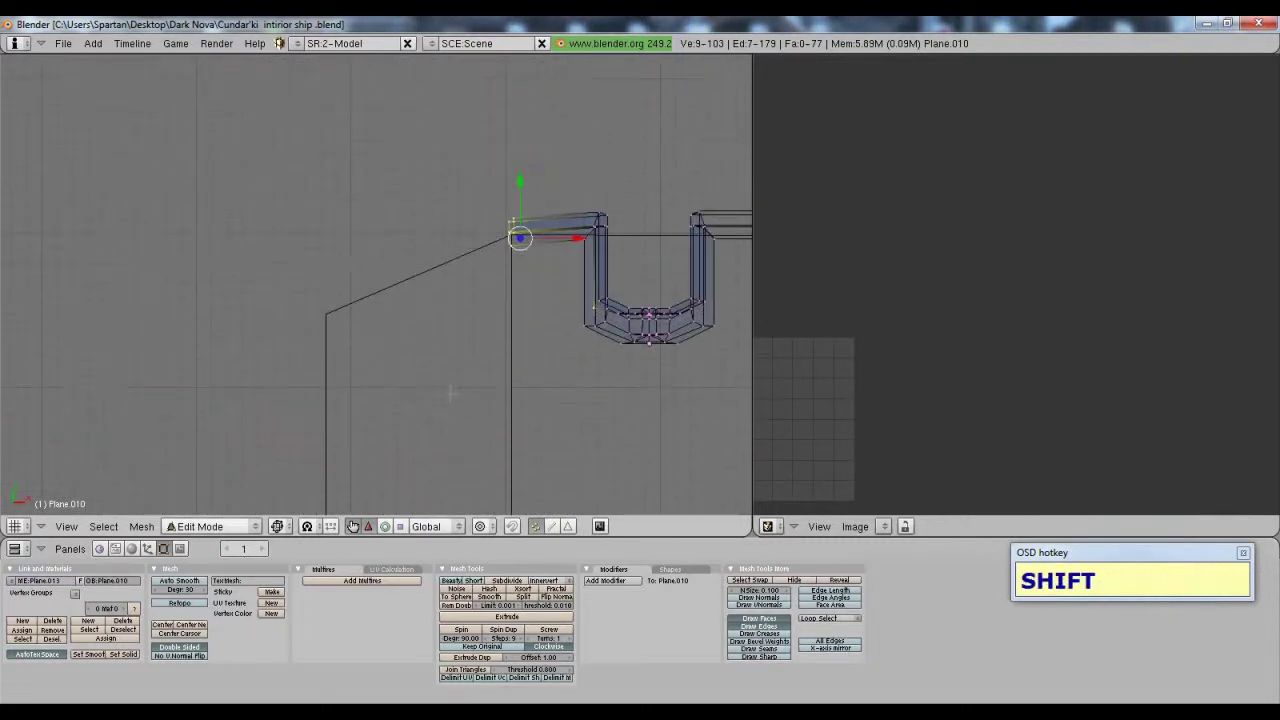
{"action": "scroll", "coordinate": [452, 394], "scroll_direction": "up", "scroll_amount": 3}
{"action": "key", "text": "e"}
{"action": "left_click", "coordinate": [539, 311]}
{"action": "left_click", "coordinate": [541, 310]}
{"action": "key", "text": "g"}
{"action": "left_click_drag", "start_coordinate": [545, 315], "coordinate": [278, 412]}
{"action": "left_click", "coordinate": [276, 413]}
Step: Select the two lower vertices near the angled panel's floor edge and move them slightly along Y
{"action": "middle_click_drag", "start_coordinate": [282, 367], "coordinate": [340, 262]}
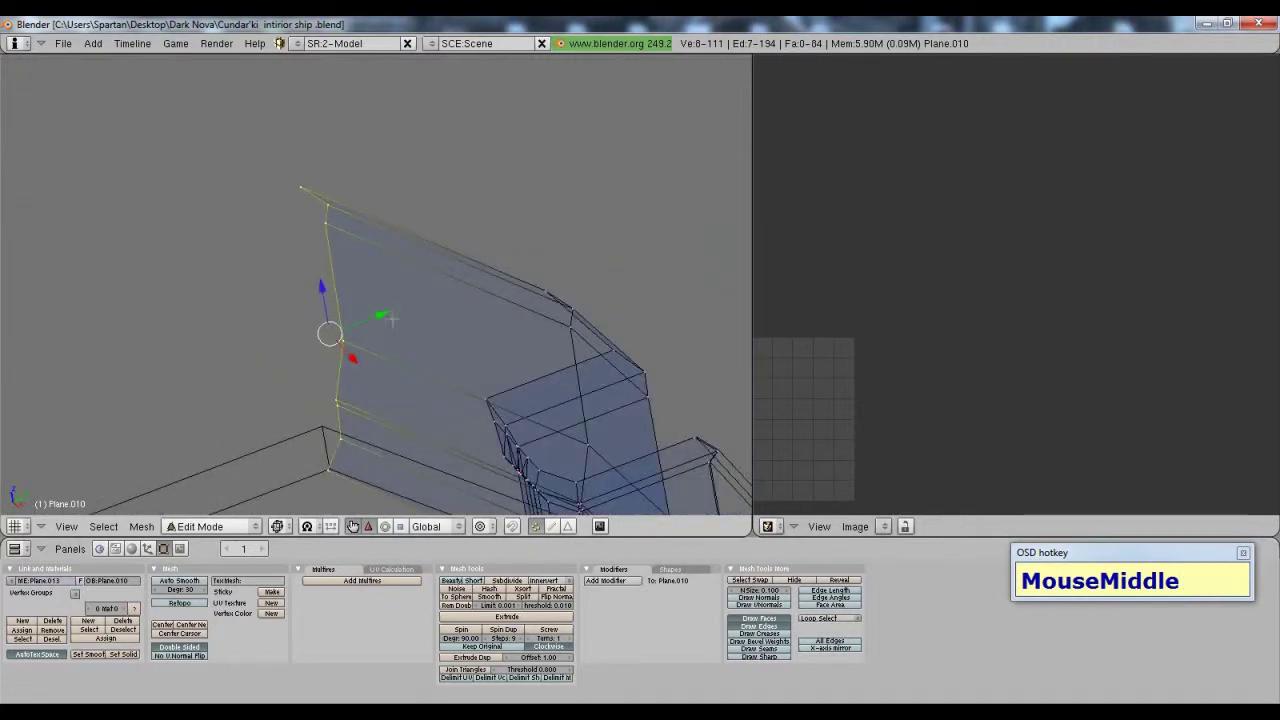
{"action": "middle_click_drag", "start_coordinate": [353, 388], "coordinate": [560, 275], "text": "shift"}
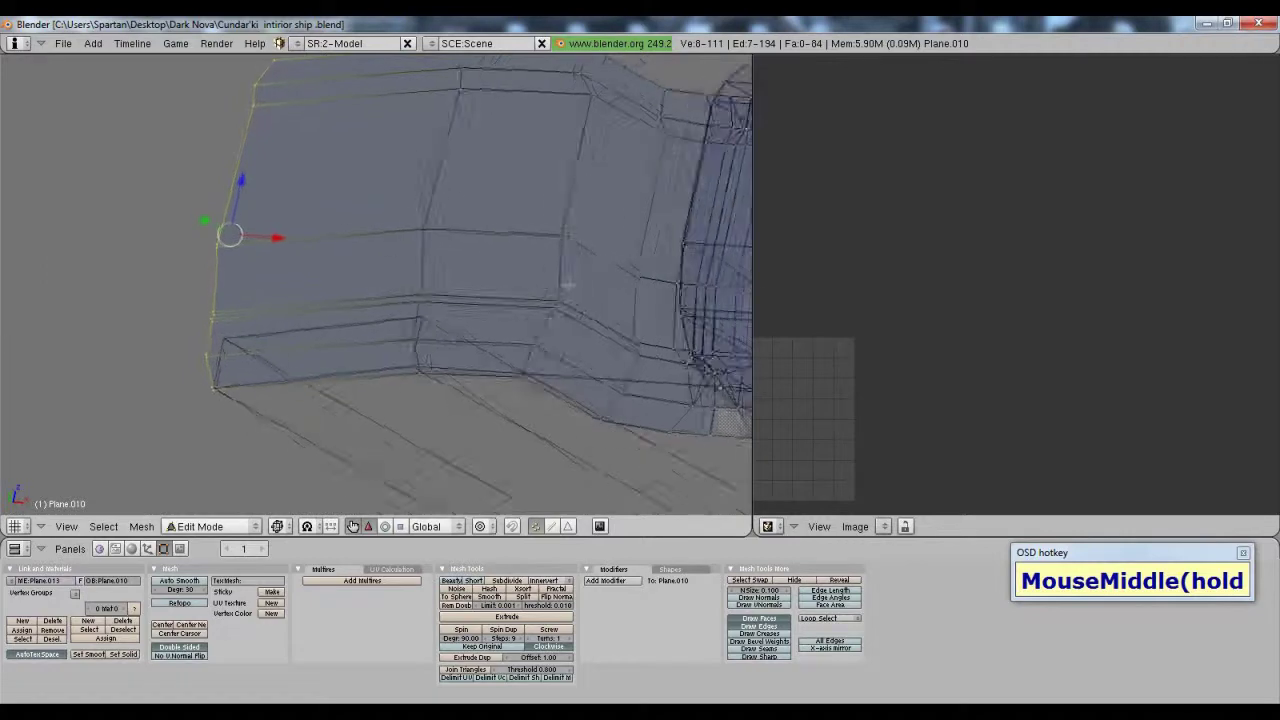
{"action": "scroll", "coordinate": [631, 264], "scroll_direction": "up", "scroll_amount": 2}
{"action": "scroll", "coordinate": [631, 264], "scroll_direction": "up", "scroll_amount": 1}
{"action": "middle_click_drag", "start_coordinate": [462, 284], "coordinate": [248, 372]}
{"action": "right_click", "coordinate": [264, 358]}
{"action": "right_click", "coordinate": [300, 343], "text": "shift"}
{"action": "left_click", "coordinate": [247, 345]}
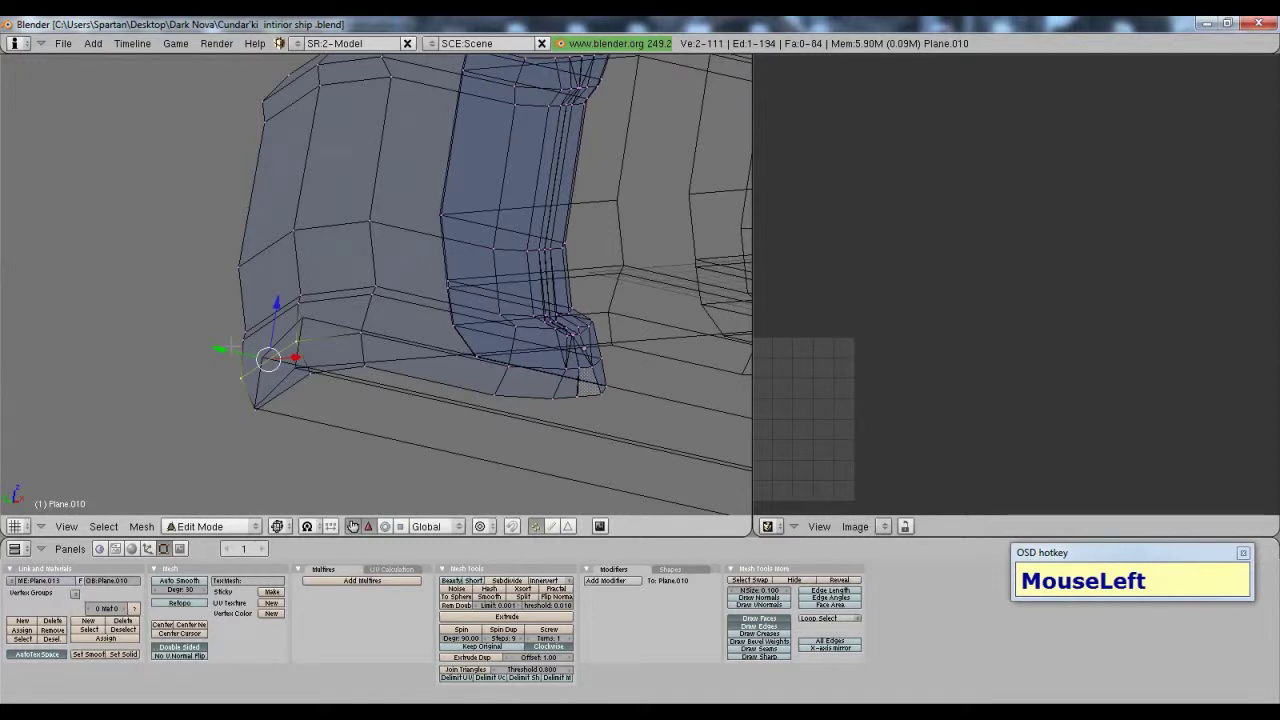
{"action": "mouse_move", "coordinate": [229, 347]}
{"action": "left_mouse_down"}
{"action": "mouse_move", "coordinate": [218, 348]}
{"action": "mouse_move", "coordinate": [236, 352]}
{"action": "left_mouse_up"}
{"action": "middle_click_drag", "start_coordinate": [283, 375], "coordinate": [322, 345], "text": "shift"}
{"action": "scroll", "coordinate": [326, 344], "scroll_direction": "up", "scroll_amount": 4}
{"action": "scroll", "coordinate": [322, 346], "scroll_direction": "up", "scroll_amount": 1}
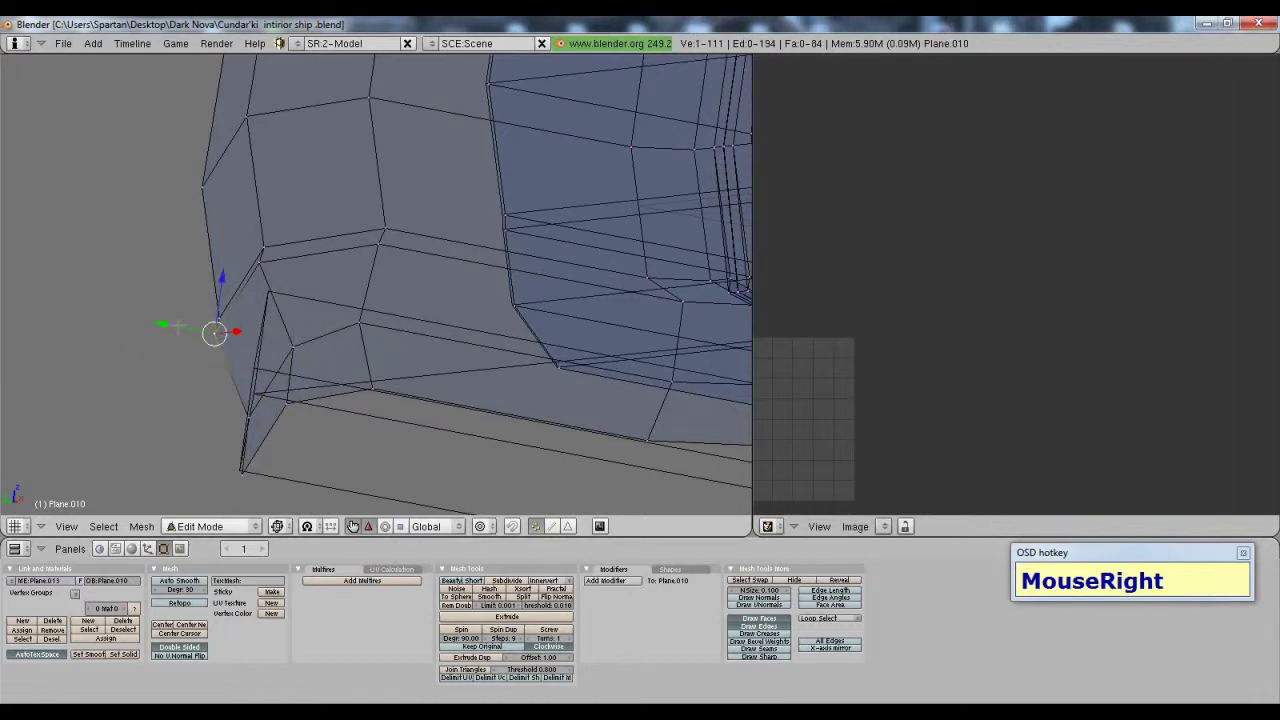
Step: Review the extended wall section and compare it with the captain's bridge concept art
{"action": "scroll", "coordinate": [436, 344], "scroll_direction": "down", "scroll_amount": 4}
{"action": "middle_click_drag", "start_coordinate": [436, 344], "coordinate": [180, 374]}
{"action": "middle_click_drag", "start_coordinate": [295, 393], "coordinate": [180, 372]}
{"action": "left_click", "coordinate": [577, 712]}
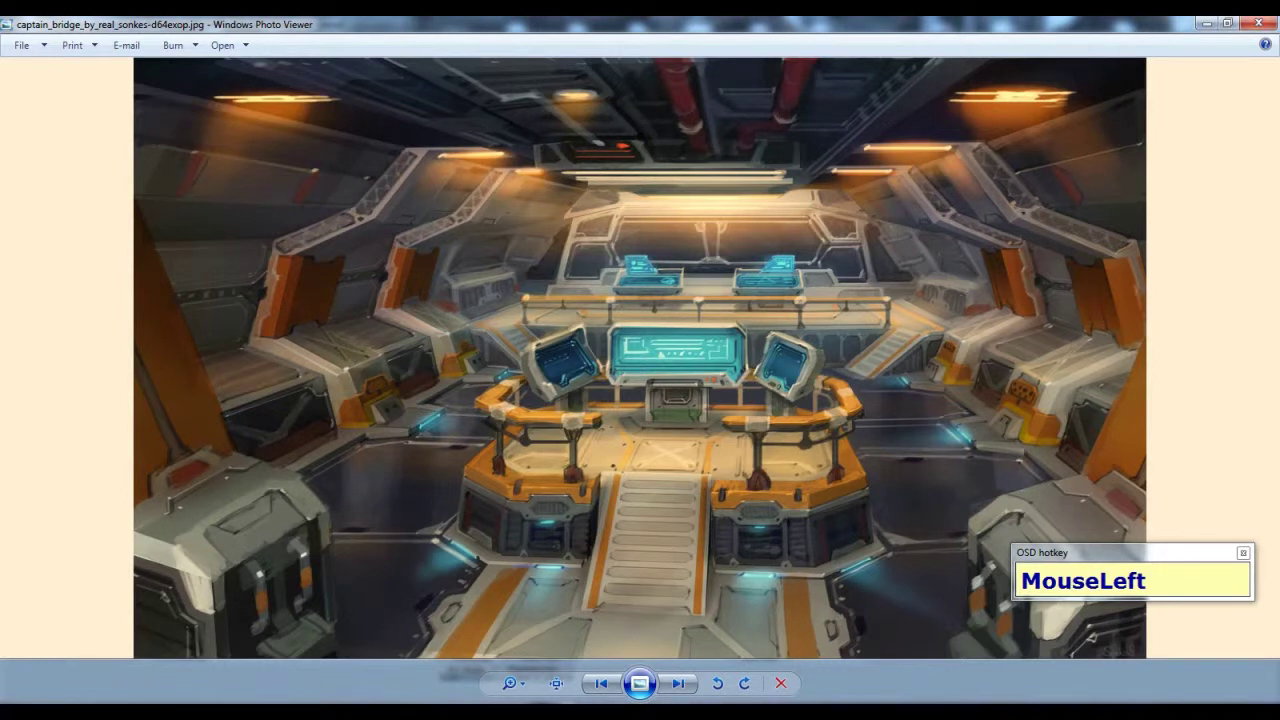
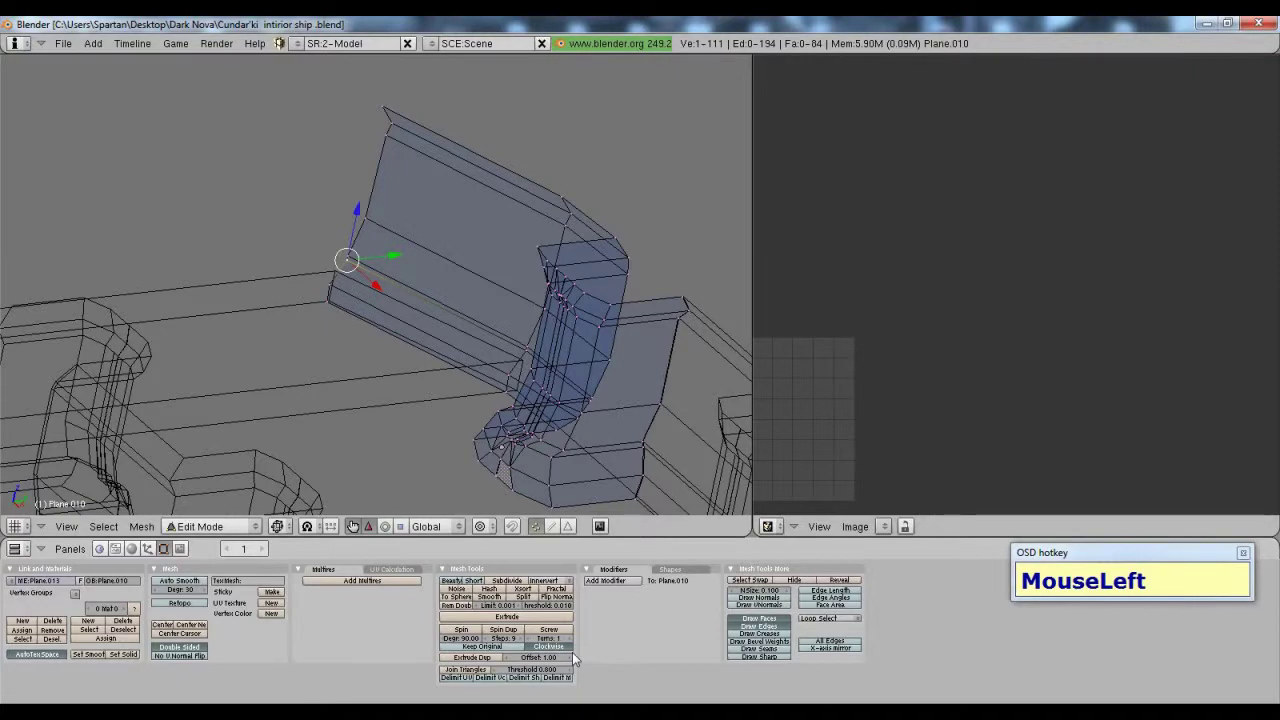
Step: Return to object mode and duplicate the extended end wall section in place
{"action": "middle_click_drag", "start_coordinate": [520, 470], "coordinate": [438, 228]}
{"action": "right_click", "coordinate": [437, 225]}
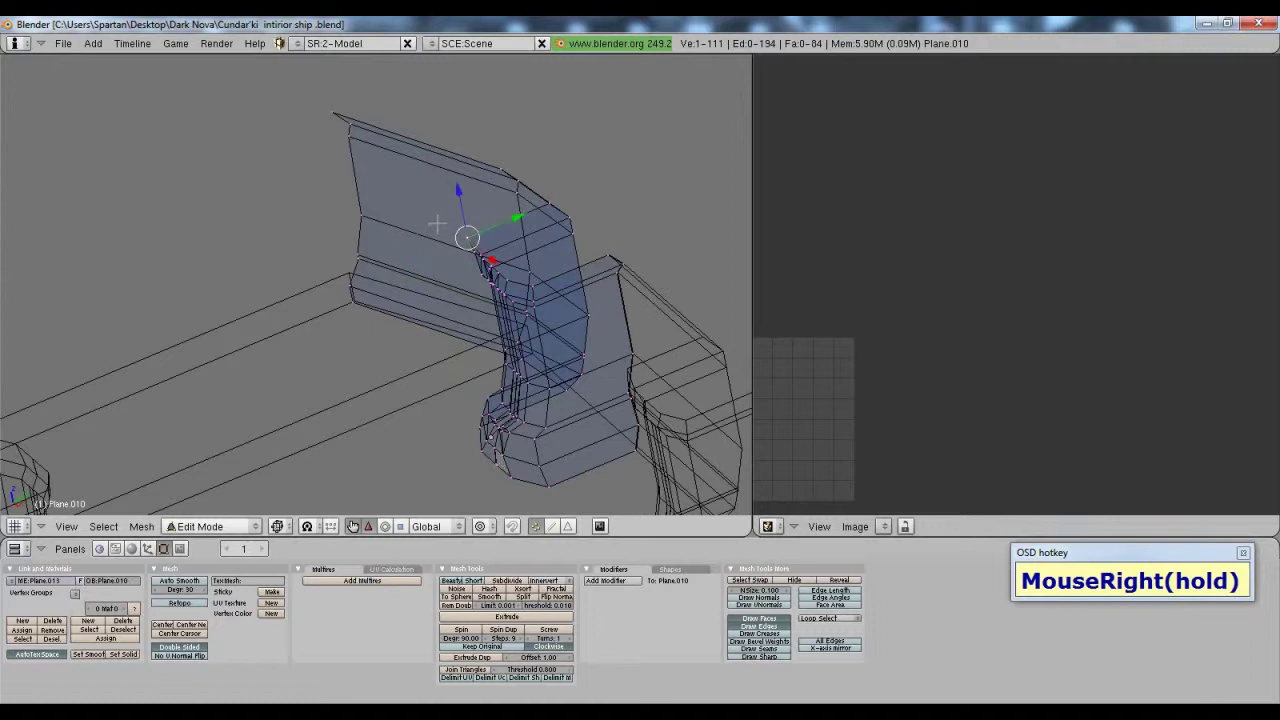
{"action": "key", "text": "Tab"}
{"action": "right_click", "coordinate": [393, 159]}
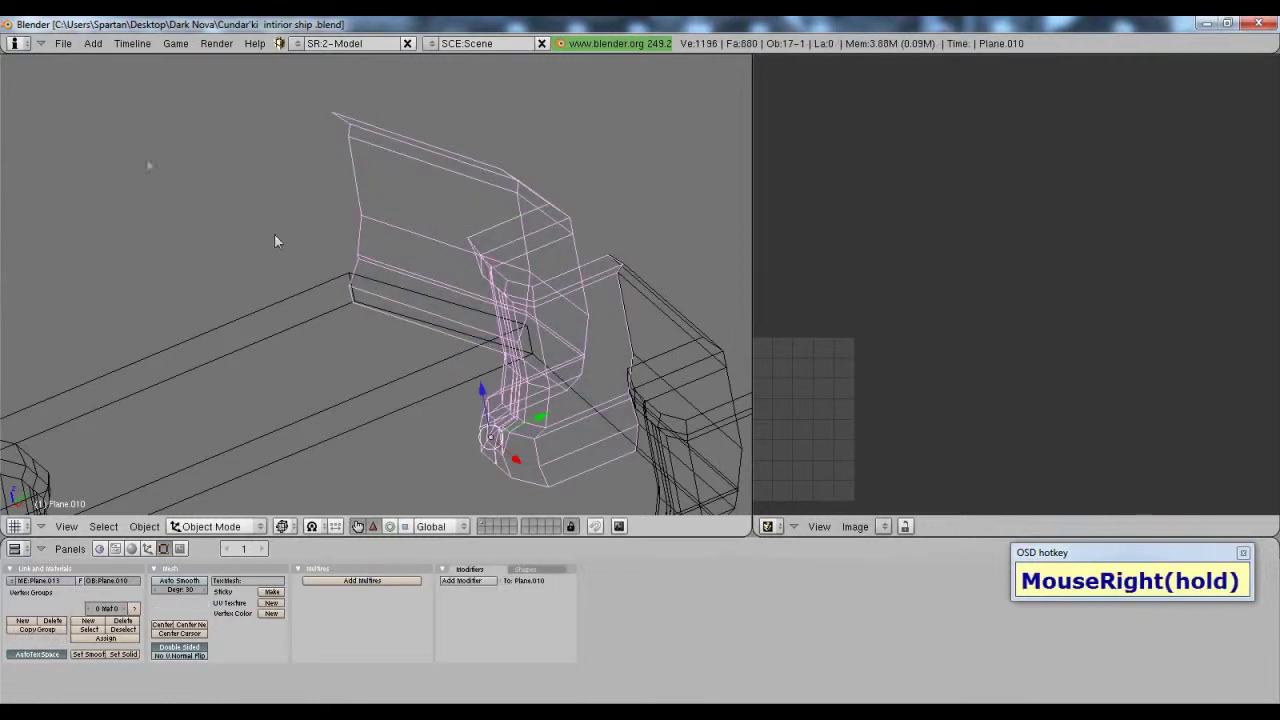
{"action": "key", "text": "shift+d"}
{"action": "left_click", "coordinate": [178, 242]}
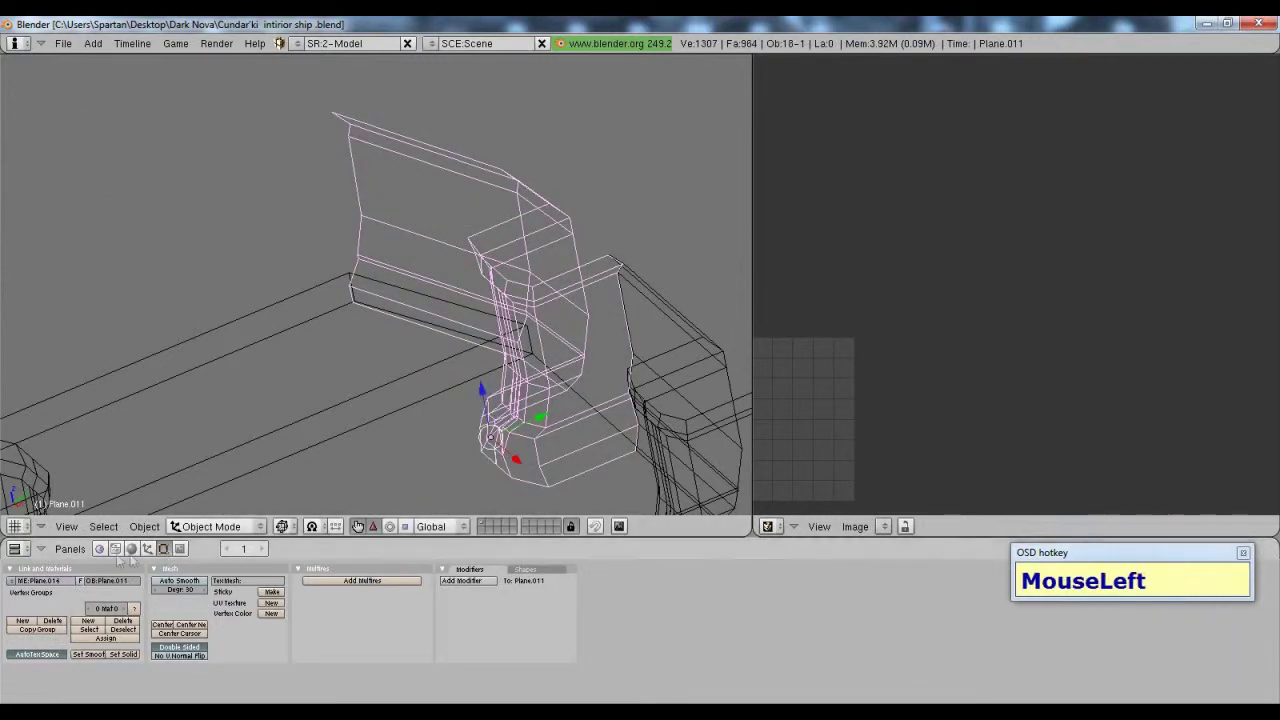
Step: Try to mirror the extended end wall section along its local Y axis and shift it along Y
{"action": "left_click", "coordinate": [146, 527]}
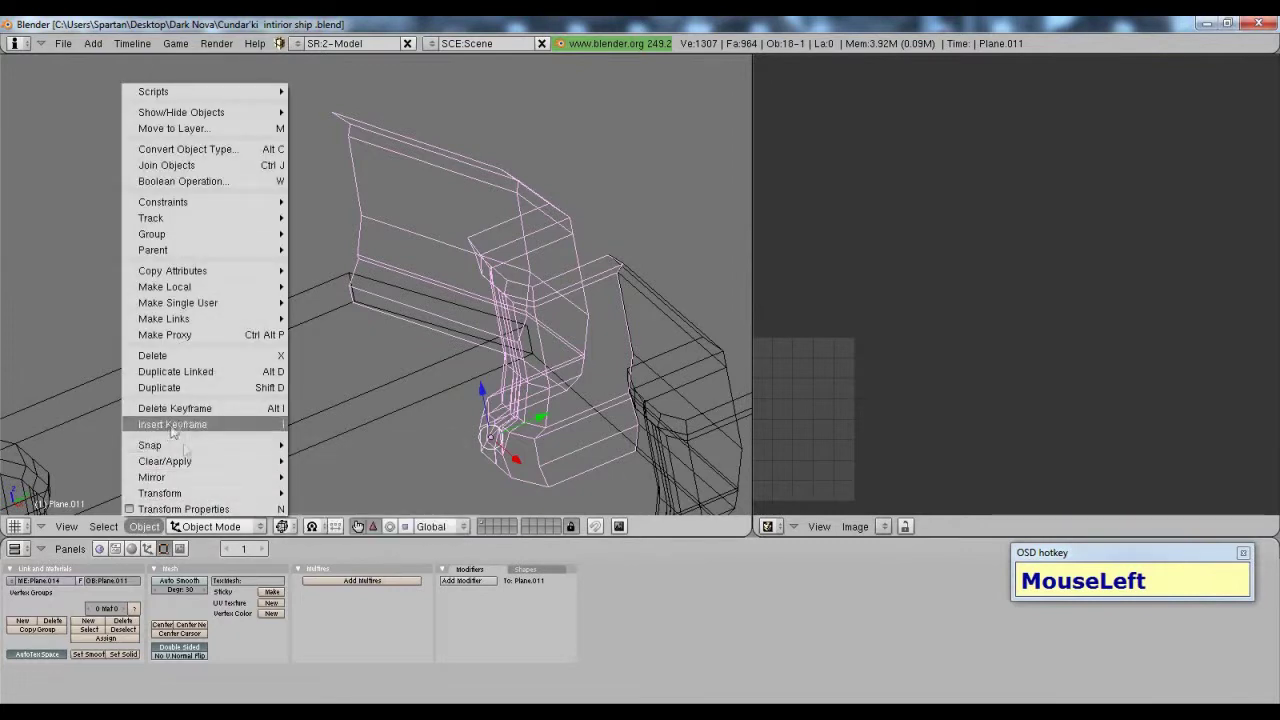
{"action": "mouse_move", "coordinate": [194, 478]}
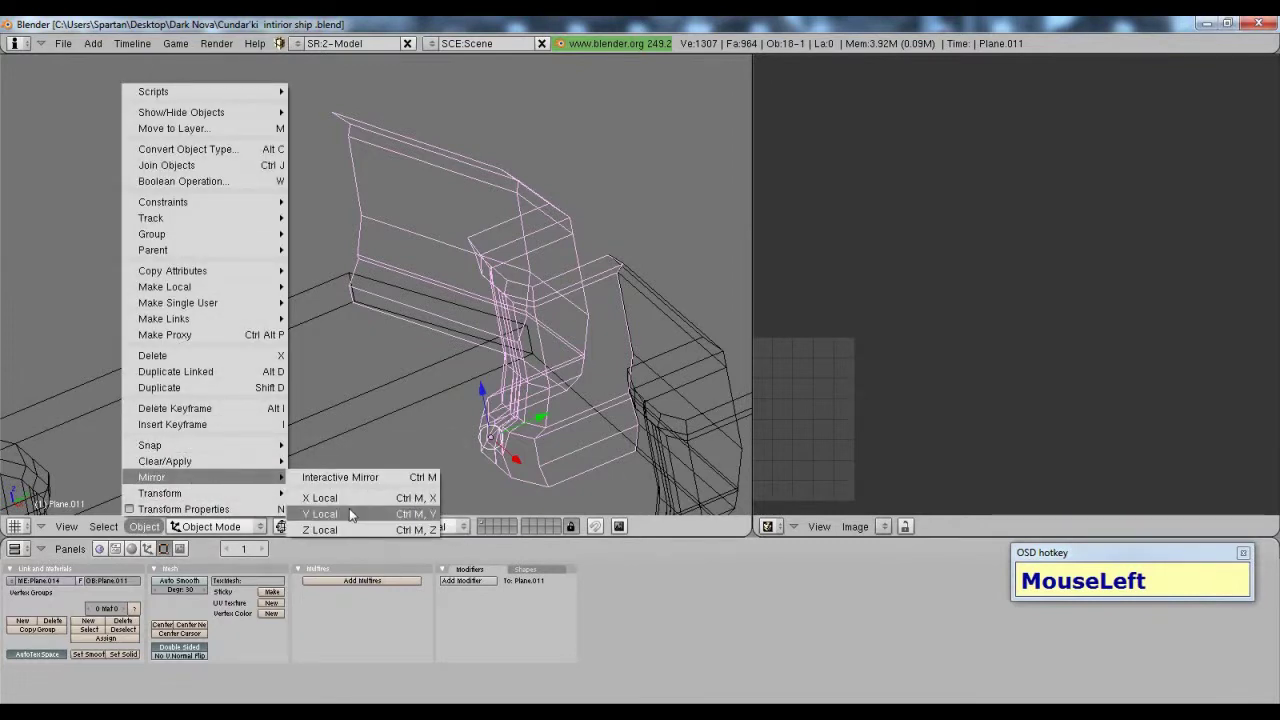
{"action": "left_click", "coordinate": [349, 508]}
{"action": "key", "text": "ctrl+z"}
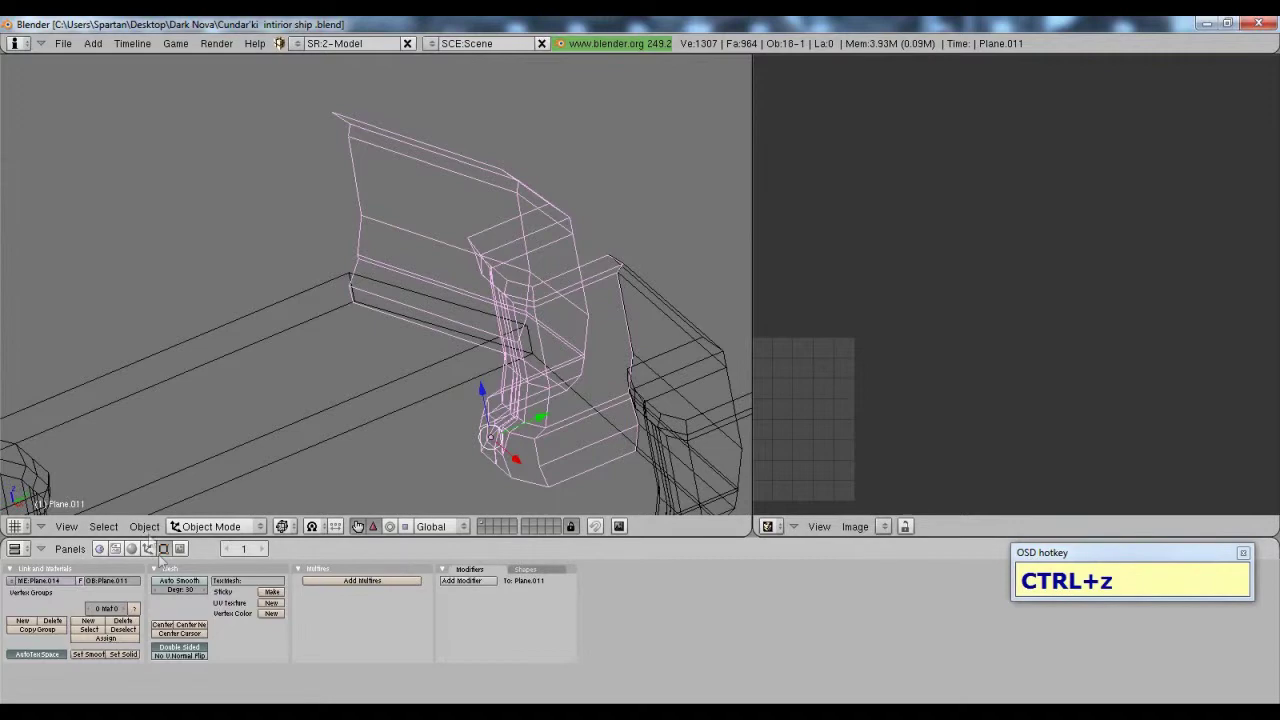
{"action": "left_click_drag", "start_coordinate": [538, 418], "coordinate": [521, 424]}
{"action": "key", "text": "ctrl+z"}
Step: Delete the old end wall section on the opposite side of the floor
{"action": "scroll", "coordinate": [521, 424], "scroll_direction": "down", "scroll_amount": 2}
{"action": "middle_click_drag", "start_coordinate": [511, 421], "coordinate": [560, 425]}
{"action": "scroll", "coordinate": [560, 425], "scroll_direction": "down", "scroll_amount": 2}
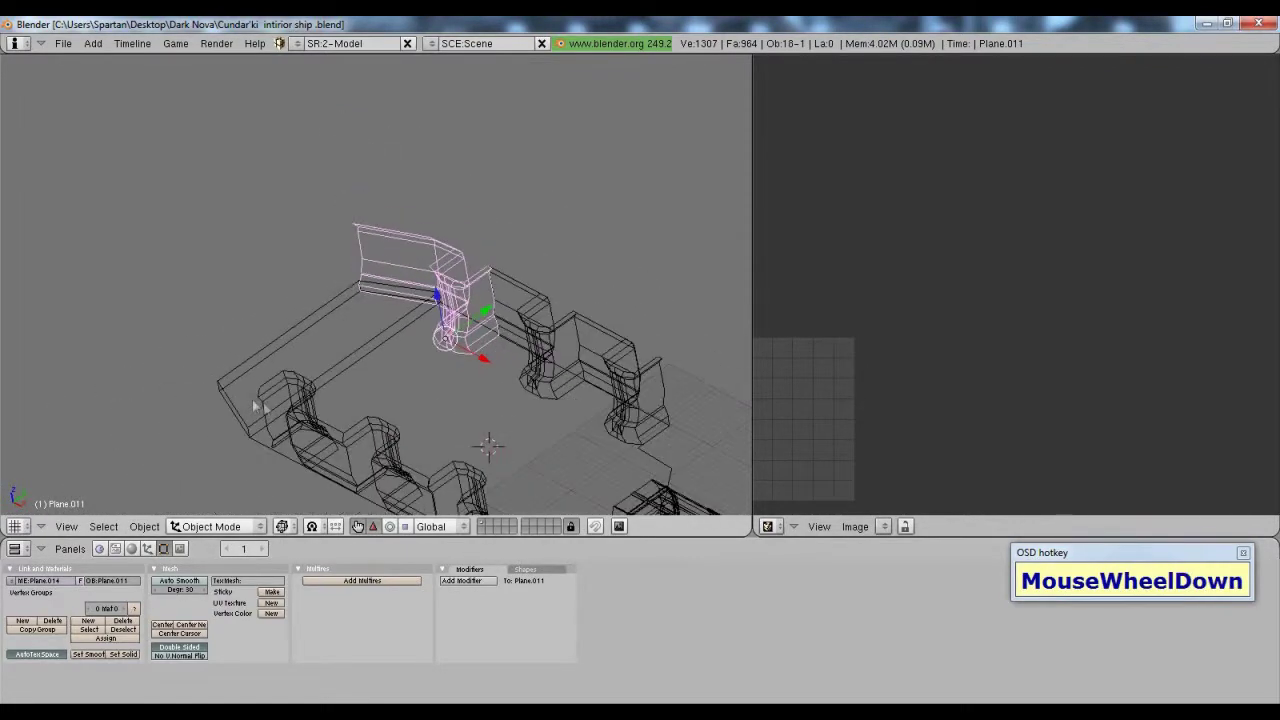
{"action": "right_click", "coordinate": [252, 396]}
{"action": "key", "text": "Delete"}
{"action": "key", "text": "Return"}
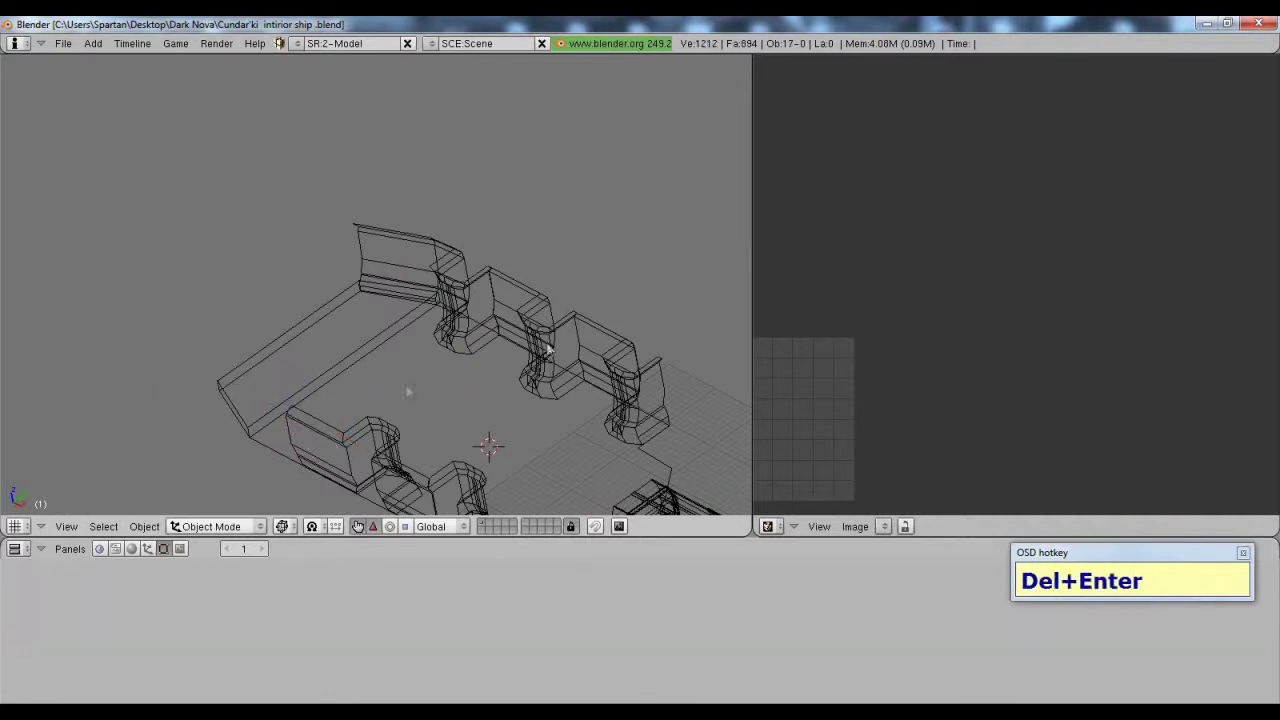
Step: Duplicate the extended end wall section and move the copy along Y toward the opposite side of the floor
{"action": "right_click", "coordinate": [461, 342]}
{"action": "key", "text": "shift+d"}
{"action": "left_click", "coordinate": [470, 335]}
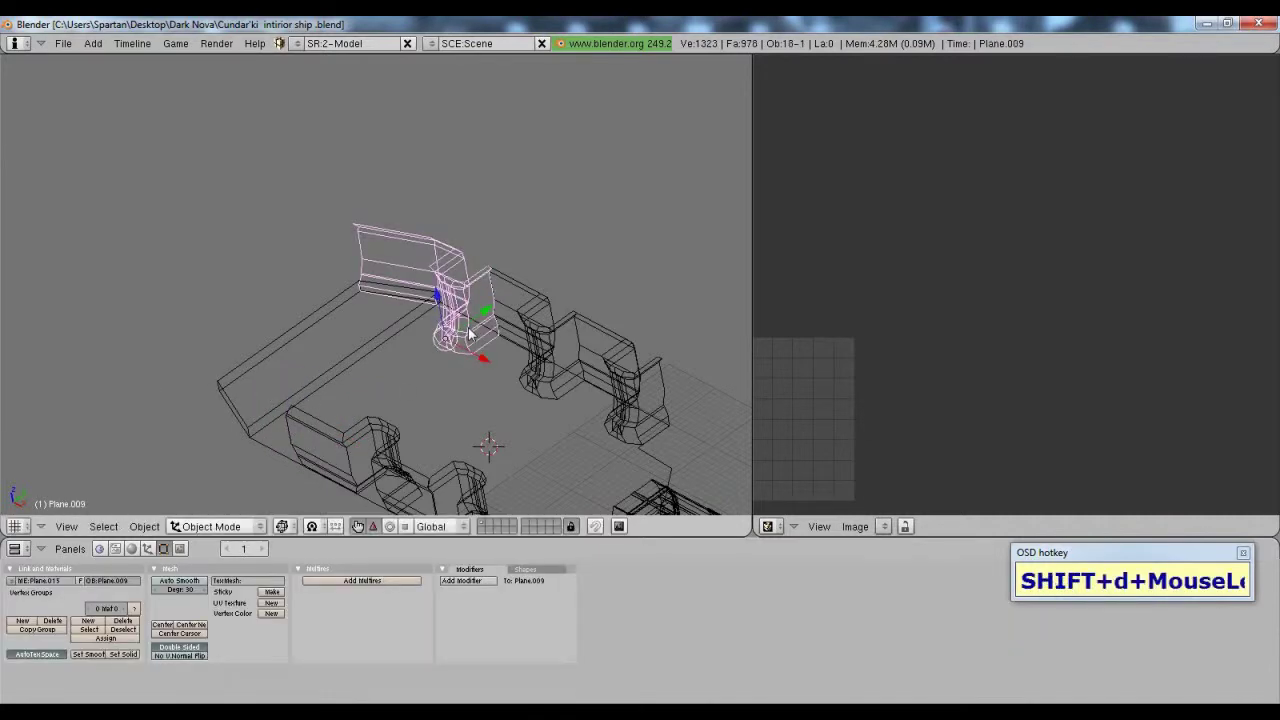
{"action": "left_click_drag", "start_coordinate": [497, 314], "coordinate": [386, 390]}
{"action": "left_click", "coordinate": [142, 527]}
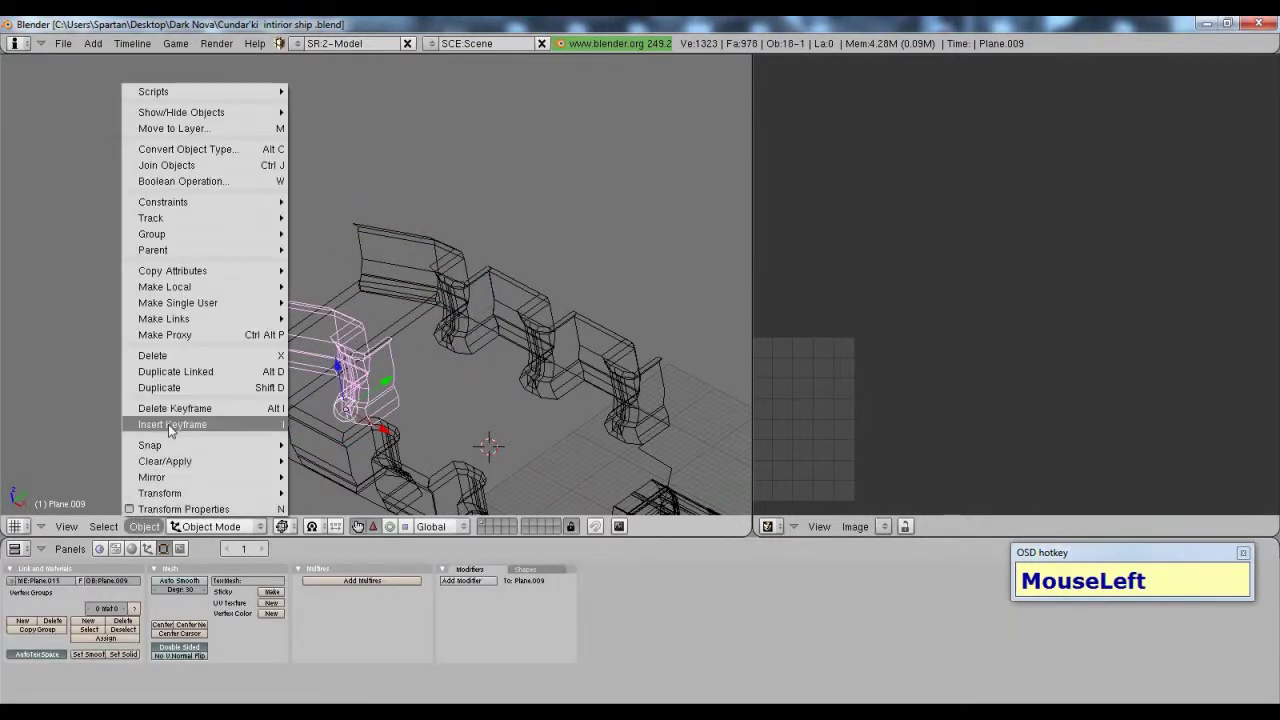
{"action": "mouse_move", "coordinate": [160, 477]}
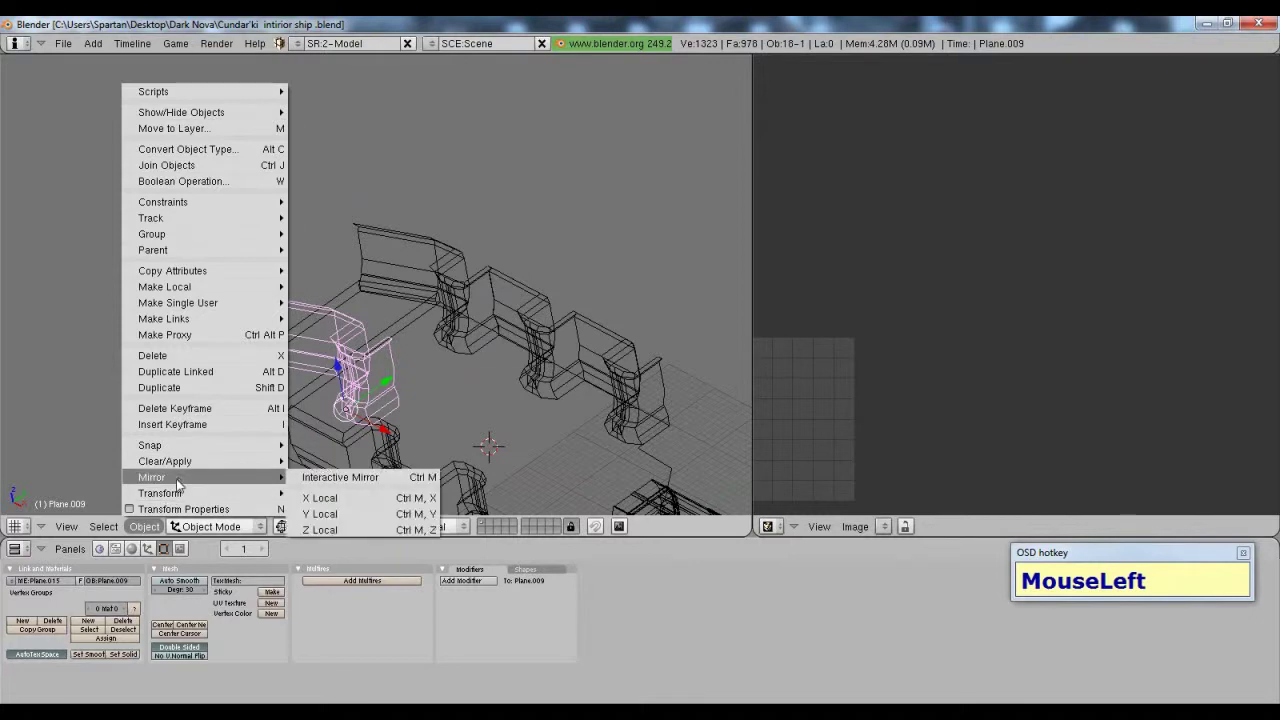
{"action": "left_click", "coordinate": [355, 530]}
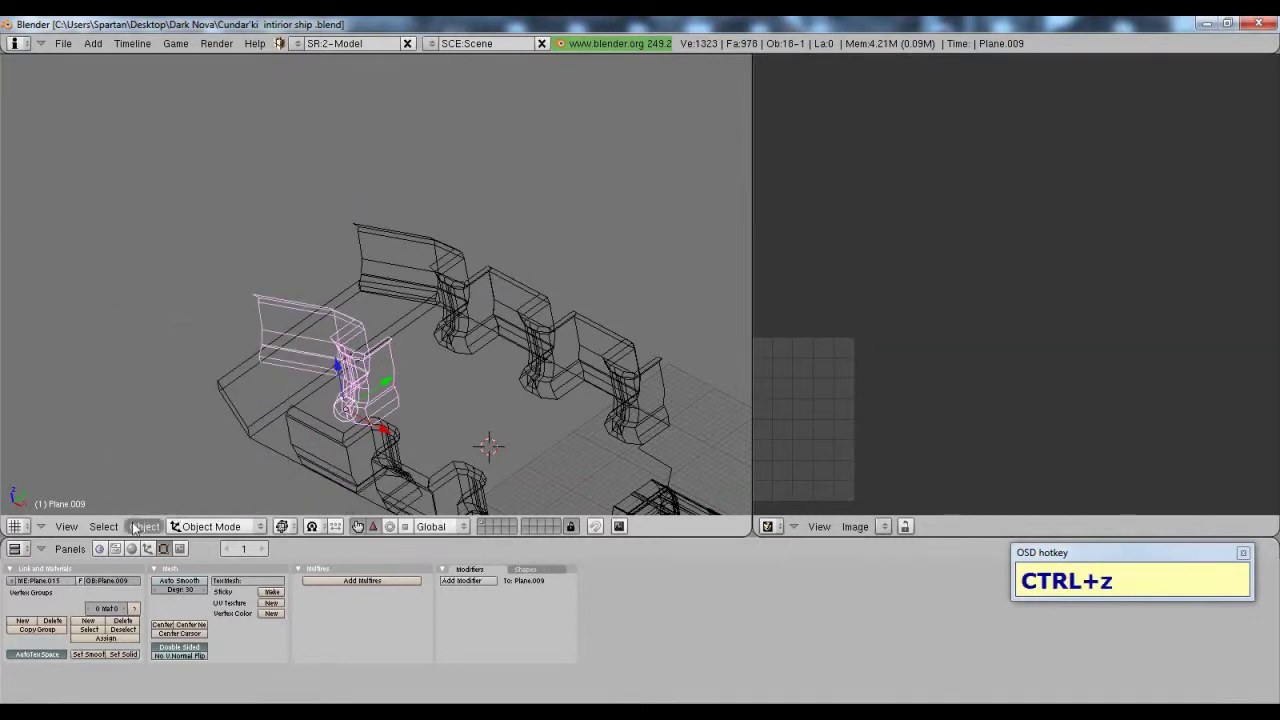
Step: Mirror the copied wall section along its local Z axis and move it along Y onto the opposite floor edge
{"action": "left_click", "coordinate": [144, 527]}
{"action": "mouse_move", "coordinate": [176, 448]}
{"action": "mouse_move", "coordinate": [200, 478]}
{"action": "left_click", "coordinate": [345, 530]}
{"action": "middle_click_drag", "start_coordinate": [508, 445], "coordinate": [386, 277]}
{"action": "scroll", "coordinate": [540, 390], "scroll_direction": "up", "scroll_amount": 3}
{"action": "scroll", "coordinate": [463, 425], "scroll_direction": "up", "scroll_amount": 2}
{"action": "left_click_drag", "start_coordinate": [459, 474], "coordinate": [411, 448]}
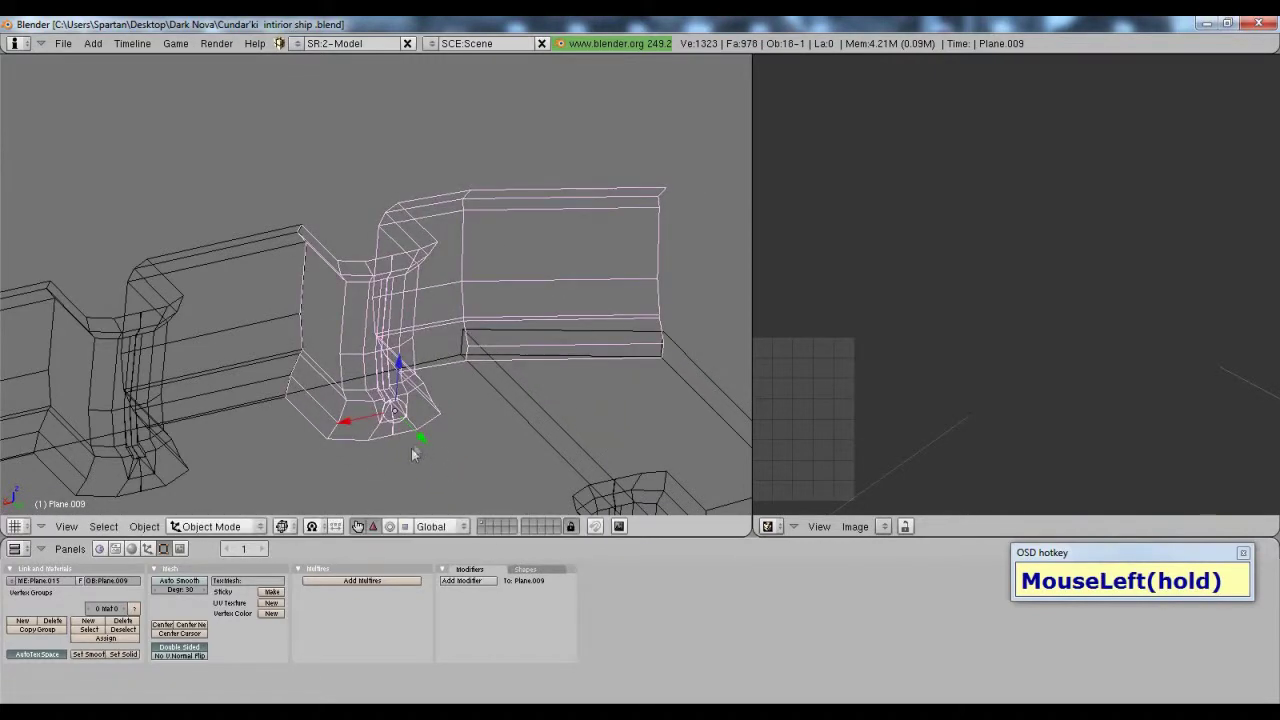
Step: Try to move the mirrored wall section along X
{"action": "middle_click_drag", "start_coordinate": [508, 351], "coordinate": [432, 347], "text": "shift"}
{"action": "left_click_drag", "start_coordinate": [214, 378], "coordinate": [391, 357]}
{"action": "key", "text": "ctrl+z"}
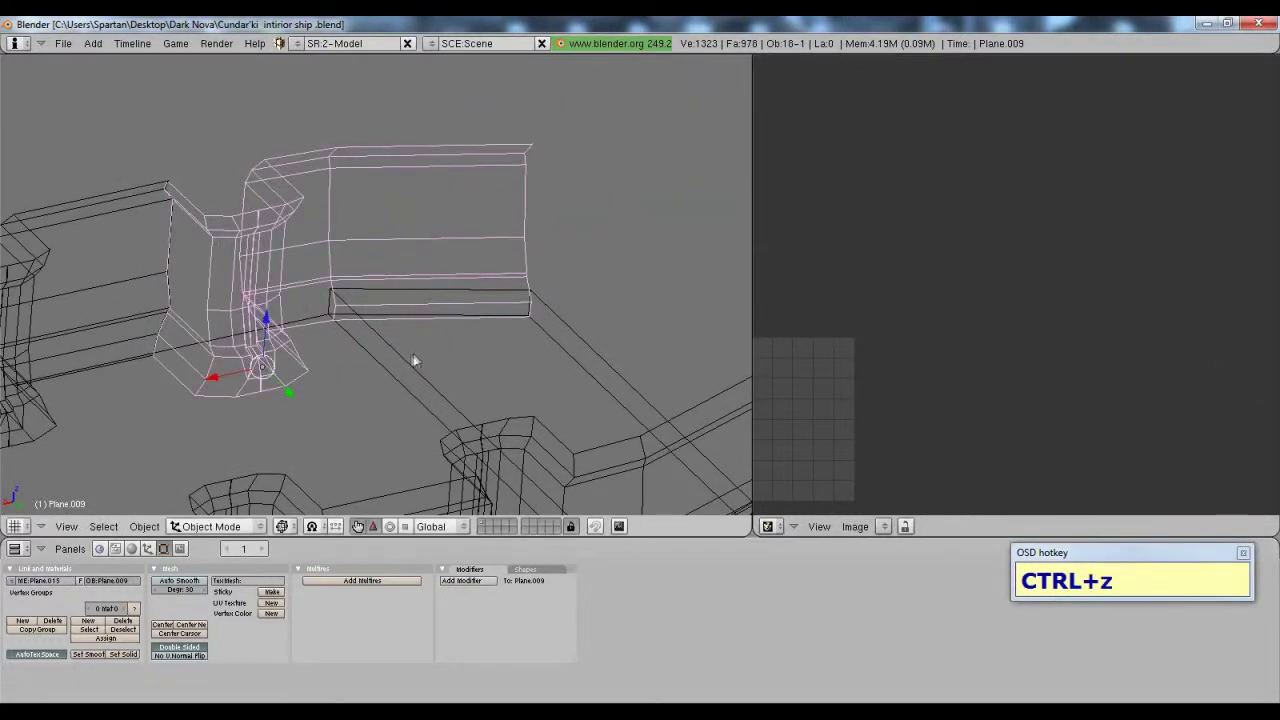
{"action": "key", "text": "ctrl+z"}
{"action": "key", "text": "ctrl+y"}
Step: Add a cube mesh and move it to the floor's tapered end between the two end wall sections
{"action": "middle_click_drag", "start_coordinate": [372, 393], "coordinate": [531, 328]}
{"action": "middle_click_drag", "start_coordinate": [487, 238], "coordinate": [376, 415]}
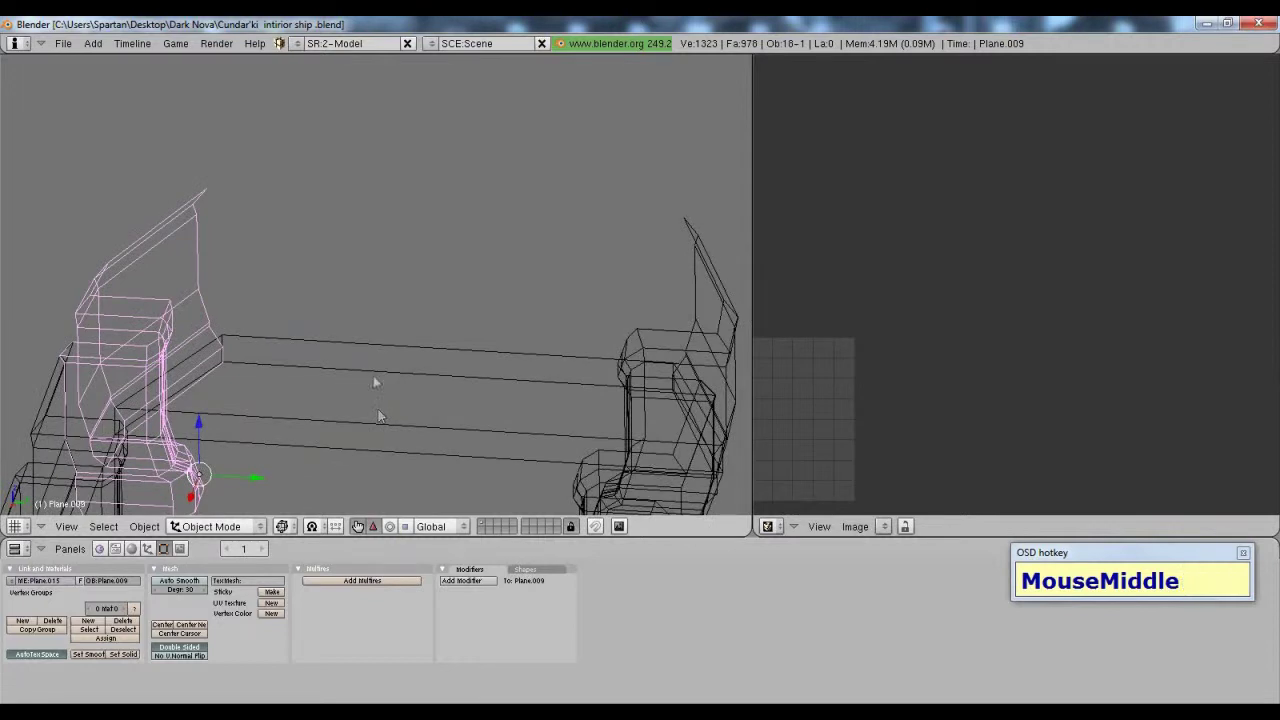
{"action": "left_click", "coordinate": [93, 43]}
{"action": "mouse_move", "coordinate": [105, 62]}
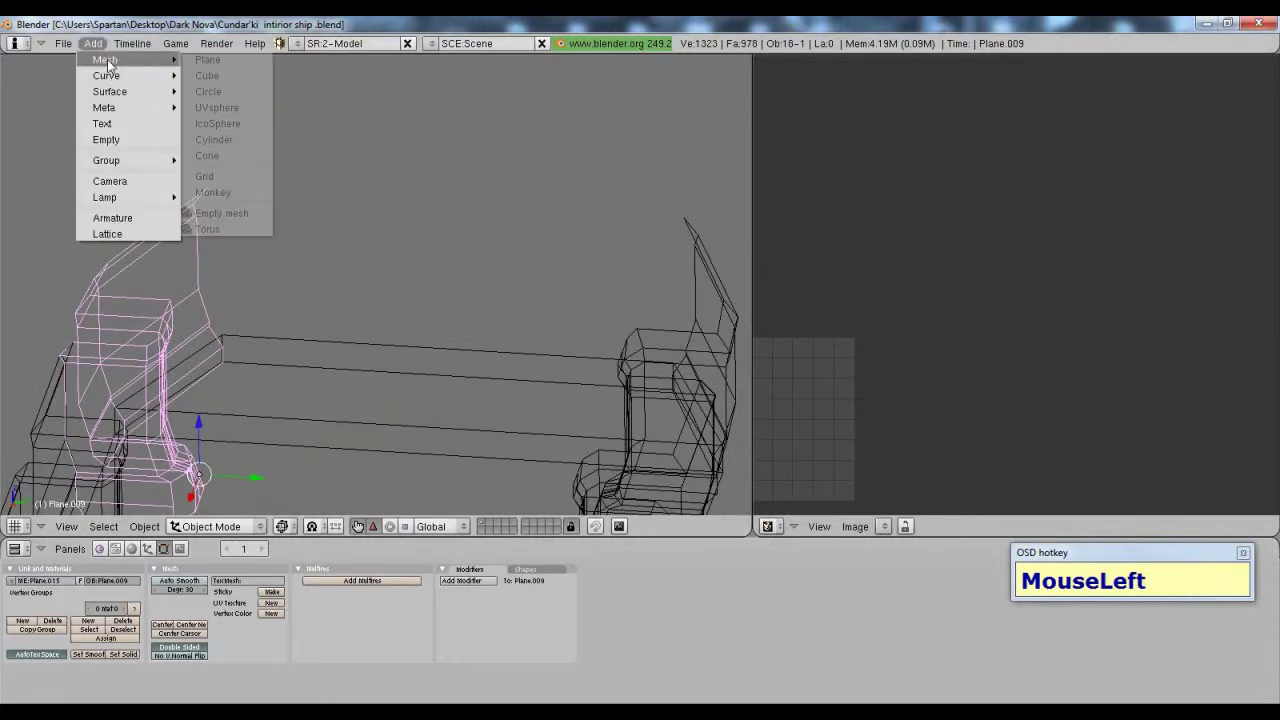
{"action": "left_click", "coordinate": [215, 92]}
{"action": "scroll", "coordinate": [363, 341], "scroll_direction": "down", "scroll_amount": 6}
{"action": "left_click_drag", "start_coordinate": [353, 430], "coordinate": [409, 345]}
{"action": "scroll", "coordinate": [412, 395], "scroll_direction": "up", "scroll_amount": 4}
{"action": "middle_click_drag", "start_coordinate": [412, 395], "coordinate": [348, 437]}
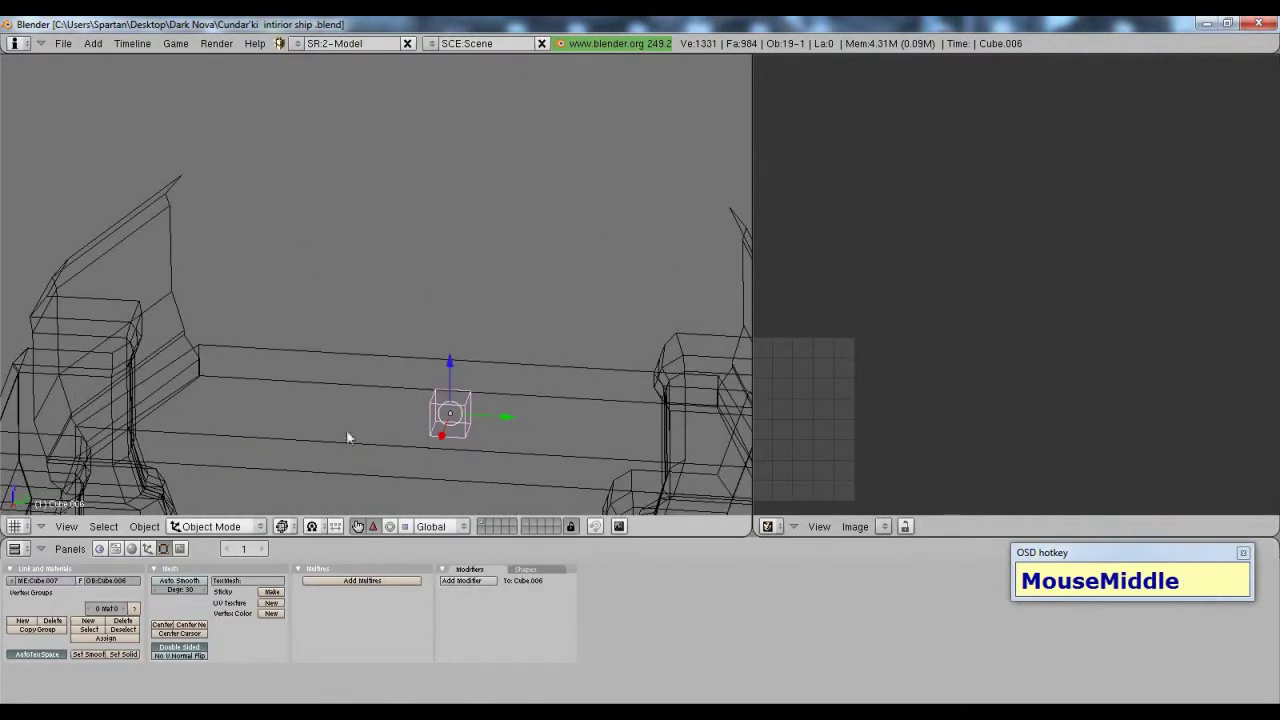
Step: Switch the view to solid shading and raise the cube above the floor surface
{"action": "left_click", "coordinate": [281, 526]}
{"action": "left_click", "coordinate": [318, 488]}
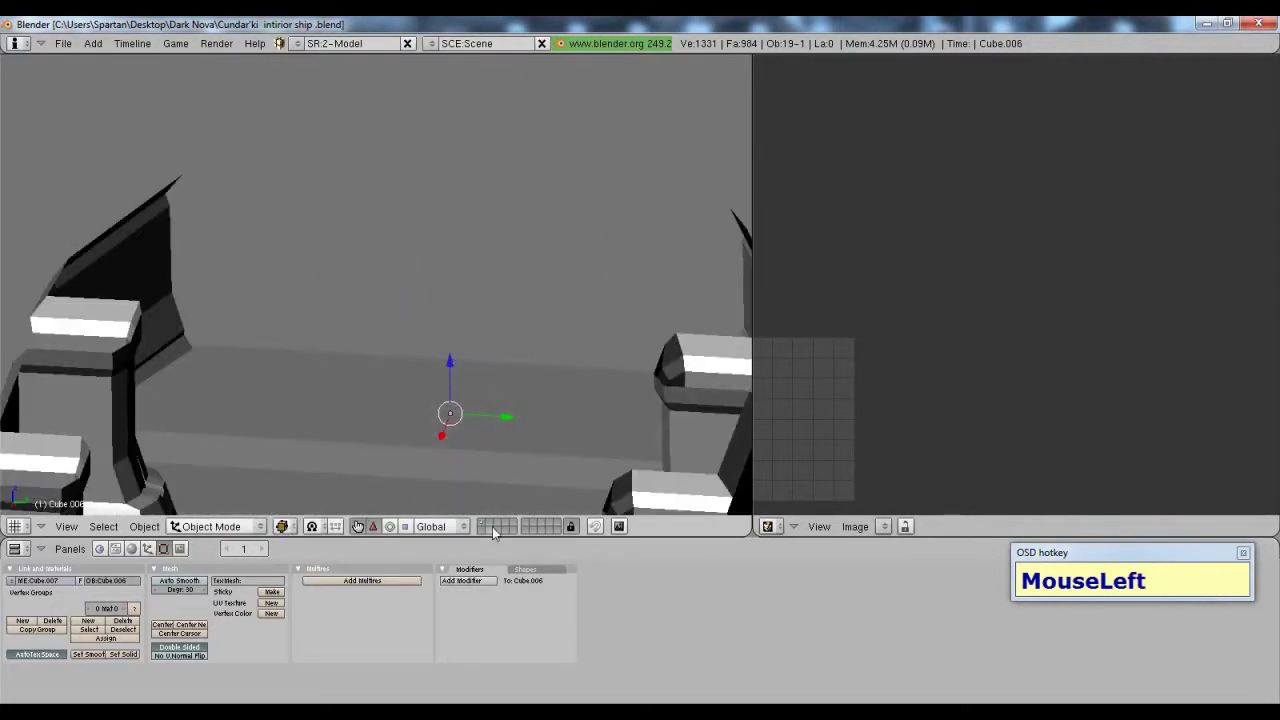
{"action": "scroll", "coordinate": [443, 443], "scroll_direction": "down", "scroll_amount": 3}
{"action": "middle_click_drag", "start_coordinate": [443, 443], "coordinate": [297, 354]}
{"action": "scroll", "coordinate": [297, 354], "scroll_direction": "down", "scroll_amount": 6}
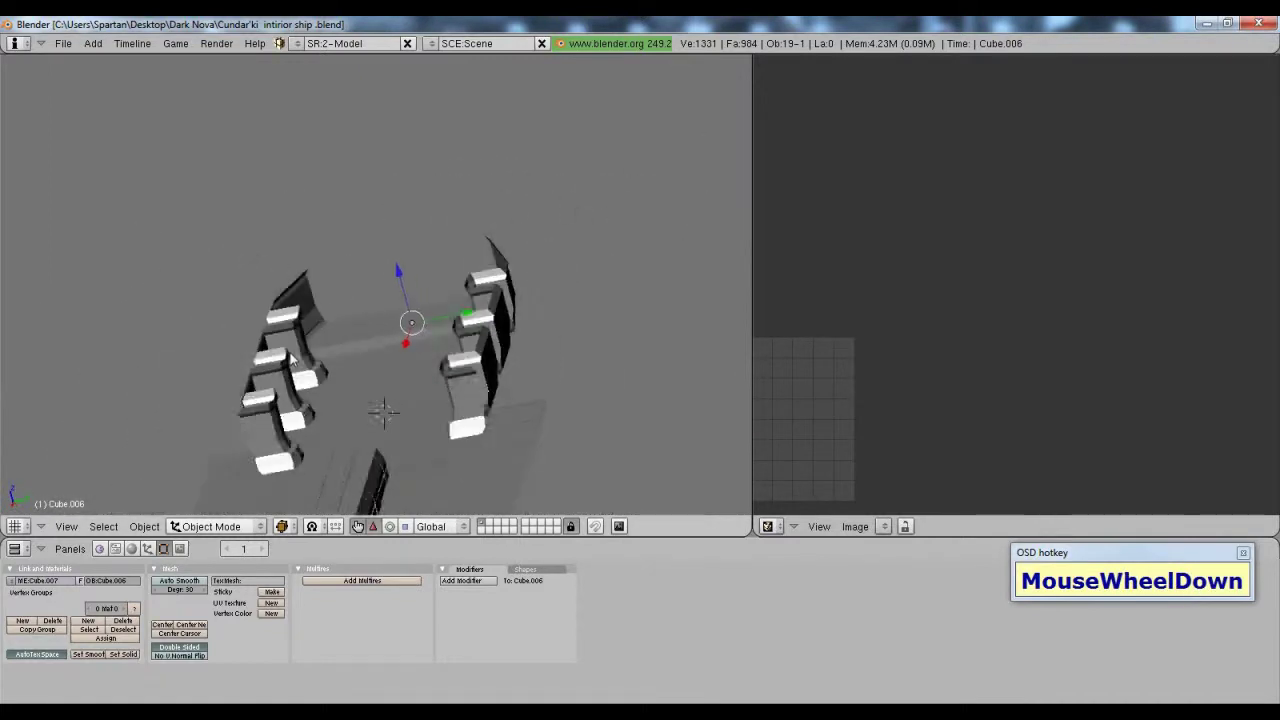
{"action": "scroll", "coordinate": [338, 455], "scroll_direction": "up", "scroll_amount": 5}
{"action": "middle_click_drag", "start_coordinate": [266, 390], "coordinate": [482, 350], "text": "shift"}
{"action": "scroll", "coordinate": [364, 339], "scroll_direction": "up", "scroll_amount": 2}
{"action": "scroll", "coordinate": [422, 368], "scroll_direction": "up", "scroll_amount": 2}
{"action": "scroll", "coordinate": [477, 362], "scroll_direction": "up", "scroll_amount": 4}
{"action": "scroll", "coordinate": [477, 362], "scroll_direction": "up", "scroll_amount": 3}
{"action": "left_click_drag", "start_coordinate": [366, 292], "coordinate": [392, 224]}
{"action": "middle_click_drag", "start_coordinate": [392, 224], "coordinate": [399, 341], "text": "shift"}
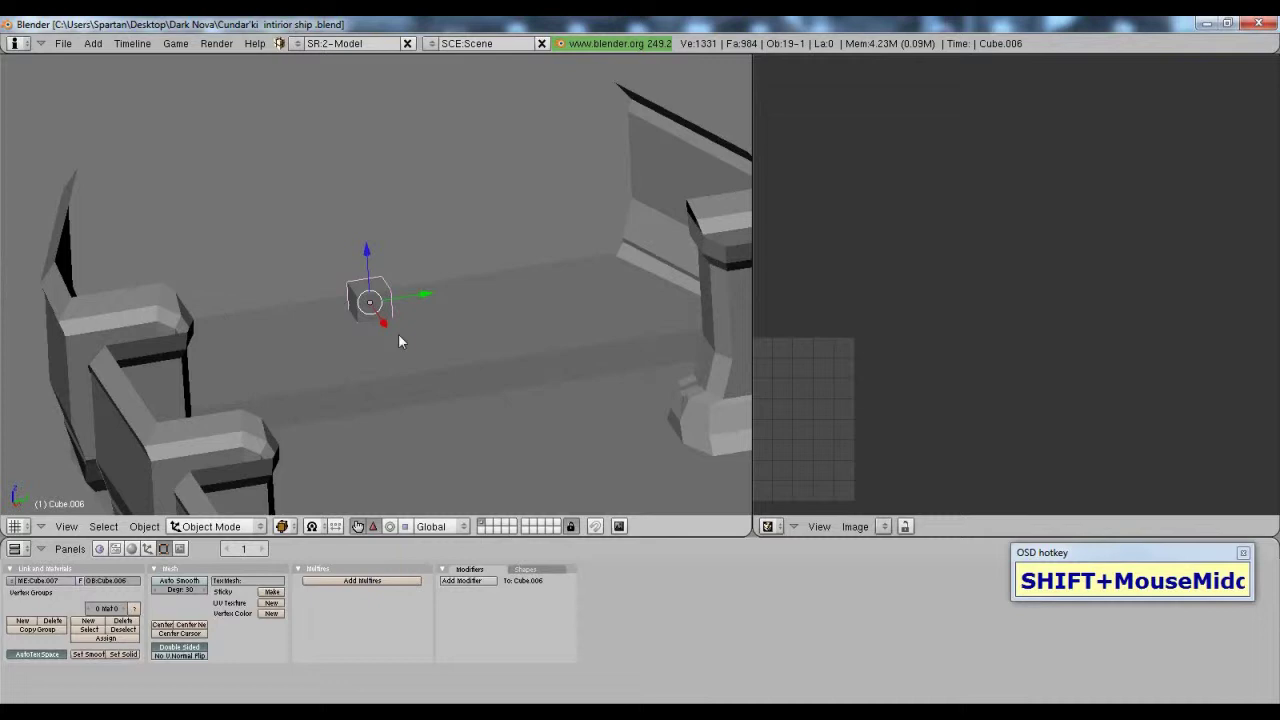
{"action": "key", "text": "s"}
{"action": "key", "text": "x"}
{"action": "left_click", "coordinate": [399, 341]}
Step: In edit mode, select the cube's four vertices on the positive Y side and move them along Y to its centre
{"action": "scroll", "coordinate": [378, 400], "scroll_direction": "up", "scroll_amount": 1}
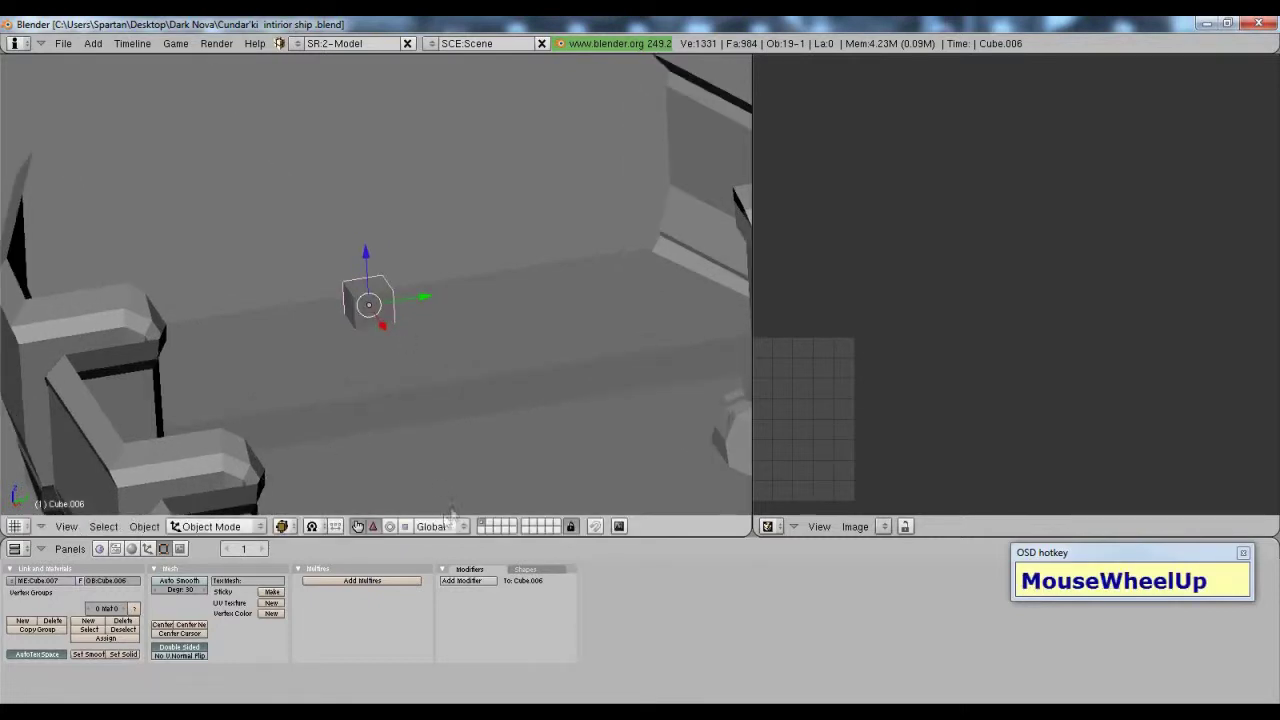
{"action": "scroll", "coordinate": [443, 383], "scroll_direction": "up", "scroll_amount": 3}
{"action": "key", "text": "Tab"}
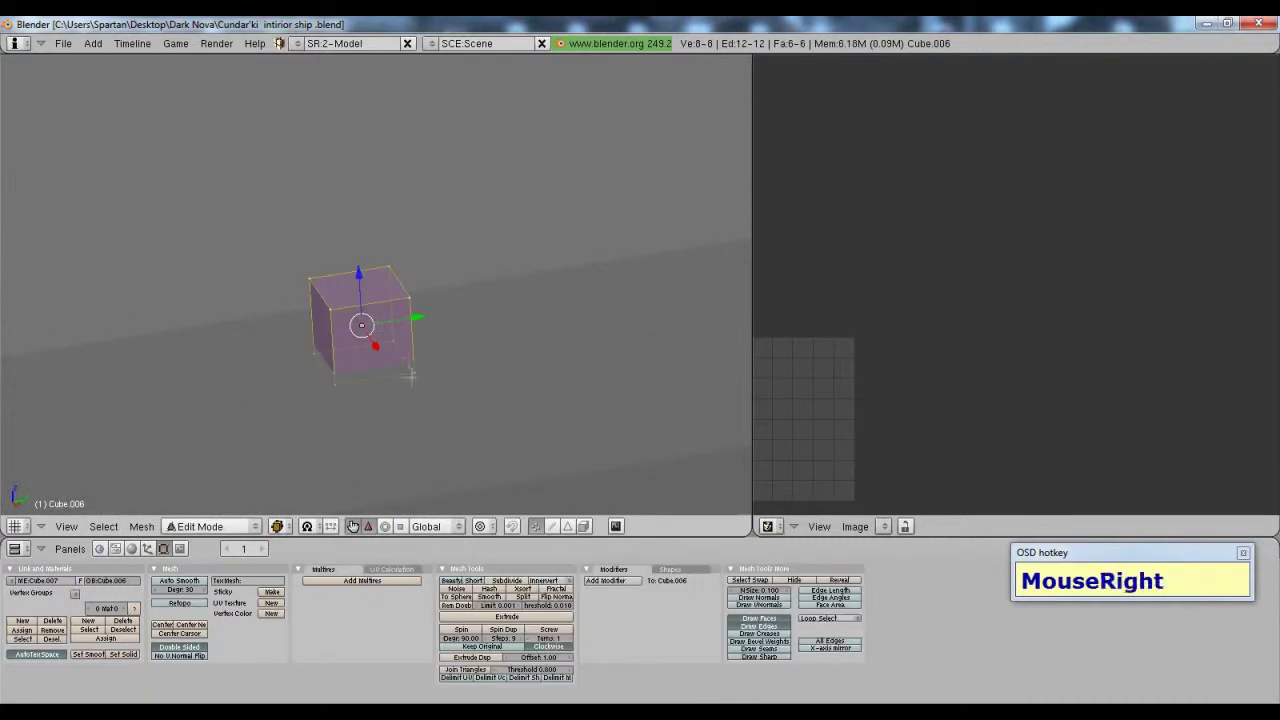
{"action": "right_click", "coordinate": [411, 376]}
{"action": "right_click", "coordinate": [392, 339], "text": "shift"}
{"action": "right_click", "coordinate": [408, 299], "text": "shift"}
{"action": "right_click", "coordinate": [392, 269], "text": "shift"}
{"action": "left_click_drag", "start_coordinate": [457, 309], "coordinate": [400, 320]}
{"action": "middle_click_drag", "start_coordinate": [400, 320], "coordinate": [396, 367]}
{"action": "left_click_drag", "start_coordinate": [657, 323], "coordinate": [659, 323]}
{"action": "left_click", "coordinate": [606, 581]}
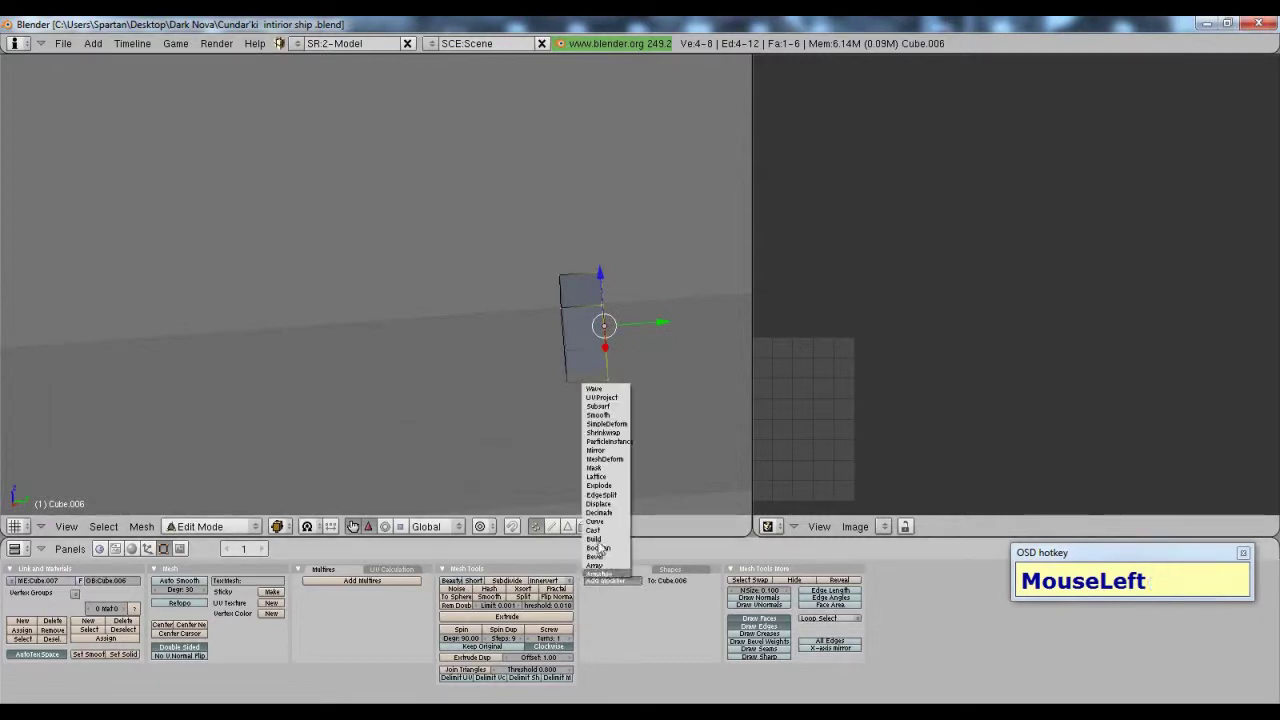
{"action": "left_click", "coordinate": [604, 443]}
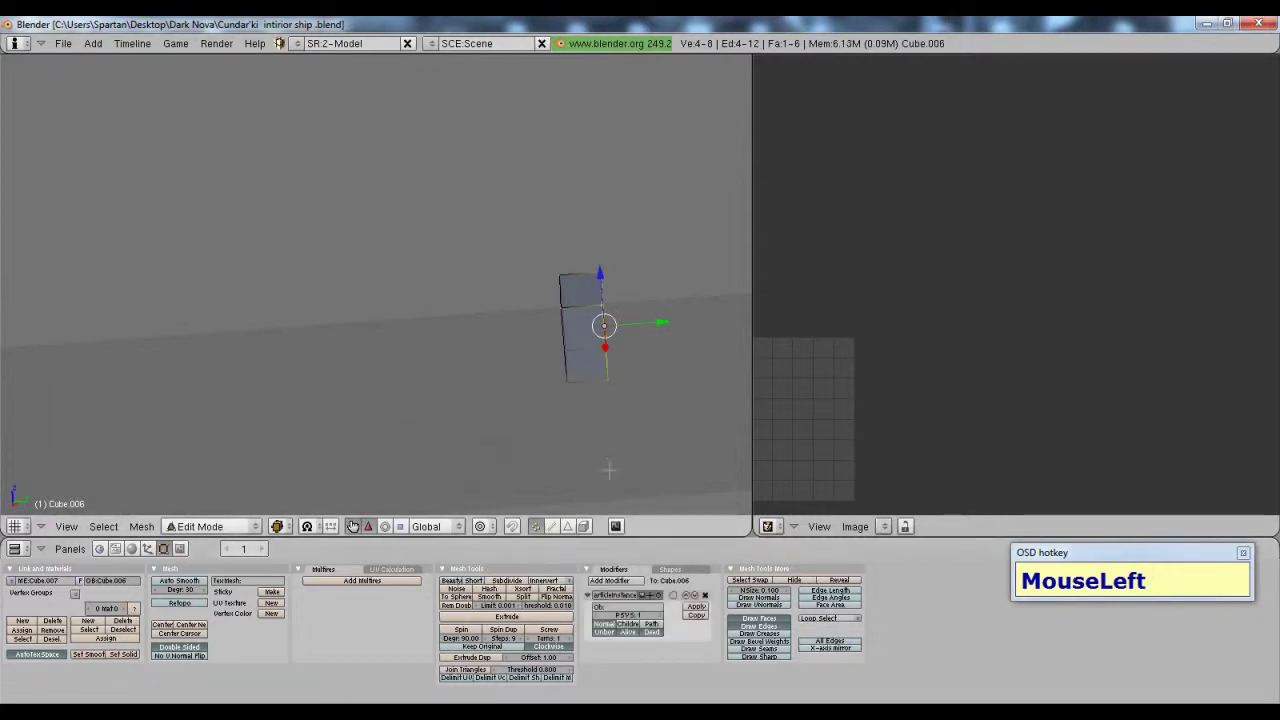
{"action": "left_click", "coordinate": [704, 596]}
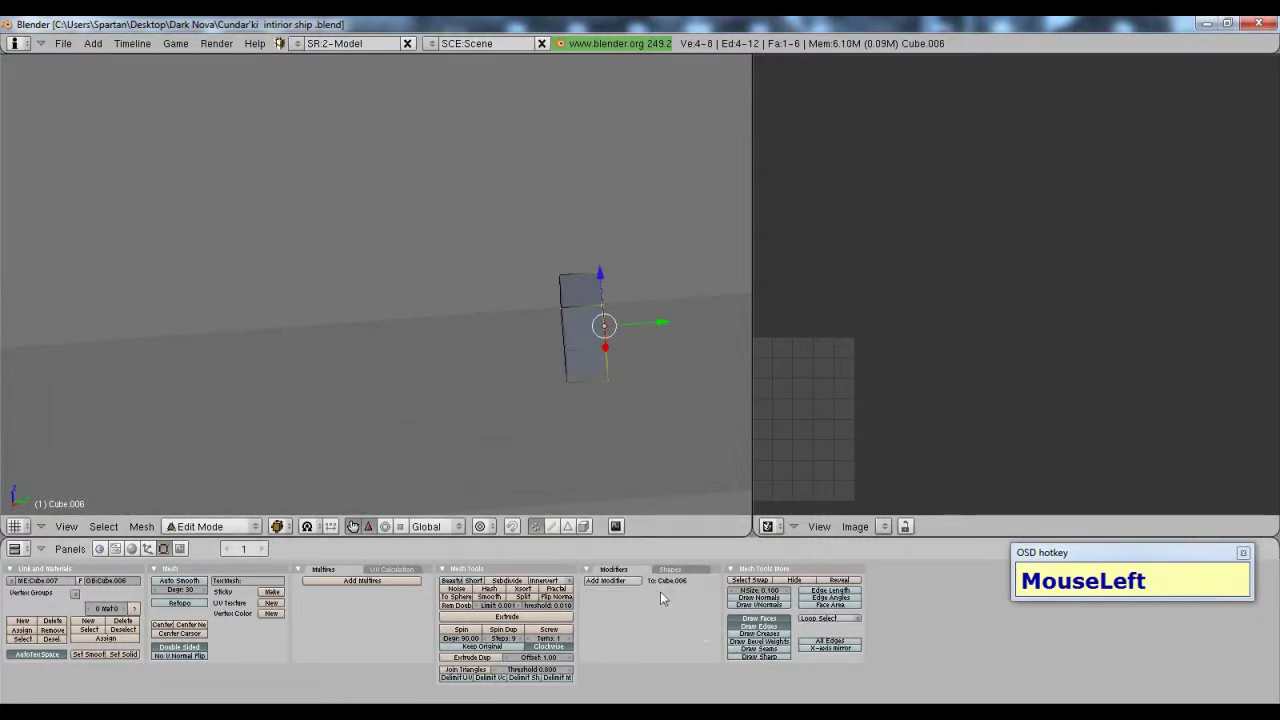
Step: Add a Mirror modifier to the half cube and select the four vertices of its outer end face
{"action": "left_click", "coordinate": [618, 581]}
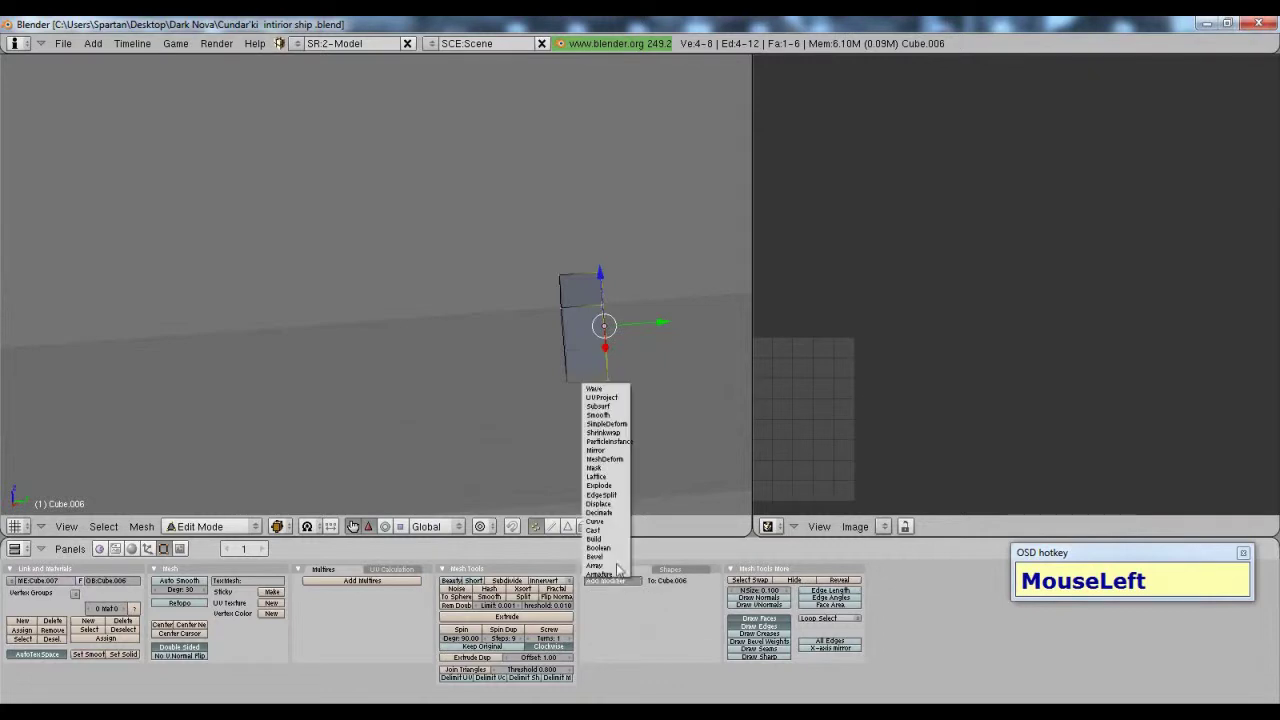
{"action": "left_click", "coordinate": [604, 451]}
{"action": "right_click", "coordinate": [557, 392]}
{"action": "right_click", "coordinate": [554, 355], "text": "shift"}
{"action": "right_click", "coordinate": [551, 311], "text": "shift"}
{"action": "right_click", "coordinate": [551, 275], "text": "shift"}
{"action": "mouse_move", "coordinate": [552, 275]}
{"action": "middle_mouse_down"}
{"action": "mouse_move", "coordinate": [585, 406]}
{"action": "mouse_move", "coordinate": [497, 400]}
{"action": "mouse_move", "coordinate": [529, 457]}
{"action": "mouse_move", "coordinate": [422, 454]}
{"action": "mouse_move", "coordinate": [586, 405]}
{"action": "middle_mouse_up"}
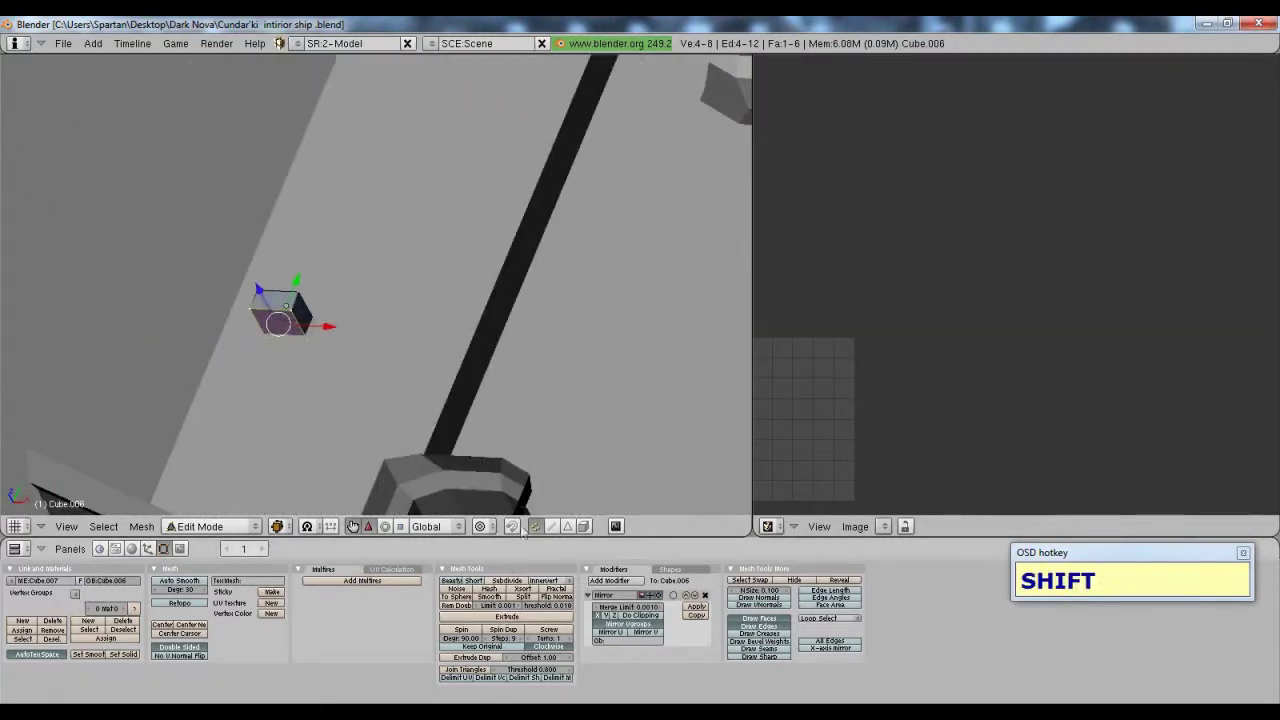
Step: Switch to wireframe, return to object mode and move the half cube about 2.1 units along negative X onto the floor's end edge
{"action": "left_click", "coordinate": [278, 526]}
{"action": "left_click", "coordinate": [282, 496]}
{"action": "mouse_move", "coordinate": [300, 350]}
{"action": "middle_mouse_down", "text": "shift"}
{"action": "mouse_move", "coordinate": [406, 446]}
{"action": "mouse_move", "coordinate": [272, 411]}
{"action": "mouse_move", "coordinate": [455, 260]}
{"action": "middle_mouse_up", "text": "shift"}
{"action": "scroll", "coordinate": [376, 285], "scroll_direction": "up", "scroll_amount": 1}
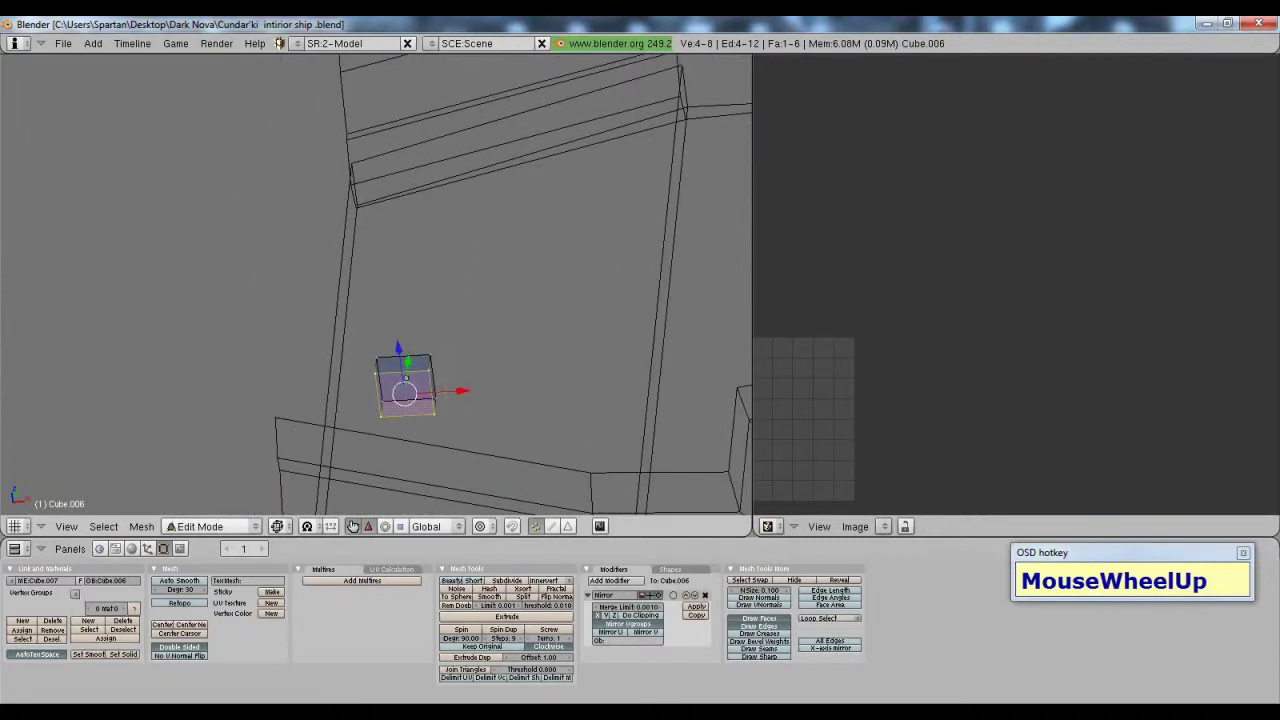
{"action": "key", "text": "a"}
{"action": "key", "text": "a"}
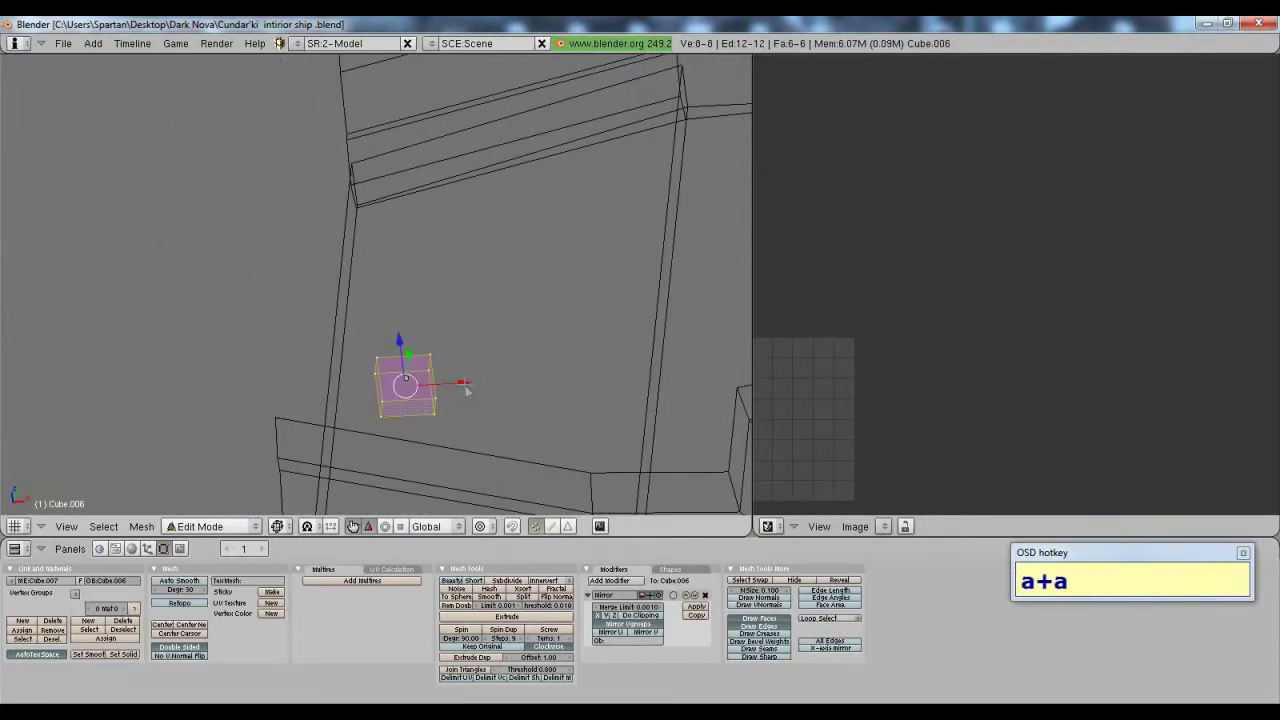
{"action": "key", "text": "Tab"}
{"action": "left_click_drag", "start_coordinate": [466, 380], "coordinate": [410, 357]}
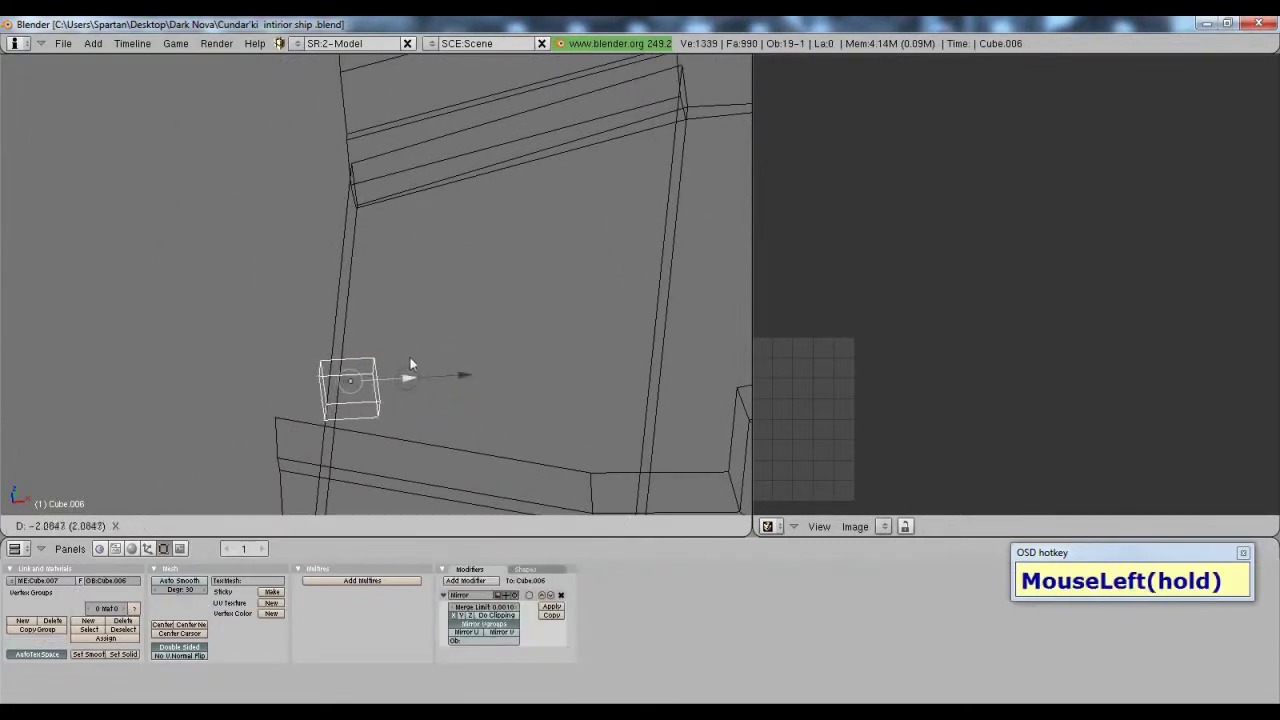
Step: In edit mode, select the half cube's two upper vertices facing the room and lower them slightly along Z
{"action": "key", "text": "Tab"}
{"action": "right_click", "coordinate": [374, 374]}
{"action": "right_click", "coordinate": [375, 357], "text": "shift"}
{"action": "left_click_drag", "start_coordinate": [368, 320], "coordinate": [369, 333]}
Step: Set the half cube's Mirror modifier to mirror across the Y axis
{"action": "middle_click_drag", "start_coordinate": [397, 376], "coordinate": [198, 343]}
{"action": "middle_click_drag", "start_coordinate": [700, 300], "coordinate": [481, 356], "text": "shift"}
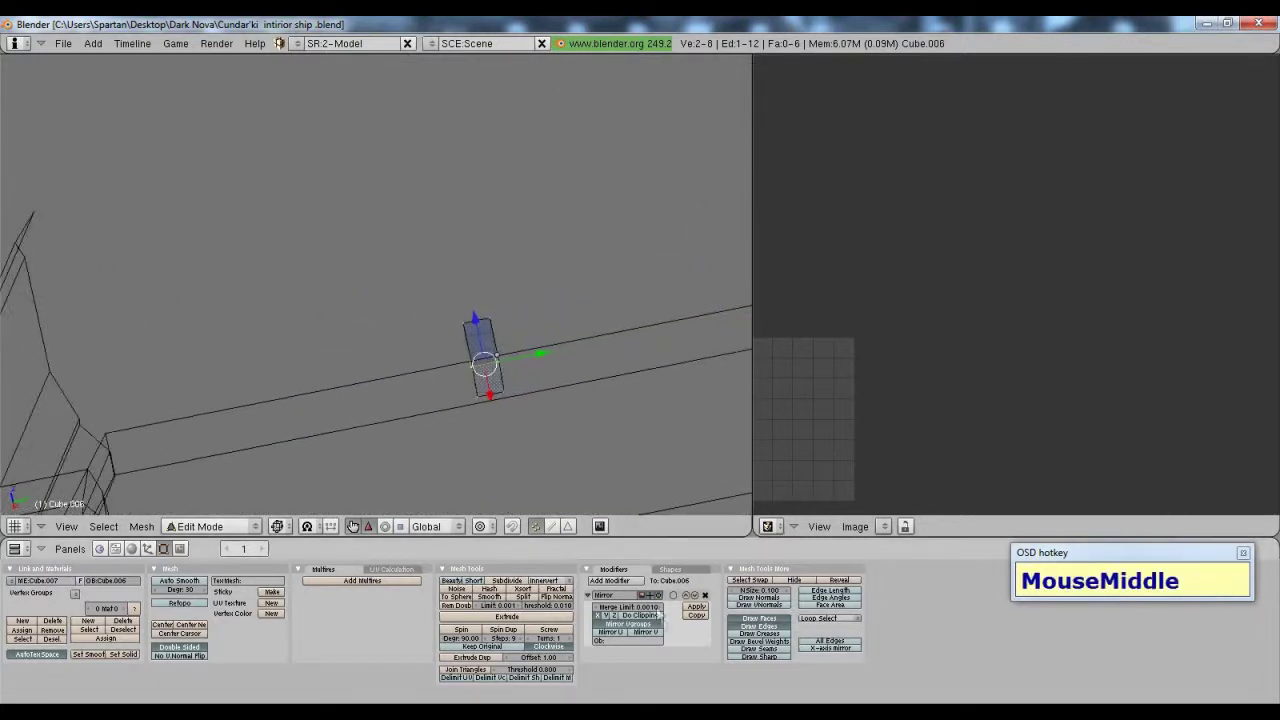
{"action": "left_click", "coordinate": [606, 621]}
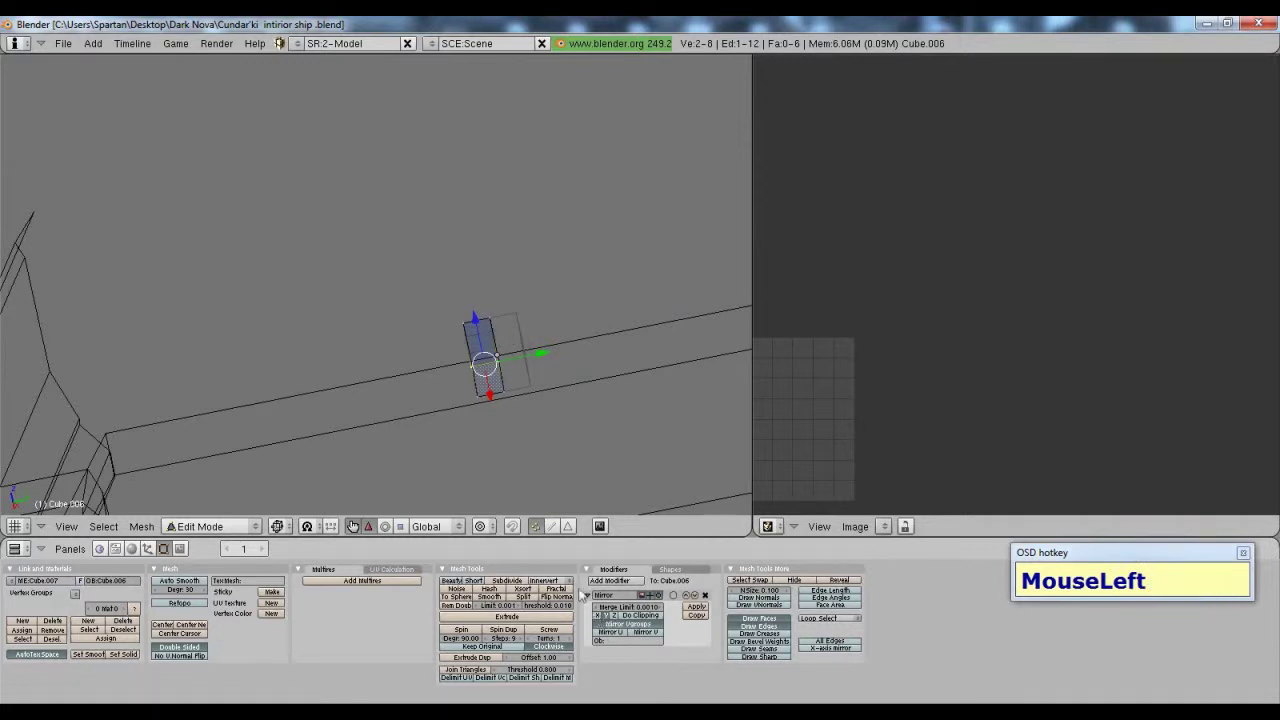
Step: Select the two vertices on the half cube's upper inner edge and reposition them to refine the block's profile
{"action": "scroll", "coordinate": [456, 328], "scroll_direction": "up", "scroll_amount": 2}
{"action": "middle_click_drag", "start_coordinate": [456, 328], "coordinate": [636, 224]}
{"action": "right_click", "coordinate": [304, 398]}
{"action": "right_click", "coordinate": [316, 385], "text": "shift"}
{"action": "left_click_drag", "start_coordinate": [307, 385], "coordinate": [364, 389]}
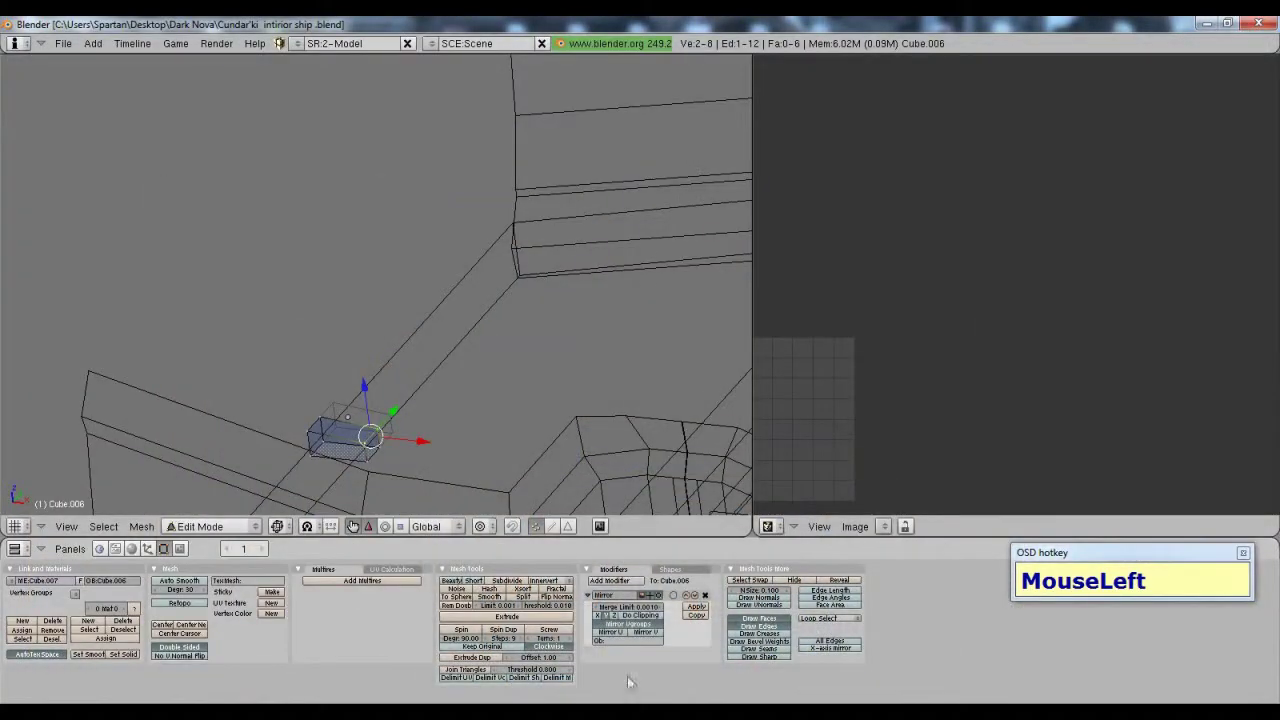
Step: Try to scale the two selected vertices along the Y axis
{"action": "middle_click_drag", "start_coordinate": [408, 415], "coordinate": [370, 341], "text": "shift"}
{"action": "key", "text": "s"}
{"action": "key", "text": "x"}
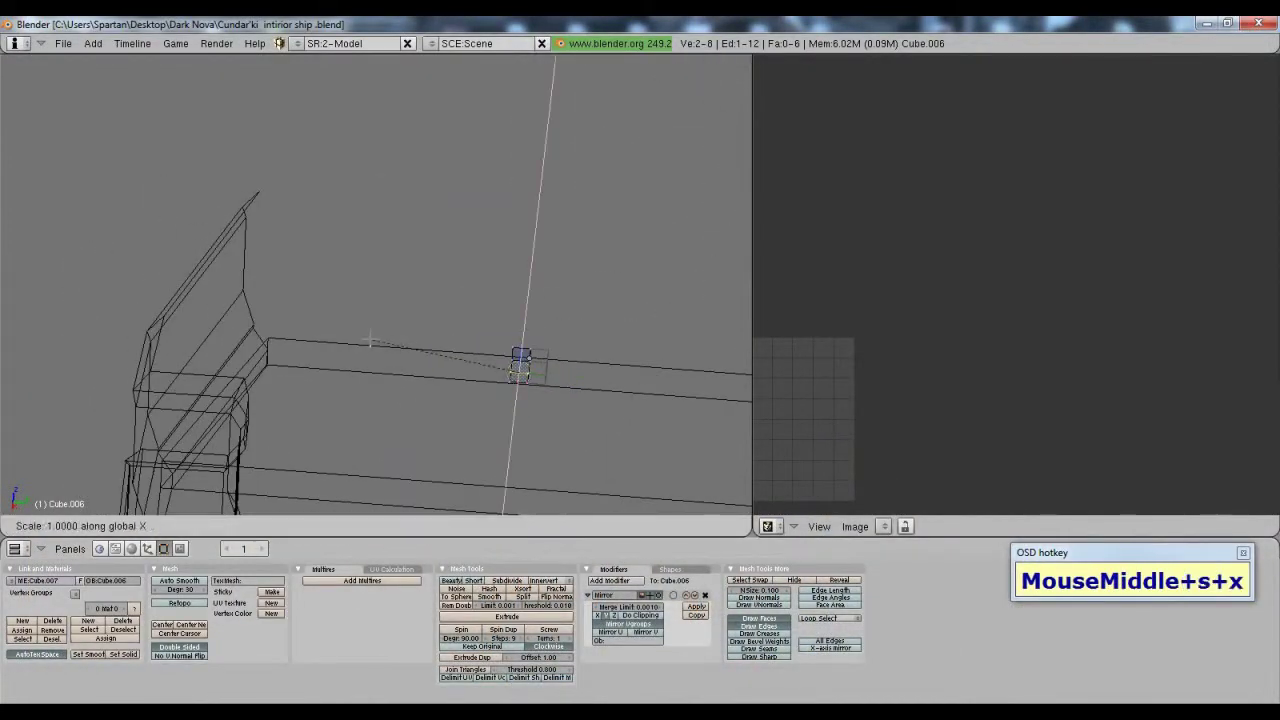
{"action": "key", "text": "y"}
{"action": "left_click", "coordinate": [183, 310]}
{"action": "key", "text": "ctrl+z"}
Step: Select the four vertices of the block's outer end face and move them along Y to the side wall's corner
{"action": "key", "text": "a"}
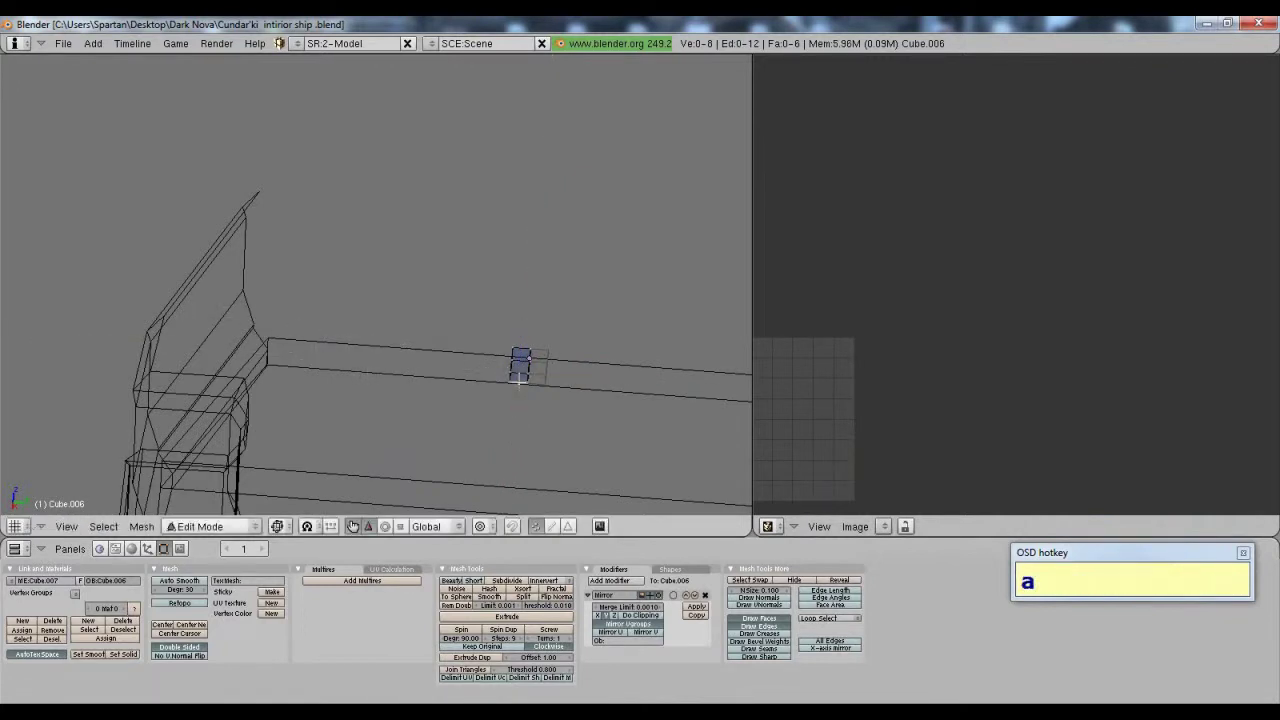
{"action": "mouse_move", "coordinate": [483, 367]}
{"action": "left_mouse_down"}
{"action": "mouse_move", "coordinate": [515, 366]}
{"action": "mouse_move", "coordinate": [322, 323]}
{"action": "left_mouse_up"}
{"action": "right_click", "coordinate": [480, 330]}
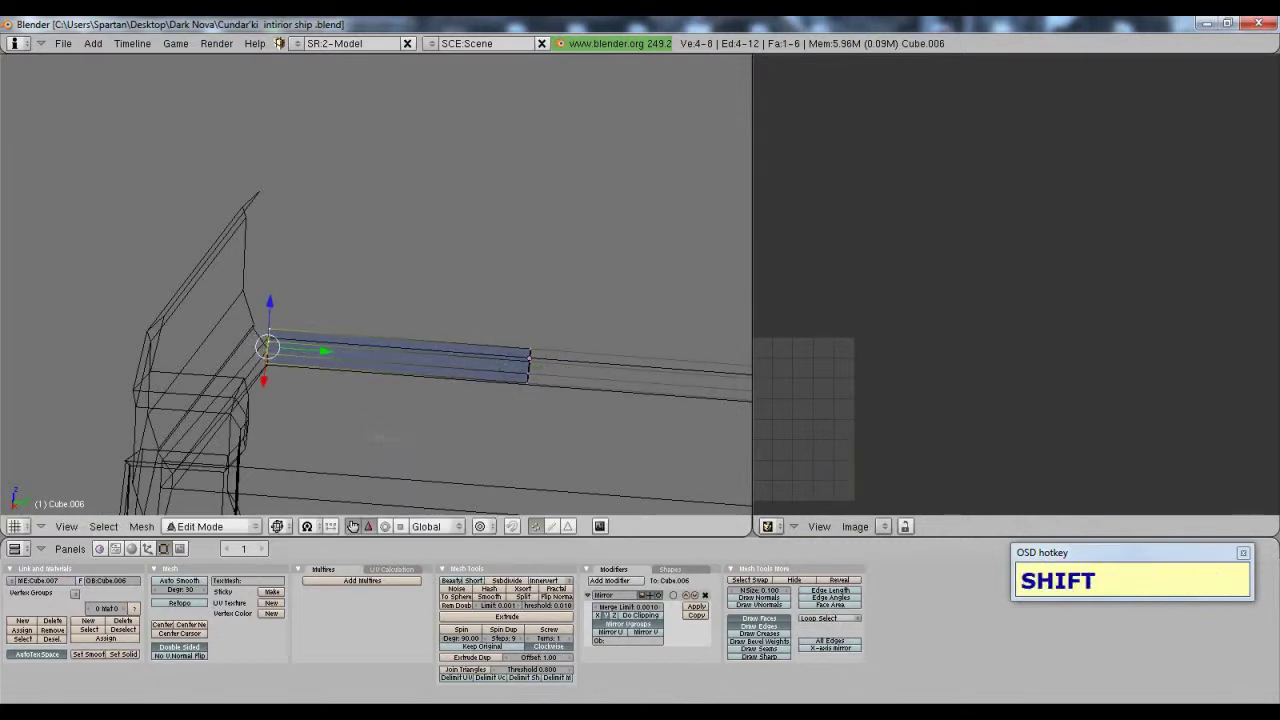
Step: Select the two lower vertices at the block's outer end and move them along negative Y toward the slanted side wall
{"action": "middle_click_drag", "start_coordinate": [322, 323], "coordinate": [365, 323], "text": "shift"}
{"action": "scroll", "coordinate": [365, 380], "scroll_direction": "up", "scroll_amount": 2}
{"action": "middle_click_drag", "start_coordinate": [321, 425], "coordinate": [395, 424], "text": "shift"}
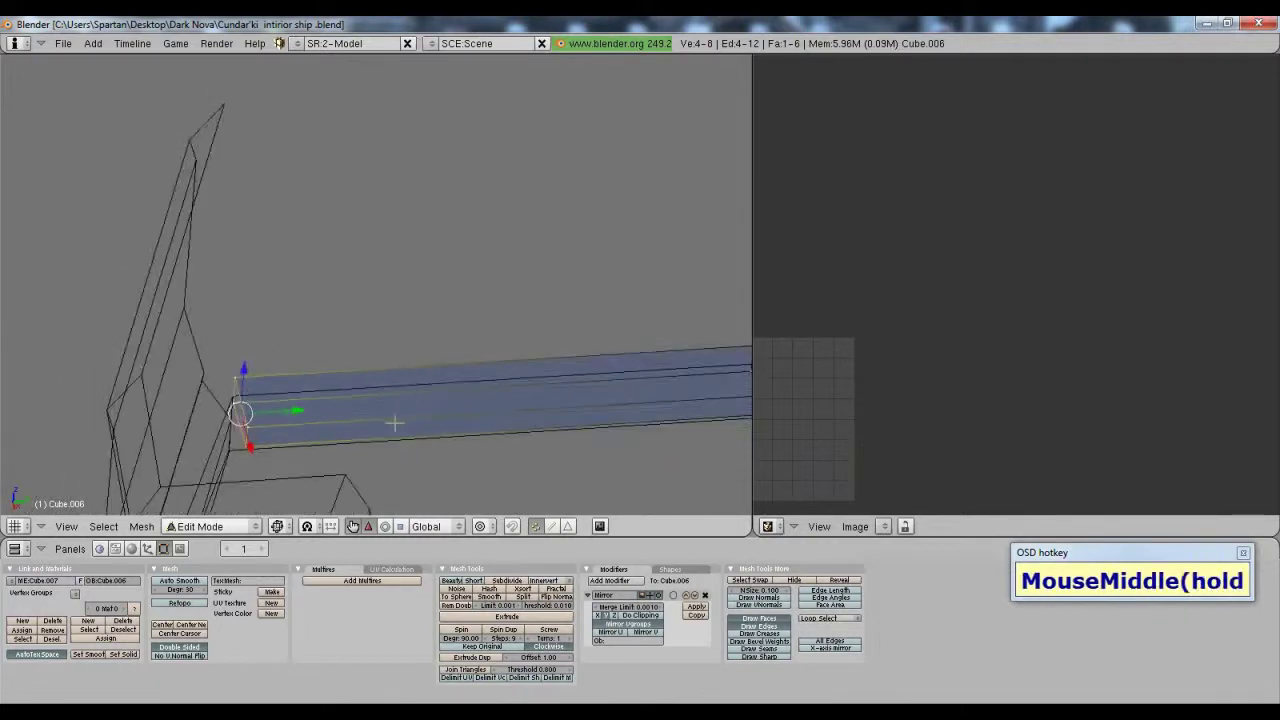
{"action": "right_click", "coordinate": [249, 444]}
{"action": "right_click", "coordinate": [251, 426], "text": "shift"}
{"action": "left_click_drag", "start_coordinate": [298, 432], "coordinate": [243, 430]}
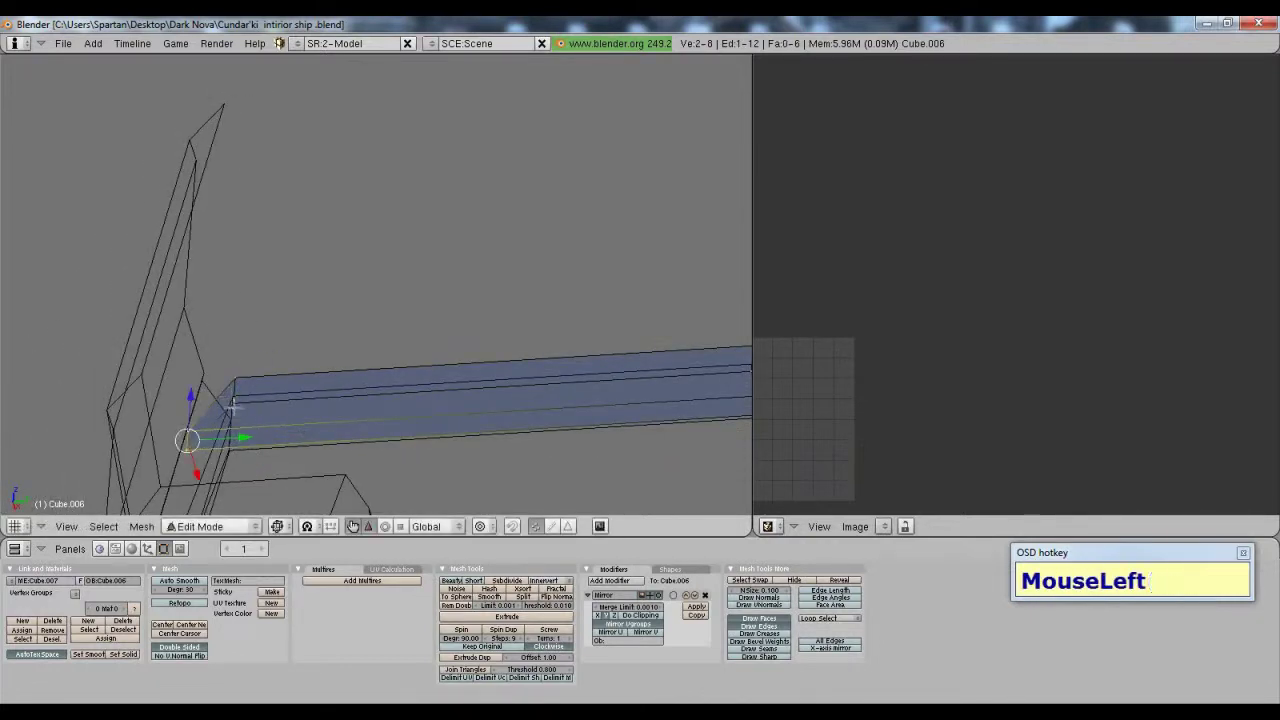
Step: Select the two vertices at the outer end of the block's upper edge and move them along negative Y toward the side wall
{"action": "right_click", "coordinate": [232, 401]}
{"action": "right_click", "coordinate": [237, 372], "text": "shift"}
{"action": "left_click_drag", "start_coordinate": [289, 388], "coordinate": [259, 389]}
{"action": "scroll", "coordinate": [313, 487], "scroll_direction": "down", "scroll_amount": 3}
{"action": "key", "text": "Tab"}
{"action": "middle_click_drag", "start_coordinate": [313, 487], "coordinate": [401, 363]}
{"action": "scroll", "coordinate": [457, 380], "scroll_direction": "down", "scroll_amount": 1}
{"action": "scroll", "coordinate": [398, 370], "scroll_direction": "up", "scroll_amount": 3}
{"action": "scroll", "coordinate": [398, 370], "scroll_direction": "up", "scroll_amount": 2}
Step: Select the four vertices of the block's top face, extrude them slightly upward and scale the new face narrower along X
{"action": "key", "text": "Tab"}
{"action": "middle_click_drag", "start_coordinate": [300, 360], "coordinate": [396, 343]}
{"action": "scroll", "coordinate": [360, 350], "scroll_direction": "down", "scroll_amount": 2}
{"action": "scroll", "coordinate": [394, 342], "scroll_direction": "up", "scroll_amount": 1}
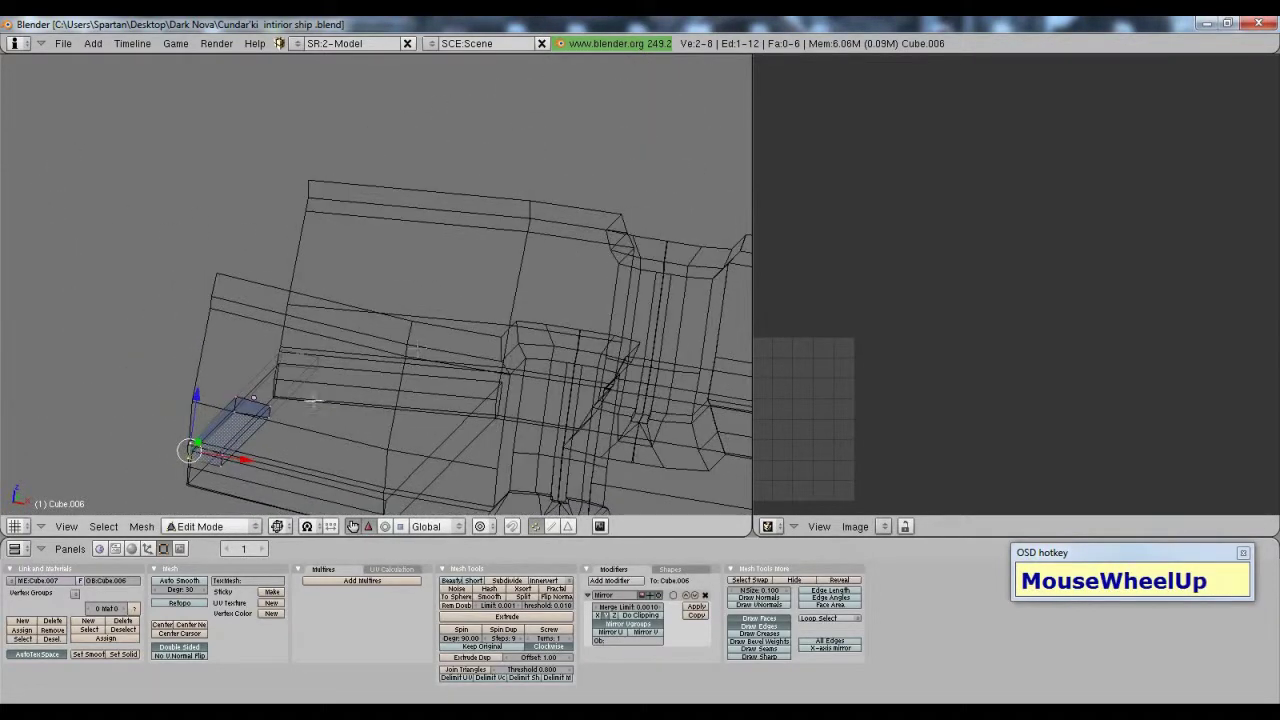
{"action": "right_click", "coordinate": [275, 400], "text": "shift"}
{"action": "right_click", "coordinate": [291, 398], "text": "shift"}
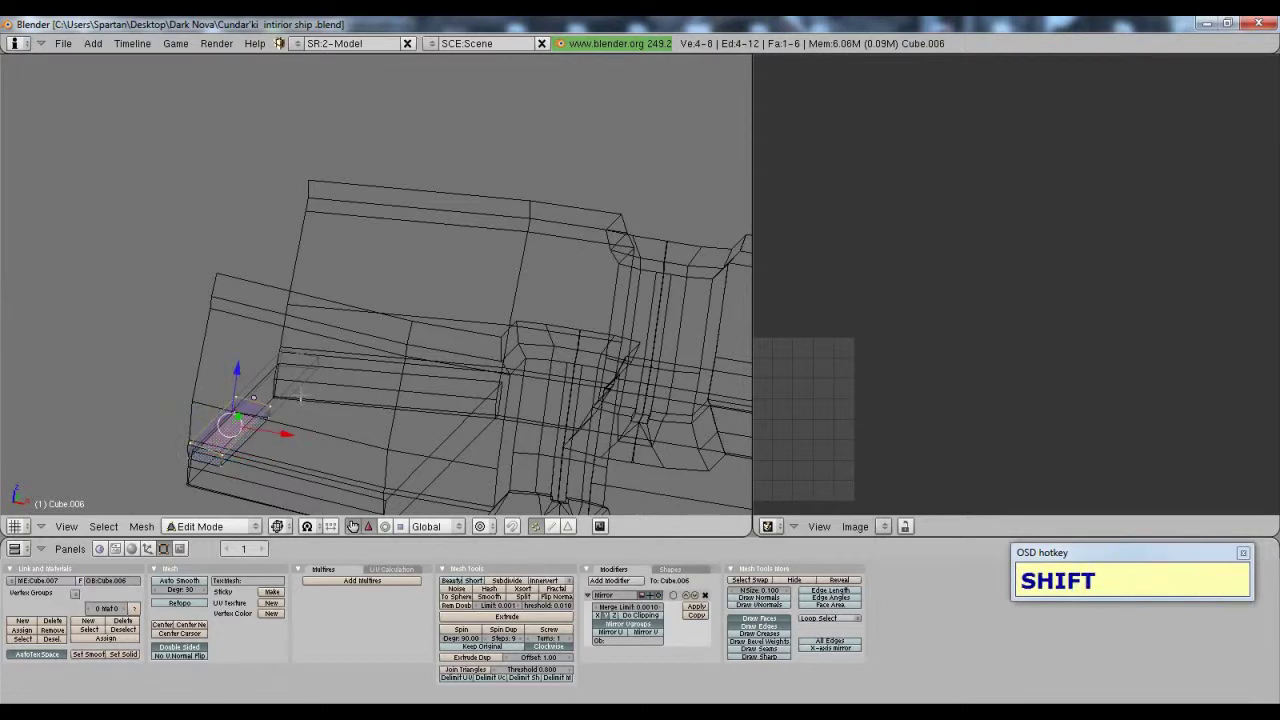
{"action": "key", "text": "e"}
{"action": "left_click", "coordinate": [300, 395]}
{"action": "left_click", "coordinate": [298, 394]}
{"action": "left_click_drag", "start_coordinate": [237, 371], "coordinate": [239, 362]}
{"action": "key", "text": "s"}
{"action": "key", "text": "x"}
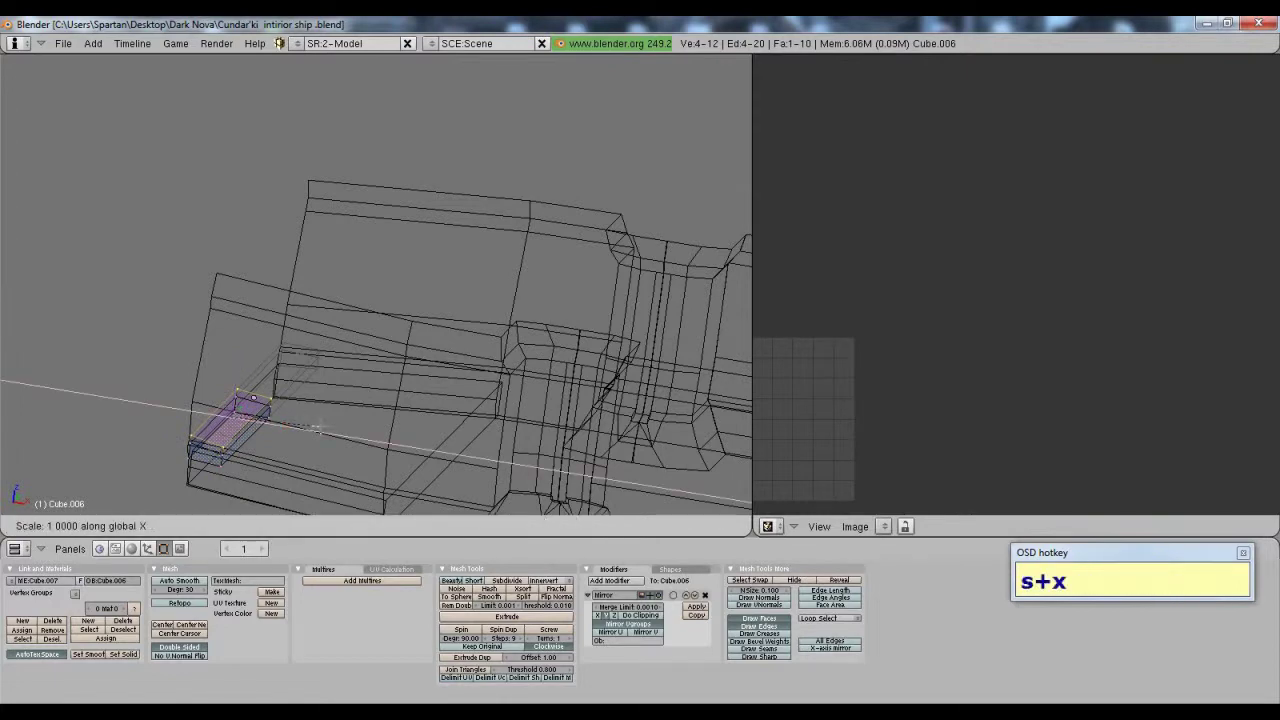
{"action": "left_click", "coordinate": [266, 412]}
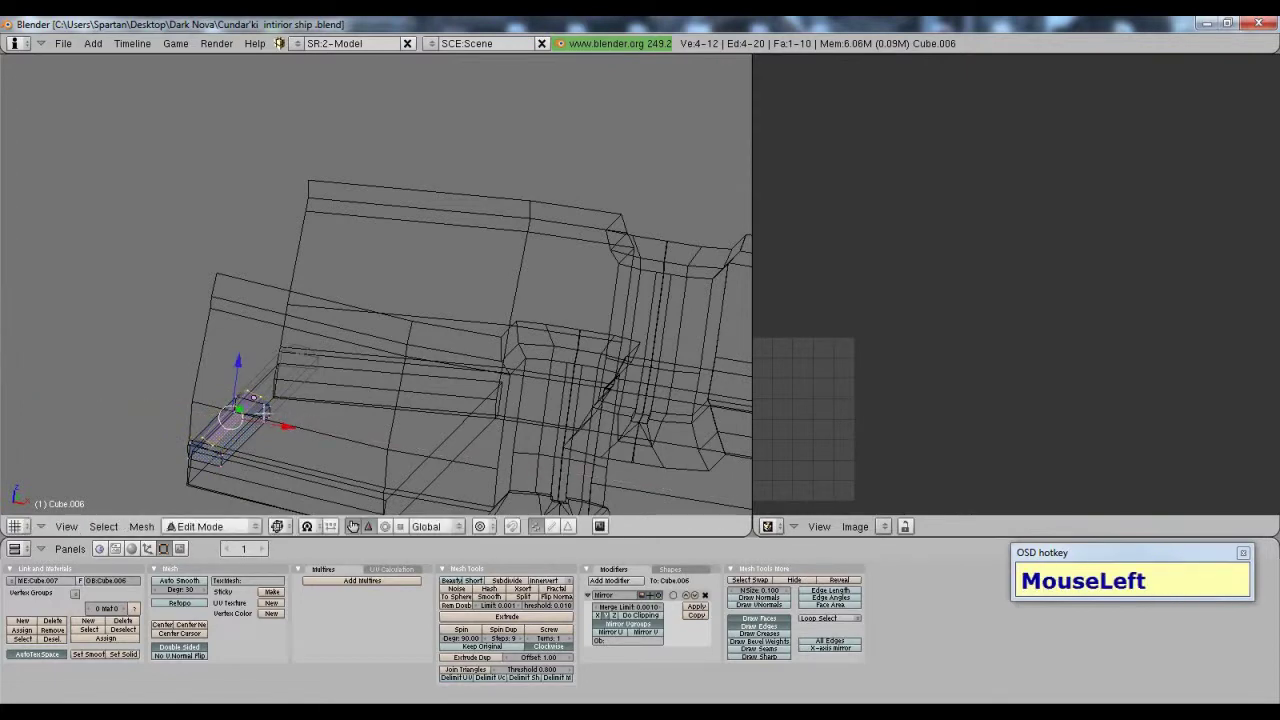
Step: Rotate the narrowed top face slightly about Y to level it, and shift it along negative X
{"action": "middle_click_drag", "start_coordinate": [266, 412], "coordinate": [470, 330], "text": "shift"}
{"action": "scroll", "coordinate": [470, 330], "scroll_direction": "up", "scroll_amount": 2}
{"action": "scroll", "coordinate": [470, 330], "scroll_direction": "up", "scroll_amount": 3}
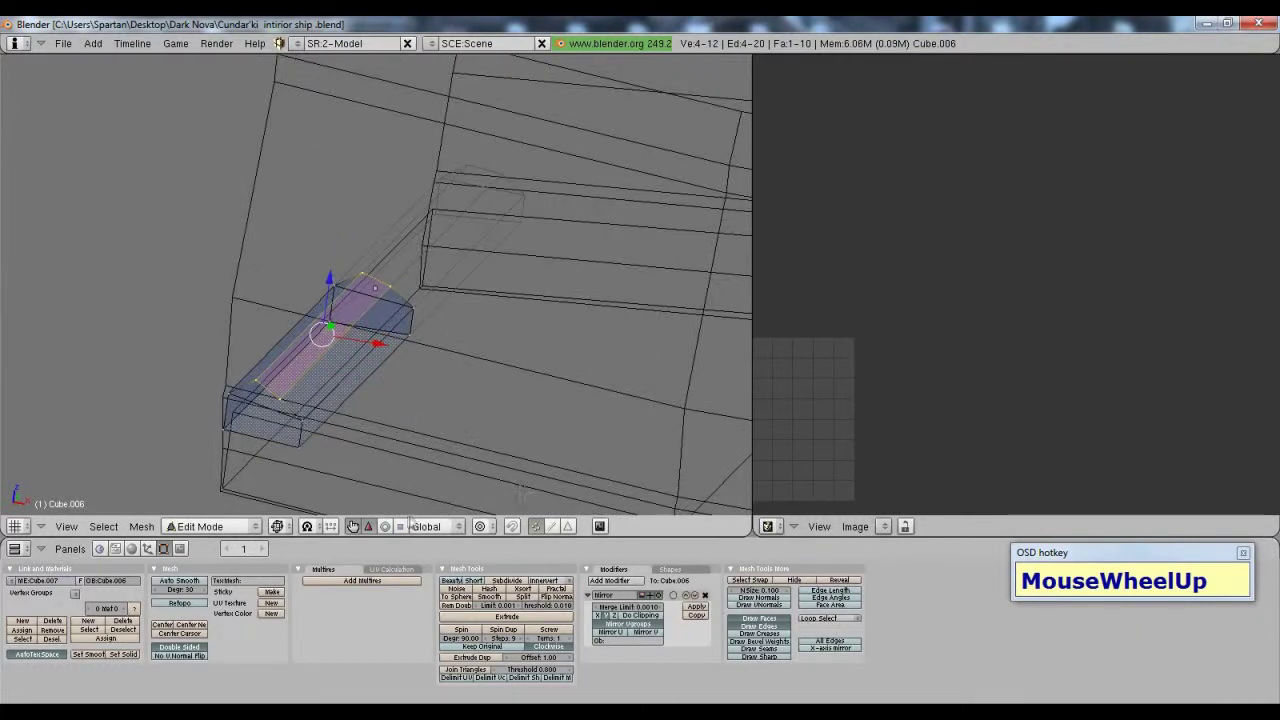
{"action": "left_click", "coordinate": [385, 526]}
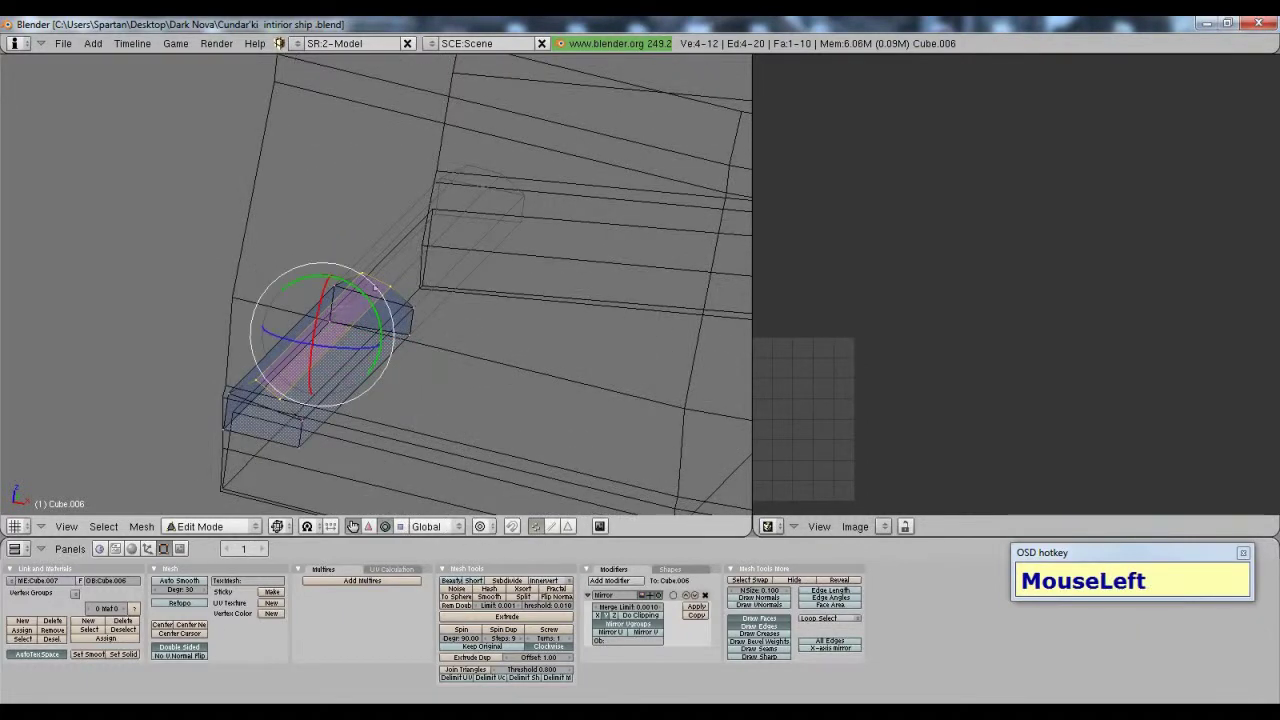
{"action": "left_click_drag", "start_coordinate": [362, 298], "coordinate": [346, 282]}
{"action": "left_click", "coordinate": [368, 526]}
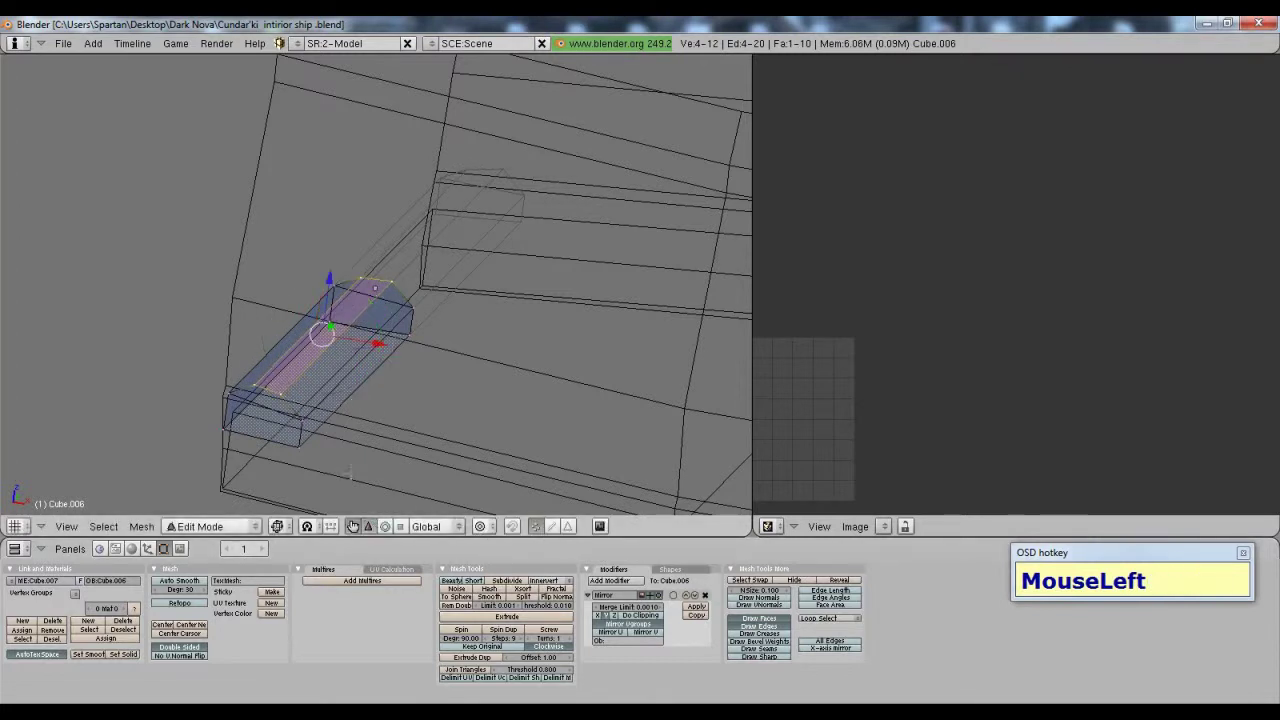
{"action": "left_click_drag", "start_coordinate": [378, 343], "coordinate": [366, 333]}
{"action": "middle_click_drag", "start_coordinate": [366, 333], "coordinate": [319, 432]}
{"action": "scroll", "coordinate": [385, 350], "scroll_direction": "down", "scroll_amount": 2}
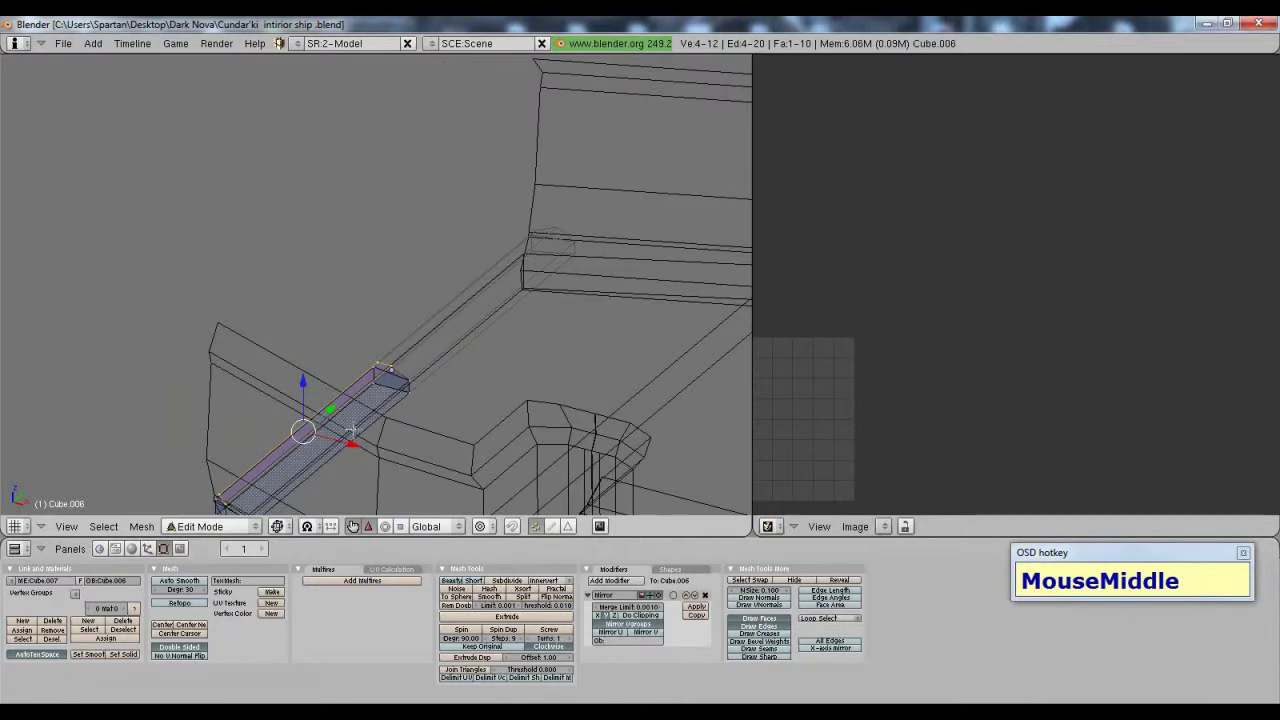
Step: Extrude the top face in place, shrink it along Y to a small patch and move it to the block's outer end
{"action": "left_click", "coordinate": [600, 710]}
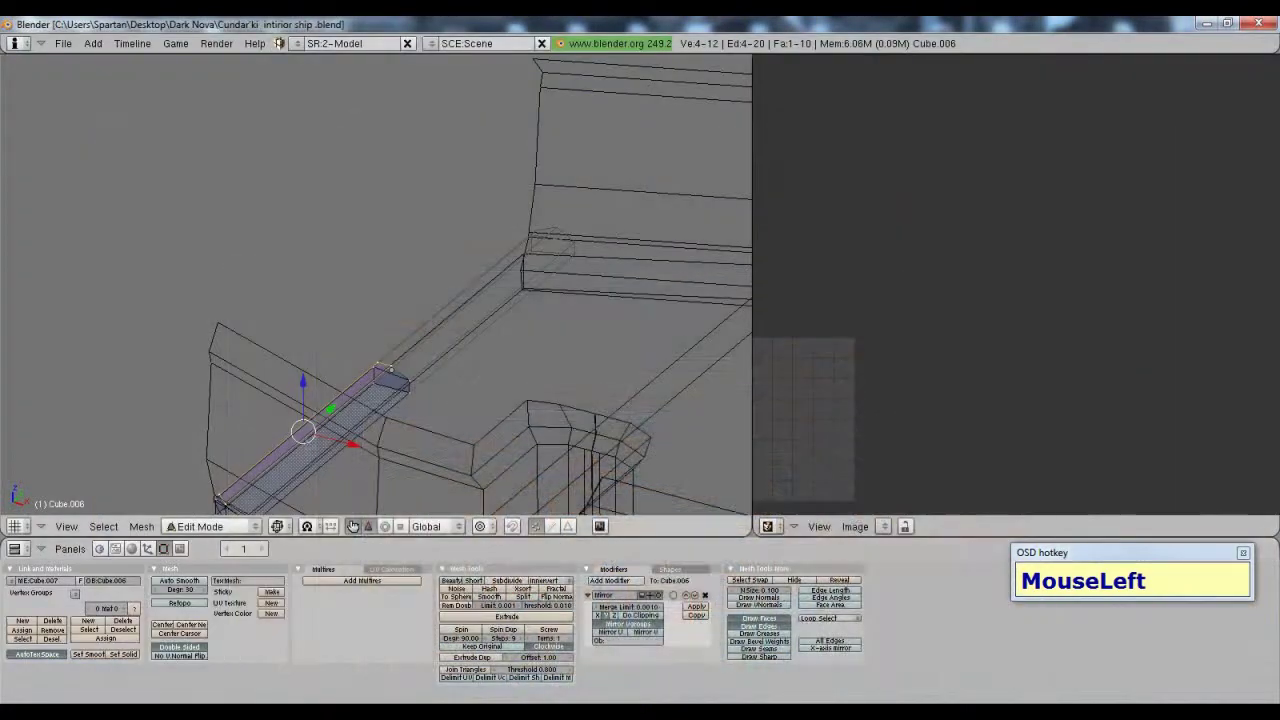
{"action": "middle_click_drag", "start_coordinate": [380, 300], "coordinate": [420, 300]}
{"action": "middle_click_drag", "start_coordinate": [282, 440], "coordinate": [349, 285], "text": "shift"}
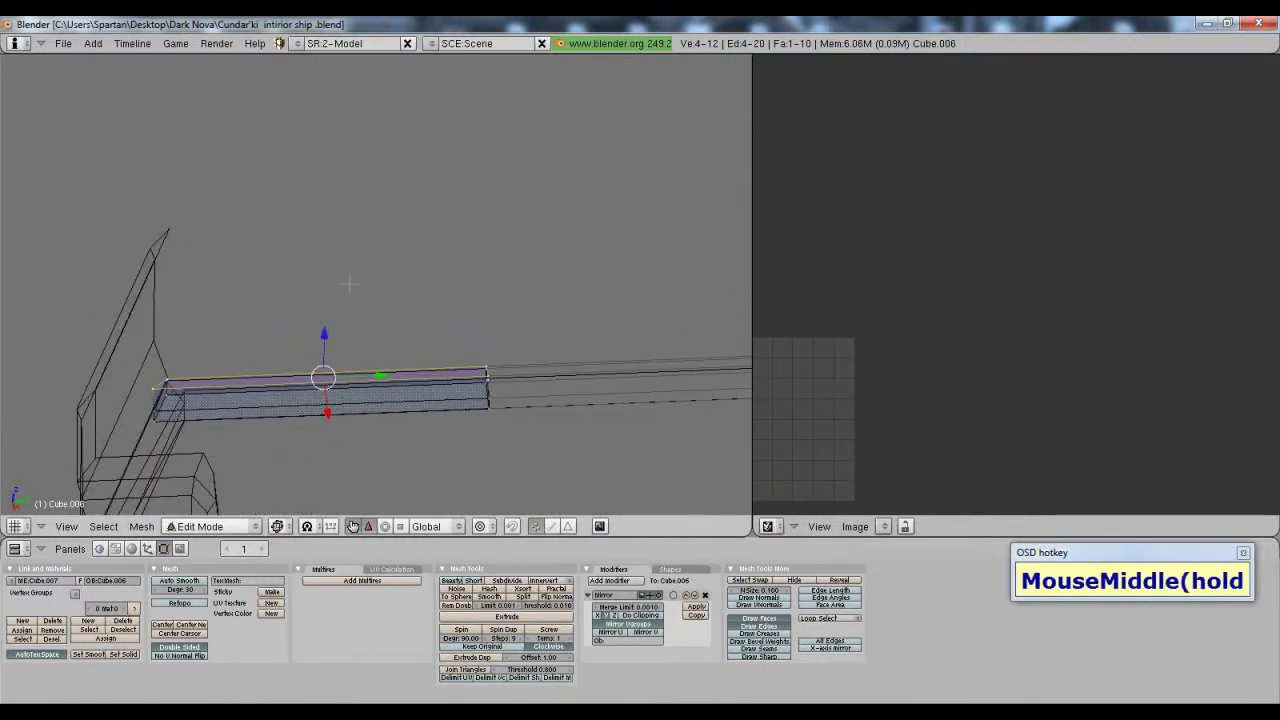
{"action": "key", "text": "e"}
{"action": "left_click", "coordinate": [349, 284]}
{"action": "left_click", "coordinate": [349, 284]}
{"action": "key", "text": "s"}
{"action": "key", "text": "x"}
{"action": "key", "text": "y"}
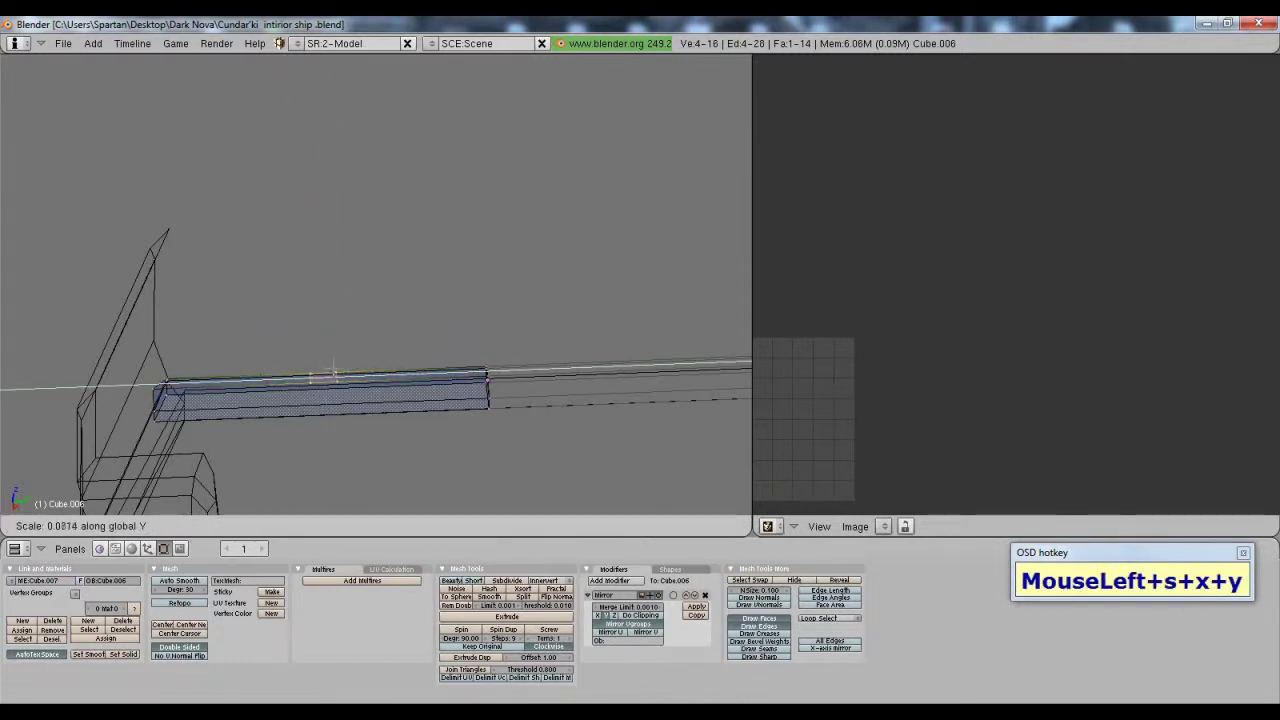
{"action": "left_click", "coordinate": [333, 372]}
{"action": "left_click_drag", "start_coordinate": [380, 376], "coordinate": [188, 292]}
Step: Extrude the small patch upward into a post and shift the post's top along negative Y to match the side wall's profile
{"action": "key", "text": "e"}
{"action": "left_click", "coordinate": [240, 371]}
{"action": "left_click", "coordinate": [240, 371]}
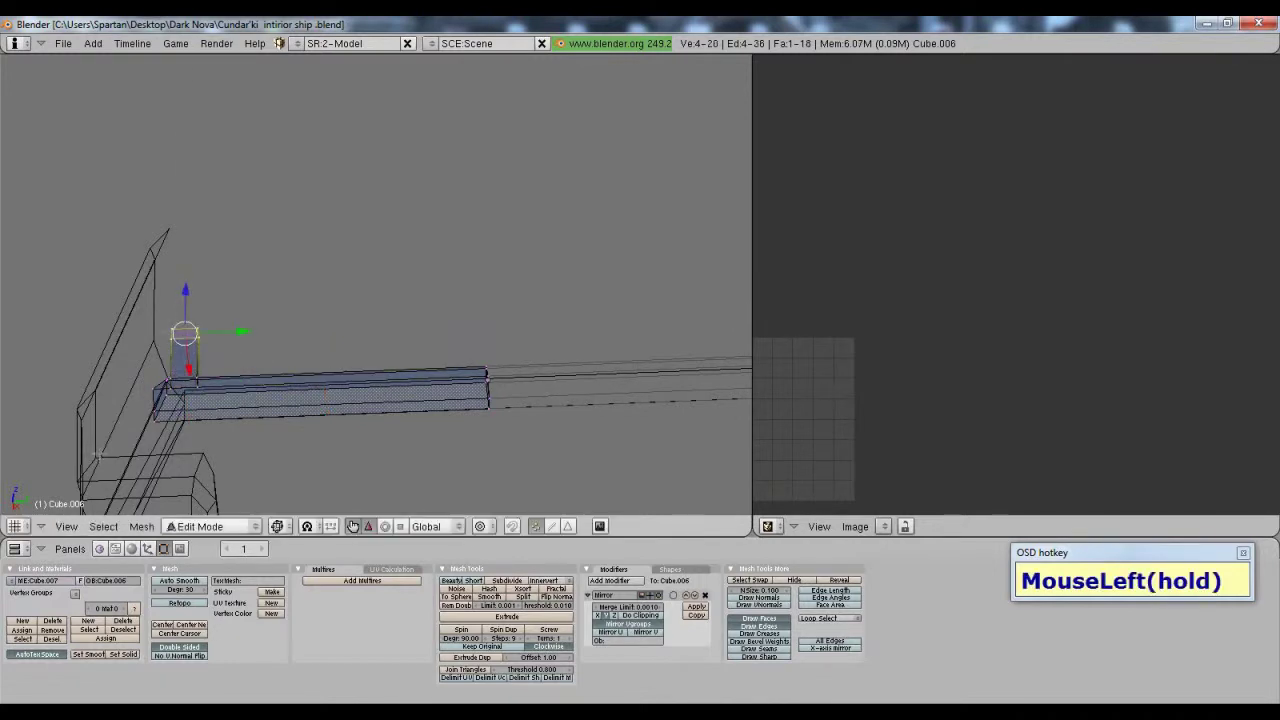
{"action": "left_click", "coordinate": [68, 526]}
{"action": "left_click", "coordinate": [90, 376]}
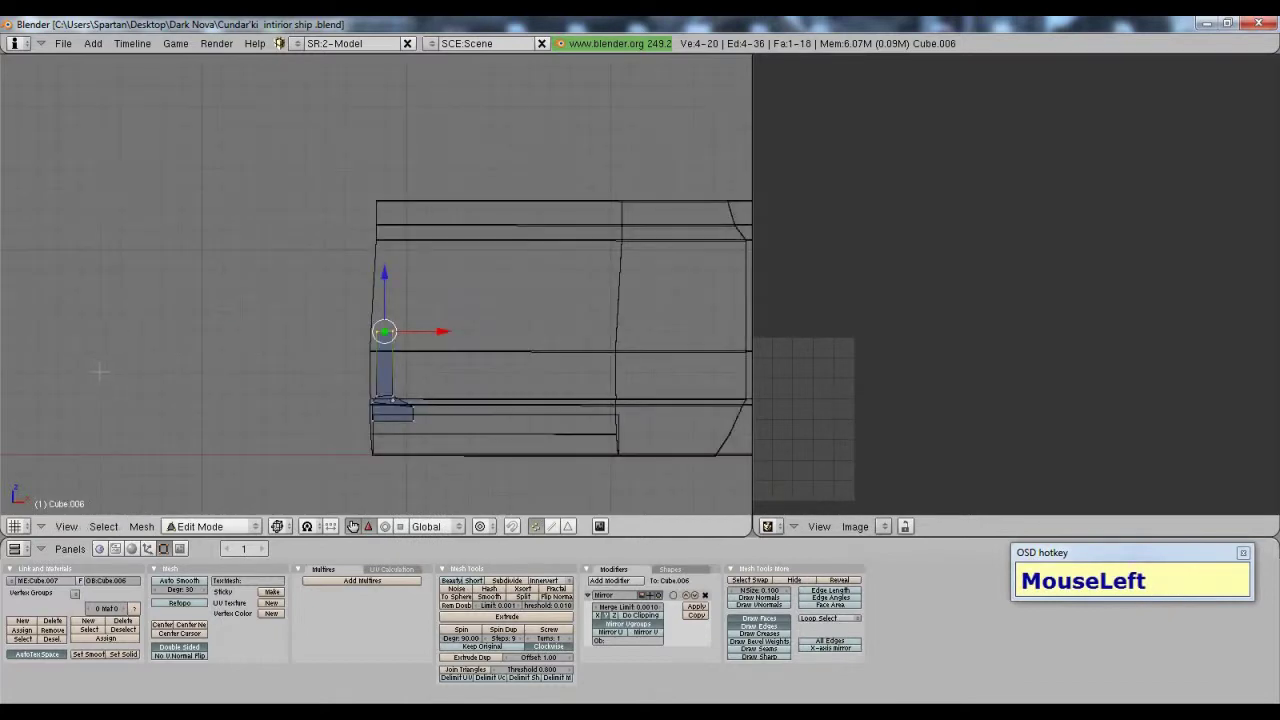
{"action": "scroll", "coordinate": [66, 526], "scroll_direction": "down", "scroll_amount": 2}
{"action": "left_click", "coordinate": [66, 526]}
{"action": "left_click", "coordinate": [90, 392]}
{"action": "scroll", "coordinate": [276, 380], "scroll_direction": "up", "scroll_amount": 4}
{"action": "scroll", "coordinate": [276, 380], "scroll_direction": "up", "scroll_amount": 3}
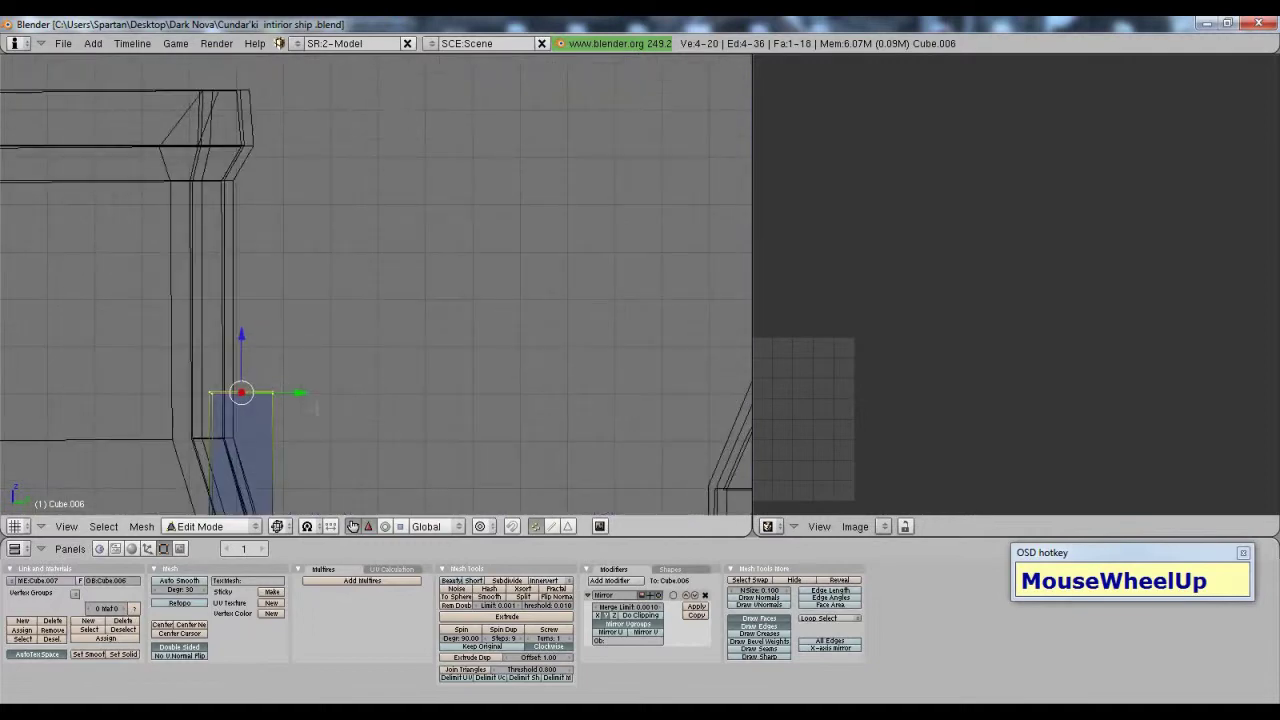
{"action": "left_click_drag", "start_coordinate": [302, 393], "coordinate": [280, 392]}
Step: Slant the post outward by lowering and shifting its top face, and adjust a vertex at its base along Y
{"action": "scroll", "coordinate": [280, 392], "scroll_direction": "down", "scroll_amount": 3}
{"action": "middle_click_drag", "start_coordinate": [280, 392], "coordinate": [320, 340]}
{"action": "scroll", "coordinate": [372, 382], "scroll_direction": "down", "scroll_amount": 3}
{"action": "scroll", "coordinate": [428, 372], "scroll_direction": "up", "scroll_amount": 2}
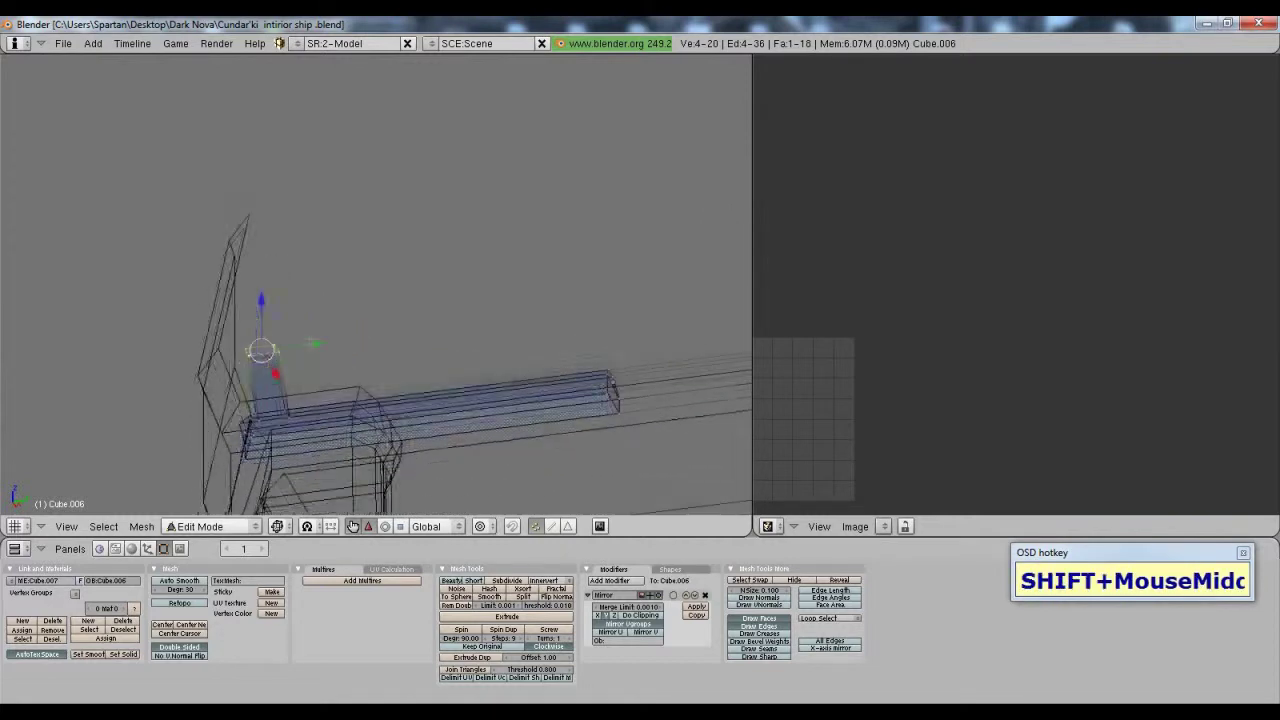
{"action": "scroll", "coordinate": [315, 337], "scroll_direction": "up", "scroll_amount": 2}
{"action": "left_click_drag", "start_coordinate": [257, 362], "coordinate": [232, 365]}
{"action": "left_click_drag", "start_coordinate": [182, 318], "coordinate": [198, 342]}
{"action": "right_click", "coordinate": [201, 466]}
{"action": "left_click_drag", "start_coordinate": [250, 459], "coordinate": [246, 459]}
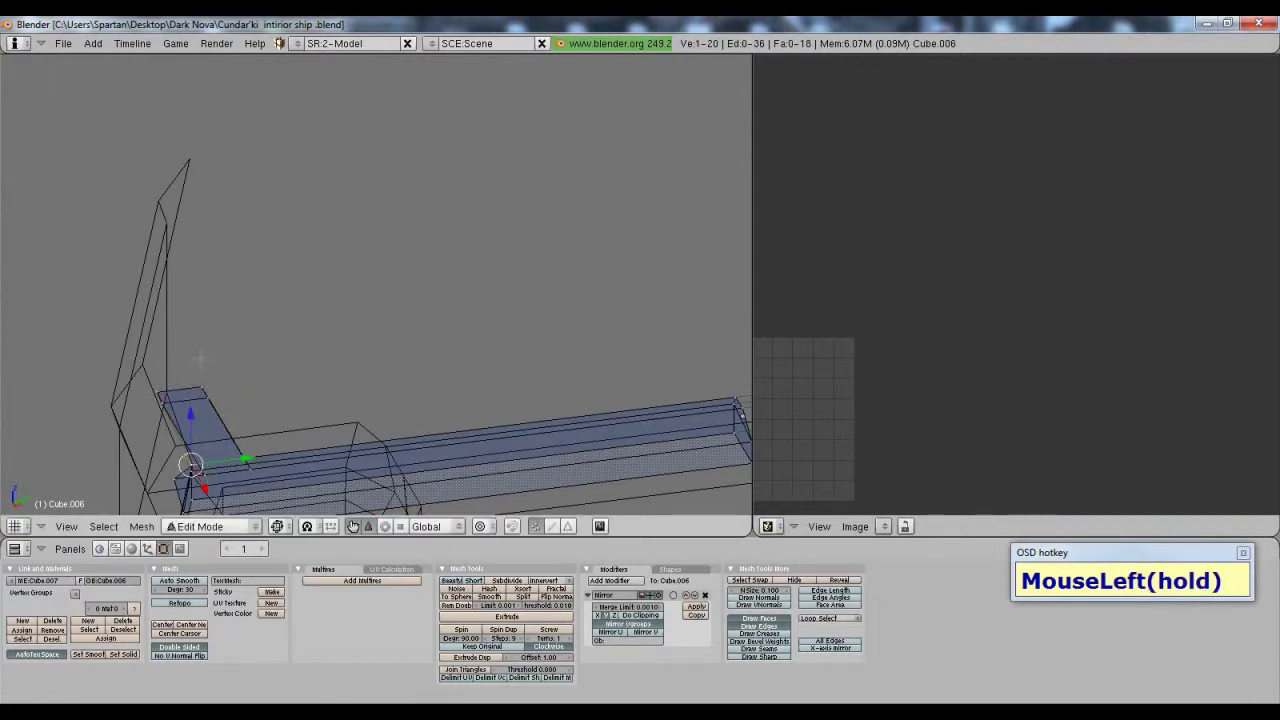
Step: Select the four vertices of the slanted post's top face and extrude them straight up to near the side wall's upper edge
{"action": "right_click", "coordinate": [158, 392]}
{"action": "right_click", "coordinate": [163, 403], "text": "shift"}
{"action": "right_click", "coordinate": [207, 398], "text": "shift"}
{"action": "right_click", "coordinate": [200, 387], "text": "shift"}
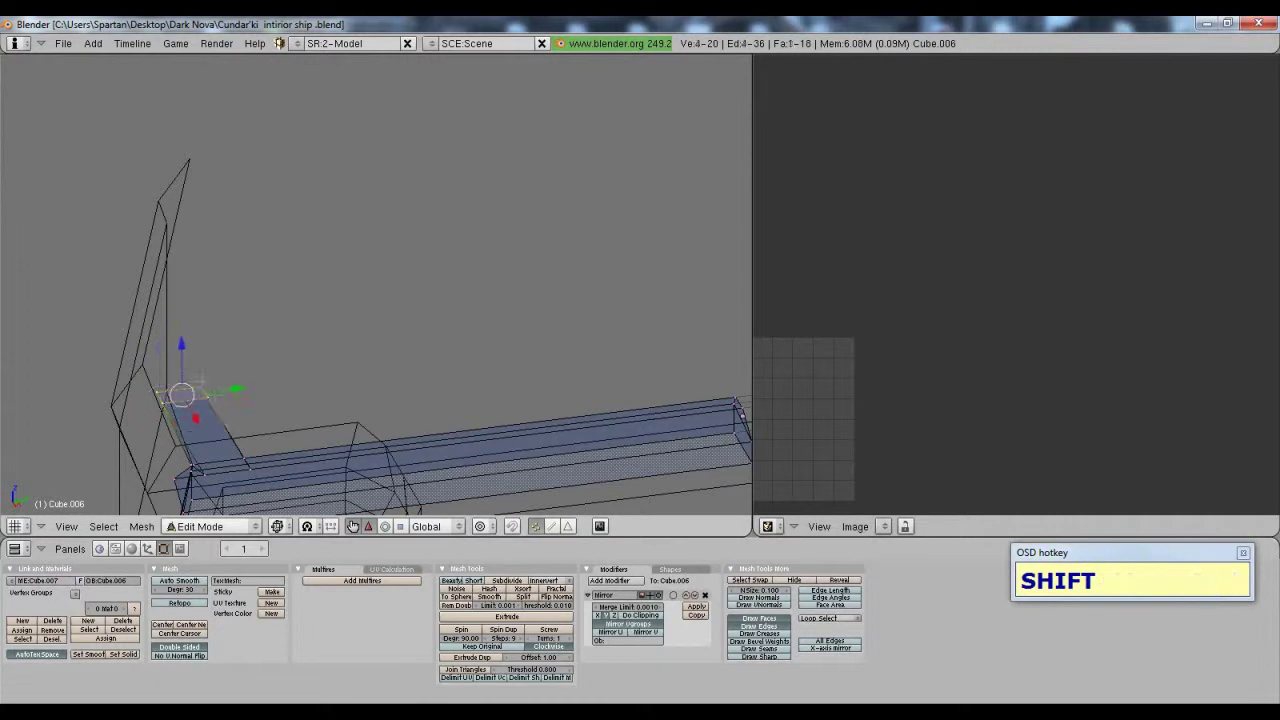
{"action": "key", "text": "e"}
{"action": "left_click", "coordinate": [203, 383]}
{"action": "left_click", "coordinate": [203, 383]}
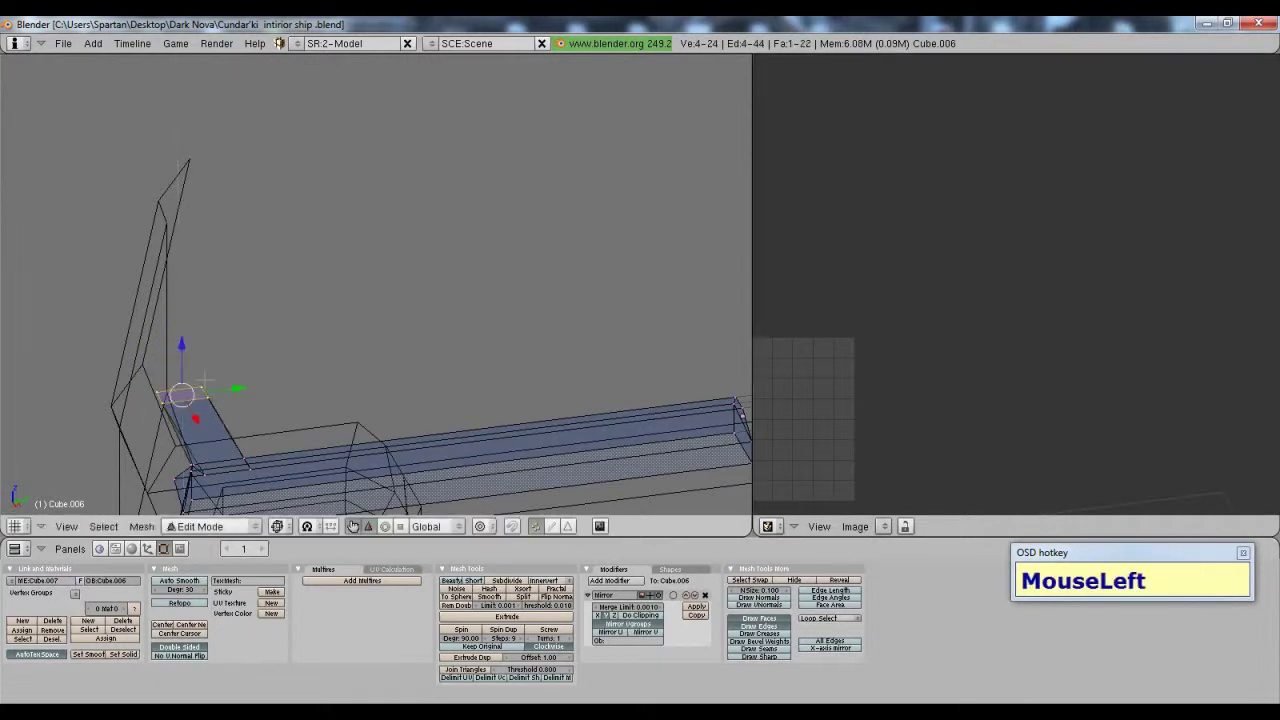
{"action": "left_click_drag", "start_coordinate": [190, 367], "coordinate": [216, 200]}
{"action": "scroll", "coordinate": [216, 200], "scroll_direction": "down", "scroll_amount": 2}
{"action": "middle_click_drag", "start_coordinate": [216, 200], "coordinate": [285, 214]}
{"action": "scroll", "coordinate": [285, 214], "scroll_direction": "up", "scroll_amount": 2}
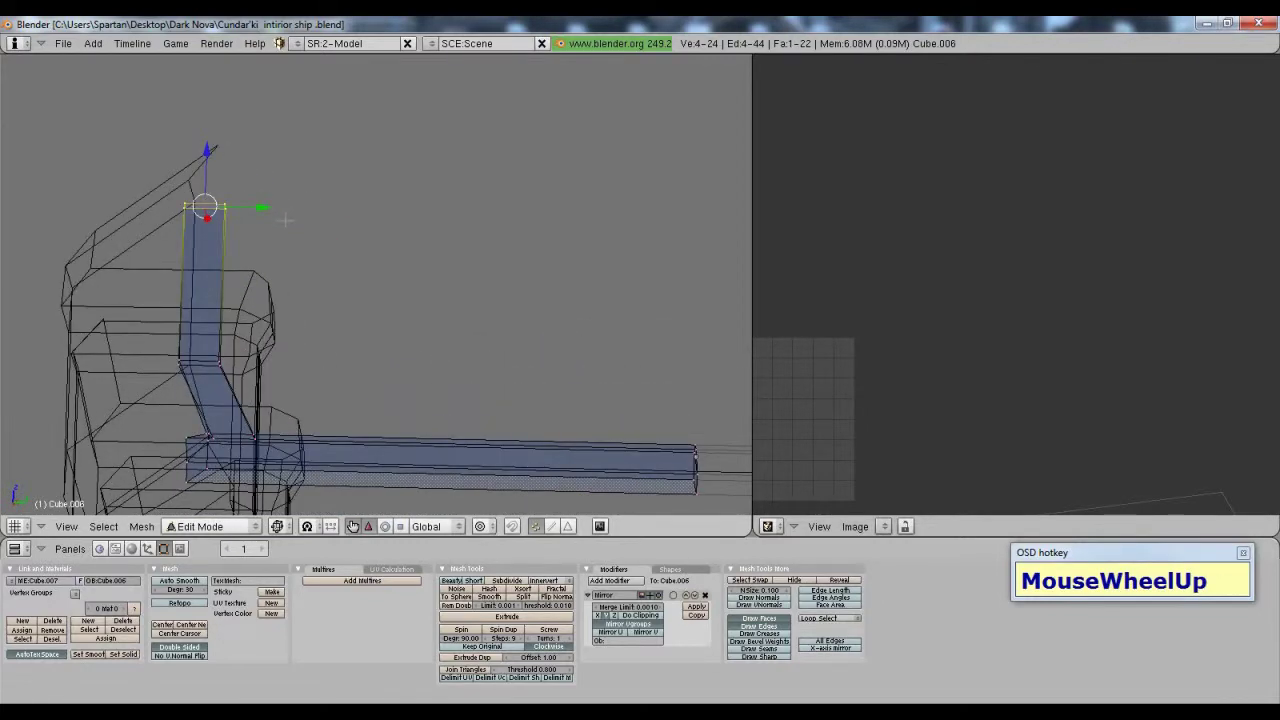
Step: Extrude the post's top face in place, scale it wider along Y and nudge it along negative Y
{"action": "key", "text": "e"}
{"action": "left_click", "coordinate": [285, 219]}
{"action": "key", "text": "s"}
{"action": "key", "text": "x"}
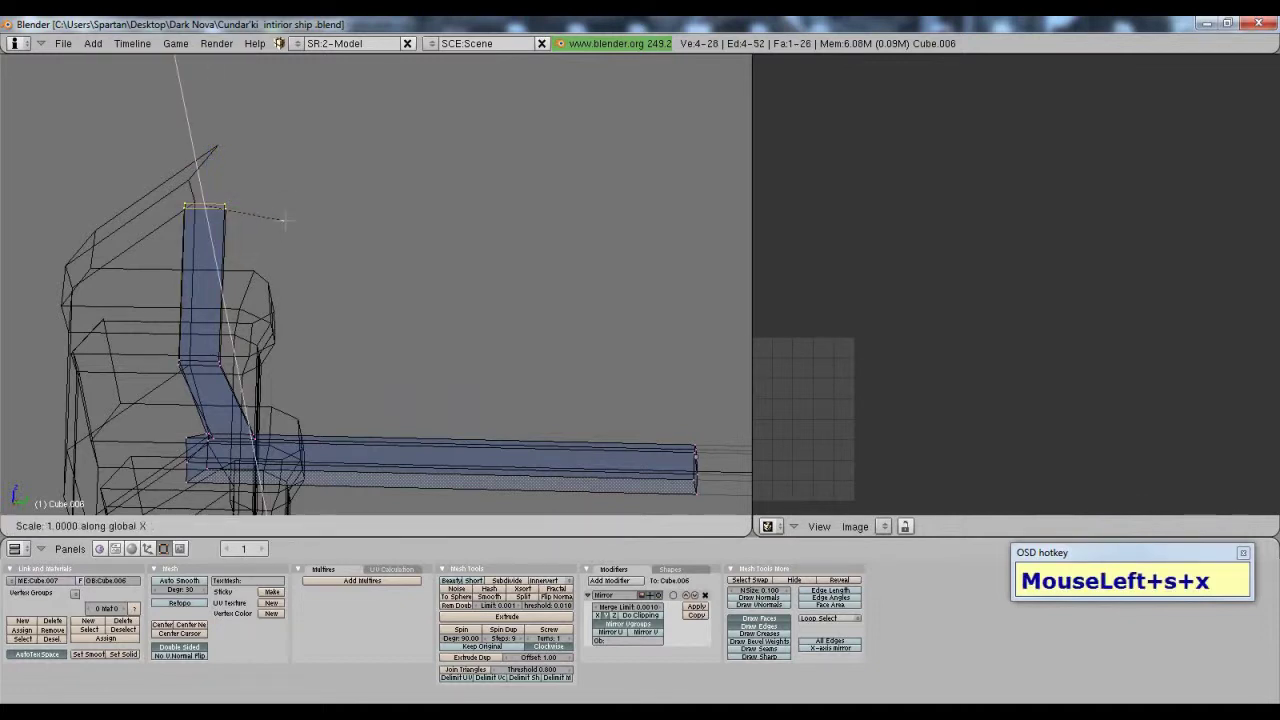
{"action": "left_click", "coordinate": [285, 219]}
{"action": "key", "text": "s"}
{"action": "key", "text": "x"}
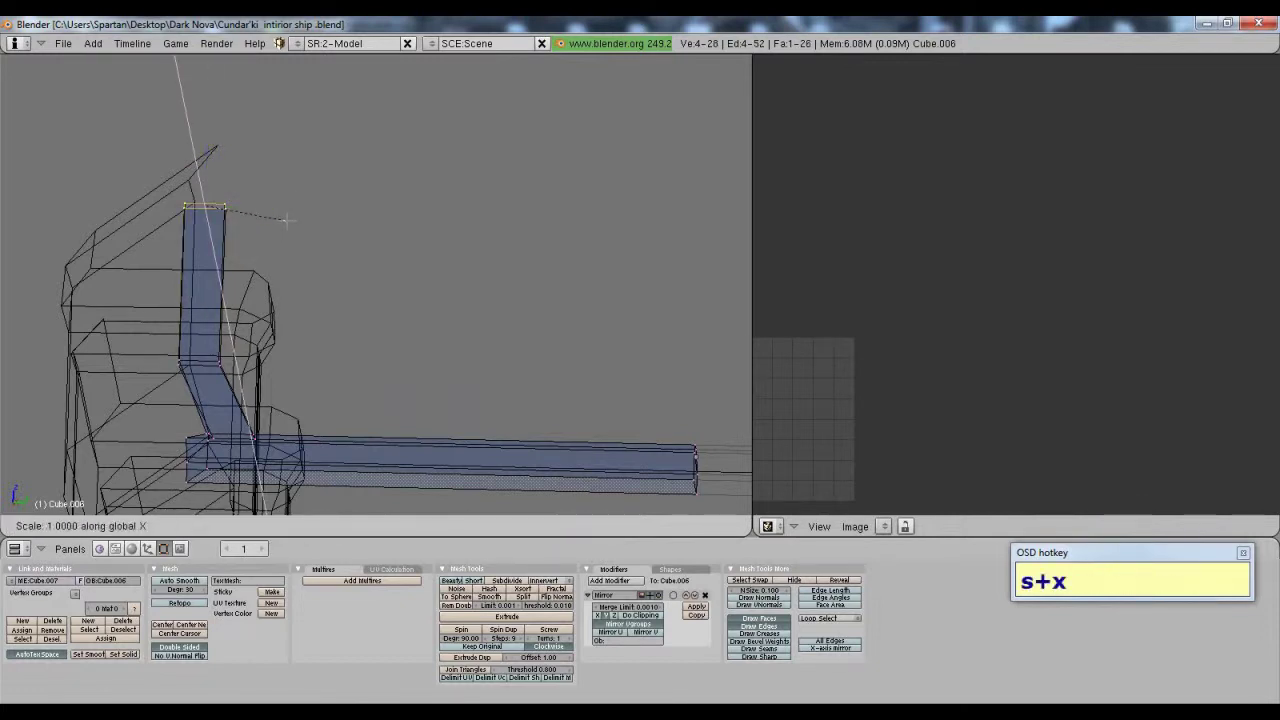
{"action": "key", "text": "y"}
{"action": "left_click", "coordinate": [313, 228]}
{"action": "left_click_drag", "start_coordinate": [268, 206], "coordinate": [258, 206]}
Step: Extrude the widened face upward along its normal to form a thicker cap block on top of the post
{"action": "key", "text": "e"}
{"action": "left_click", "coordinate": [240, 205]}
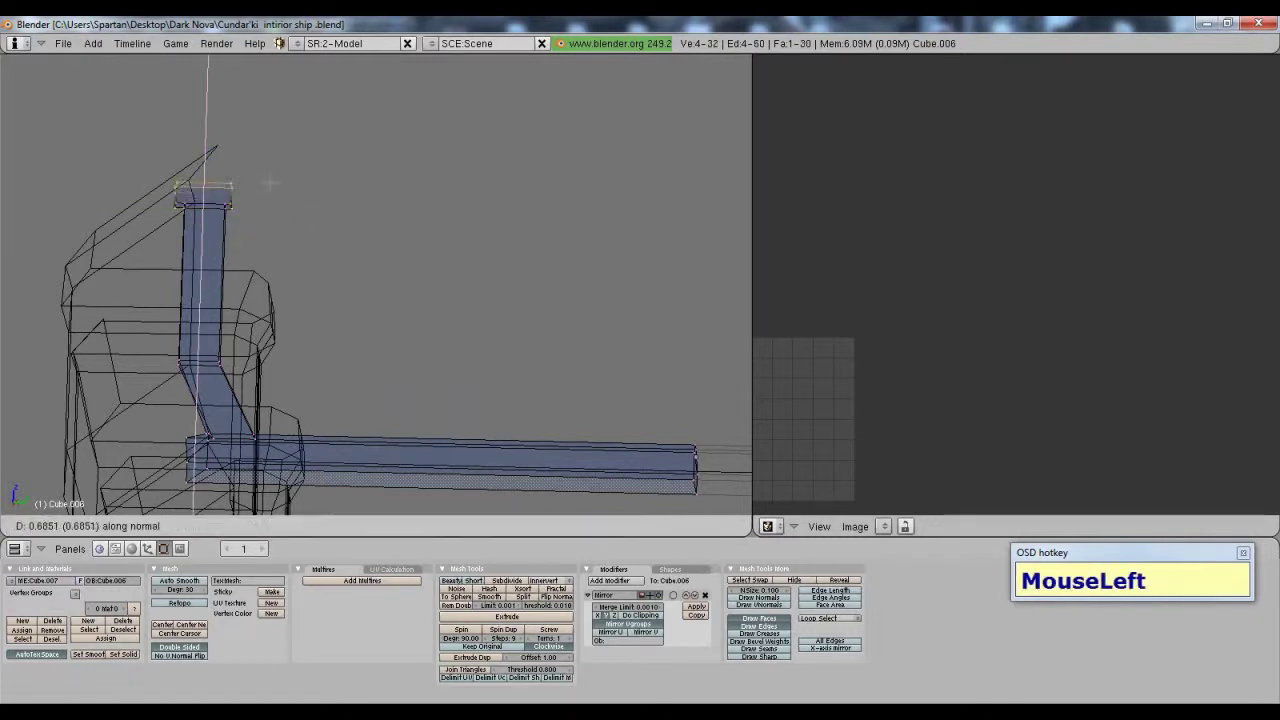
{"action": "left_click", "coordinate": [272, 150]}
{"action": "scroll", "coordinate": [338, 230], "scroll_direction": "down", "scroll_amount": 2}
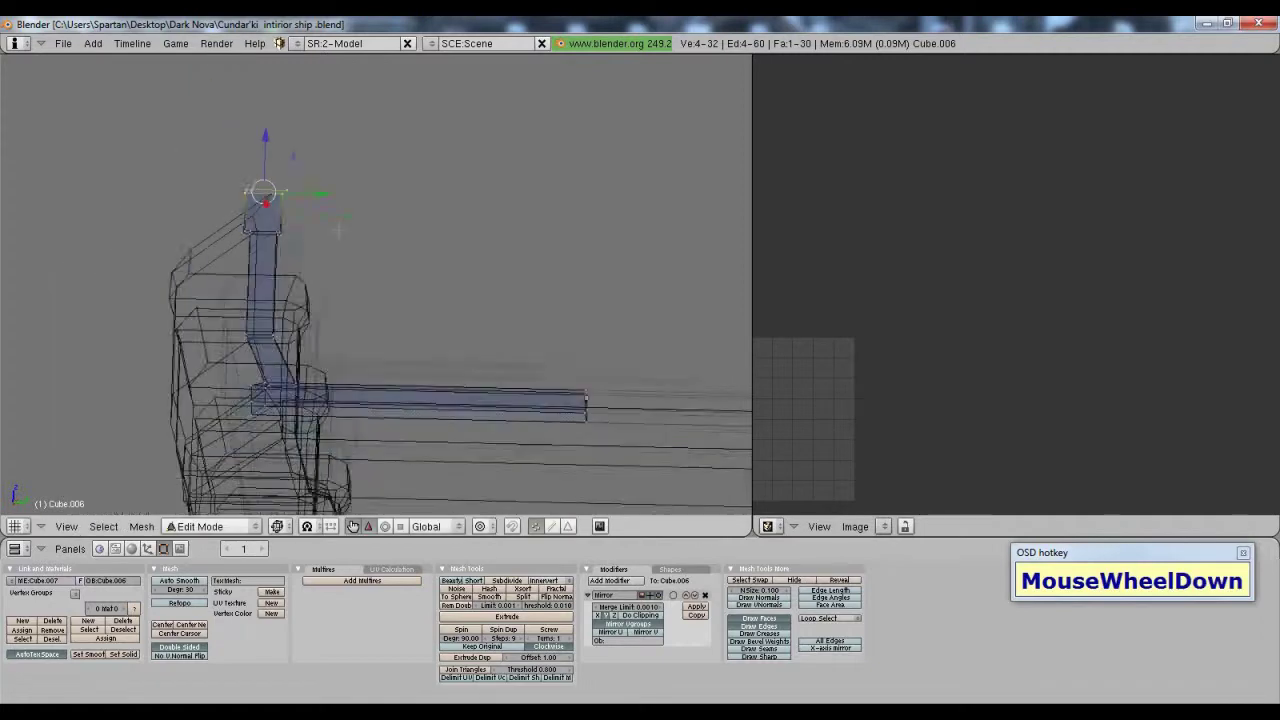
{"action": "scroll", "coordinate": [338, 230], "scroll_direction": "down", "scroll_amount": 2}
{"action": "middle_click_drag", "start_coordinate": [500, 463], "coordinate": [371, 449]}
{"action": "scroll", "coordinate": [354, 287], "scroll_direction": "up", "scroll_amount": 3}
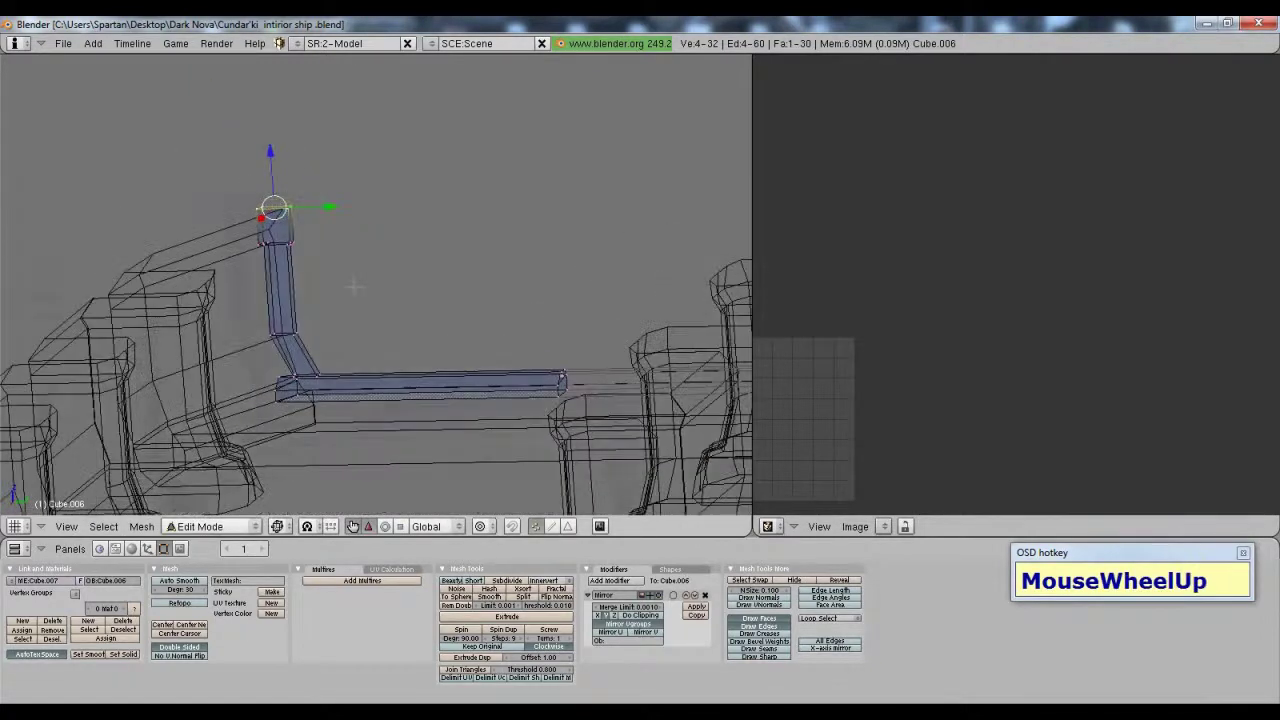
{"action": "scroll", "coordinate": [354, 287], "scroll_direction": "up", "scroll_amount": 2}
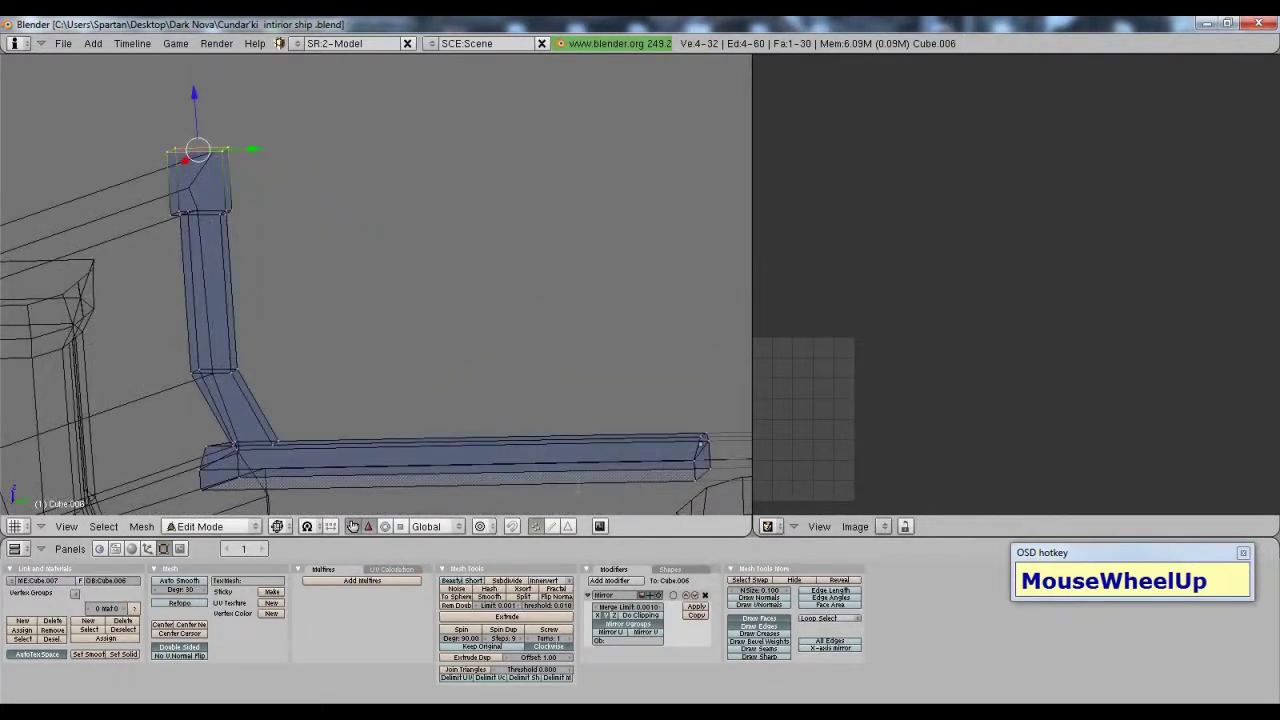
Step: Switch to face selection and extrude the cap block's inner face along Y toward the center to start a top beam
{"action": "left_click", "coordinate": [568, 526]}
{"action": "middle_click_drag", "start_coordinate": [470, 380], "coordinate": [305, 276]}
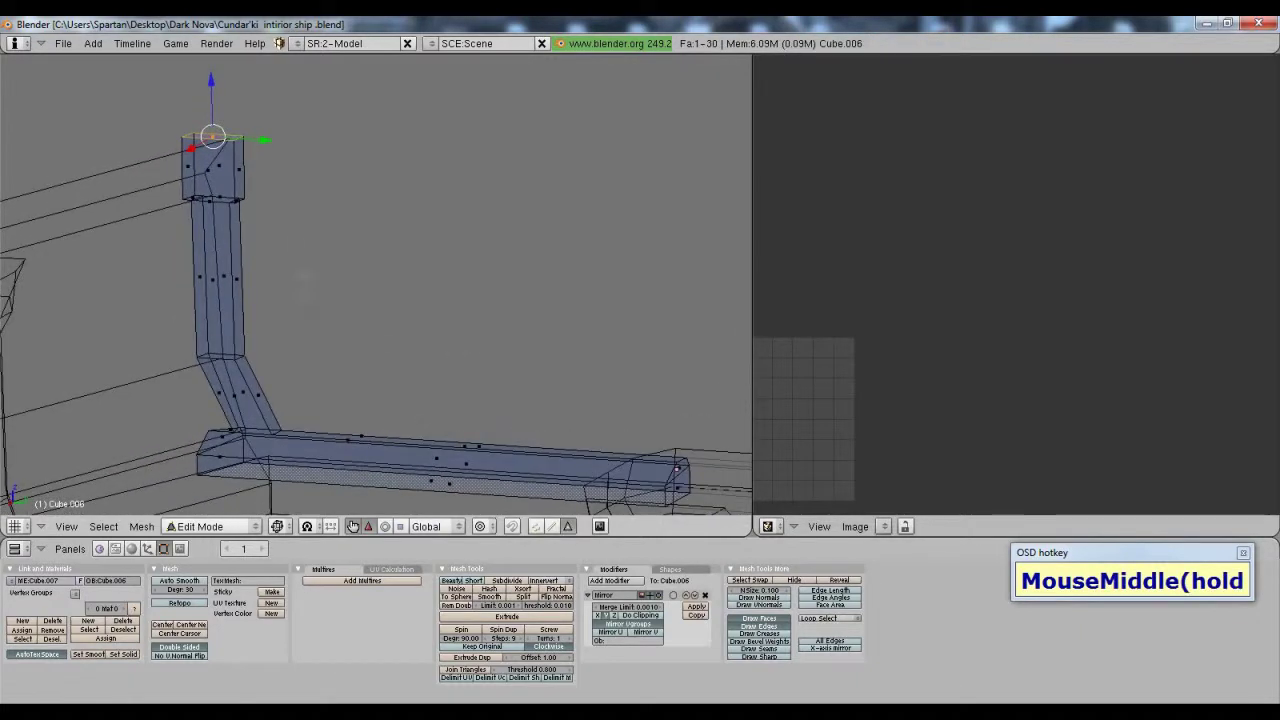
{"action": "middle_click_drag", "start_coordinate": [238, 180], "coordinate": [357, 240]}
{"action": "scroll", "coordinate": [300, 220], "scroll_direction": "down", "scroll_amount": 2}
{"action": "scroll", "coordinate": [365, 243], "scroll_direction": "down", "scroll_amount": 2}
{"action": "key", "text": "e"}
{"action": "left_click", "coordinate": [356, 240]}
{"action": "left_click_drag", "start_coordinate": [337, 212], "coordinate": [478, 223]}
Step: Compare the frame with the captain's bridge concept art and move the beam's end face along Y to the mirror plane
{"action": "scroll", "coordinate": [477, 287], "scroll_direction": "down", "scroll_amount": 3}
{"action": "middle_click_drag", "start_coordinate": [477, 287], "coordinate": [398, 222]}
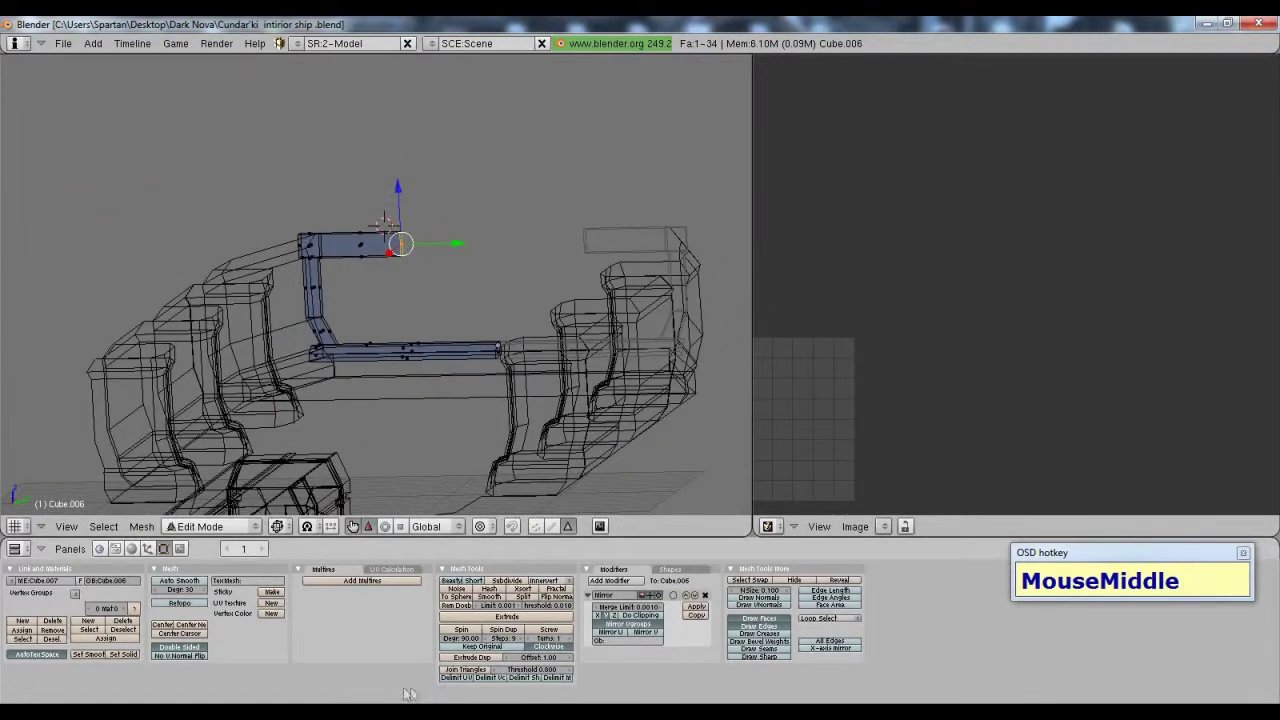
{"action": "left_click", "coordinate": [655, 710]}
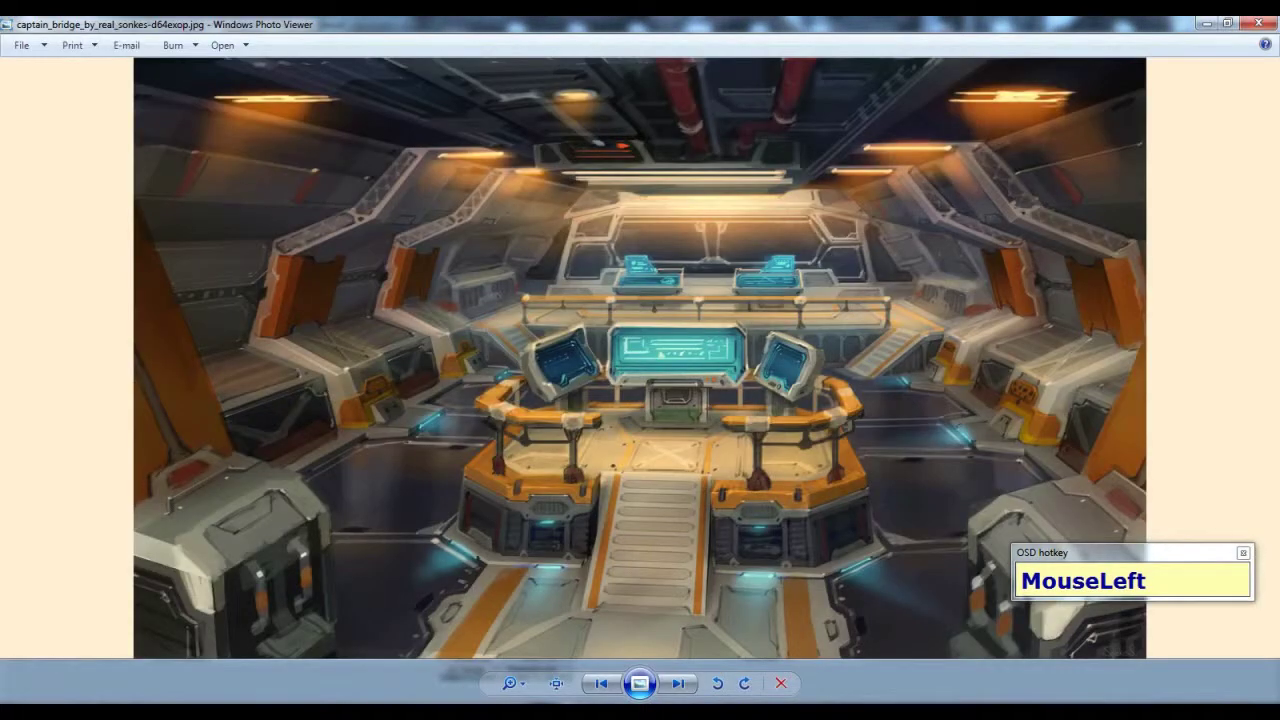
{"action": "left_click", "coordinate": [655, 710]}
{"action": "scroll", "coordinate": [459, 260], "scroll_direction": "up", "scroll_amount": 1}
{"action": "scroll", "coordinate": [385, 213], "scroll_direction": "up", "scroll_amount": 2}
{"action": "middle_click_drag", "start_coordinate": [385, 213], "coordinate": [540, 180]}
{"action": "left_click_drag", "start_coordinate": [478, 208], "coordinate": [540, 180]}
{"action": "left_click_drag", "start_coordinate": [598, 217], "coordinate": [646, 214]}
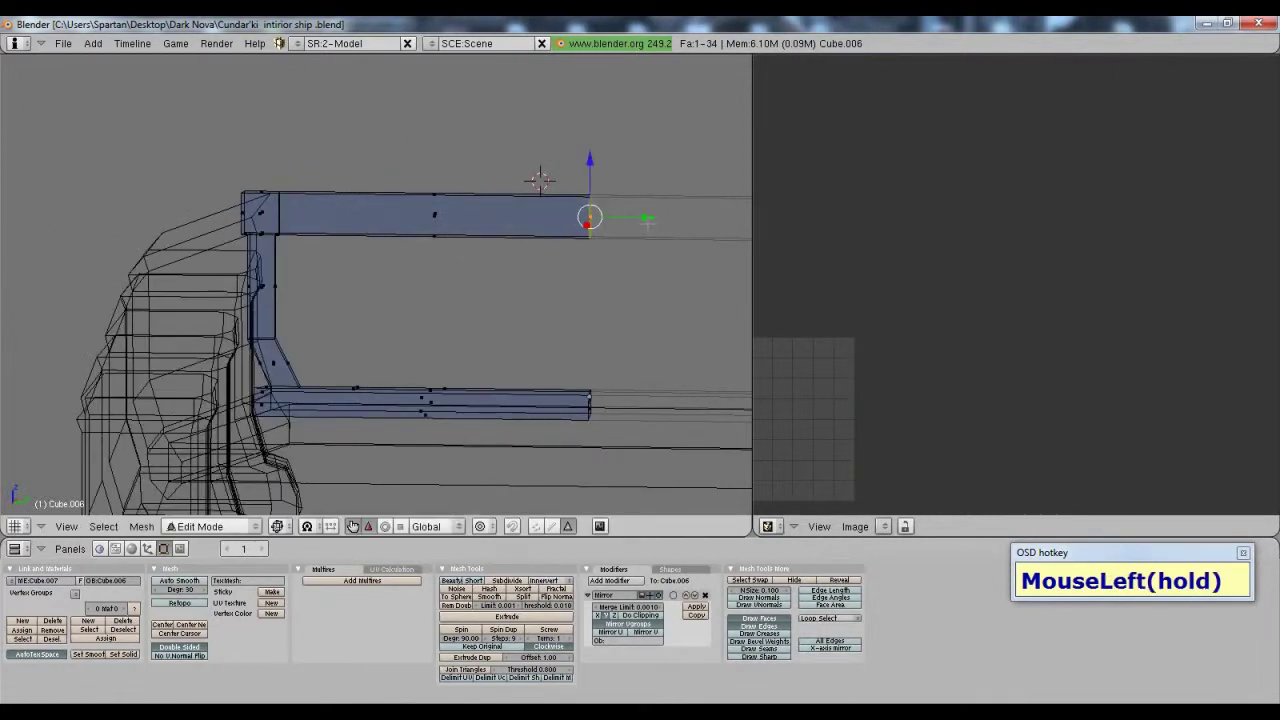
{"action": "scroll", "coordinate": [646, 214], "scroll_direction": "down", "scroll_amount": 2}
{"action": "middle_click_drag", "start_coordinate": [646, 214], "coordinate": [580, 500]}
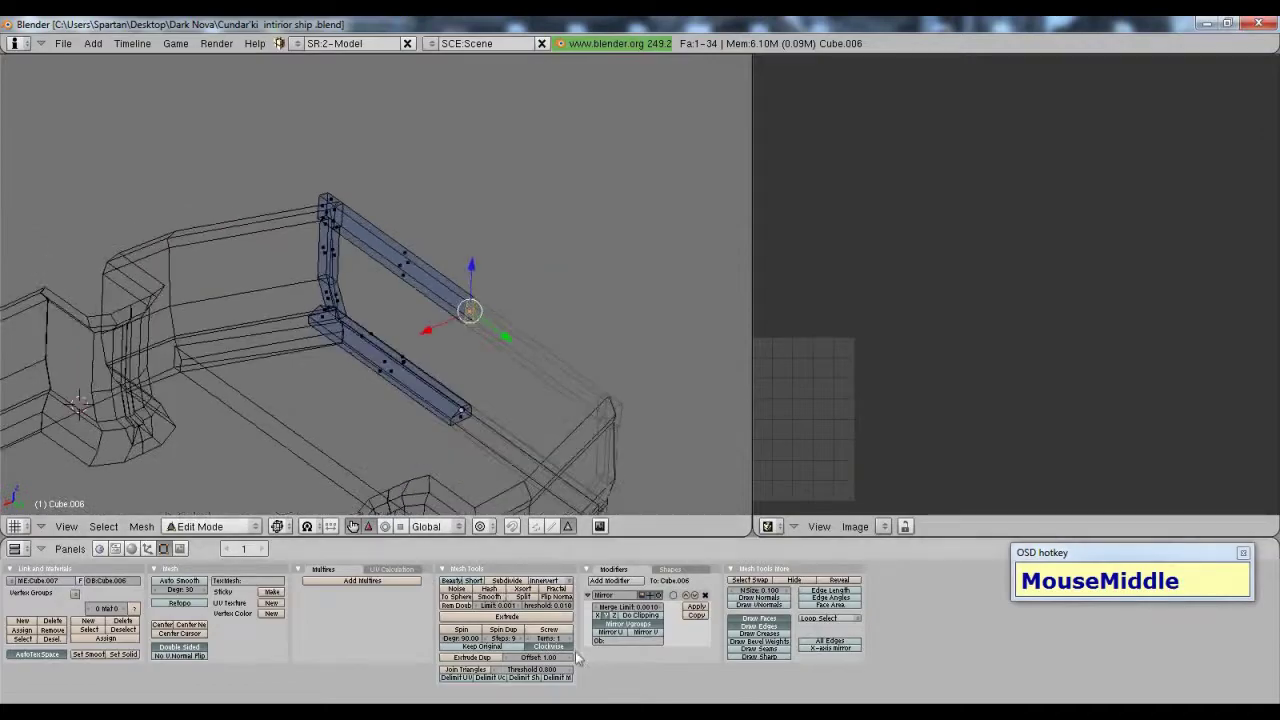
Step: Recheck the concept art, show the model in solid shading and move the upright post's outer vertical edge toward the side wall
{"action": "left_click", "coordinate": [696, 703]}
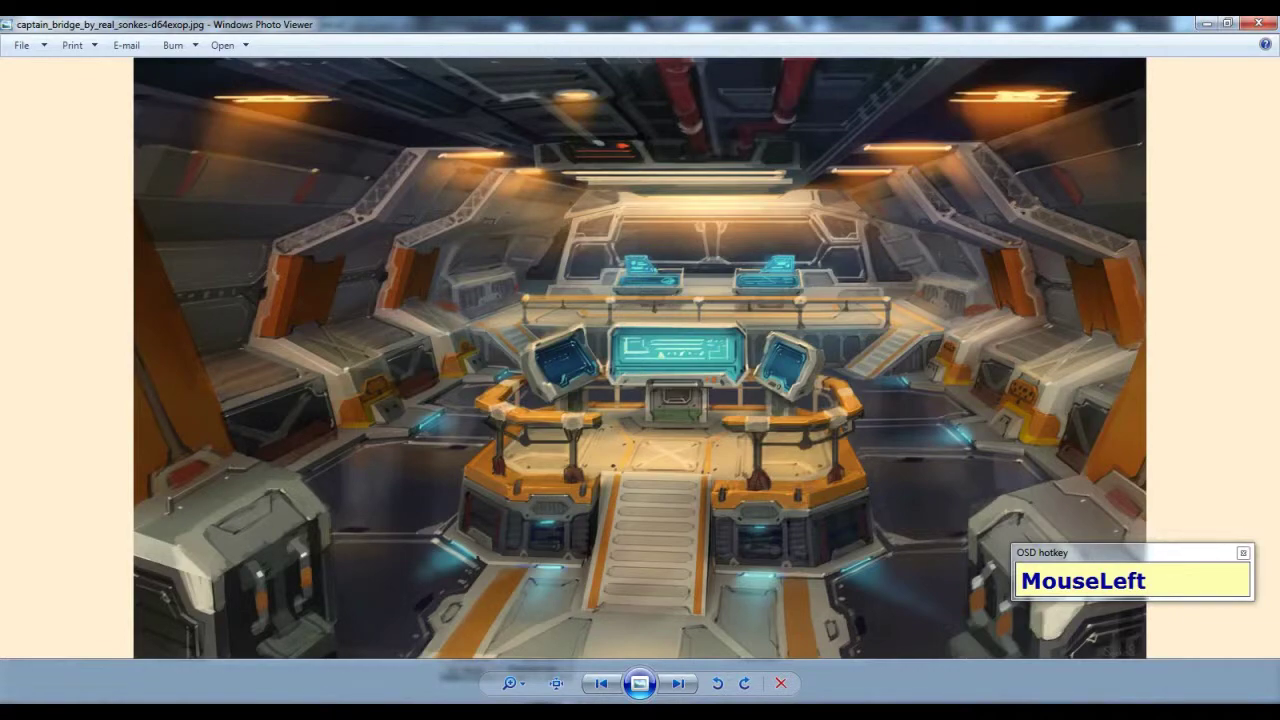
{"action": "left_click", "coordinate": [696, 703]}
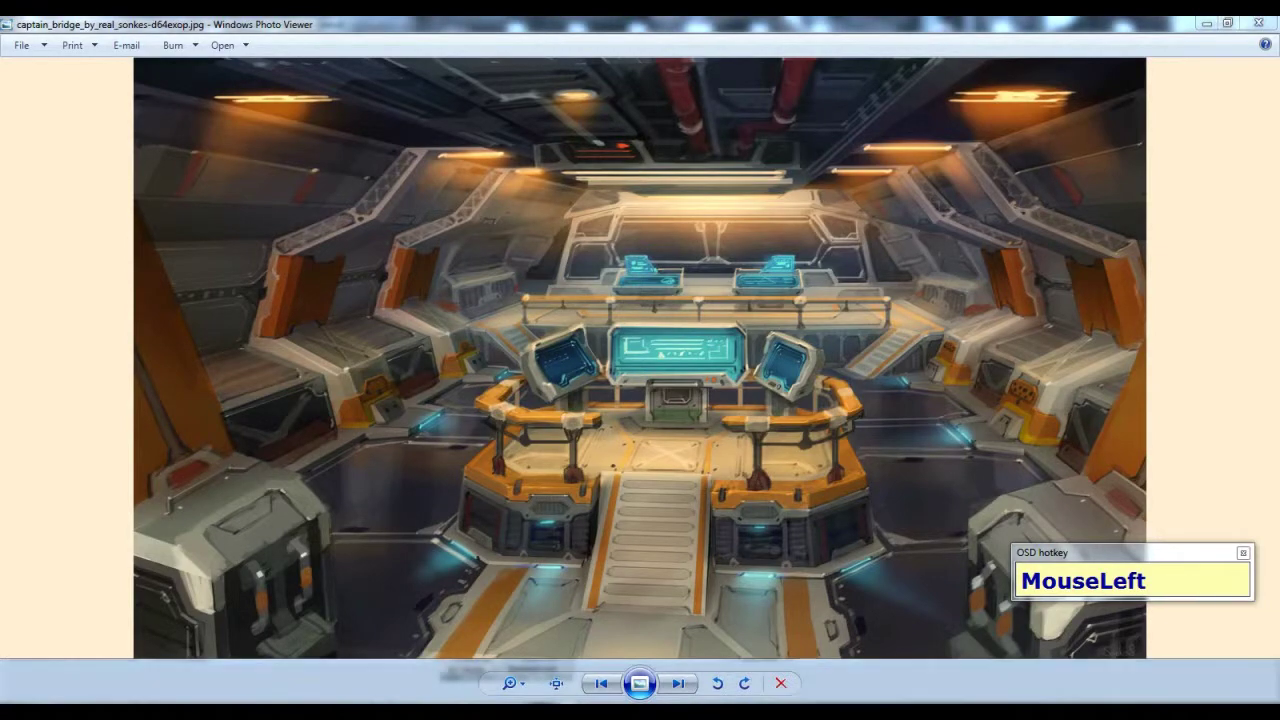
{"action": "middle_click_drag", "start_coordinate": [420, 330], "coordinate": [470, 290]}
{"action": "scroll", "coordinate": [376, 285], "scroll_direction": "up", "scroll_amount": 3}
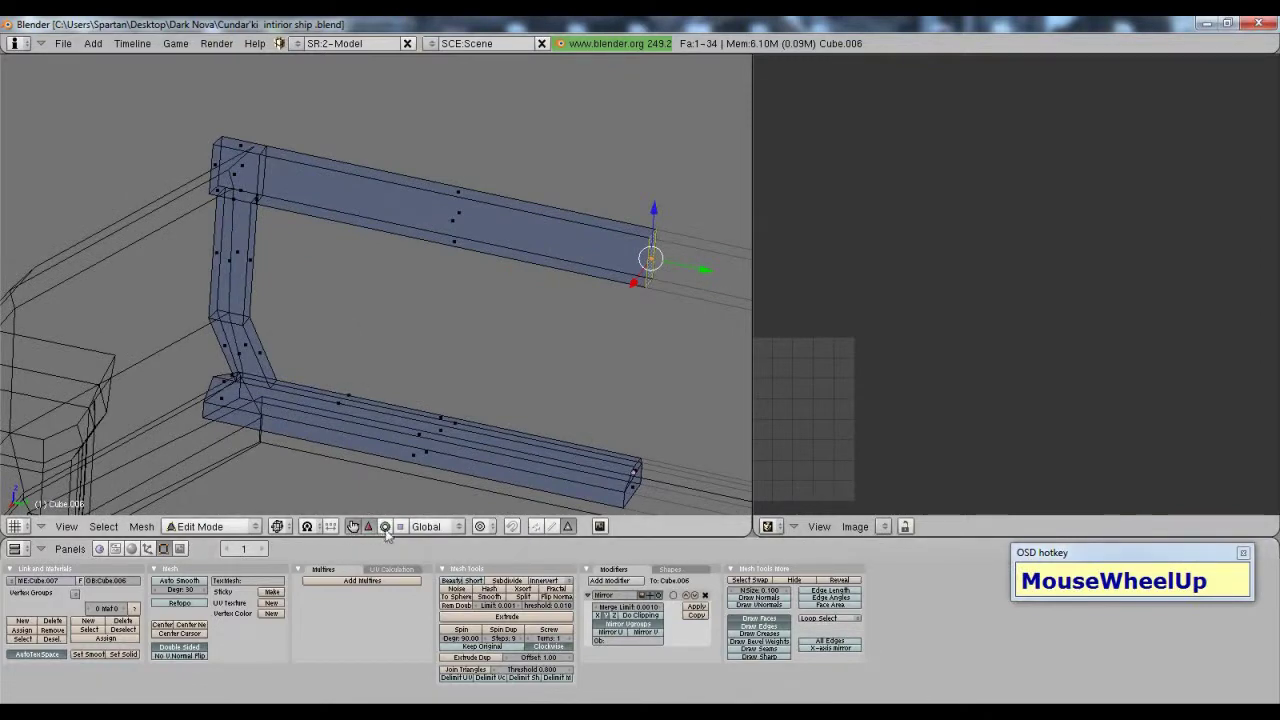
{"action": "left_click", "coordinate": [277, 526]}
{"action": "left_click", "coordinate": [290, 403]}
{"action": "middle_click_drag", "start_coordinate": [290, 403], "coordinate": [372, 290], "text": "shift"}
{"action": "scroll", "coordinate": [358, 295], "scroll_direction": "up", "scroll_amount": 3}
{"action": "left_click", "coordinate": [553, 527]}
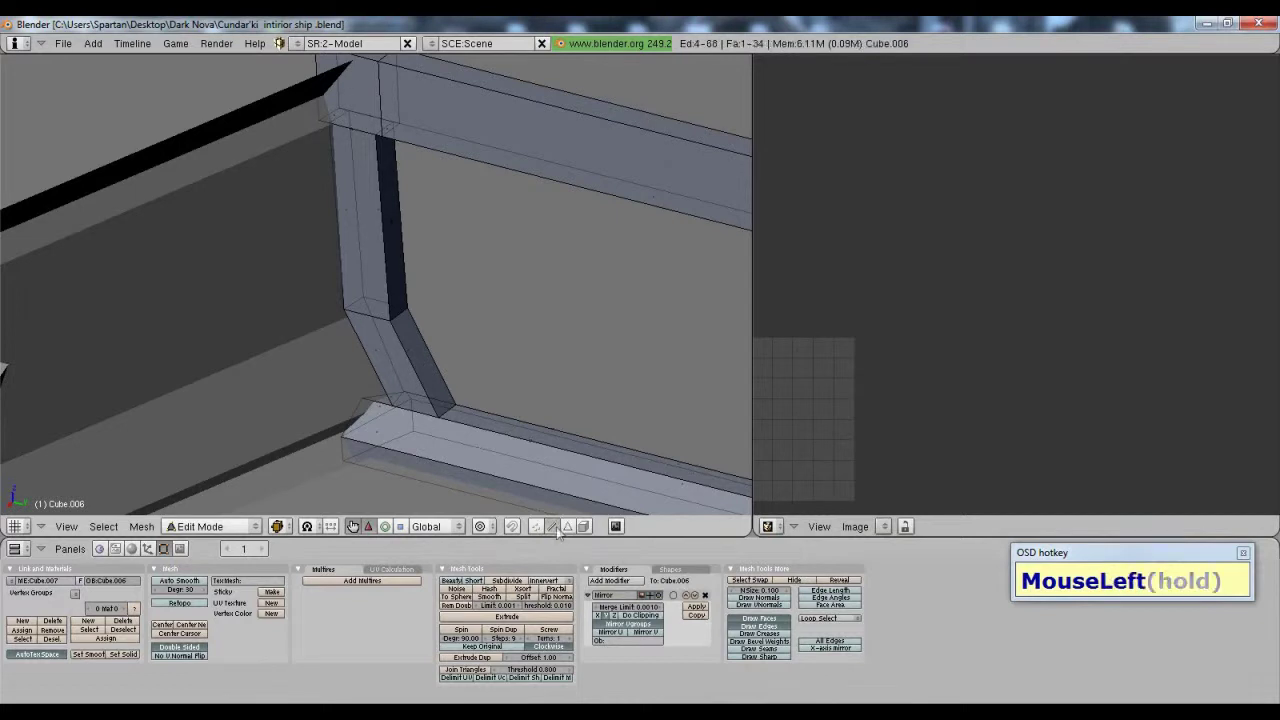
{"action": "right_click", "coordinate": [336, 247]}
{"action": "left_click_drag", "start_coordinate": [297, 241], "coordinate": [261, 245]}
{"action": "left_click_drag", "start_coordinate": [358, 242], "coordinate": [346, 240]}
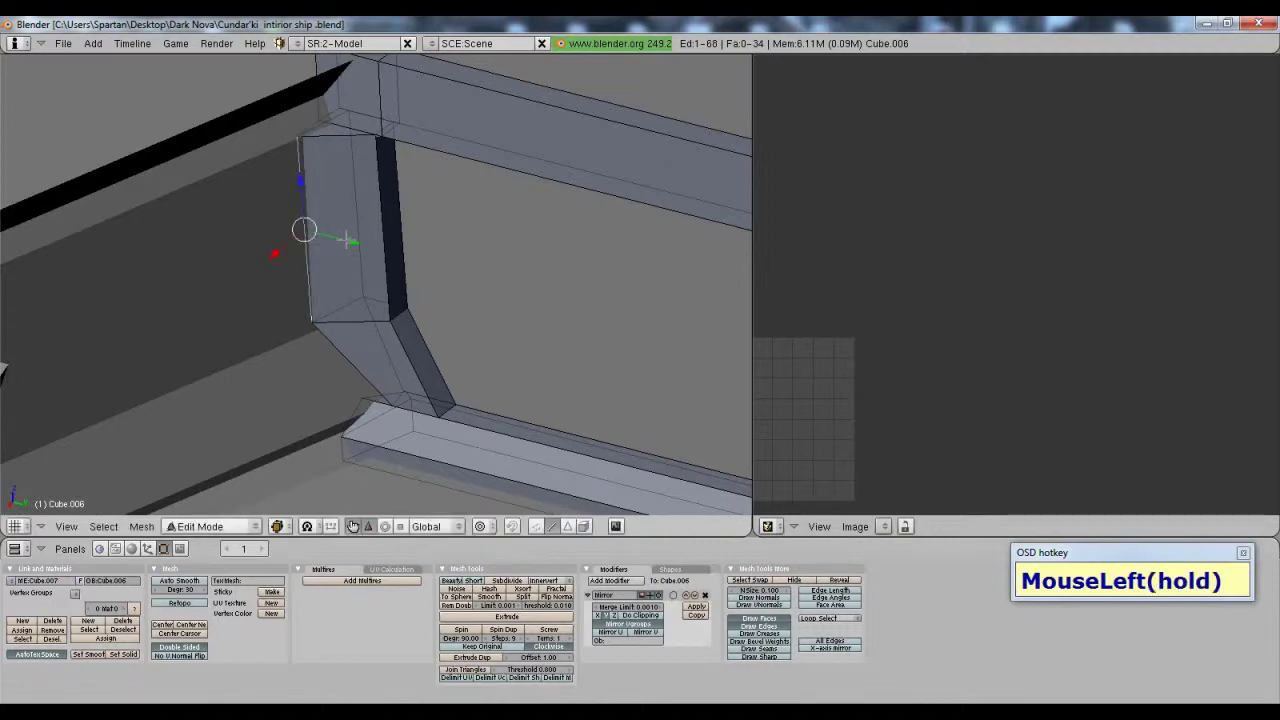
Step: Switch to vertex selection and move the vertex at the cap block's lower outer corner along X
{"action": "middle_click_drag", "start_coordinate": [395, 362], "coordinate": [315, 340]}
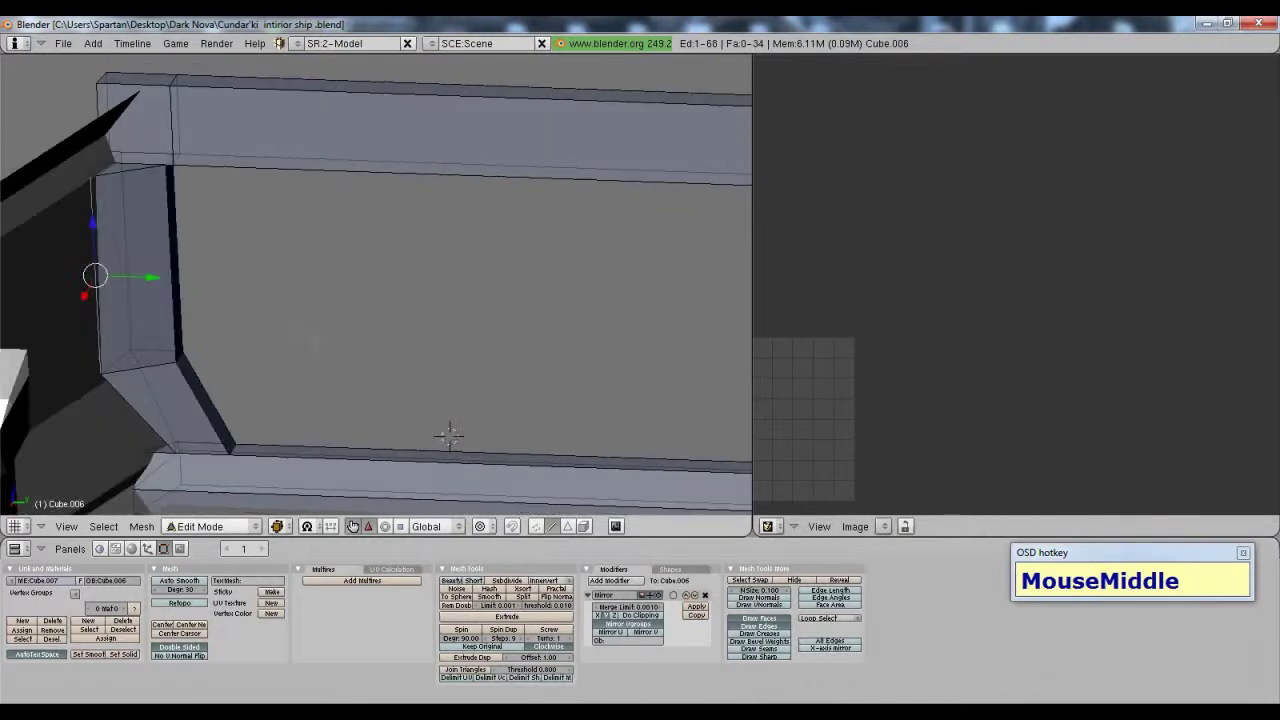
{"action": "left_click", "coordinate": [536, 527]}
{"action": "right_click", "coordinate": [97, 157]}
{"action": "left_click_drag", "start_coordinate": [88, 172], "coordinate": [55, 186]}
Step: Examine the mirrored window frame and its middle joint in and out of Edit Mode
{"action": "scroll", "coordinate": [429, 400], "scroll_direction": "down", "scroll_amount": 4}
{"action": "middle_click_drag", "start_coordinate": [429, 400], "coordinate": [434, 263], "text": "shift"}
{"action": "scroll", "coordinate": [434, 263], "scroll_direction": "up", "scroll_amount": 1}
{"action": "scroll", "coordinate": [449, 309], "scroll_direction": "down", "scroll_amount": 2}
{"action": "middle_click_drag", "start_coordinate": [449, 309], "coordinate": [376, 318]}
{"action": "scroll", "coordinate": [410, 310], "scroll_direction": "up", "scroll_amount": 2}
{"action": "key", "text": "Tab"}
{"action": "scroll", "coordinate": [408, 311], "scroll_direction": "up", "scroll_amount": 2}
{"action": "key", "text": "Tab"}
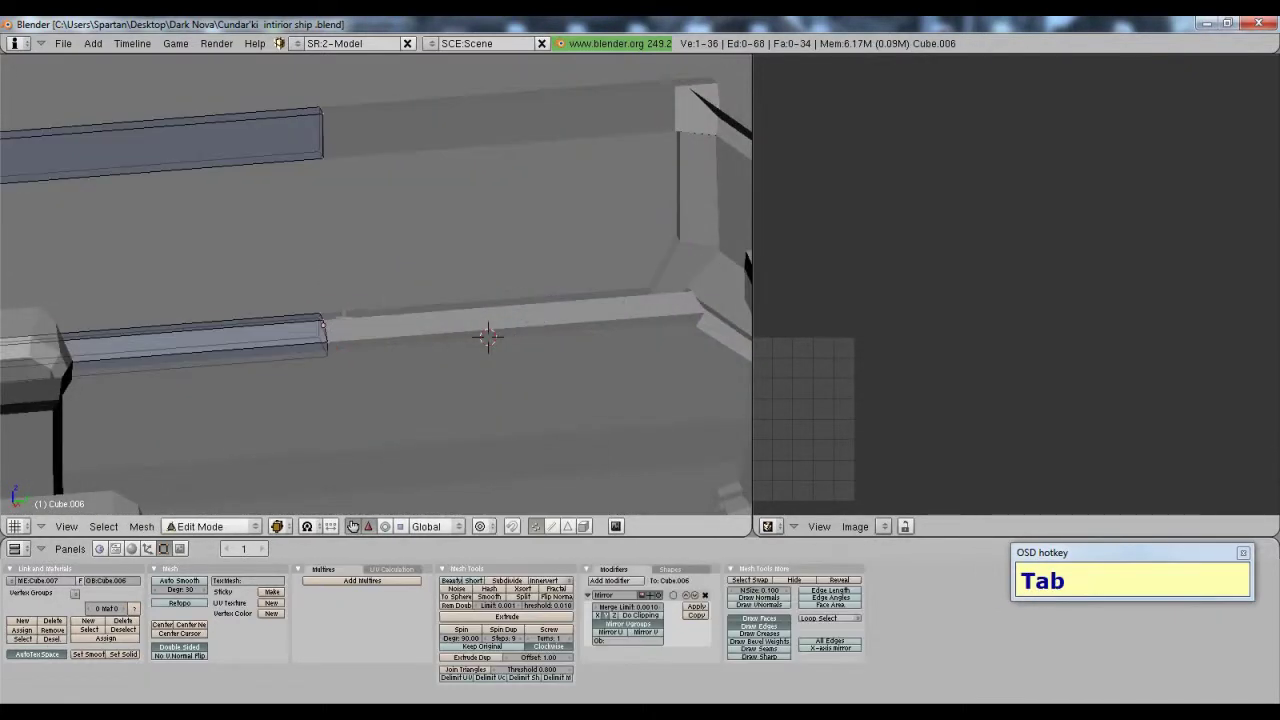
Step: Select the bottom beam's top face by its corner vertices and extrude it in place
{"action": "scroll", "coordinate": [440, 320], "scroll_direction": "down", "scroll_amount": 3}
{"action": "middle_click_drag", "start_coordinate": [440, 320], "coordinate": [362, 341], "text": "shift"}
{"action": "scroll", "coordinate": [362, 341], "scroll_direction": "up", "scroll_amount": 3}
{"action": "scroll", "coordinate": [362, 341], "scroll_direction": "up", "scroll_amount": 2}
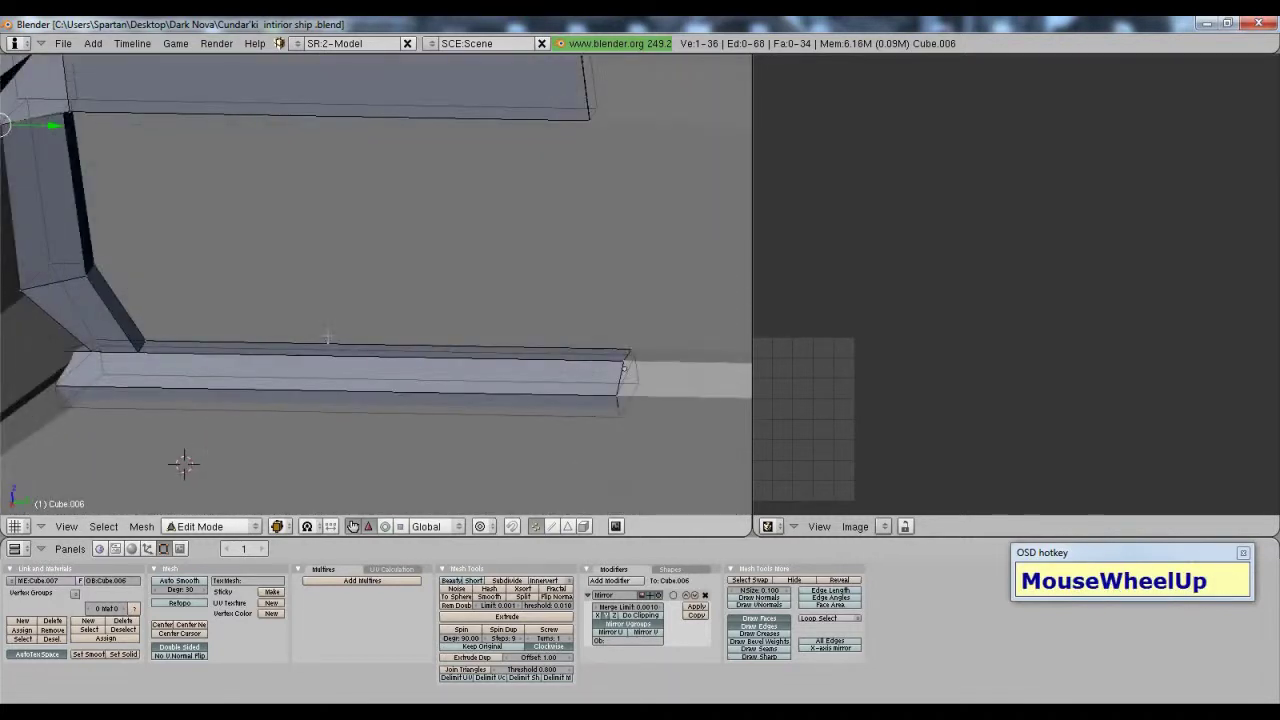
{"action": "right_click", "coordinate": [137, 346]}
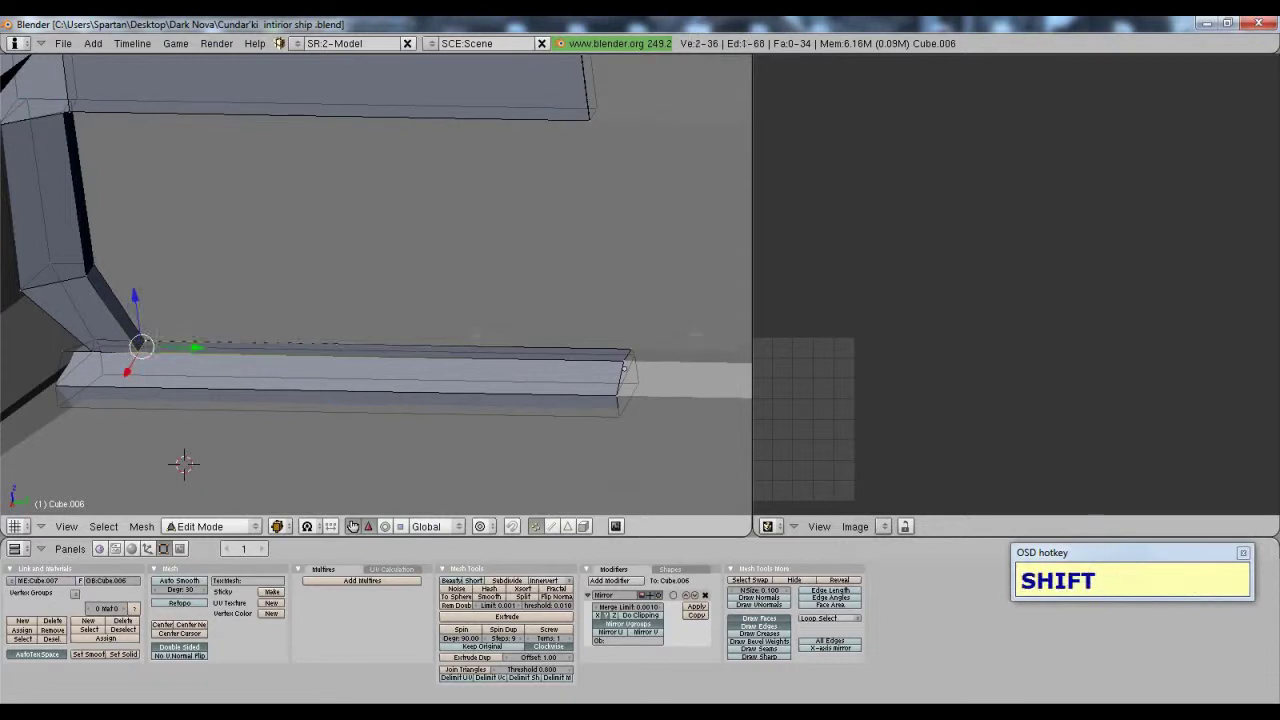
{"action": "right_click", "coordinate": [618, 351], "text": "shift"}
{"action": "right_click", "coordinate": [618, 351], "text": "shift"}
{"action": "key", "text": "shift+e"}
{"action": "left_click", "coordinate": [600, 360]}
Step: Scale the extruded face along Y to a small square and move it along Y toward the side post
{"action": "key", "text": "s"}
{"action": "key", "text": "s"}
{"action": "key", "text": "x"}
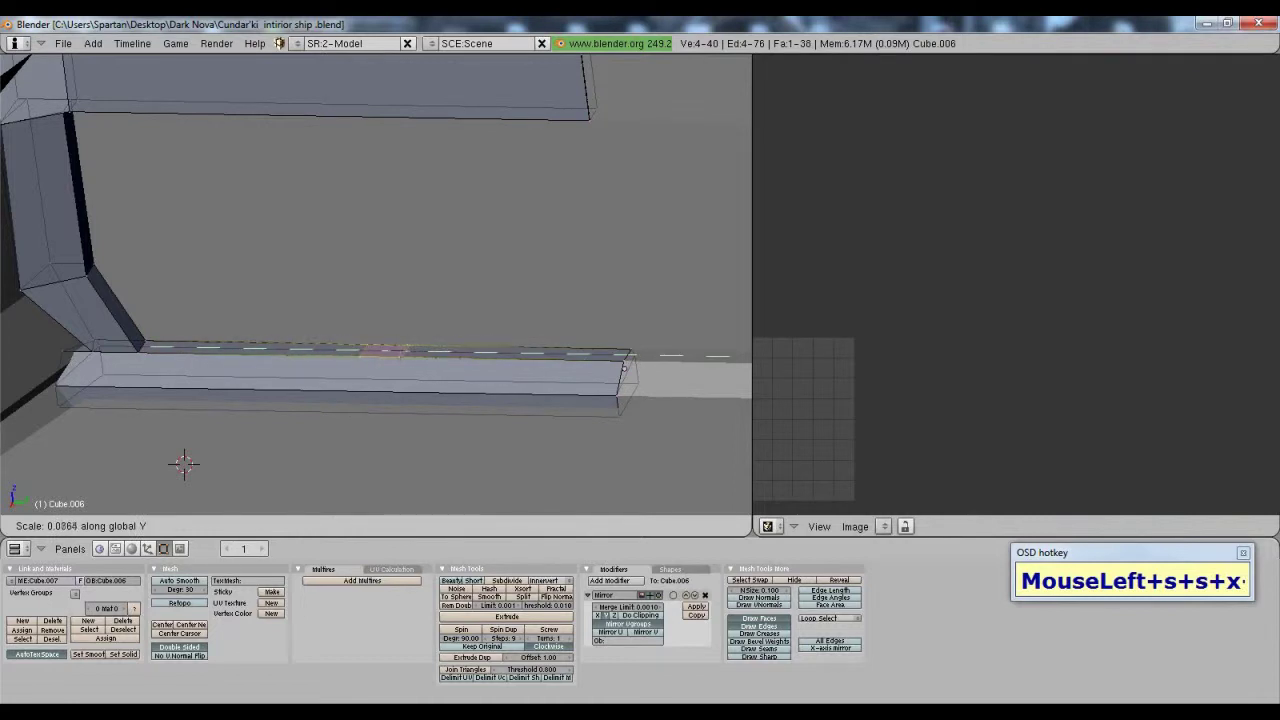
{"action": "left_click", "coordinate": [397, 352]}
{"action": "left_click_drag", "start_coordinate": [437, 351], "coordinate": [257, 349]}
Step: Check the captain's bridge concept art and extrude the small face upward along its normal as a short strut
{"action": "left_click", "coordinate": [672, 712]}
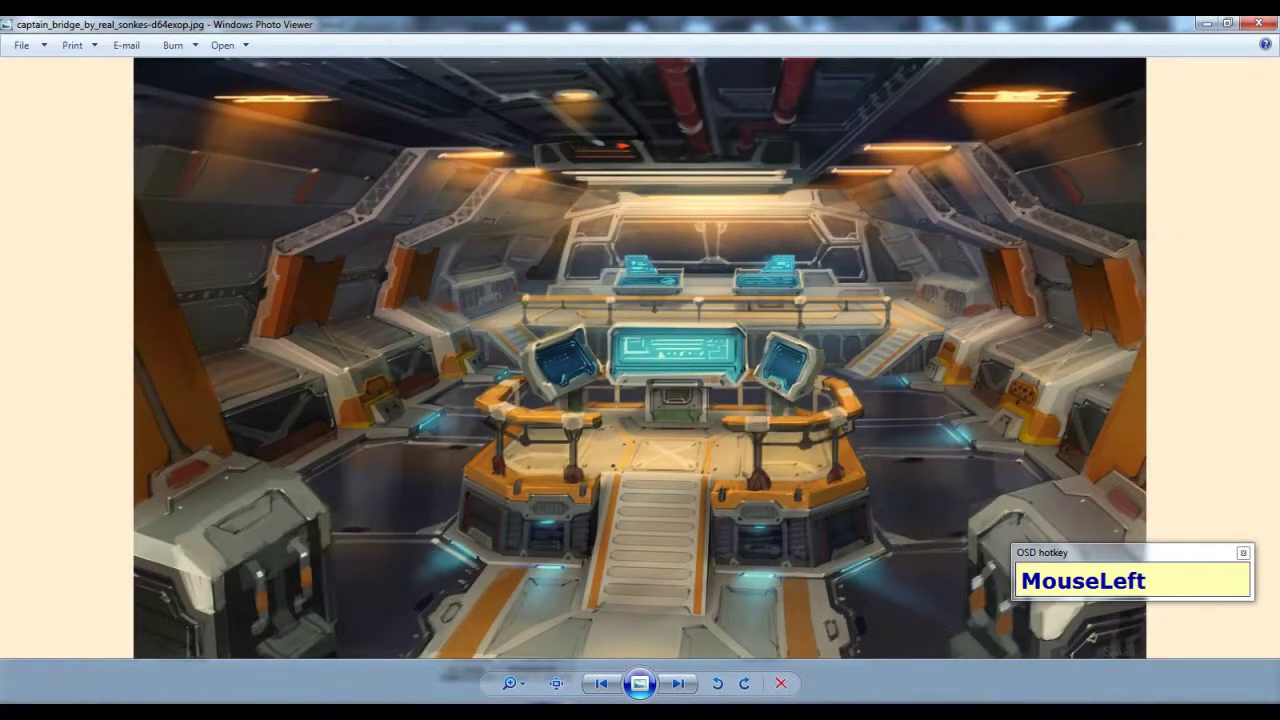
{"action": "left_click", "coordinate": [672, 712]}
{"action": "key", "text": "e"}
{"action": "left_click", "coordinate": [326, 417]}
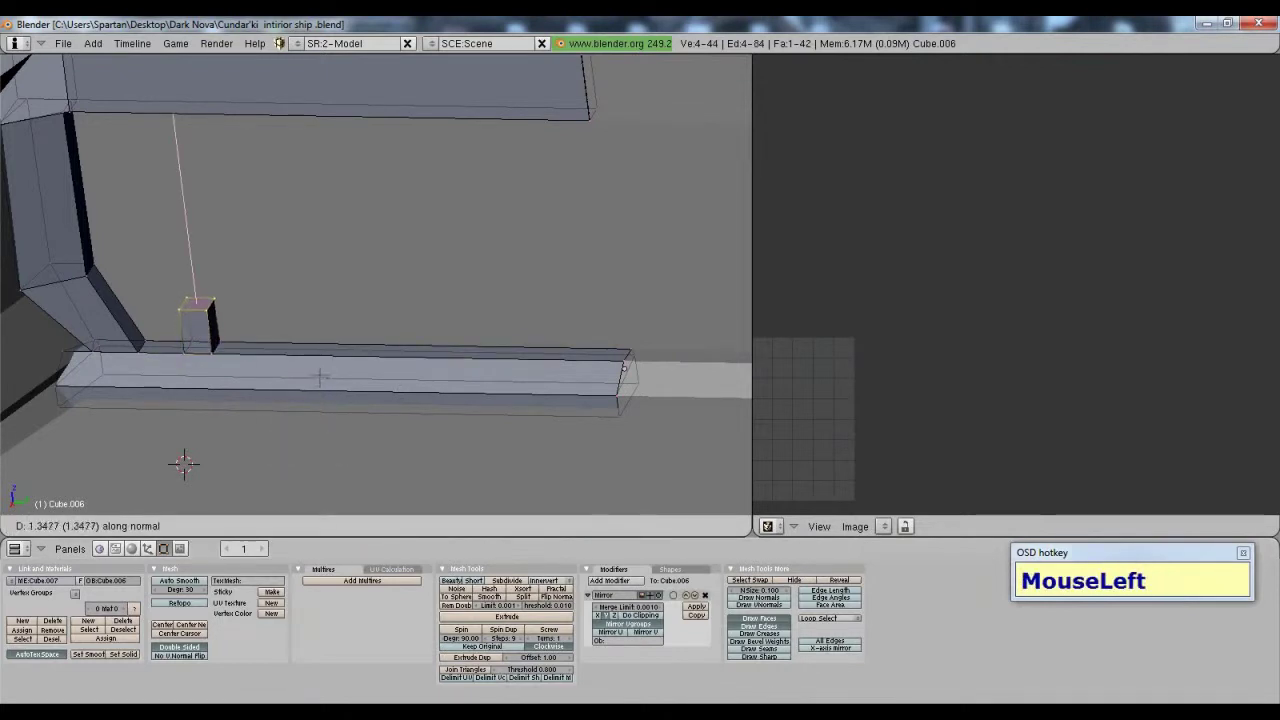
{"action": "left_click", "coordinate": [318, 349]}
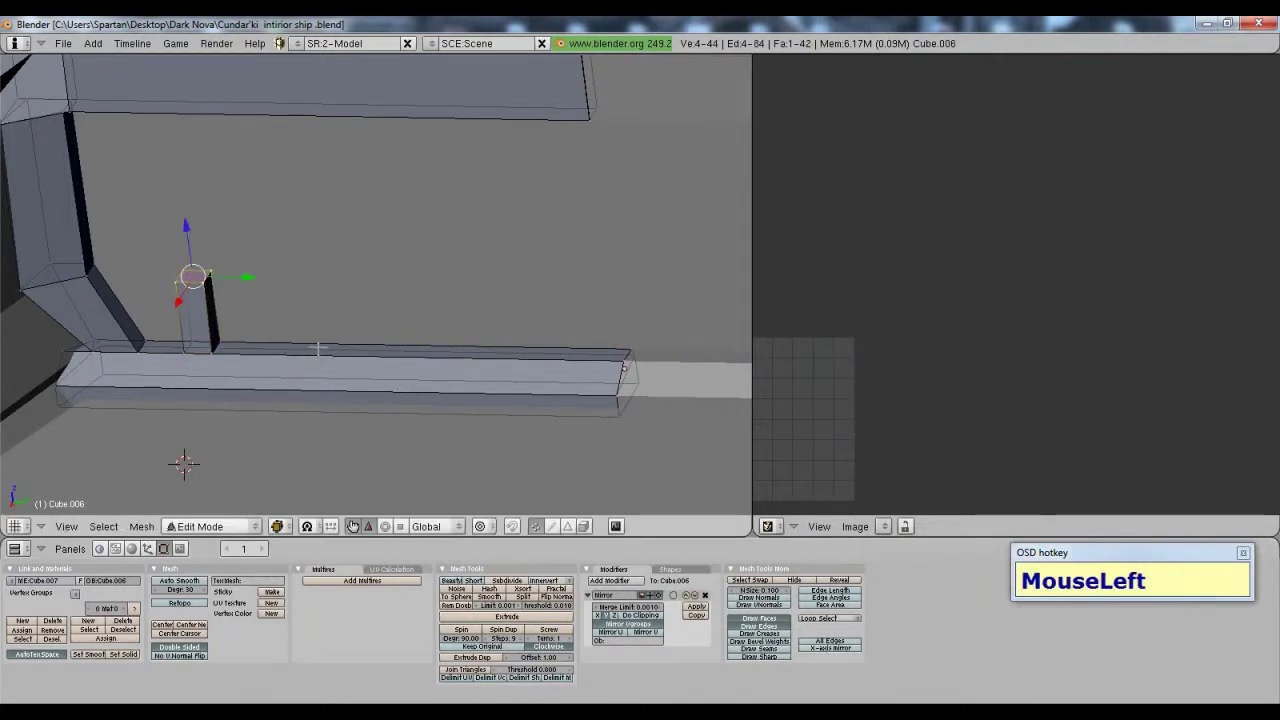
Step: Extrude a second strut segment, raise its end face along Z to the top beam and slant it along Y toward the center
{"action": "key", "text": "e"}
{"action": "left_click", "coordinate": [318, 349]}
{"action": "left_click", "coordinate": [316, 309]}
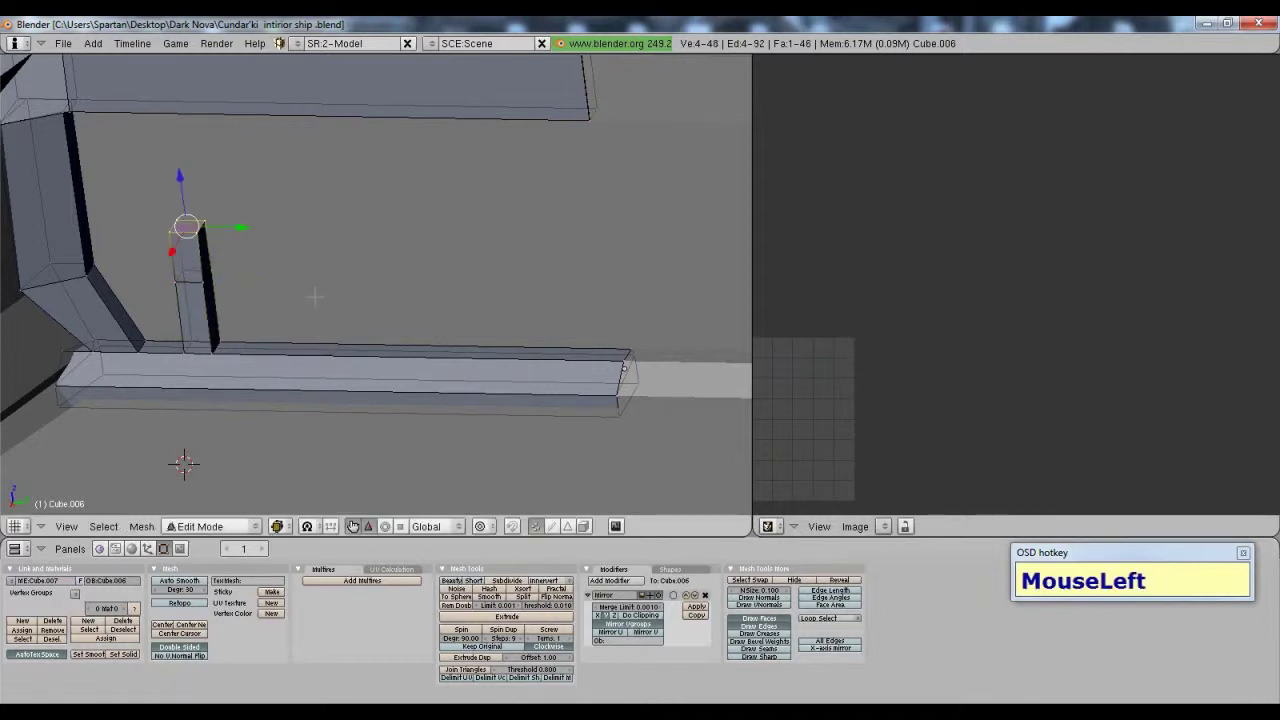
{"action": "left_click_drag", "start_coordinate": [187, 227], "coordinate": [221, 228]}
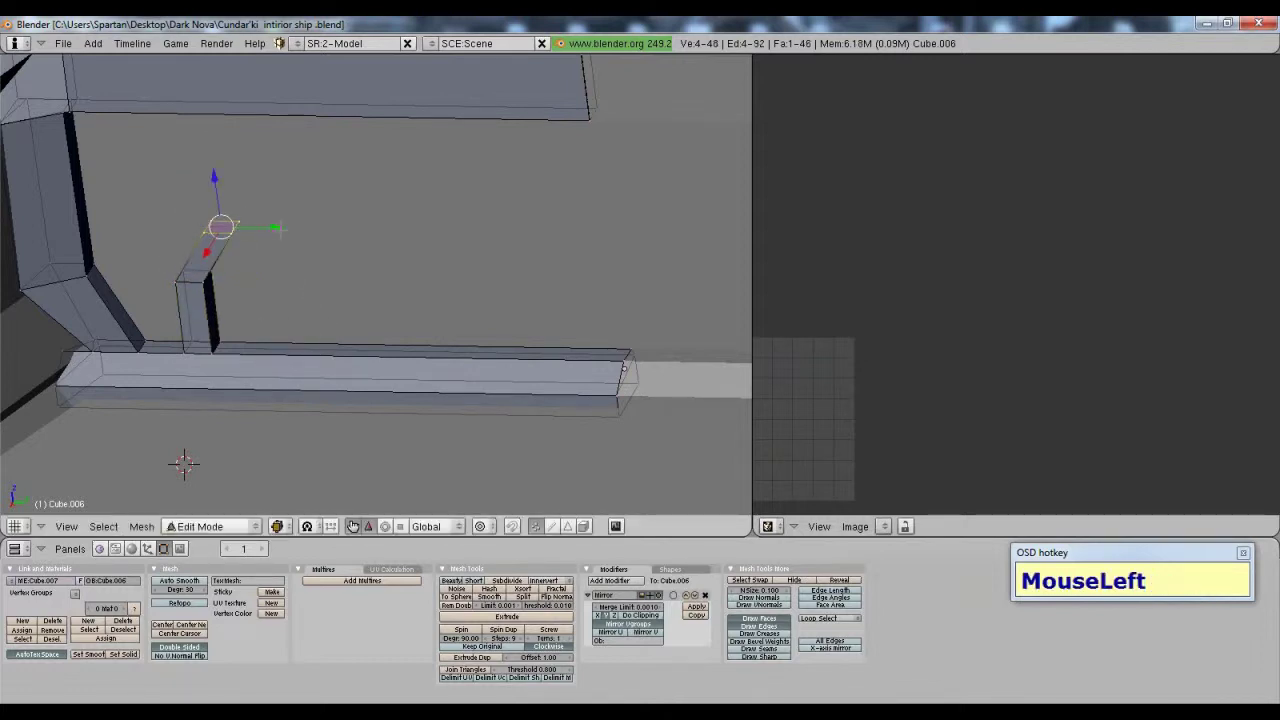
{"action": "left_click_drag", "start_coordinate": [213, 178], "coordinate": [203, 54]}
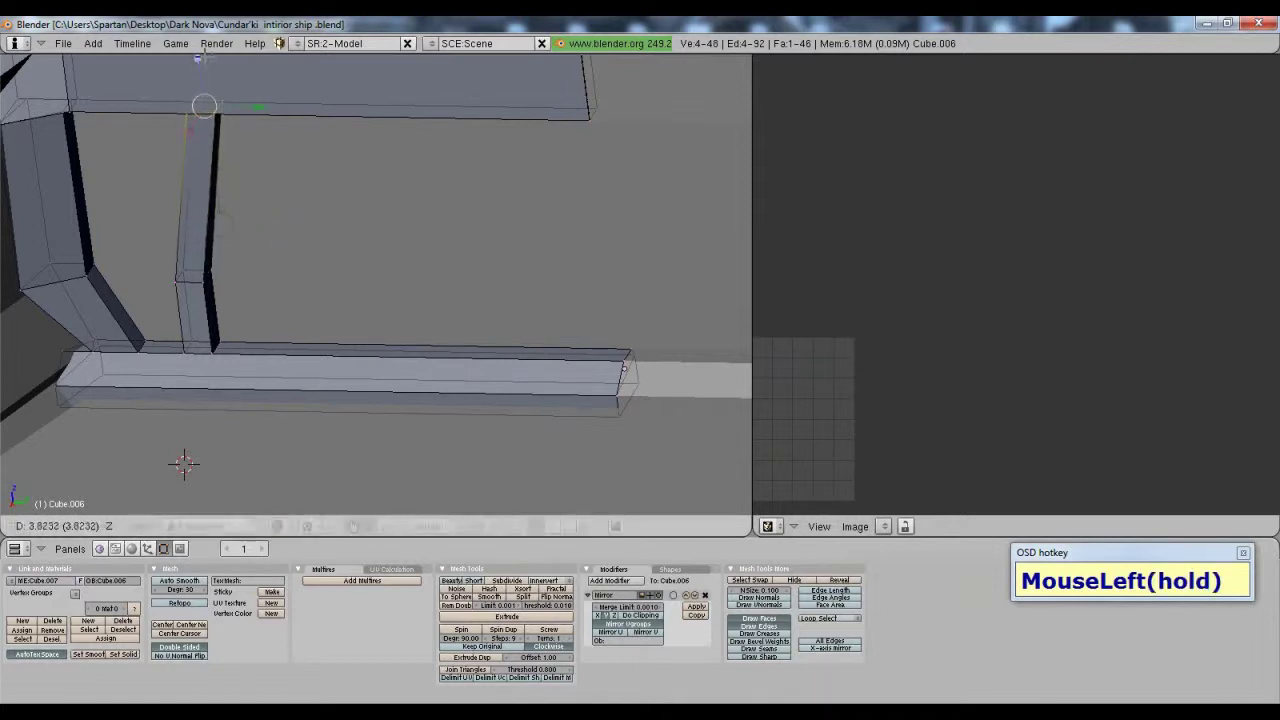
{"action": "left_click_drag", "start_coordinate": [265, 105], "coordinate": [385, 131]}
Step: Move the strut's base vertices and its bend vertices along Y toward the center of the window
{"action": "middle_click_drag", "start_coordinate": [385, 131], "coordinate": [309, 215]}
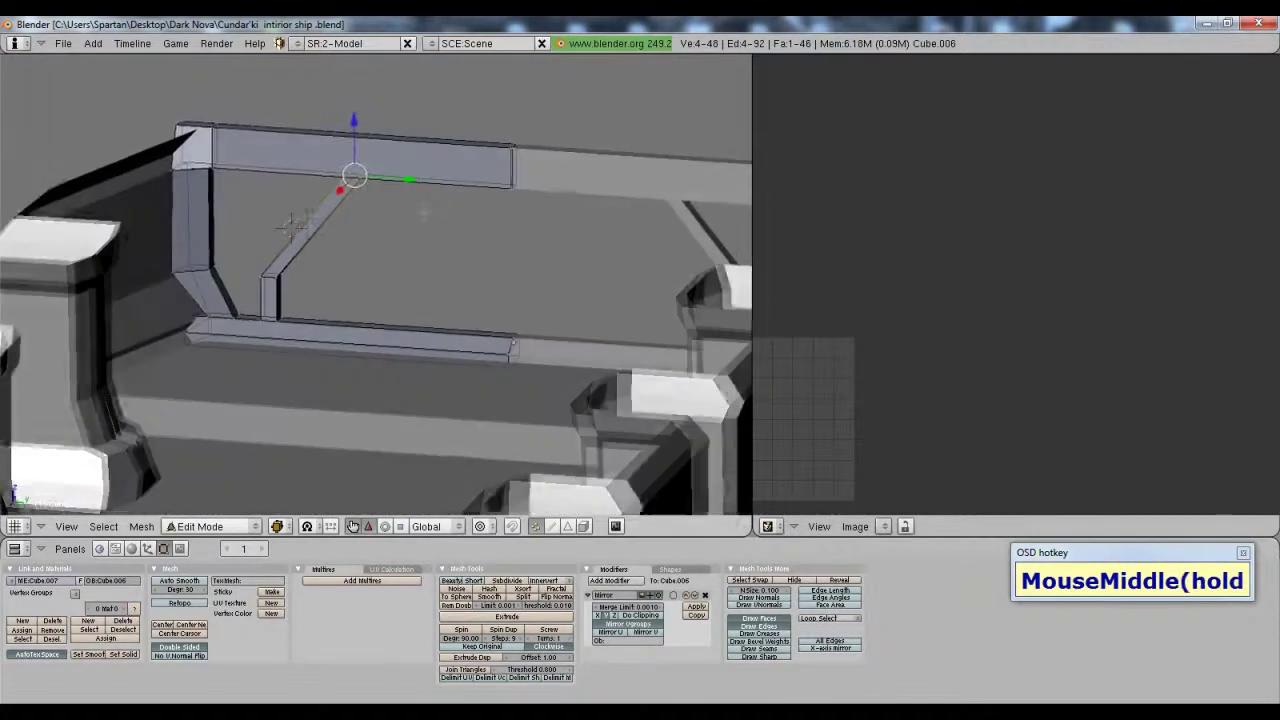
{"action": "scroll", "coordinate": [433, 244], "scroll_direction": "up", "scroll_amount": 5}
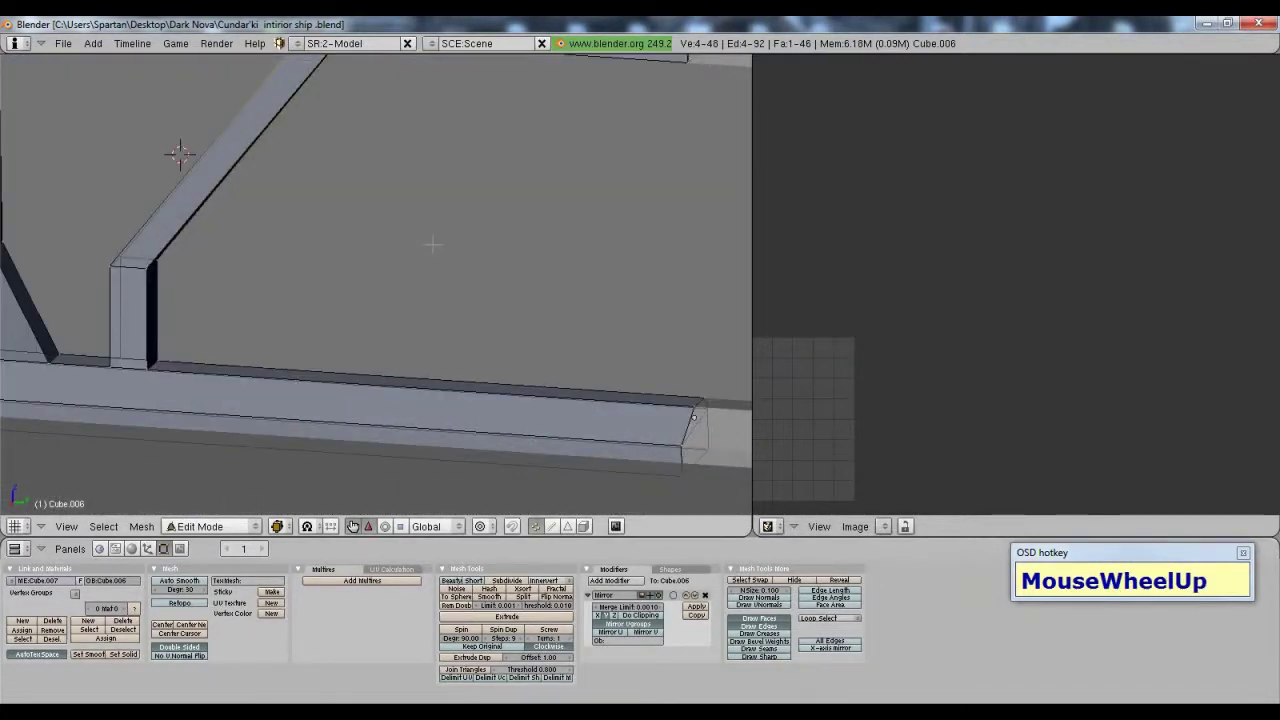
{"action": "scroll", "coordinate": [433, 244], "scroll_direction": "down", "scroll_amount": 4}
{"action": "middle_click_drag", "start_coordinate": [429, 206], "coordinate": [400, 200]}
{"action": "scroll", "coordinate": [400, 200], "scroll_direction": "up", "scroll_amount": 4}
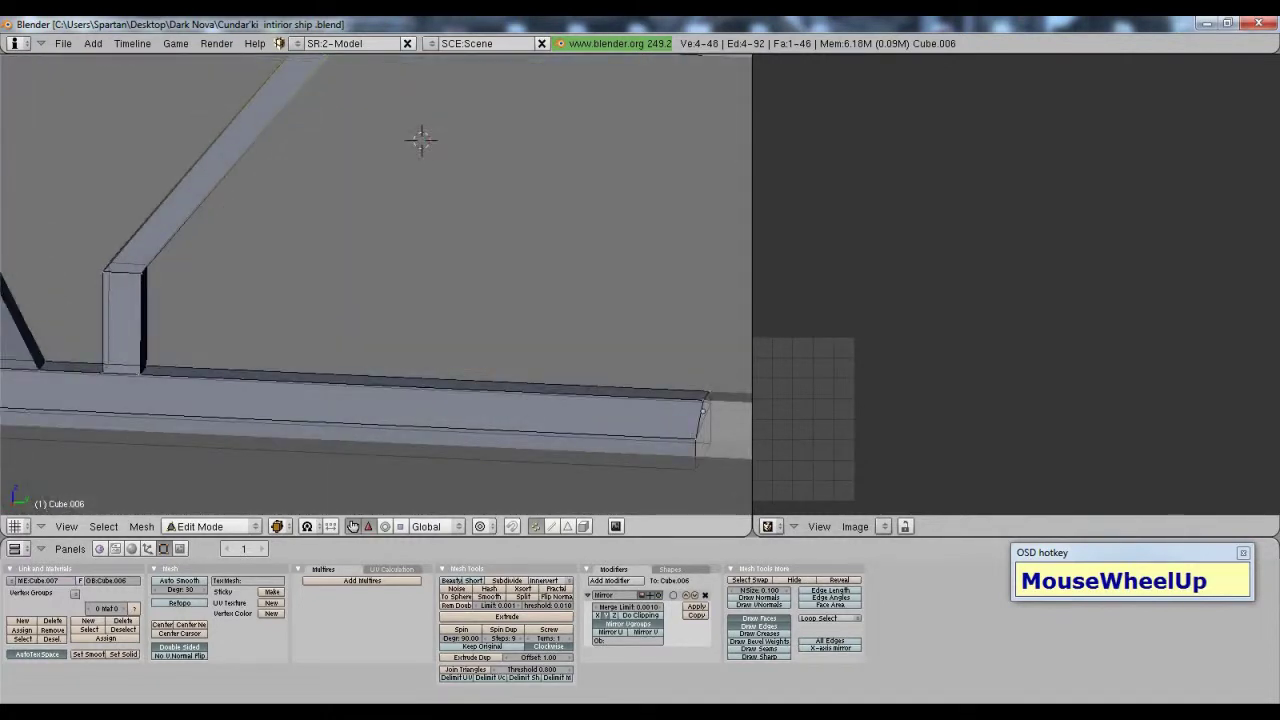
{"action": "right_click", "coordinate": [141, 372]}
{"action": "right_click", "coordinate": [145, 366], "text": "shift"}
{"action": "right_click", "coordinate": [103, 371], "text": "shift"}
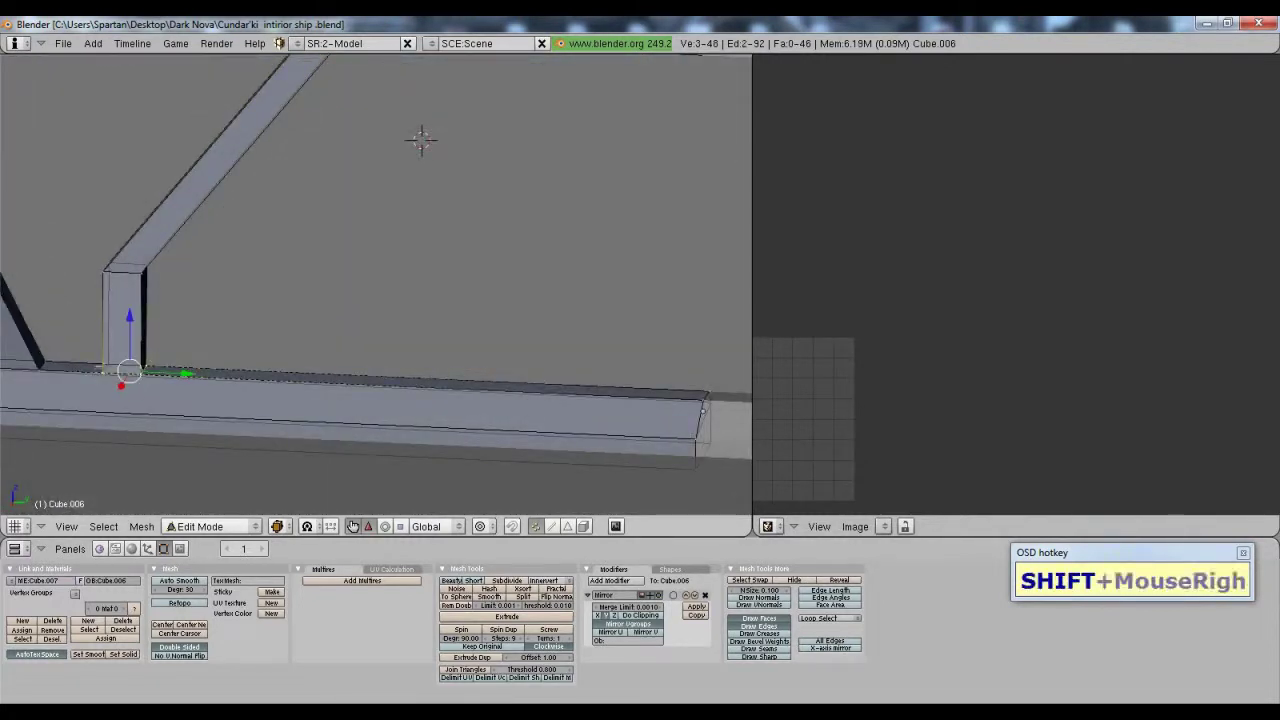
{"action": "left_click_drag", "start_coordinate": [178, 372], "coordinate": [306, 377]}
{"action": "right_click", "coordinate": [110, 268], "text": "shift"}
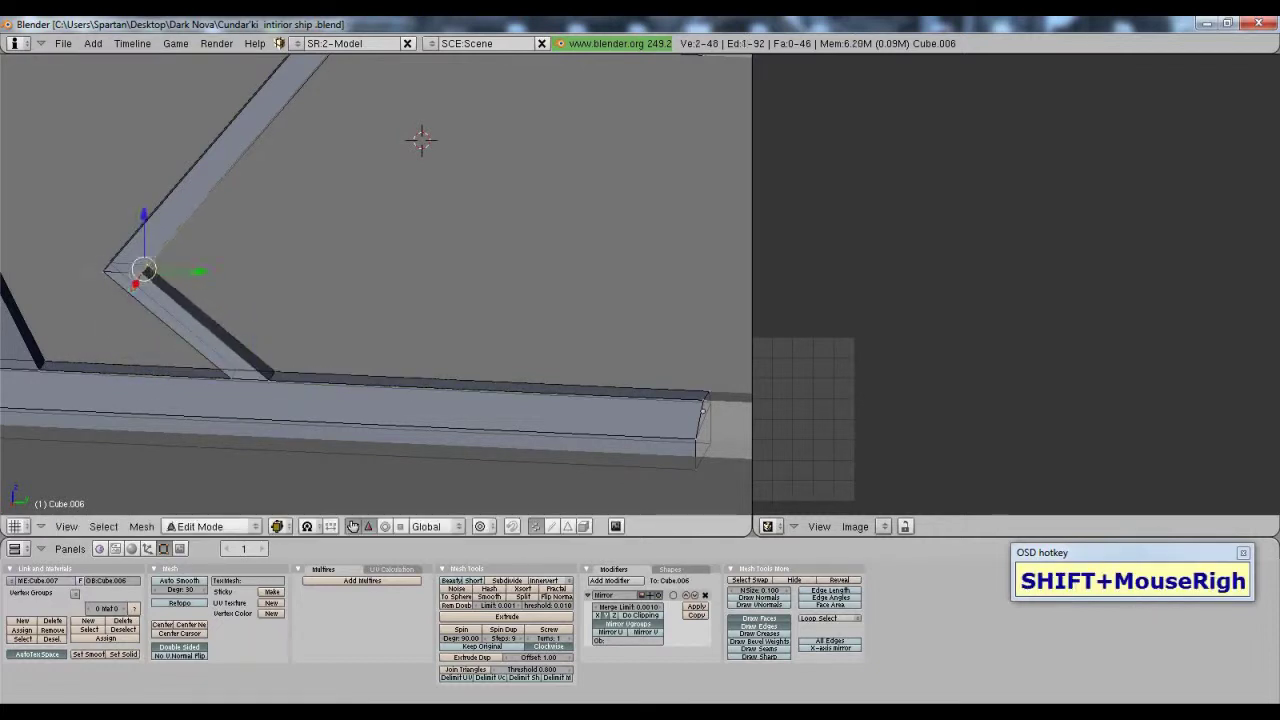
{"action": "left_click_drag", "start_coordinate": [173, 271], "coordinate": [249, 277]}
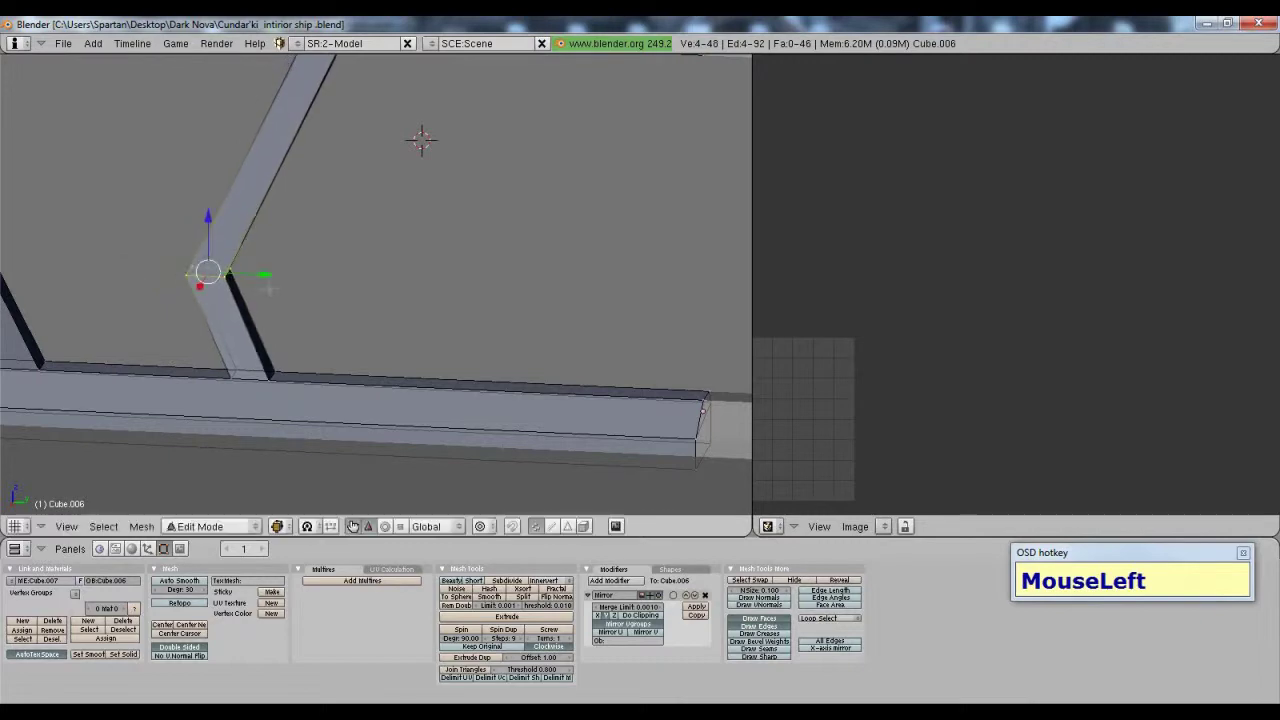
Step: Examine the mirrored window frame and its angled struts against the side pillars from several angles
{"action": "scroll", "coordinate": [438, 302], "scroll_direction": "down", "scroll_amount": 4}
{"action": "middle_click_drag", "start_coordinate": [438, 302], "coordinate": [303, 201], "text": "shift"}
{"action": "scroll", "coordinate": [434, 314], "scroll_direction": "up", "scroll_amount": 2}
{"action": "scroll", "coordinate": [434, 314], "scroll_direction": "down", "scroll_amount": 3}
{"action": "middle_click_drag", "start_coordinate": [297, 277], "coordinate": [436, 302]}
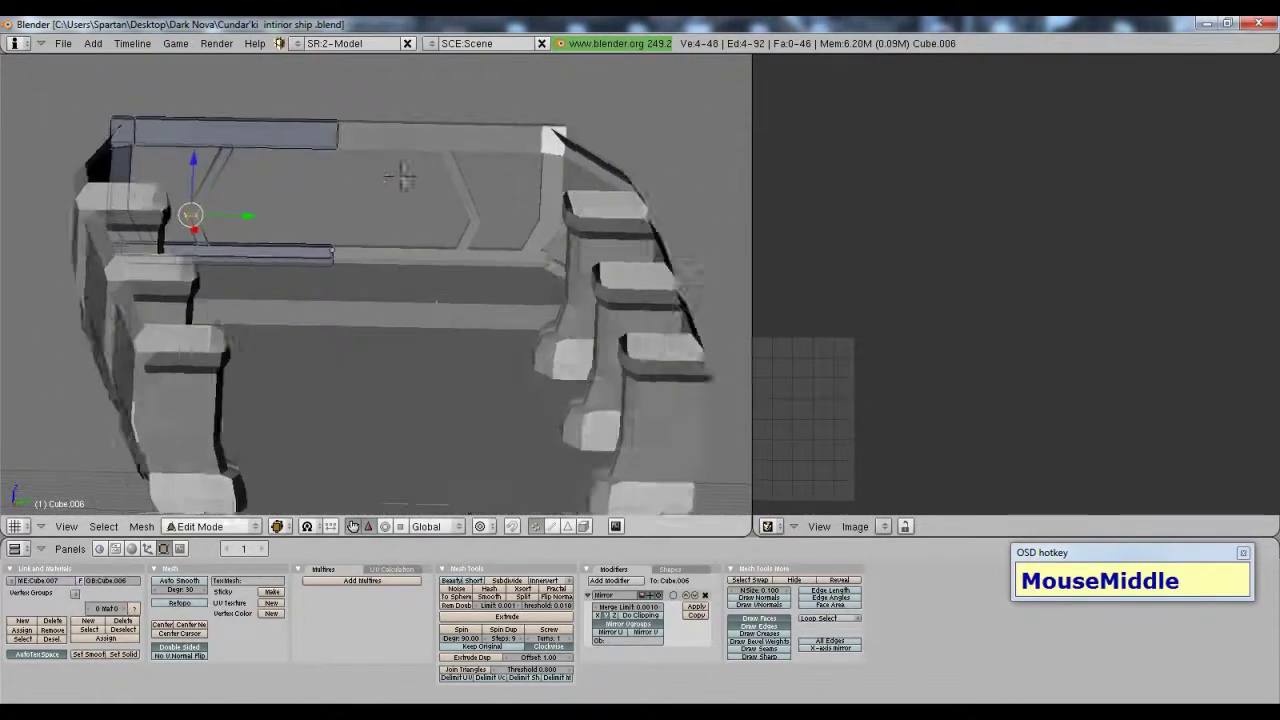
{"action": "scroll", "coordinate": [400, 177], "scroll_direction": "up", "scroll_amount": 4}
{"action": "middle_click_drag", "start_coordinate": [286, 257], "coordinate": [440, 306]}
{"action": "scroll", "coordinate": [229, 294], "scroll_direction": "up", "scroll_amount": 3}
{"action": "middle_click_drag", "start_coordinate": [250, 322], "coordinate": [533, 313]}
{"action": "scroll", "coordinate": [533, 313], "scroll_direction": "up", "scroll_amount": 1}
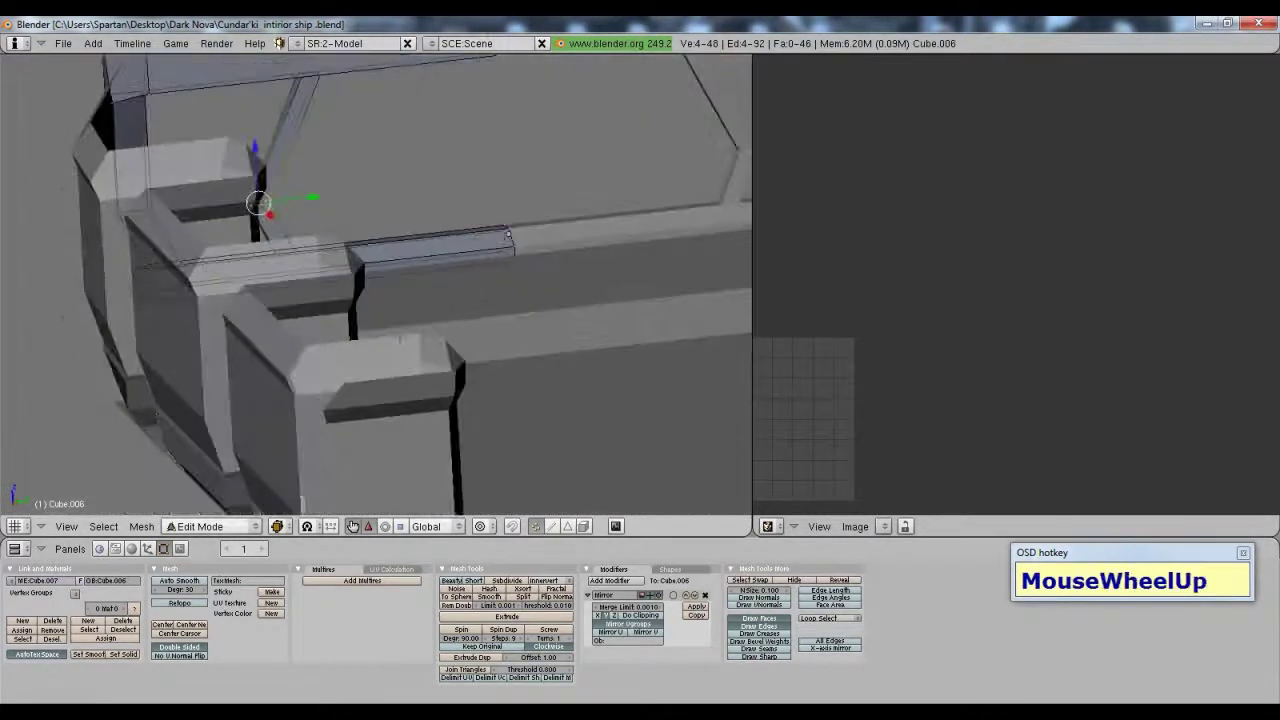
{"action": "scroll", "coordinate": [508, 233], "scroll_direction": "down", "scroll_amount": 3}
{"action": "middle_click_drag", "start_coordinate": [508, 233], "coordinate": [355, 332]}
{"action": "scroll", "coordinate": [420, 260], "scroll_direction": "down", "scroll_amount": 2}
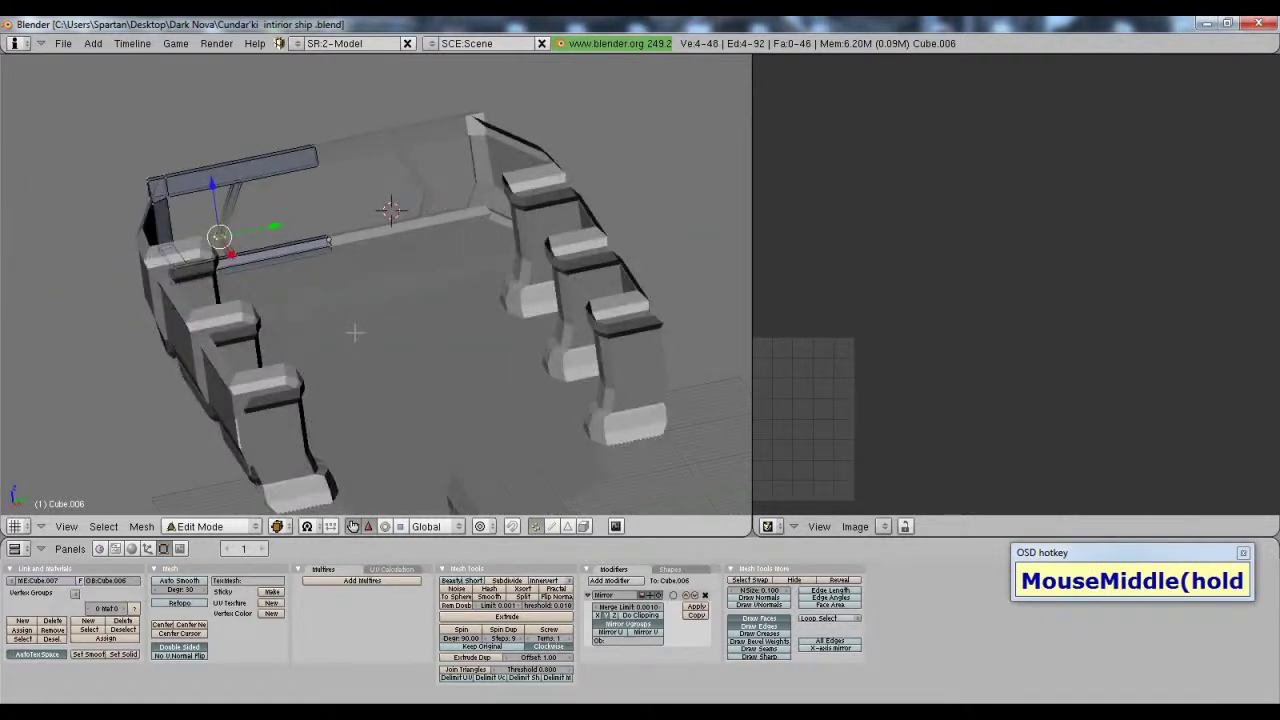
Step: Return to Object Mode and review the window frame within the whole bridge interior
{"action": "scroll", "coordinate": [355, 332], "scroll_direction": "up", "scroll_amount": 2}
{"action": "key", "text": "Tab"}
{"action": "scroll", "coordinate": [366, 280], "scroll_direction": "down", "scroll_amount": 3}
{"action": "middle_click_drag", "start_coordinate": [329, 271], "coordinate": [329, 323]}
{"action": "scroll", "coordinate": [292, 321], "scroll_direction": "down", "scroll_amount": 2}
{"action": "scroll", "coordinate": [486, 377], "scroll_direction": "down", "scroll_amount": 3}
{"action": "scroll", "coordinate": [360, 335], "scroll_direction": "up", "scroll_amount": 2}
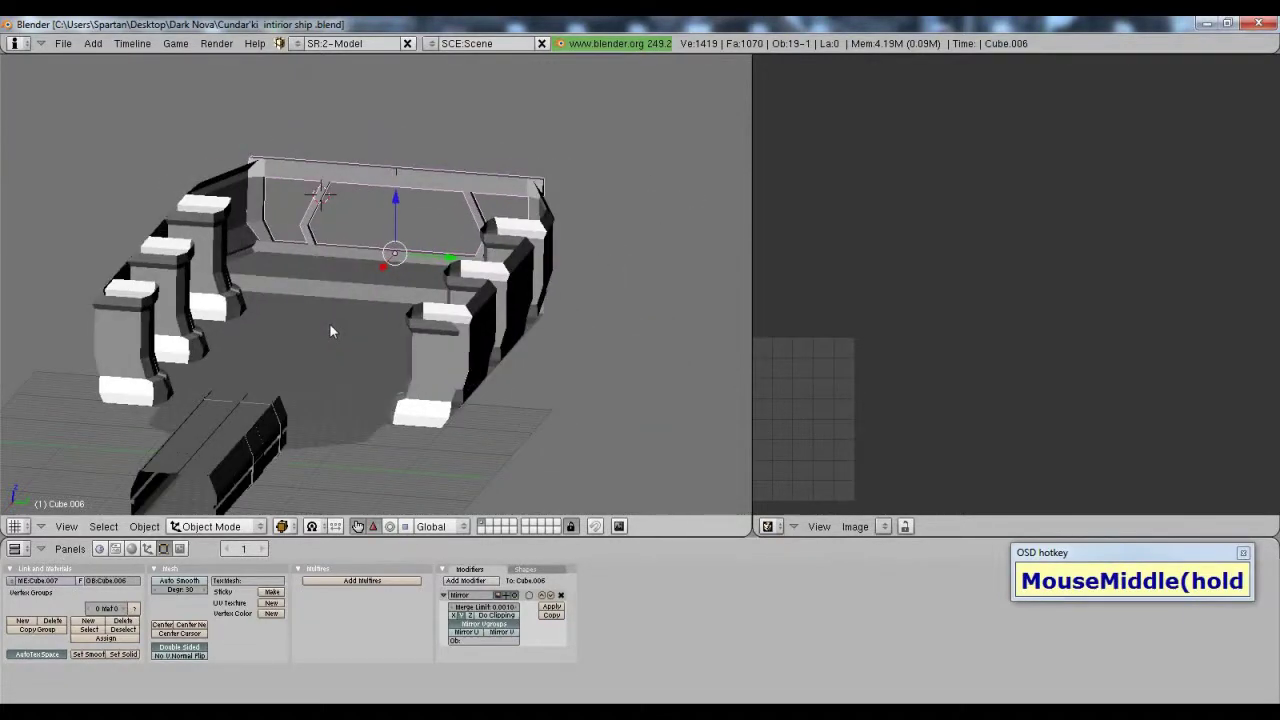